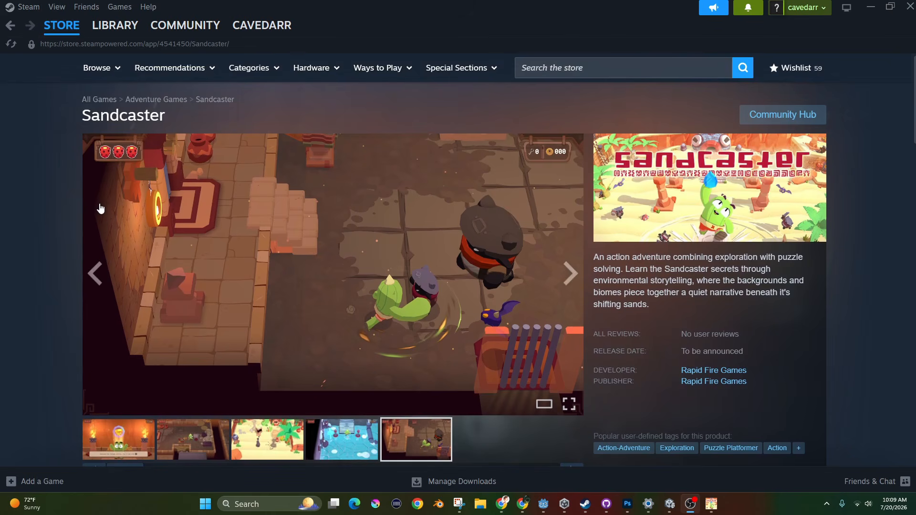
- View the Sandcaster store page down to its demo download and planned release details, and switch to the running Sandcaster game
scroll(198, 256, "down", 5)
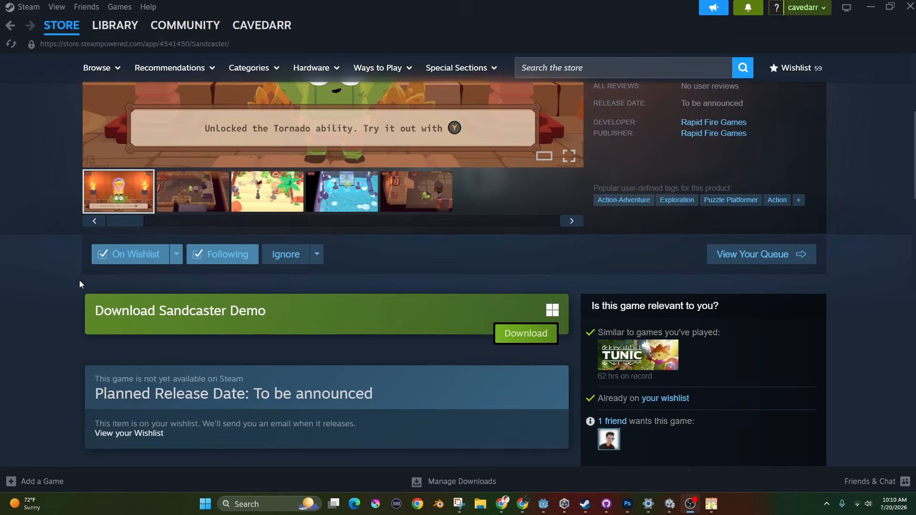
mouse_move(711, 510)
left_click(710, 510)
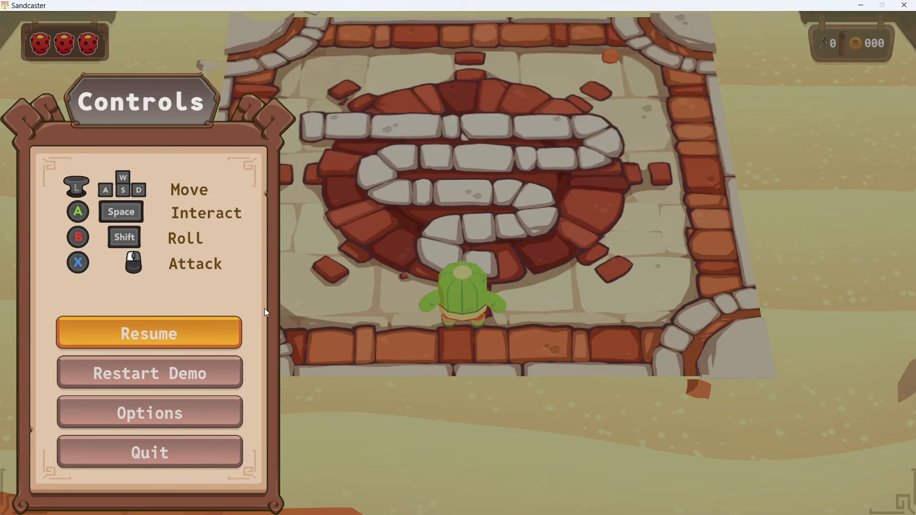
- Resume the game and try the character's movement by running north off the mosaic floor to the stone slabs and turning back
key("Escape")
key("a")
key("w")
key("w")
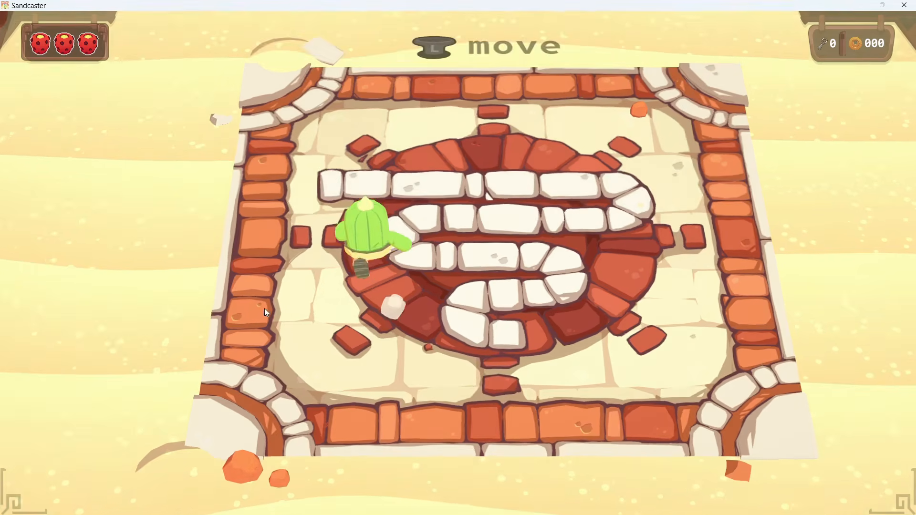
key("w")
key("a")
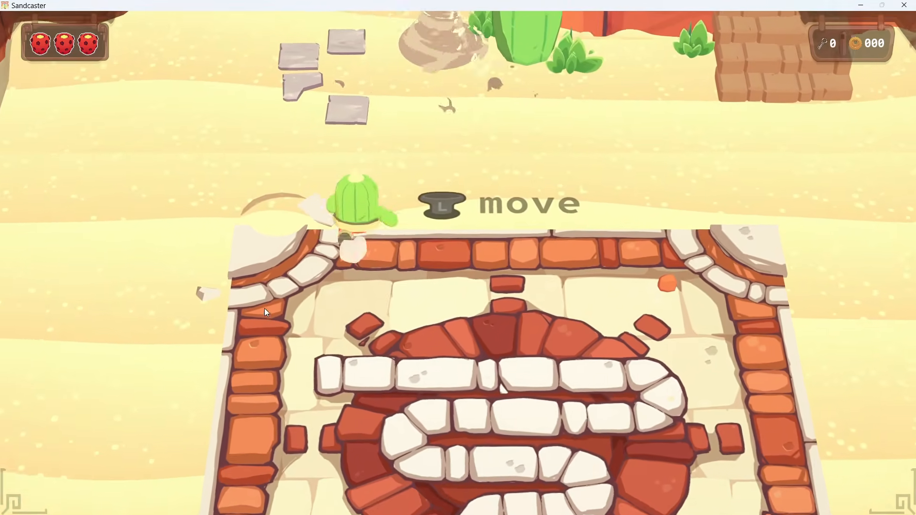
key("space")
key("space")
key("s")
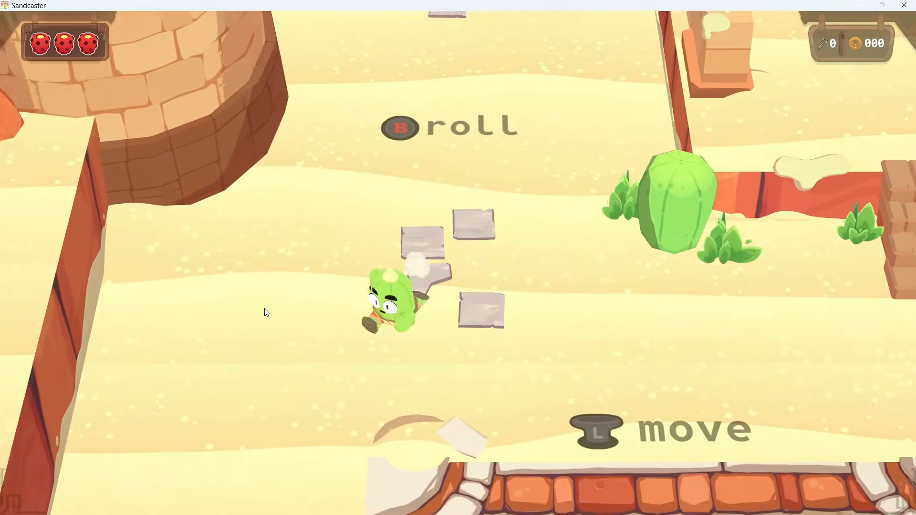
- Pause the game, view the Options with the graphics and audio settings, and return to play without changing them
key("Escape")
key("Down")
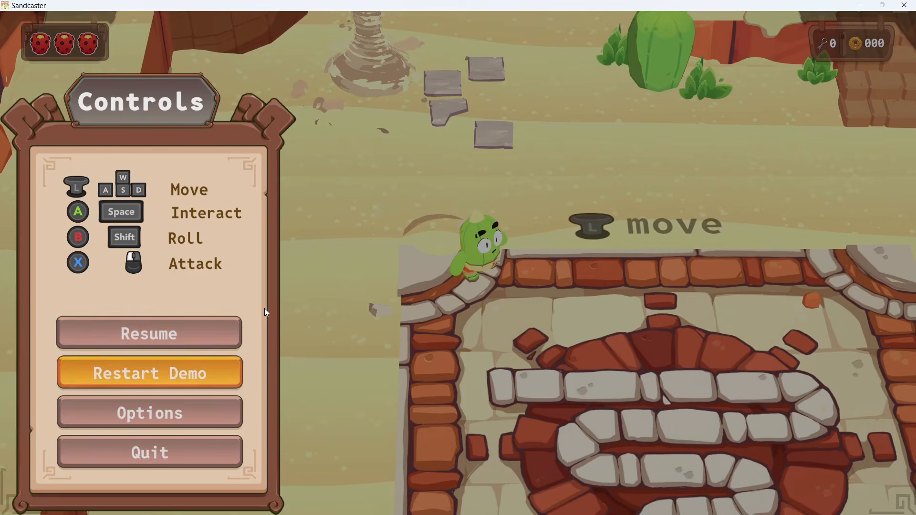
key("Down")
key("Return")
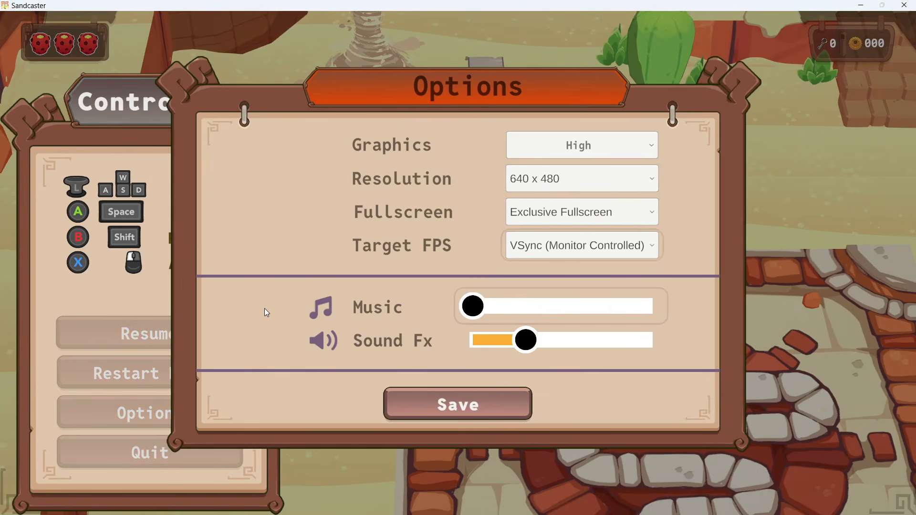
key("Escape")
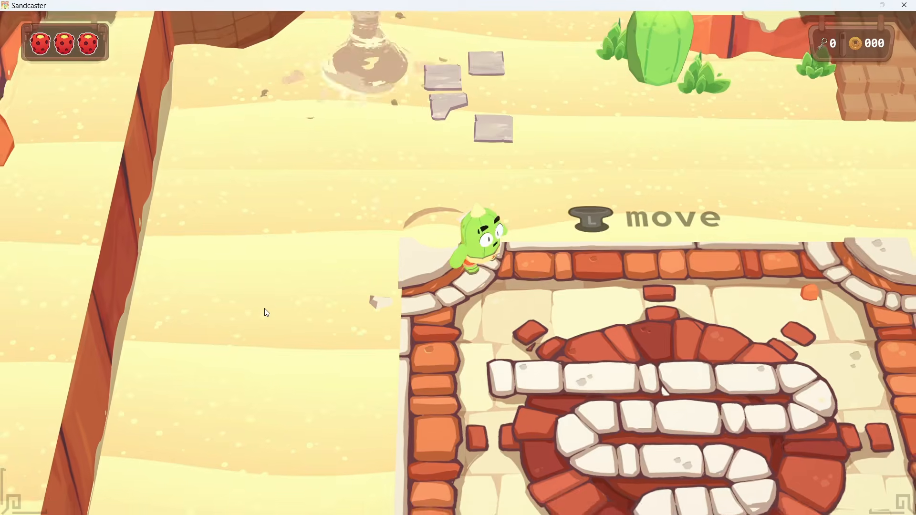
- Run north past the roll marker and smash the row of pots beside the attack marker
key("w")
key("space")
key("w")
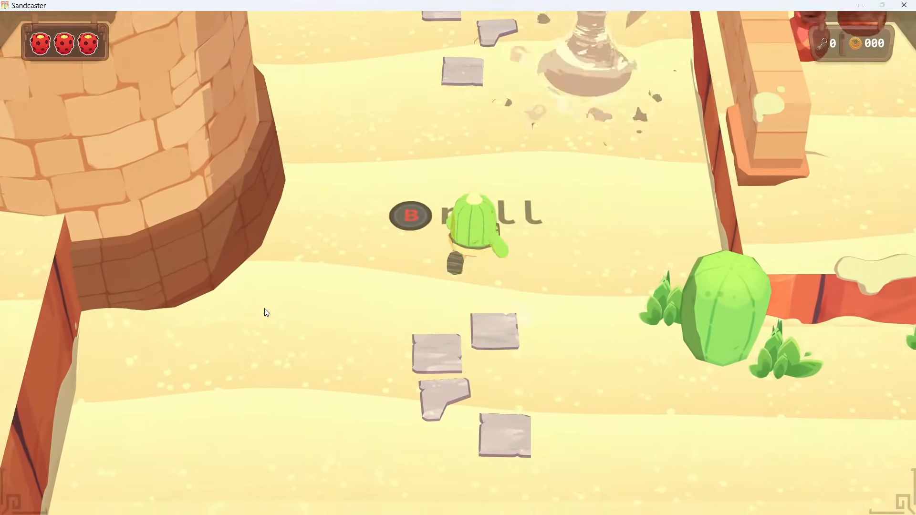
key("w")
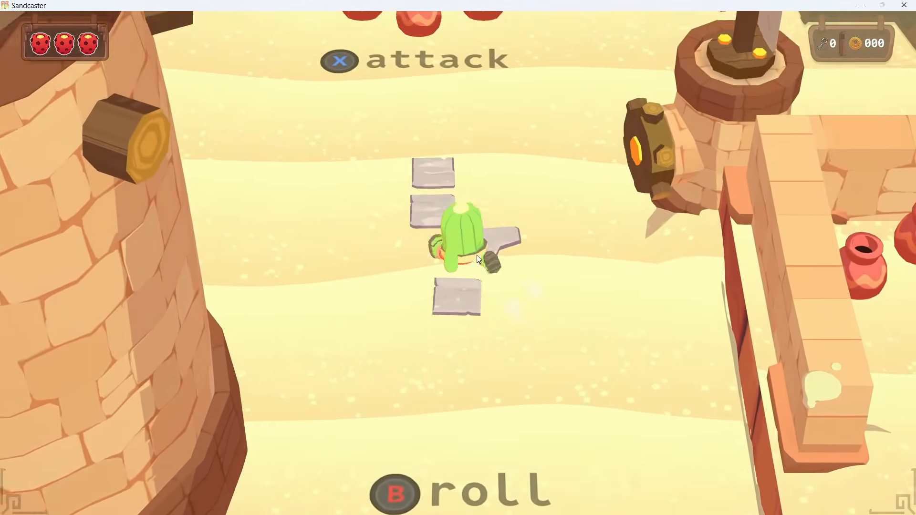
key("w")
key("x")
key("a")
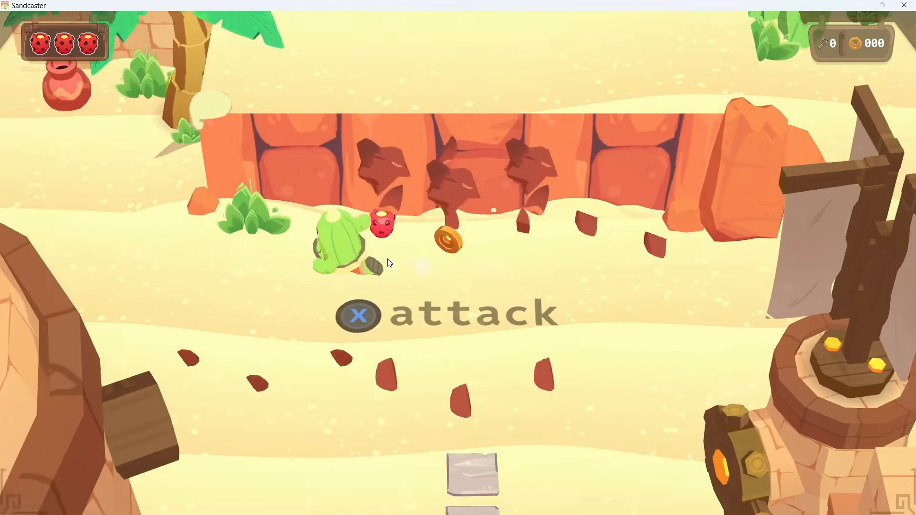
- Roll and run around the palm-tree area, evading the masked enemy and heading east past the well
key("b")
key("w")
key("s")
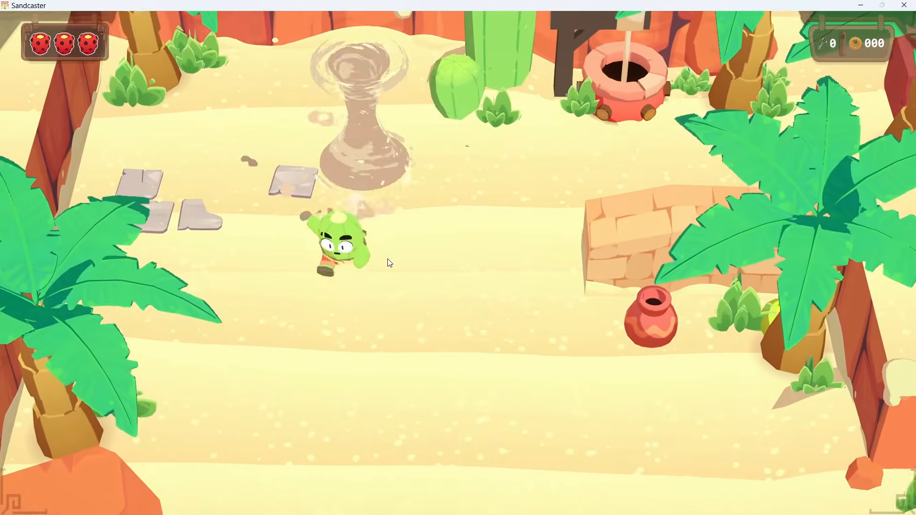
key("b")
key("w")
key("b")
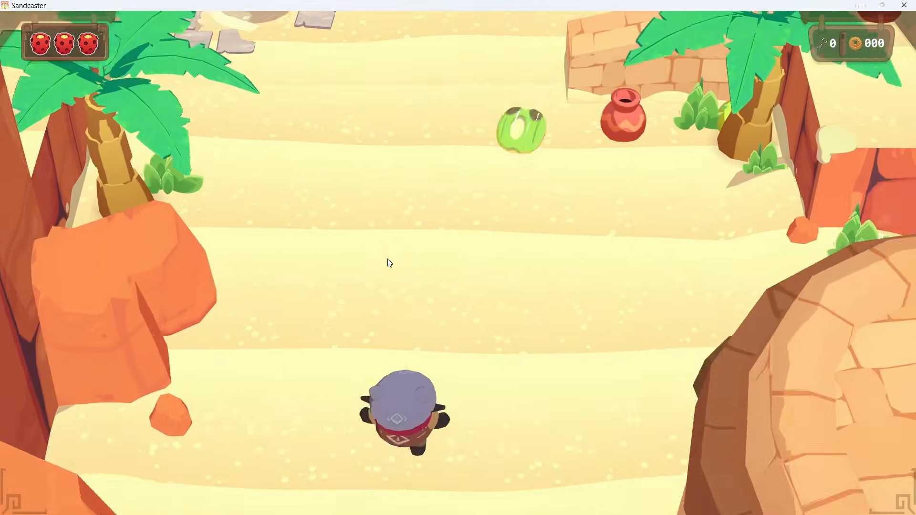
key("d")
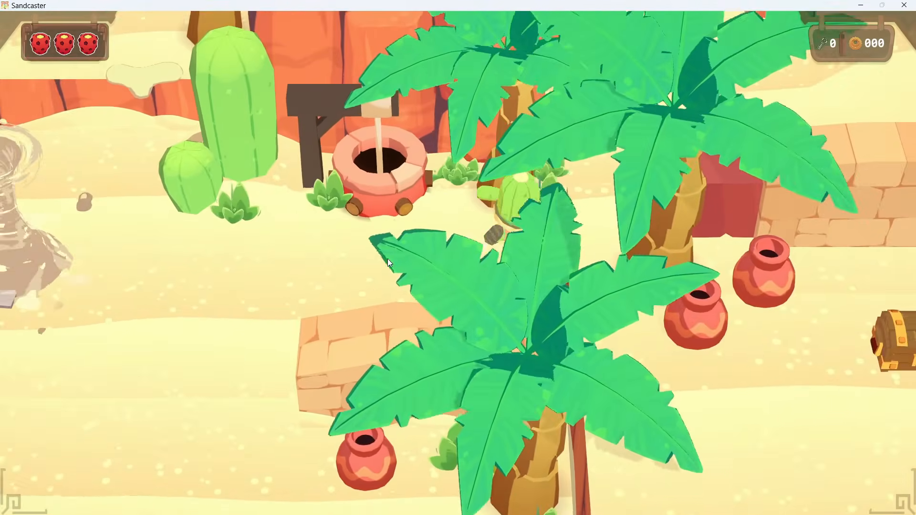
- Go north past the palms and the second attack marker, and attack the masked enemy beside the stone slabs
key("w")
key("b")
key("d")
key("w")
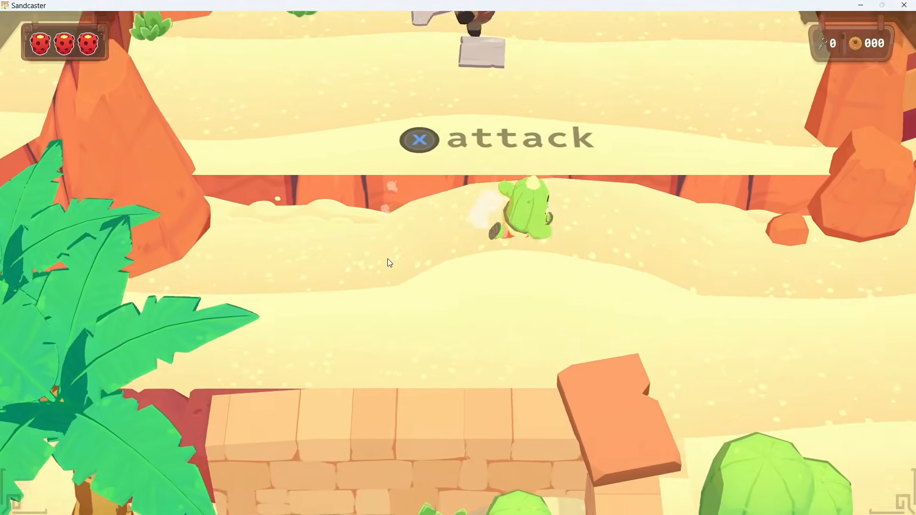
key("a")
key("x")
key("w")
key("a")
key("x")
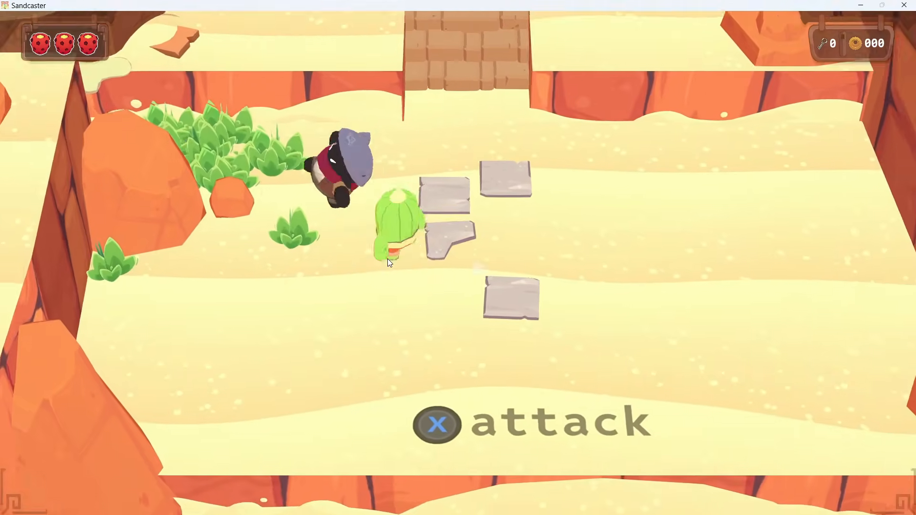
- Continue north beyond the enemy area and roll to the slabs in front of the pillared gateway
key("d")
key("w")
key("a")
key("d")
key("w")
key("d")
key("e")
key("a")
key("w")
key("w")
key("space")
key("space")
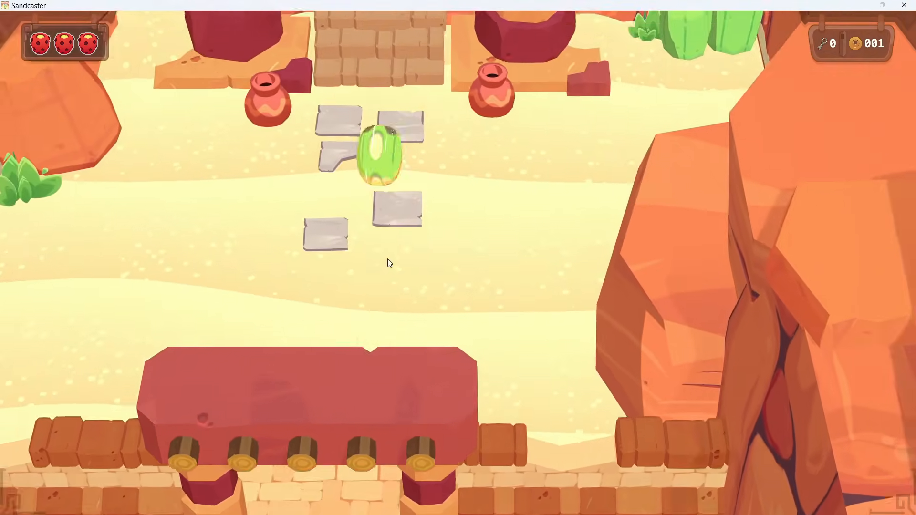
- Roll up the stairs through the pillared gateway and enter the arched temple entrance to the north
key("w")
key("d")
key("space")
key("space")
key("space")
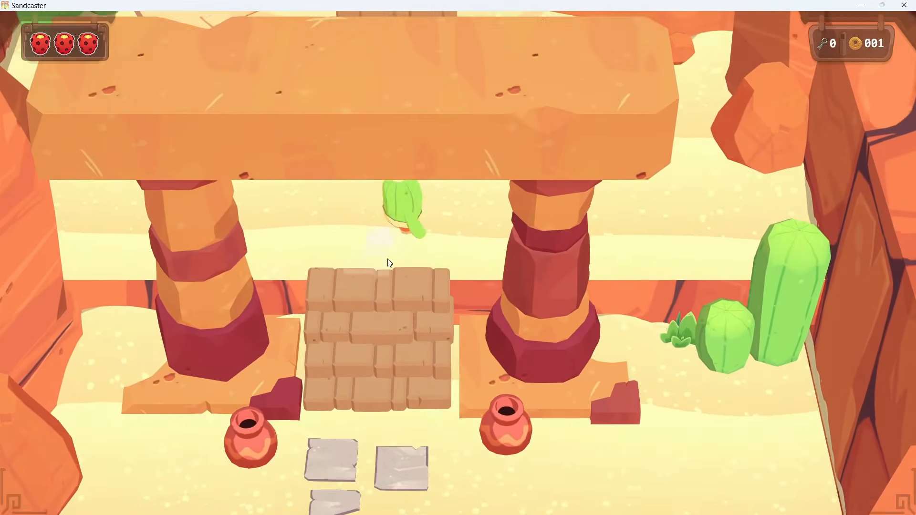
key("w")
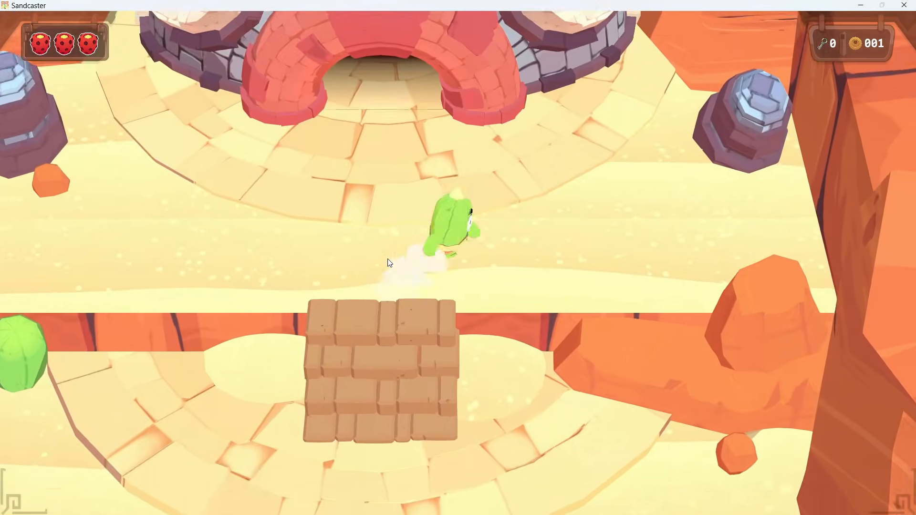
key("w")
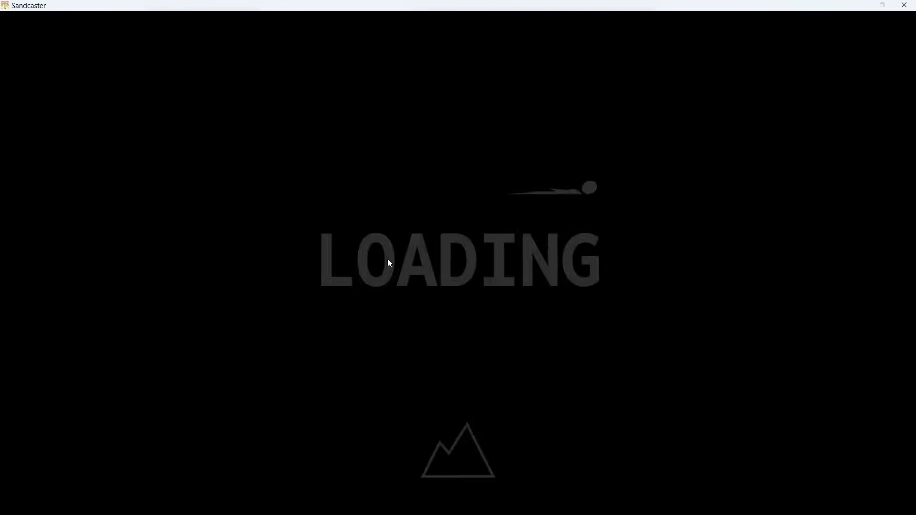
- Smash the pot in the first dungeon room, pass the whirlwind and go through the north doorway
key("w")
key("d")
key("w")
key("a")
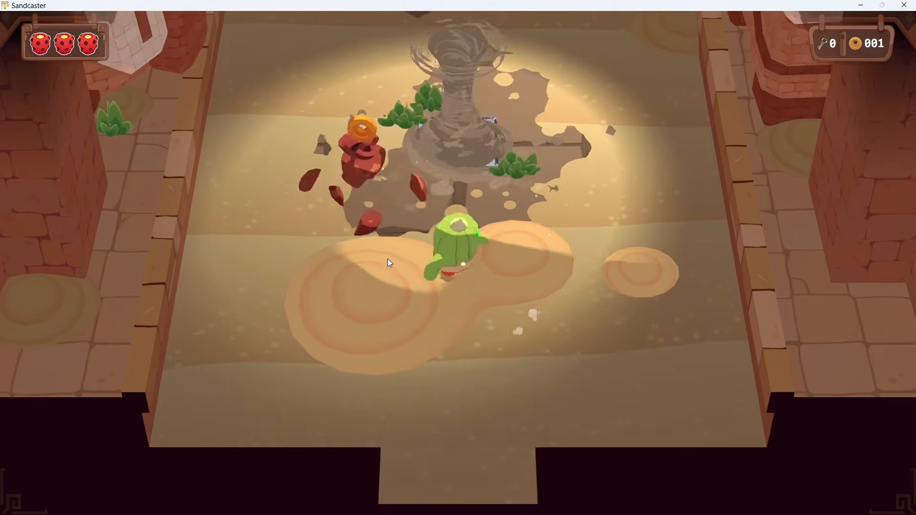
key("space")
key("w")
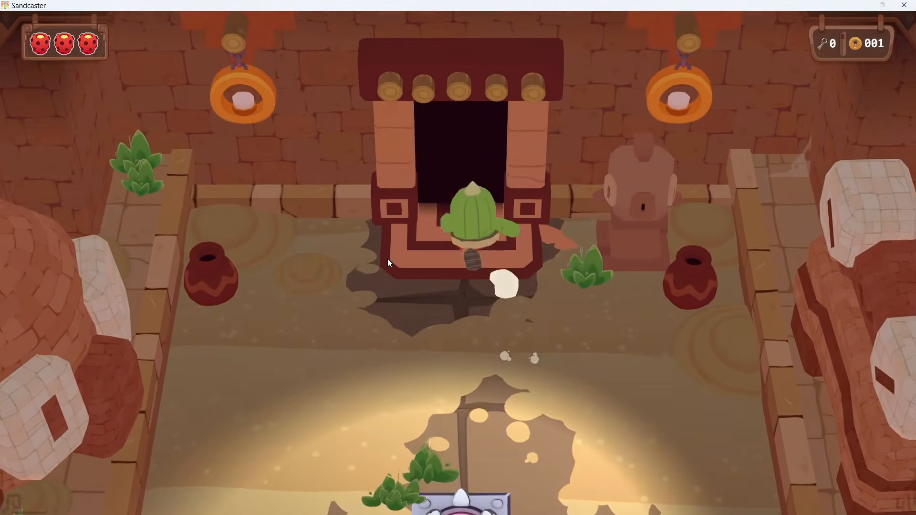
key("w")
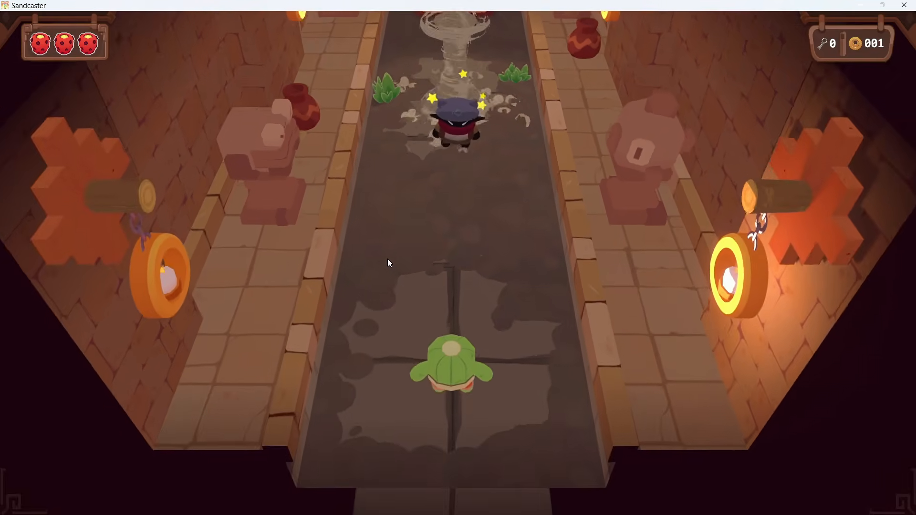
- Move around the statue-lined corridor, then cross the whirlwind trap and enter the room to the north
key("d")
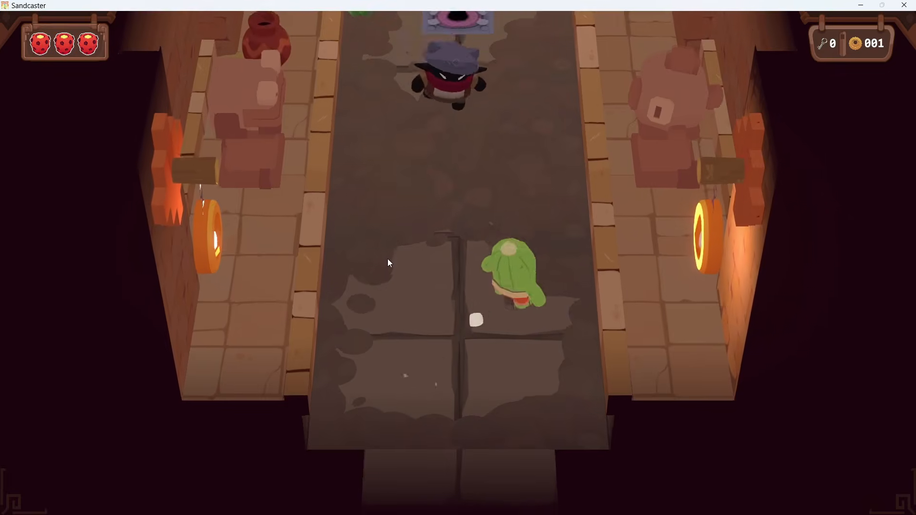
key("w")
key("space")
key("s")
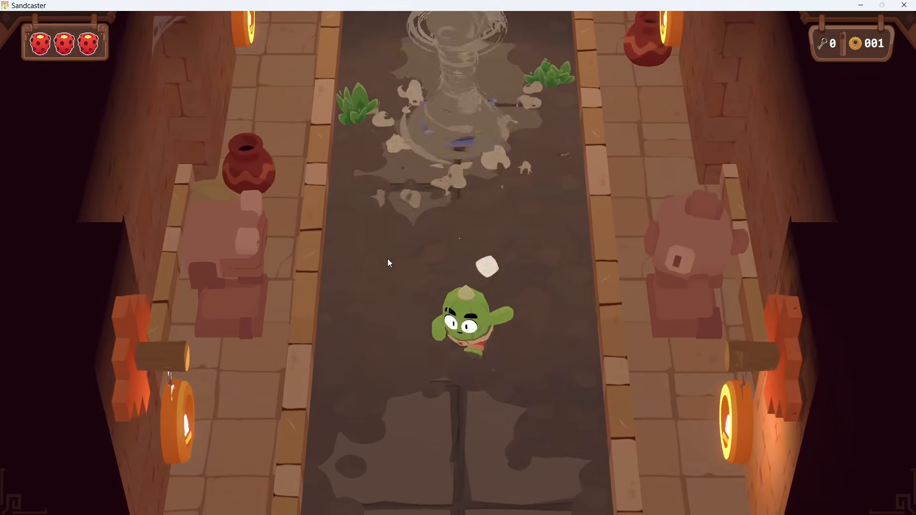
key("a")
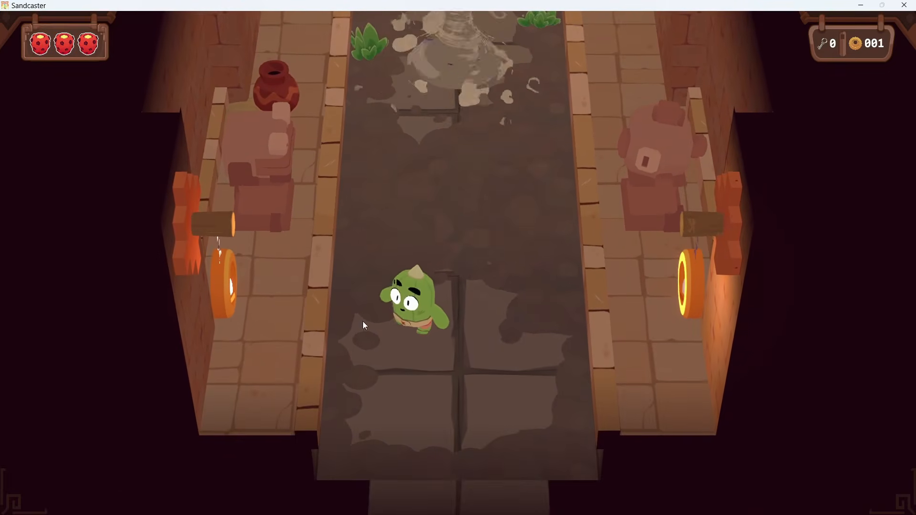
key("w")
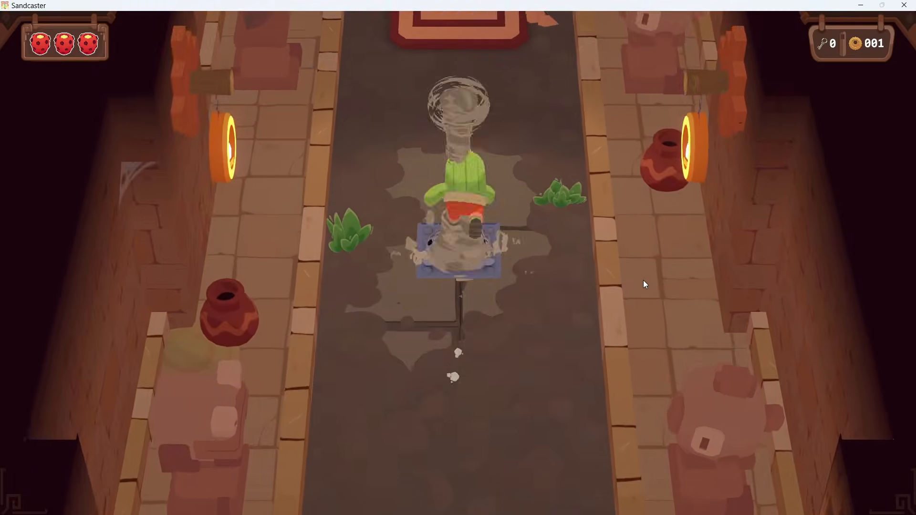
key("w")
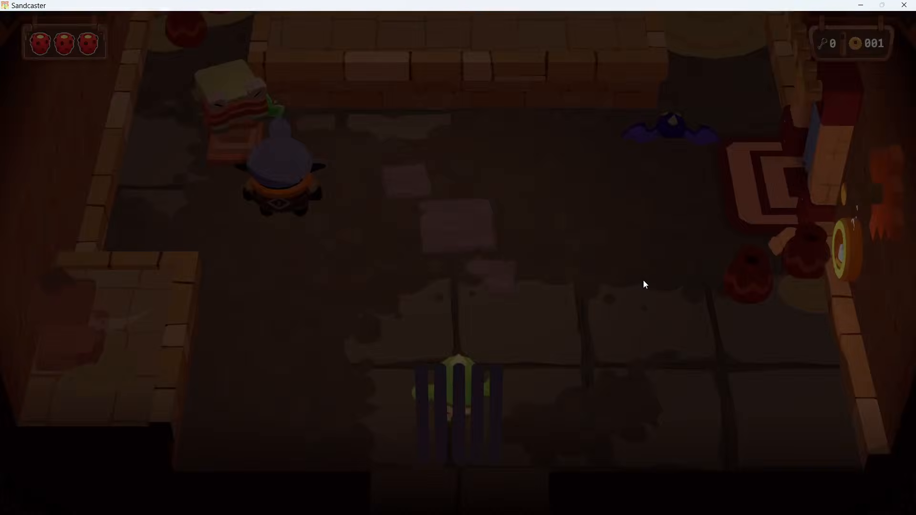
- Attack the masked enemy near the stacked stone statue and dodge back to the centre of the barred room
key("w")
key("a")
key("space")
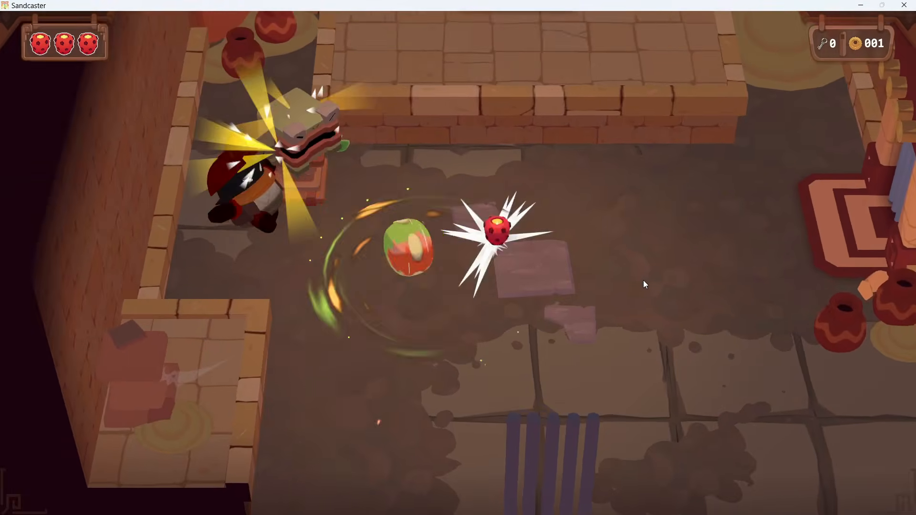
key("s")
key("d")
key("w")
key("space")
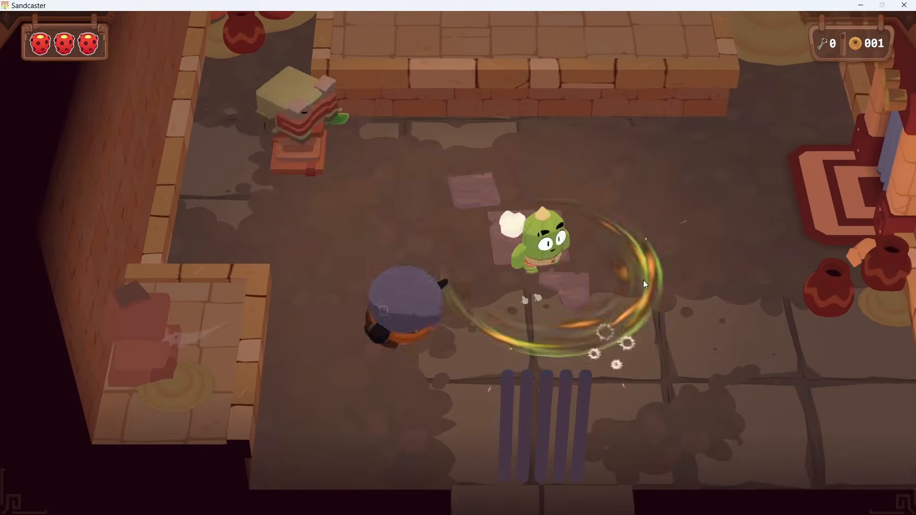
- Clear the remaining enemies and the stacked stone statue in the barred room to reveal the treasure chest
key("s")
key("space")
key("d")
key("w")
key("s")
key("a")
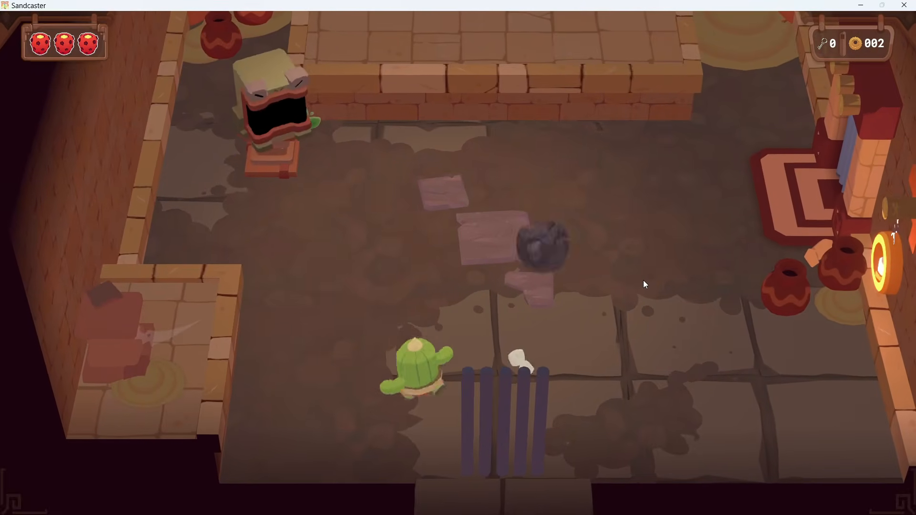
key("w")
key("a")
key("space")
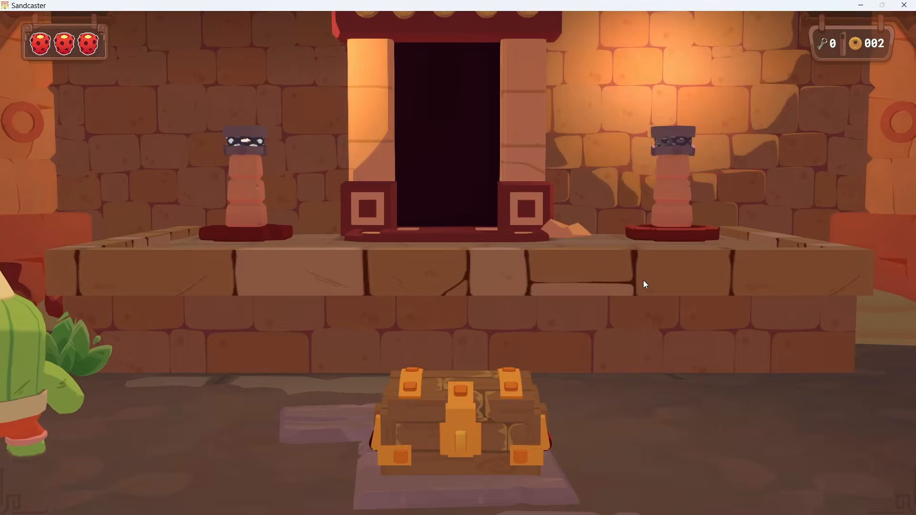
- Walk to the pots beside the raised platform to examine its unlit torches, then return to the treasure chest
key("w")
key("a")
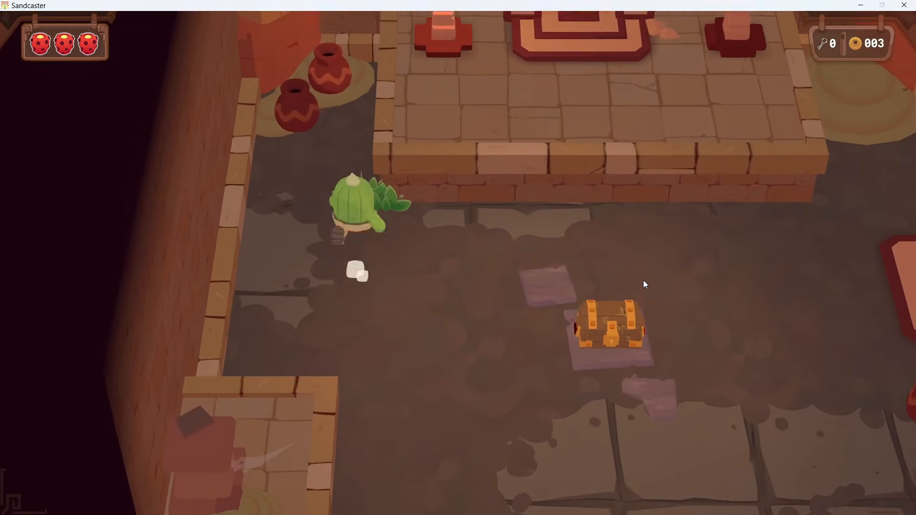
key("w")
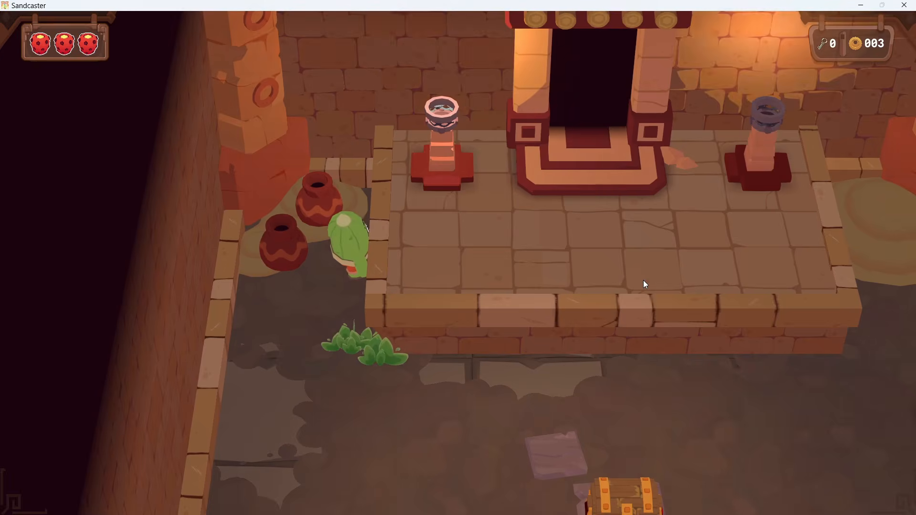
key("s")
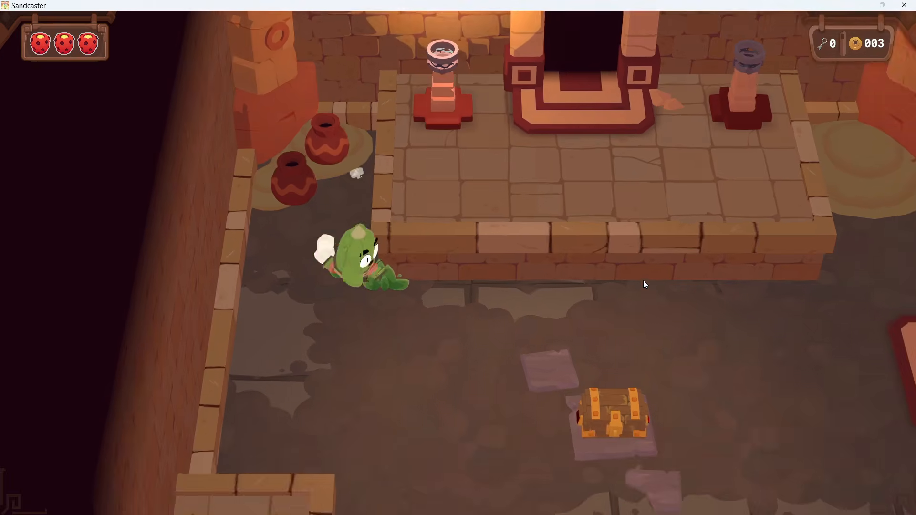
key("s")
key("d")
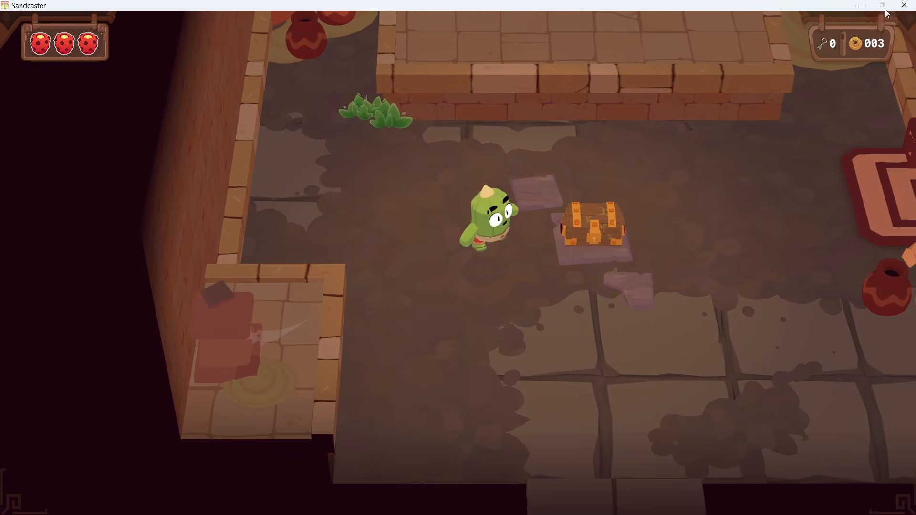
- Close the Sandcaster demo, switch to the Unity project and run the DungeonTutorialOutsideV2 scene in play mode
left_click(909, 6)
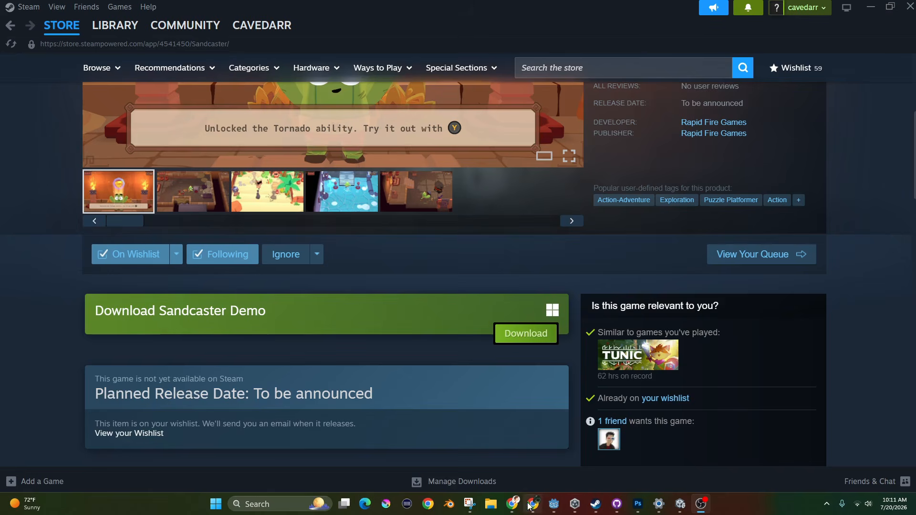
left_click(680, 505)
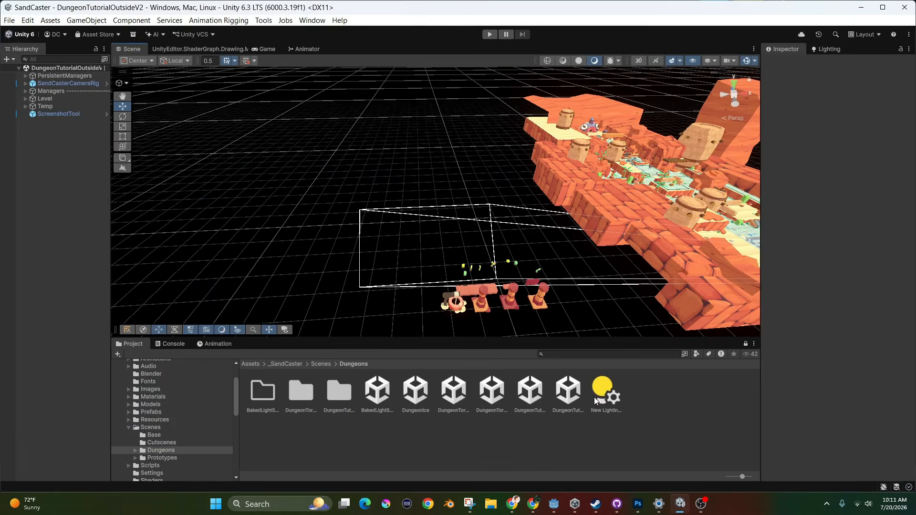
left_click(490, 34)
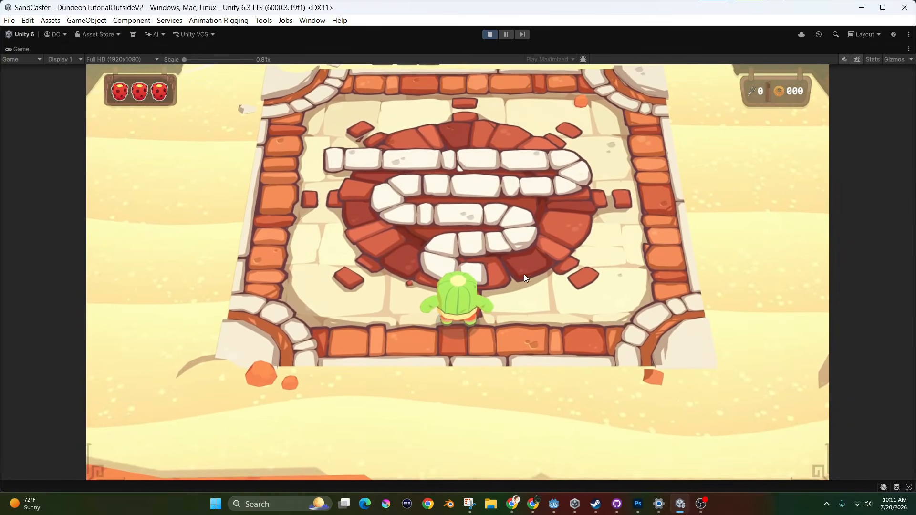
- Move the cactus character from the desert mosaic into the first dungeon room and approach the whirlwind trap
key("s")
key("a")
key("w")
key("w")
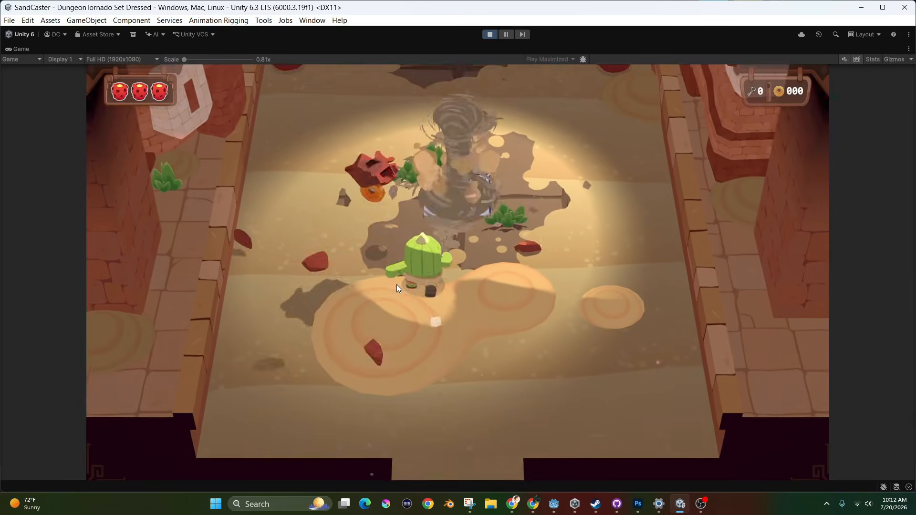
- Collect the coin from the smashed pot, pass the whirlwind trap and go through the north doorway
key("w")
key("a")
key("w")
key("space")
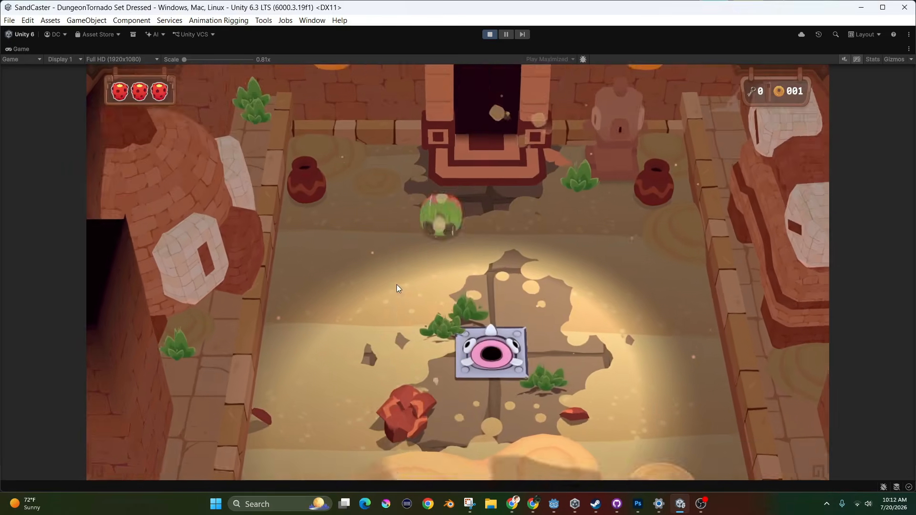
key("d")
key("w")
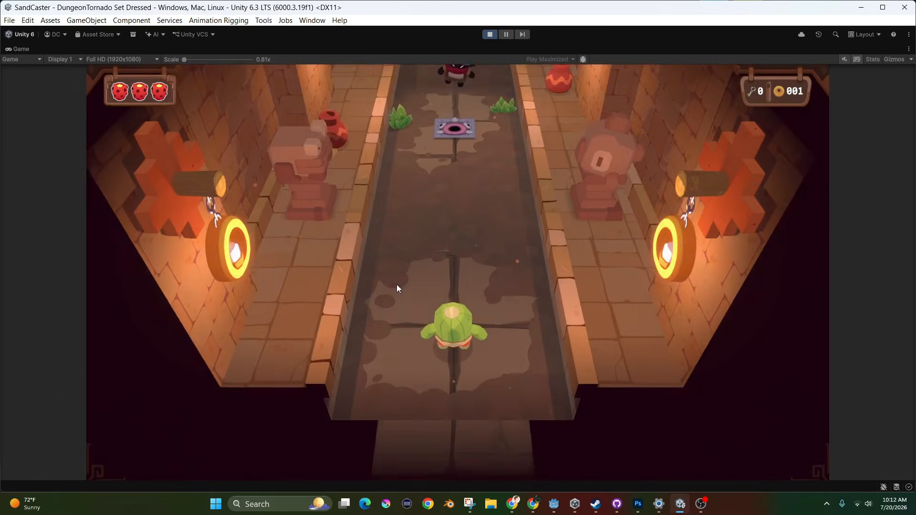
- Defeat the masked enemy in the statue-lined corridor, then cross the whirlwind trap and enter the room to the north
key("w")
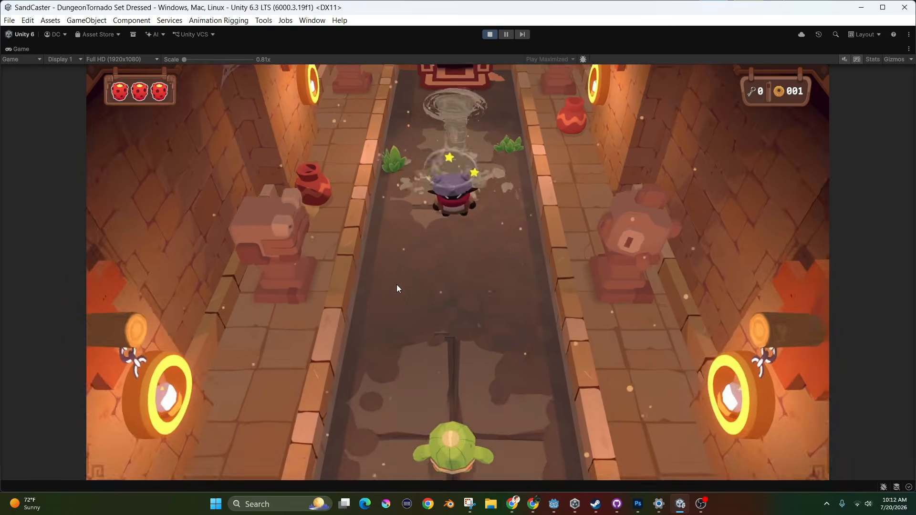
key("w")
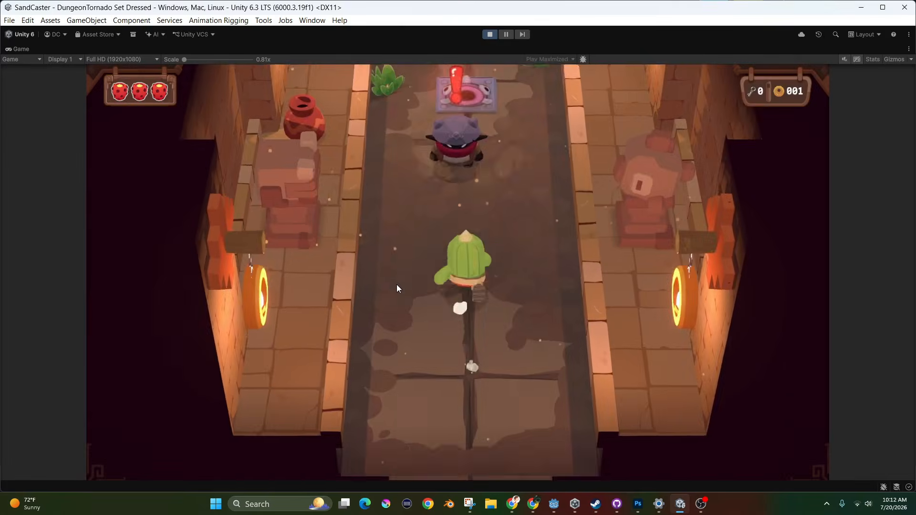
key("w")
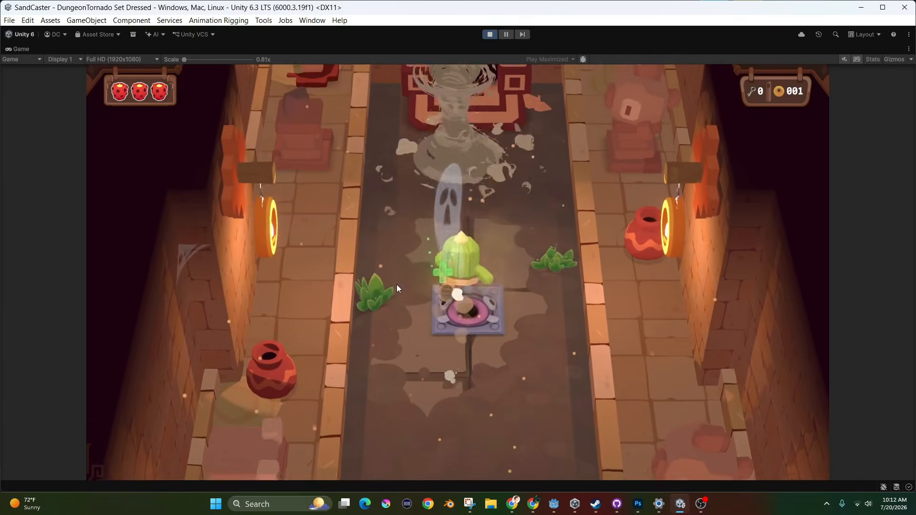
key("w")
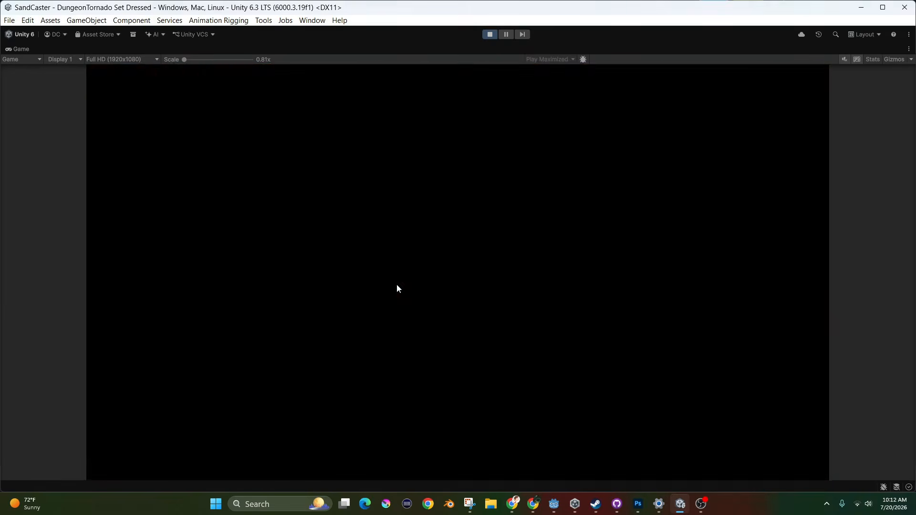
- Clear the enemies in the barred room to reveal its treasure chest
key("w")
key("a")
key("s")
key("a")
key("w")
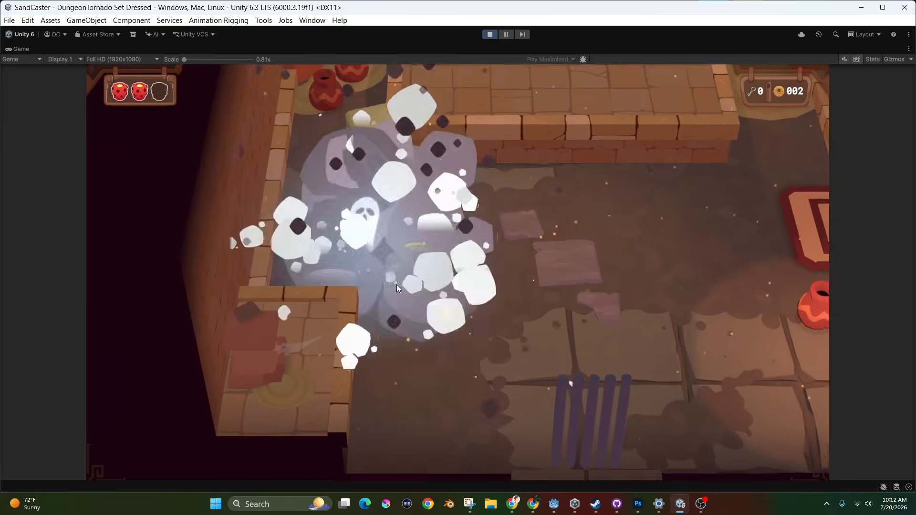
key("w")
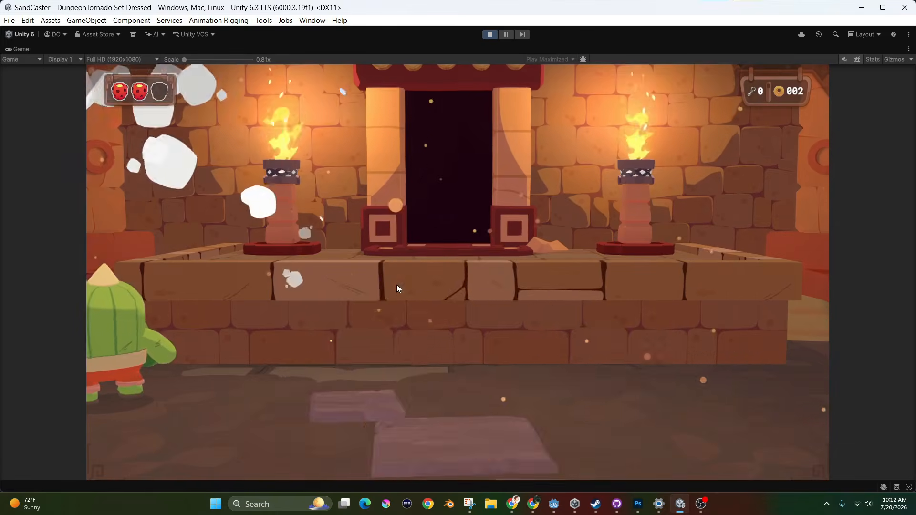
- Walk to the pots beside the raised platform to examine the burning torches by the doorway
key("a")
key("w")
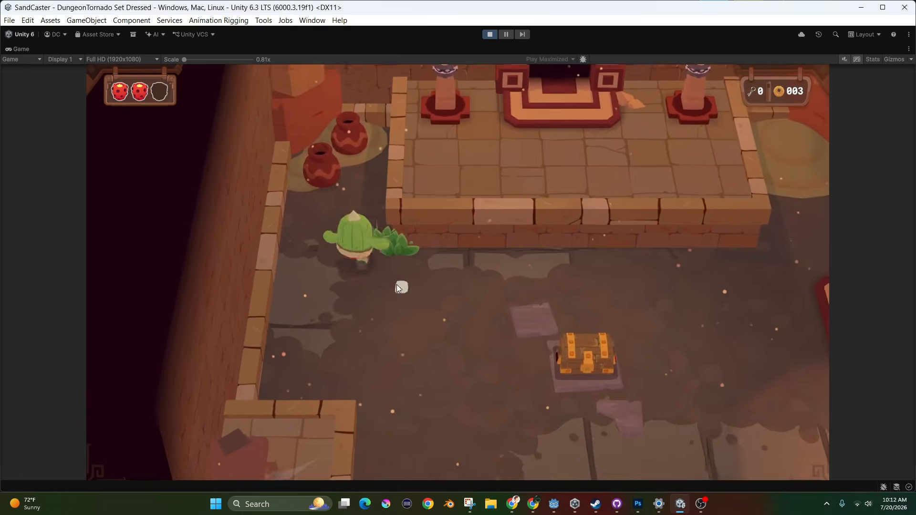
key("w")
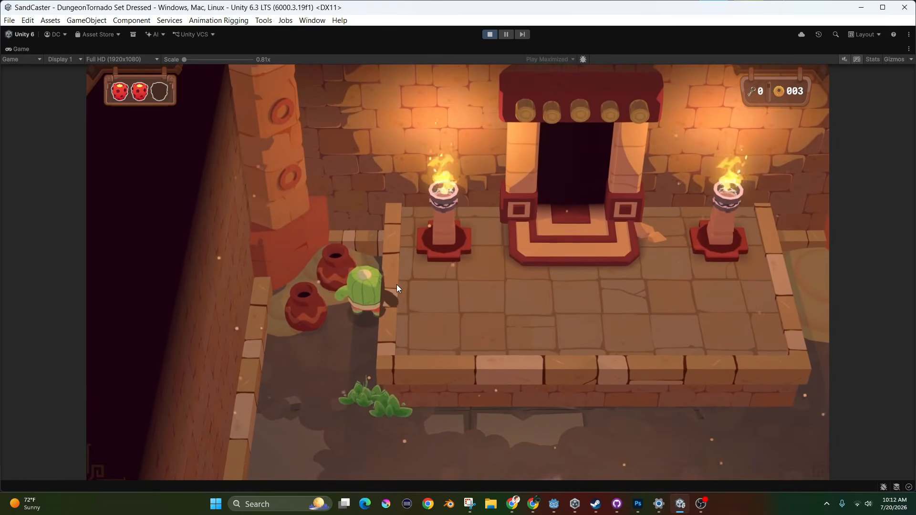
key("s")
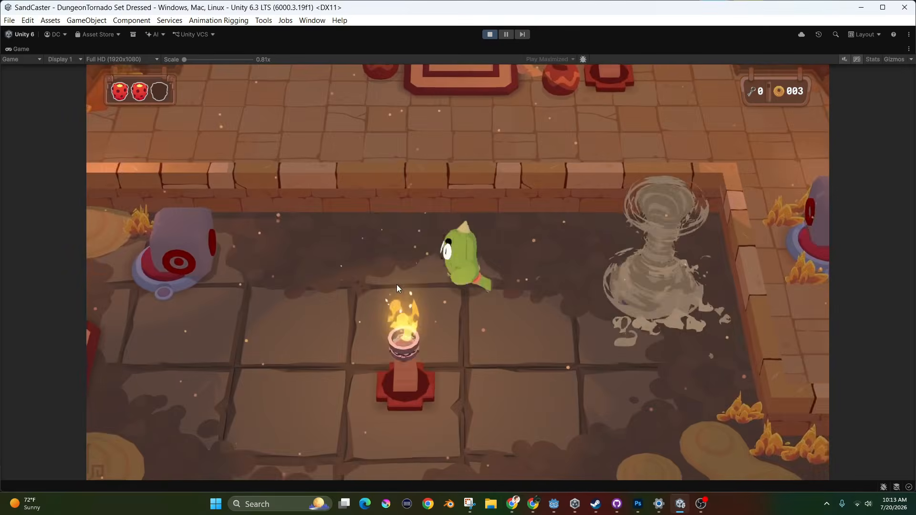
- Circle the torch in the whirlwind room, get onto the upper ledge and go through the north doorway
key("d")
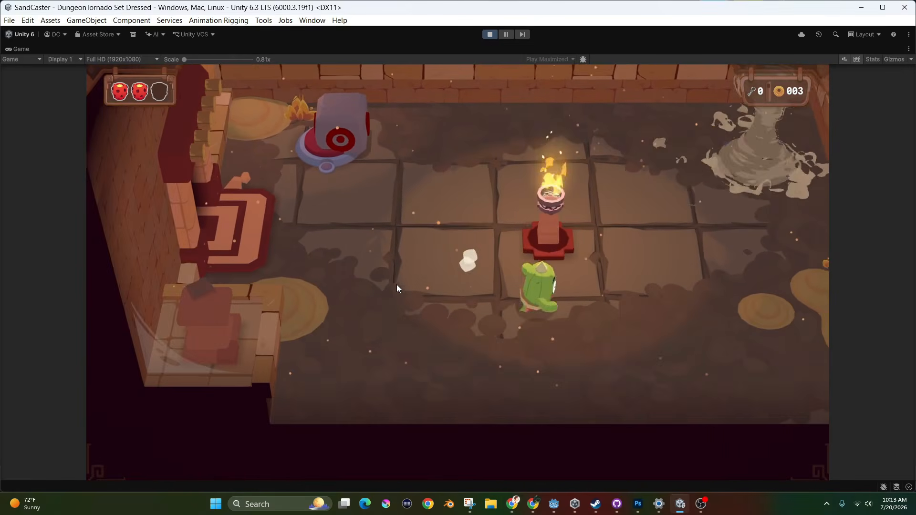
key("w")
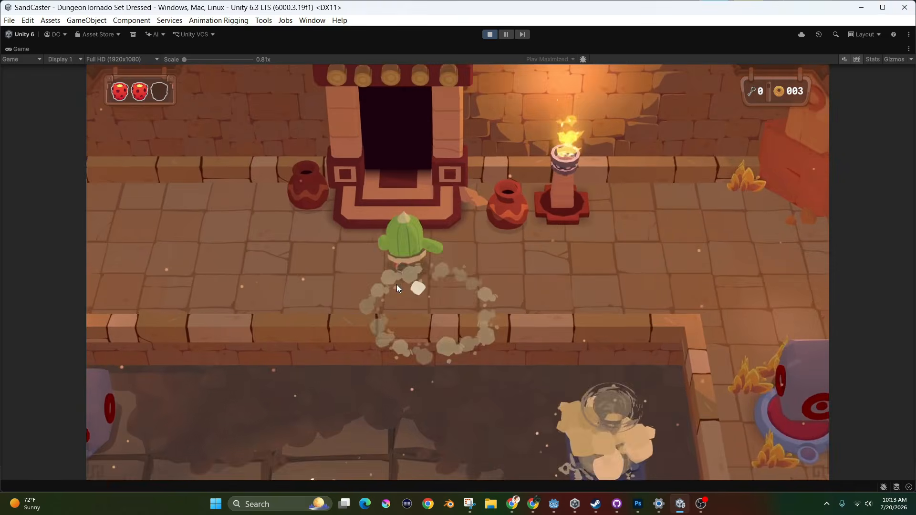
key("a")
key("d")
key("space")
key("d")
key("w")
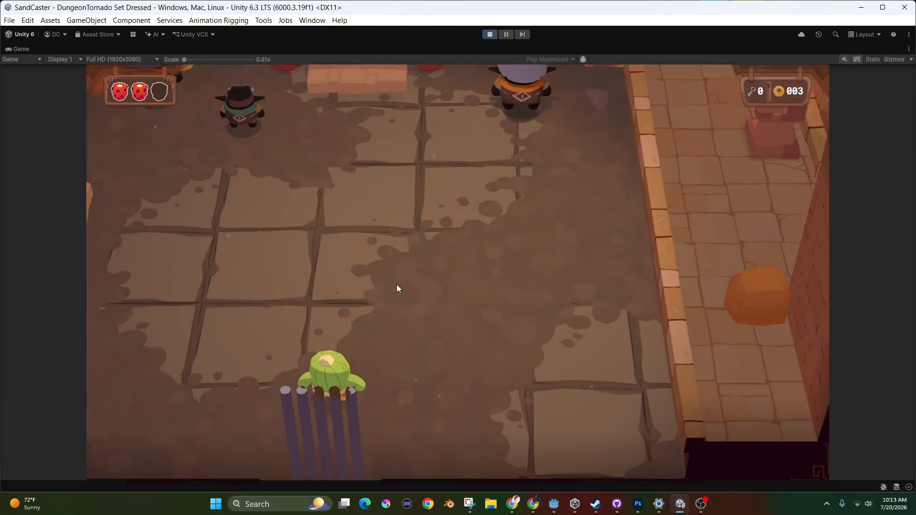
- Run past the large masked enemies towards the northern stairs of the barred arena and loop back to attack them
key("a")
key("d")
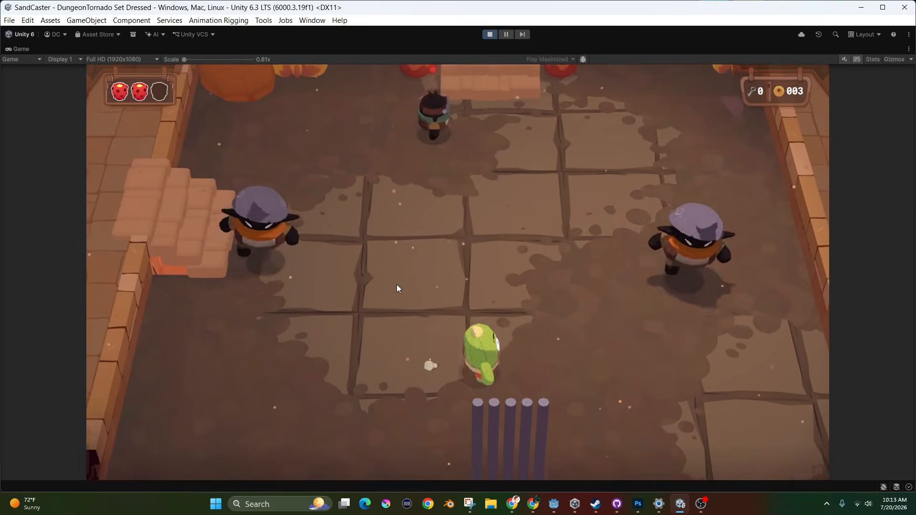
key("w")
key("d")
key("w")
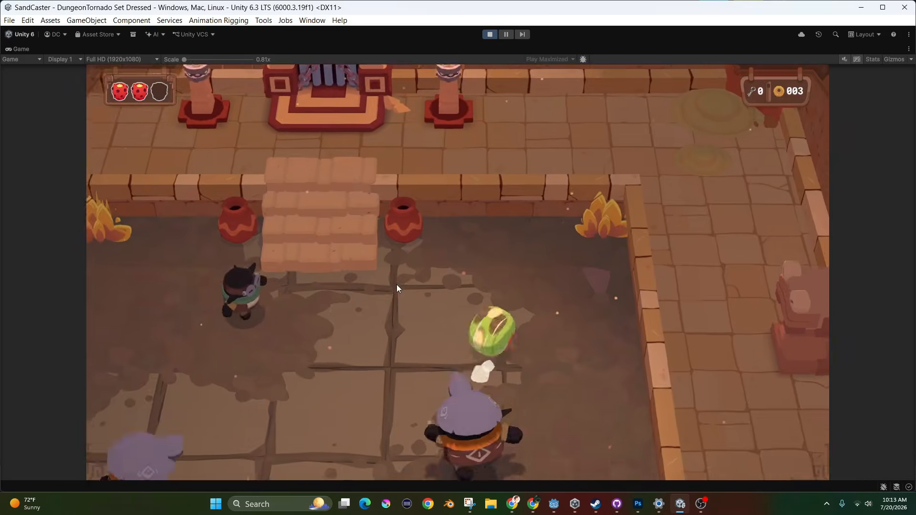
key("d")
key("s")
key("a")
key("w")
key("space")
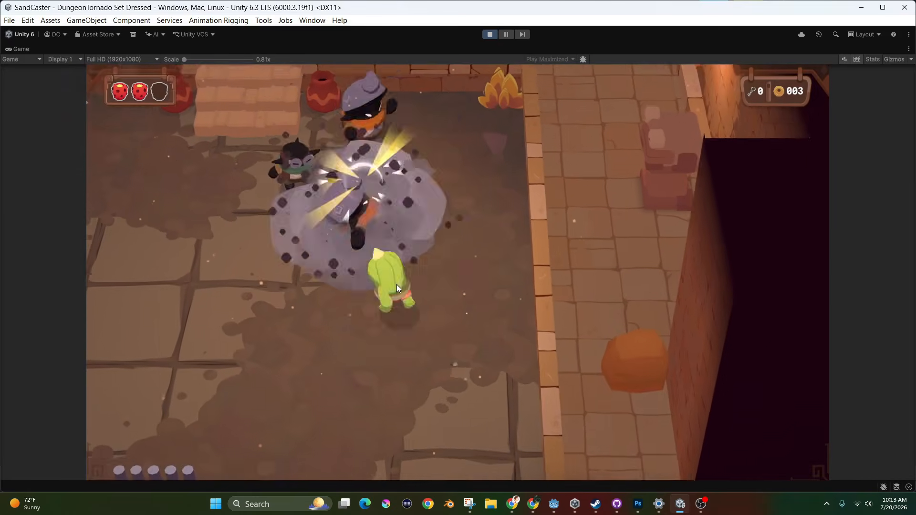
- Strike the large masked enemies on the arena's east side until one is defeated, then retreat towards the bars
key("space")
key("a")
key("s")
key("d")
key("space")
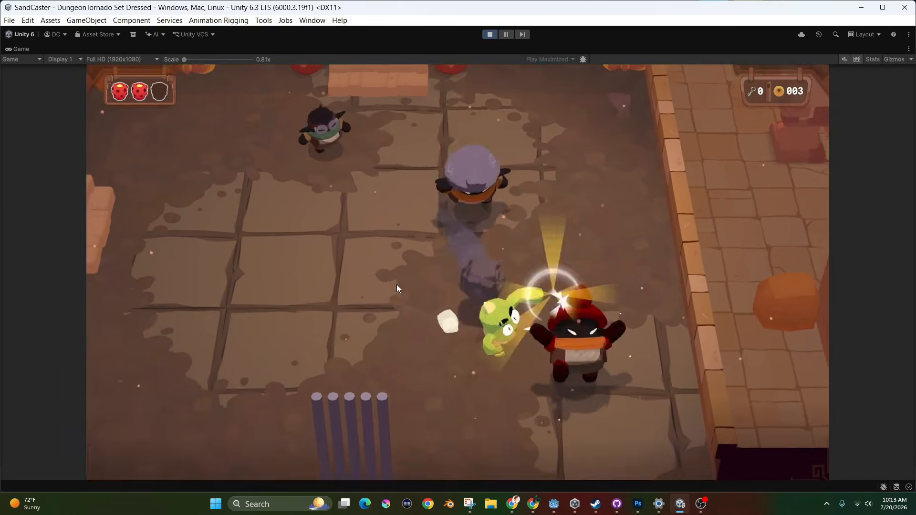
key("s")
key("a")
key("d")
key("space")
key("a")
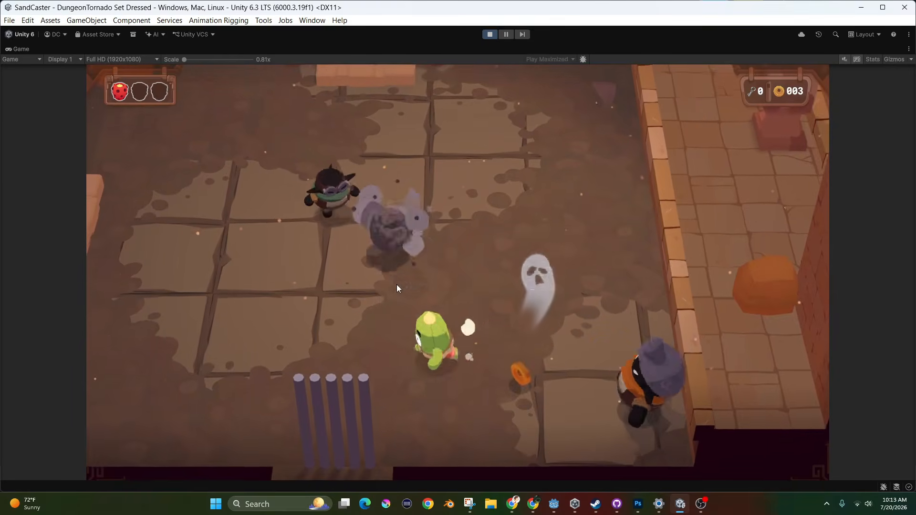
- Dodge the thrown rock along the east wall, then circle back west and defeat the remaining large enemy beside the bars
key("w")
key("d")
key("space")
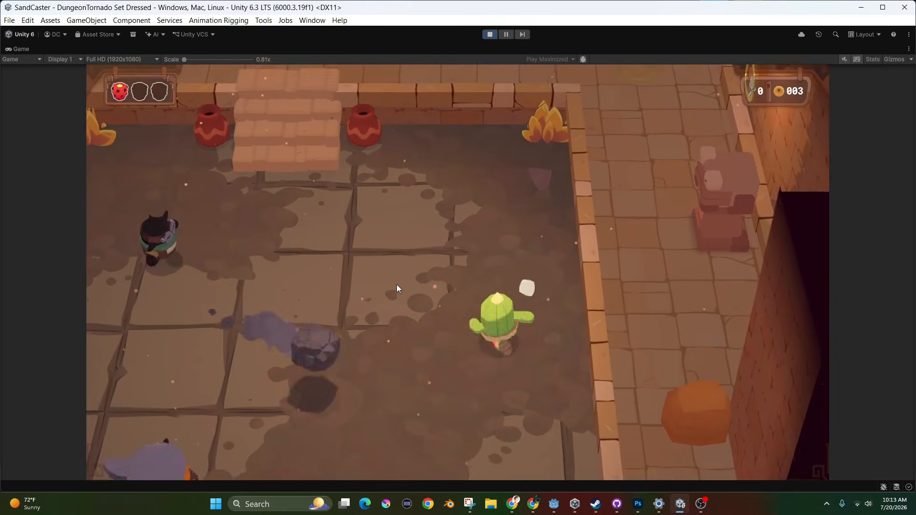
key("a")
key("s")
key("space")
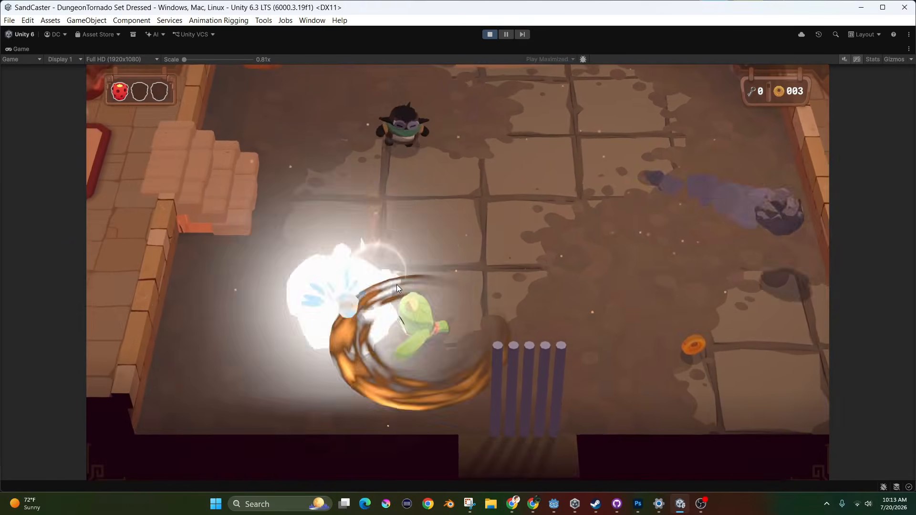
key("d")
key("space")
key("w")
key("a")
key("s")
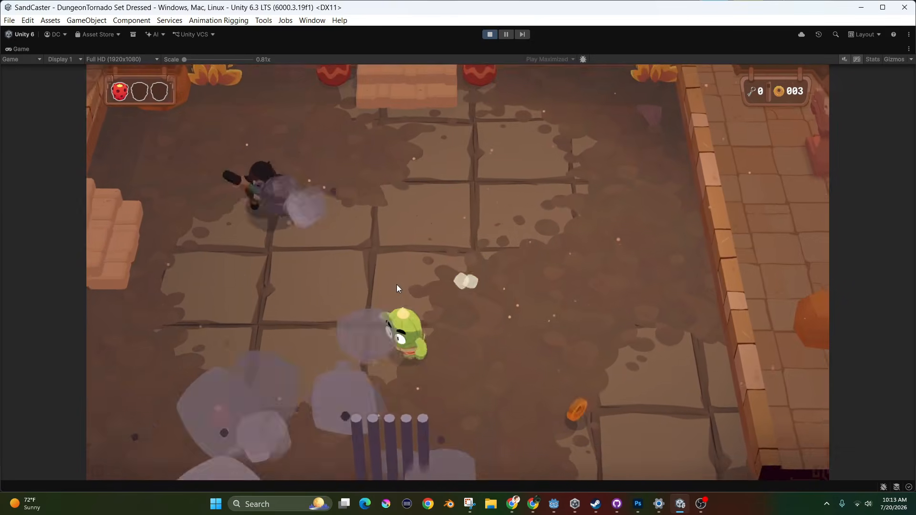
- Evade the flying rocks near the bars and move up towards the small goggled enemy by the western stairs
key("d")
key("w")
key("d")
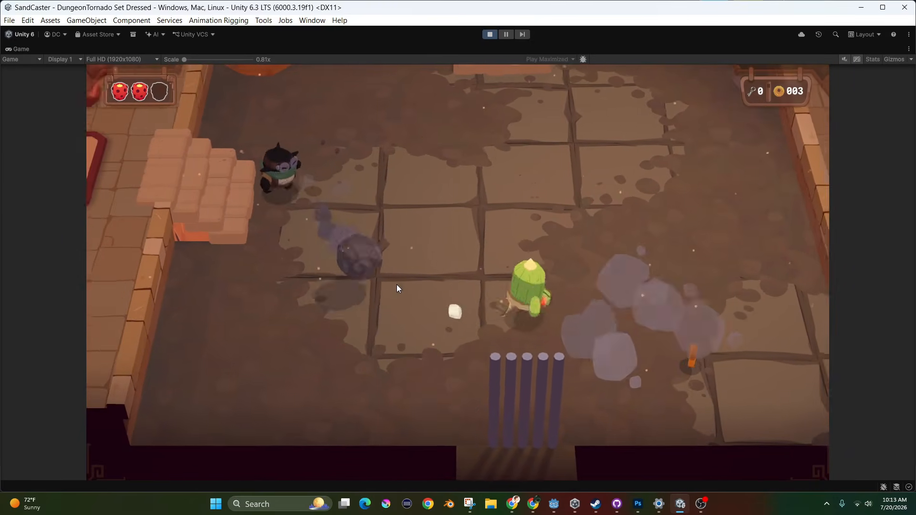
key("w")
key("a")
key("space")
key("d")
key("s")
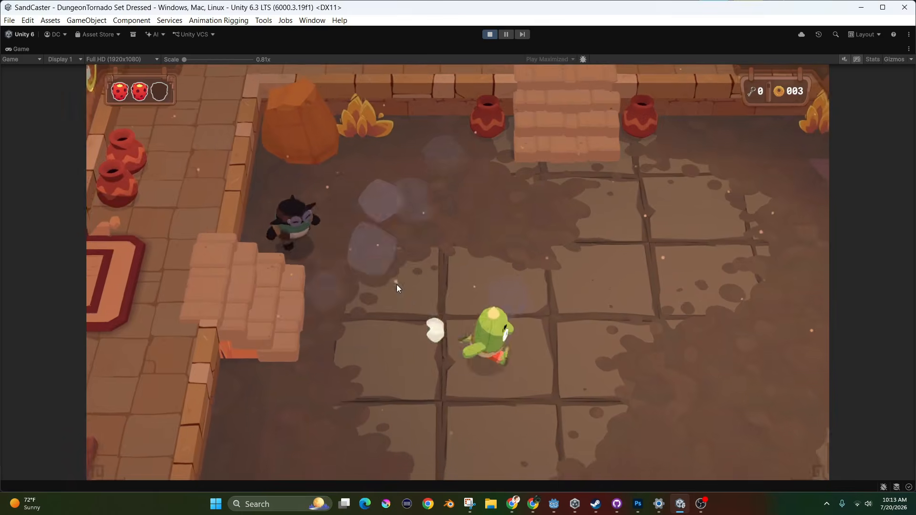
- Dodge the small goggled enemy's exploding rocks while circling between the arena's centre and the southern bars
key("w")
key("s")
key("a")
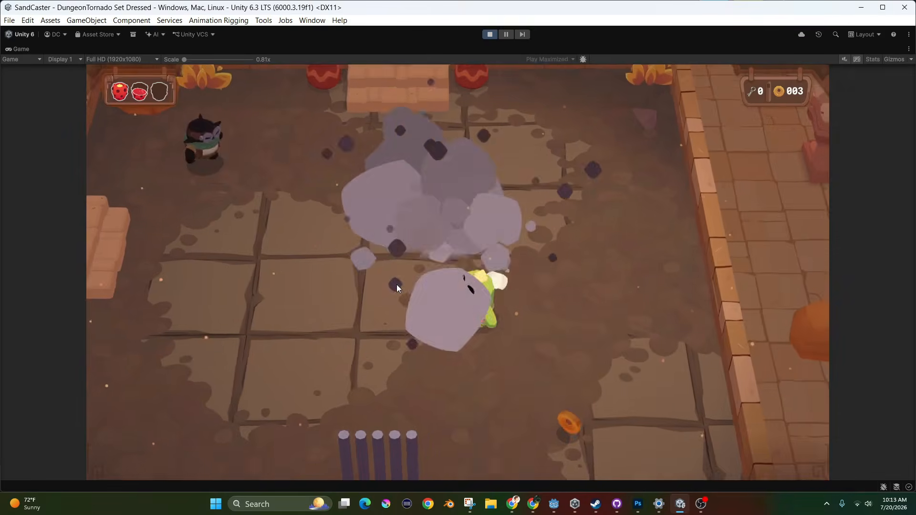
key("s")
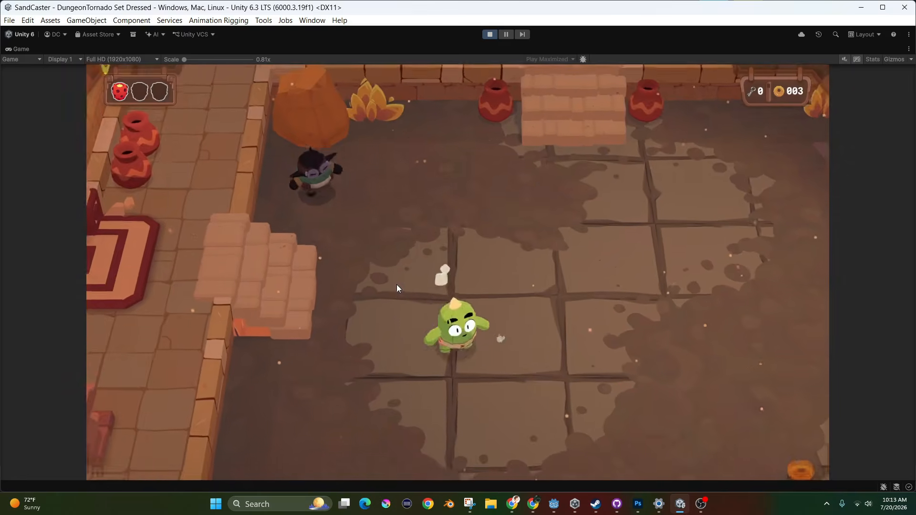
key("d")
key("space")
key("w")
key("a")
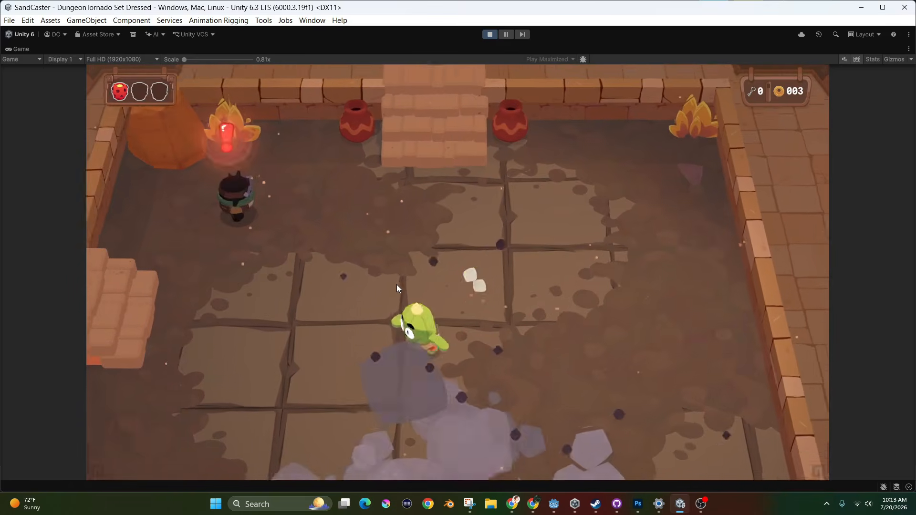
- Close in on the small goggled enemy by the northwest crystals and defeat it
key("space")
key("w")
left_click(397, 284)
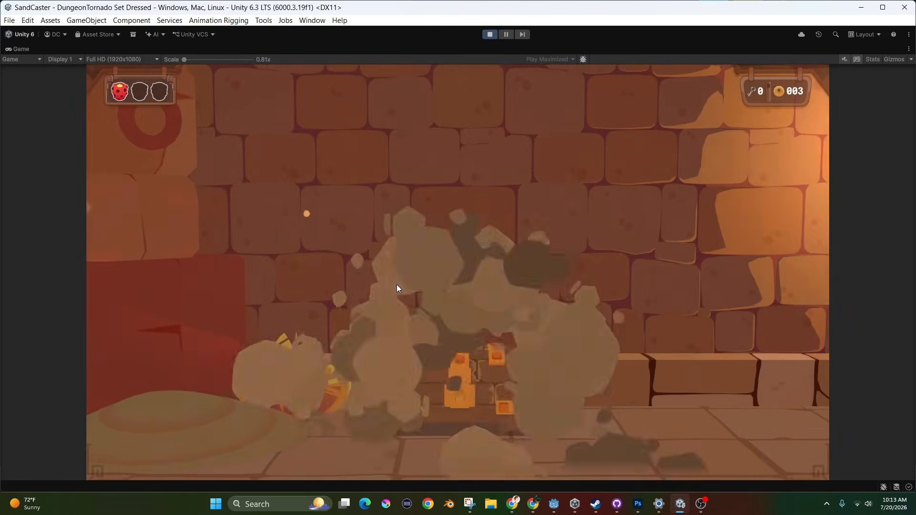
key("w")
key("a")
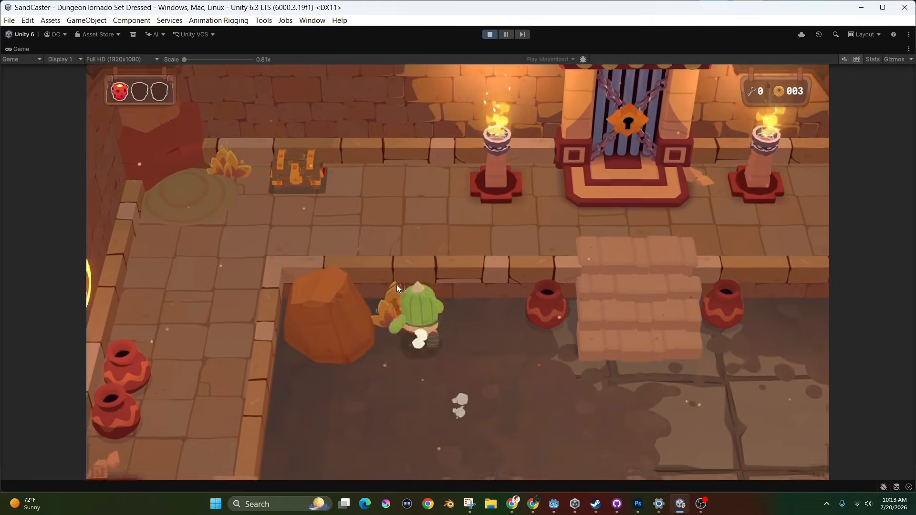
- Pick up the nearby coin and smash the two red pots flanking the northern stairs
key("s")
key("d")
left_click(397, 285)
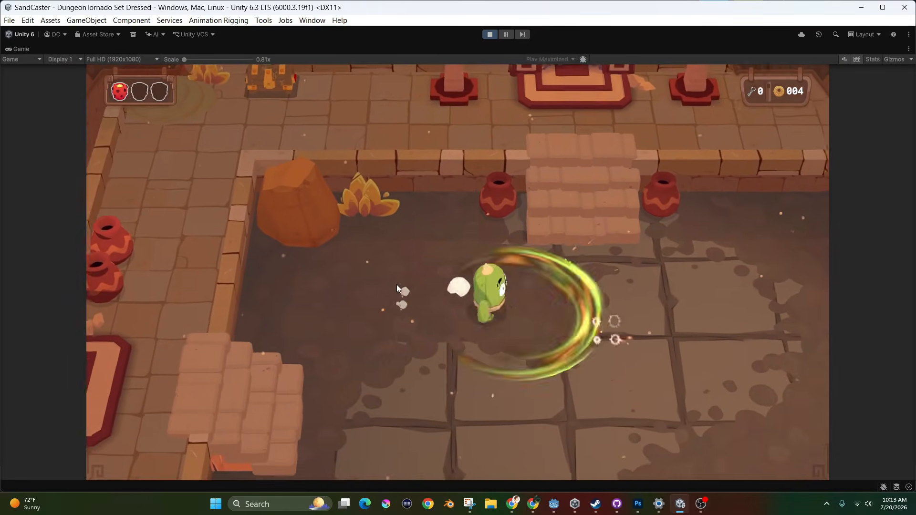
key("w")
key("d")
left_click(396, 284)
key("s")
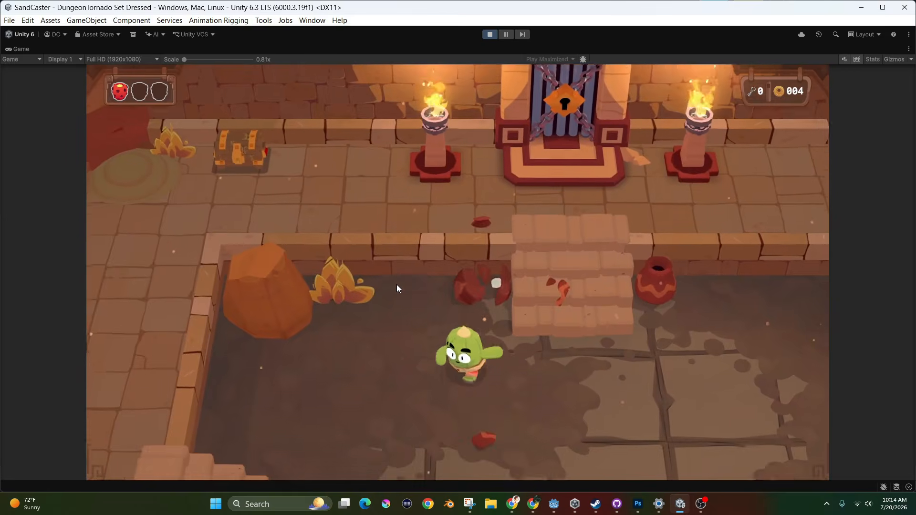
key("d")
left_click(397, 284)
key("a")
key("s")
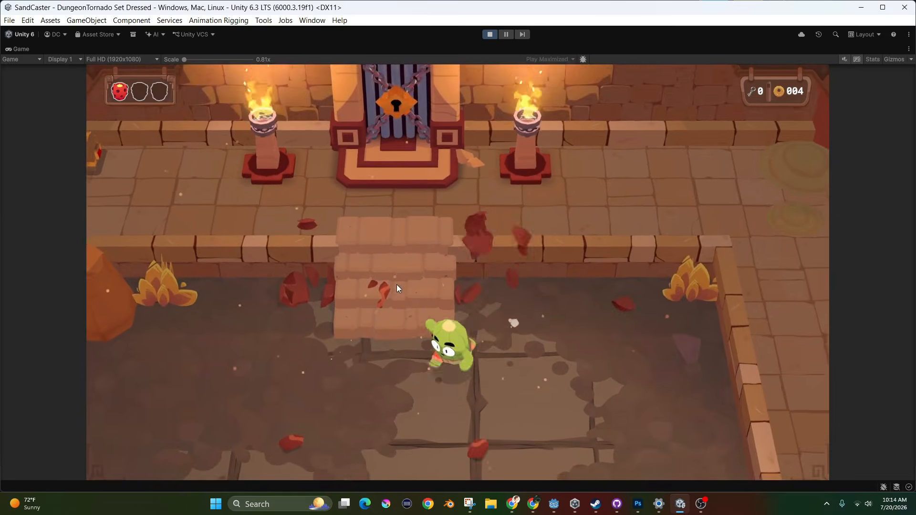
- Cross the arena westward and climb the side stairs to the carpeted doorway
key("space")
key("w")
key("s")
key("a")
key("d")
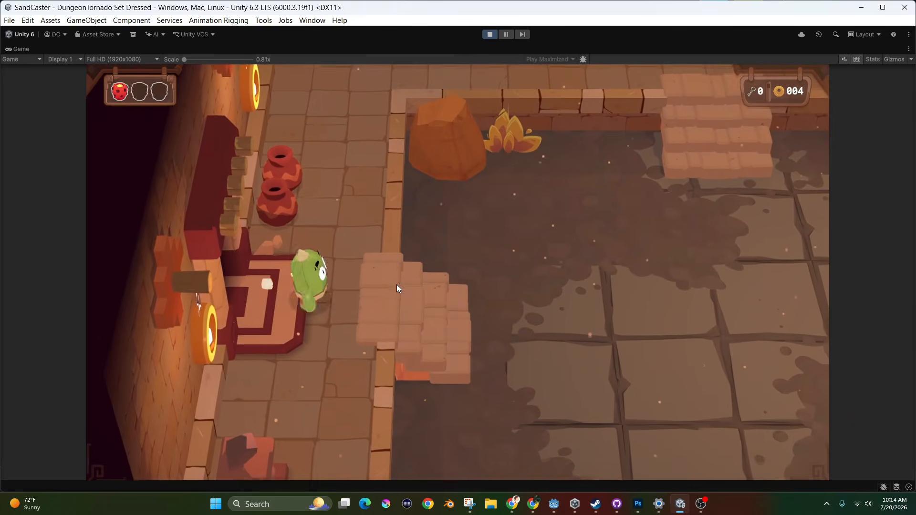
- Return from the western doorway to the arena floor and run up to the stairs below the locked door
key("a")
key("d")
key("space")
key("w")
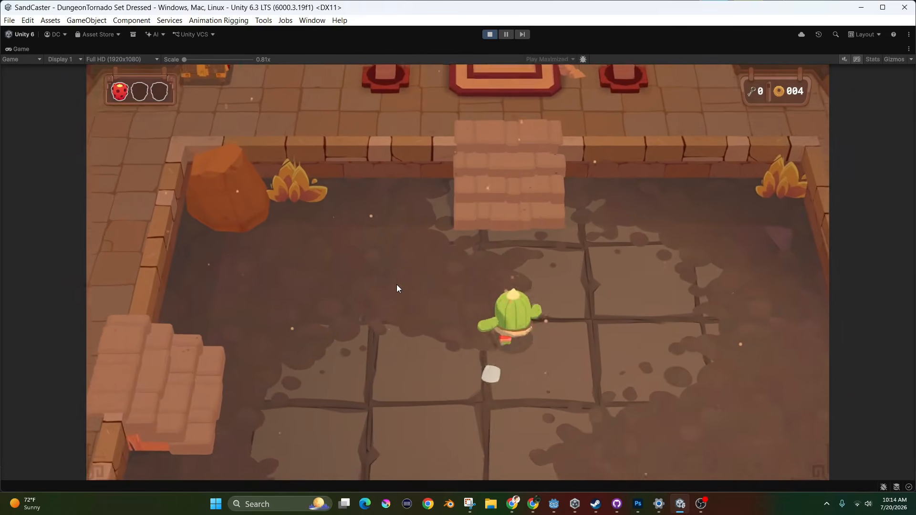
key("s")
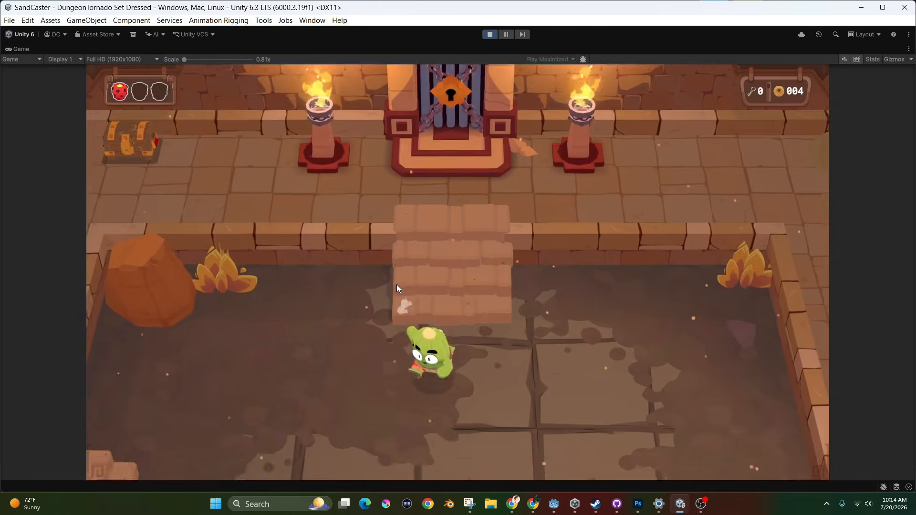
- Collect the coin beside the southern bars, then leave through the south exit and re-enter the arena
key("d")
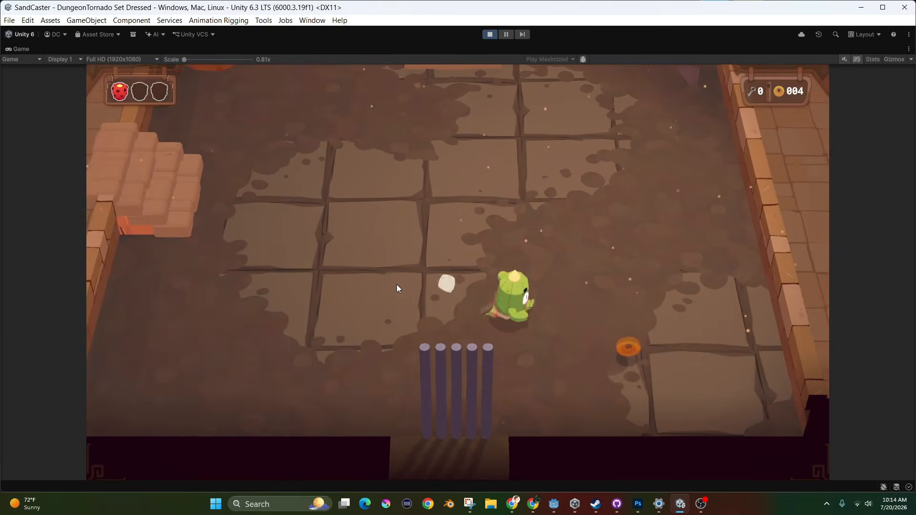
key("a")
key("w")
key("s")
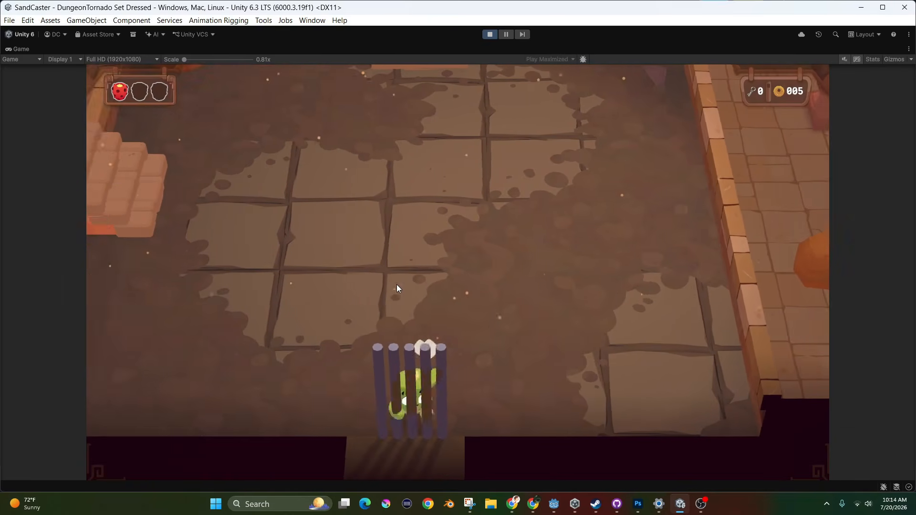
key("w")
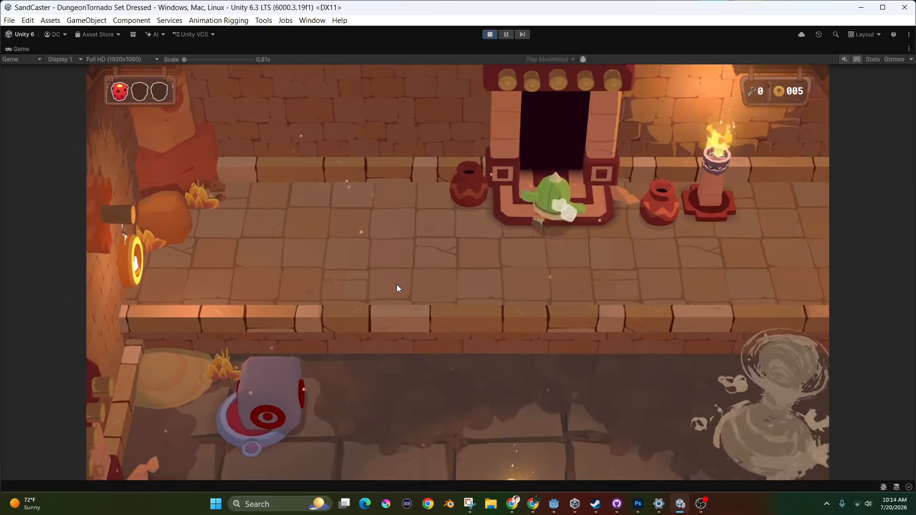
key("w")
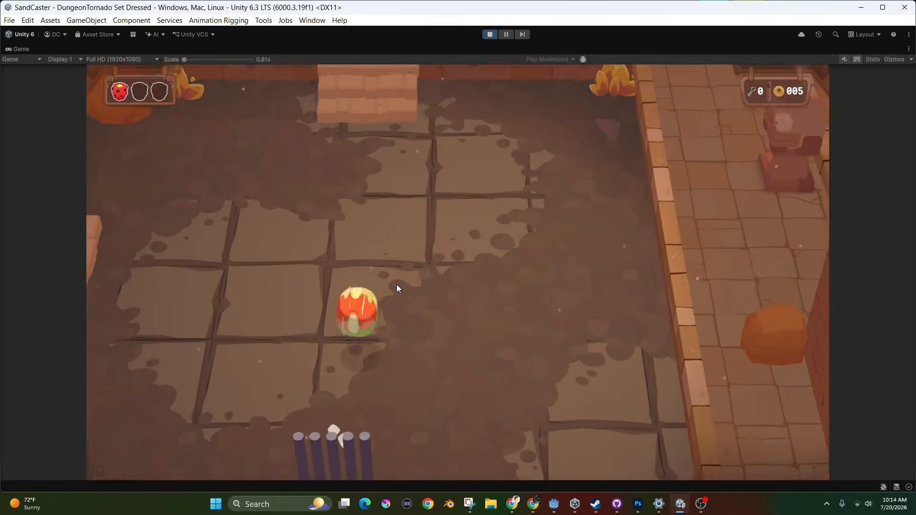
- Leave the arena through the west doorway and cross the sandy room to its northern doorway
key("s")
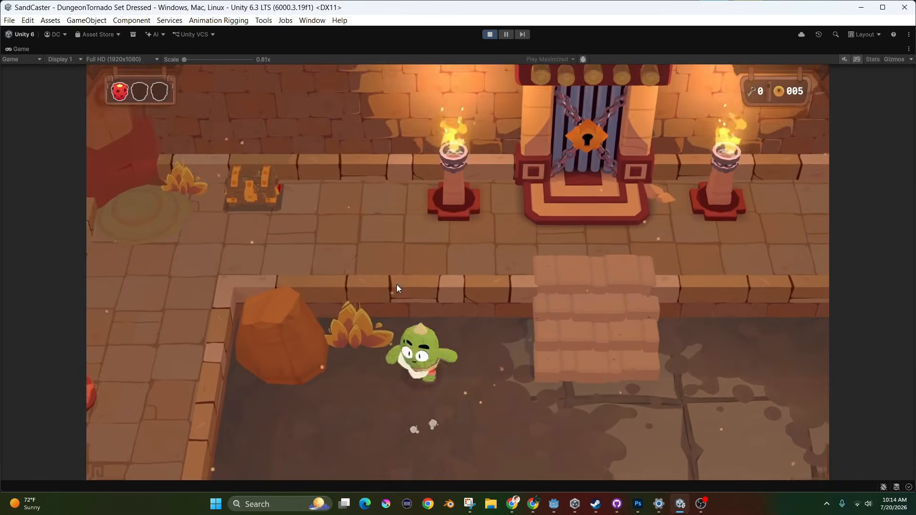
key("a")
key("a")
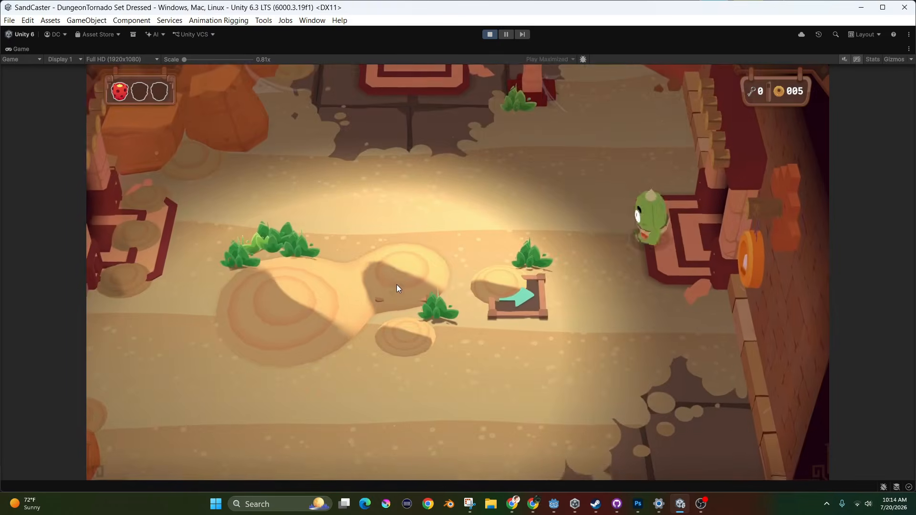
key("a")
key("w")
key("w")
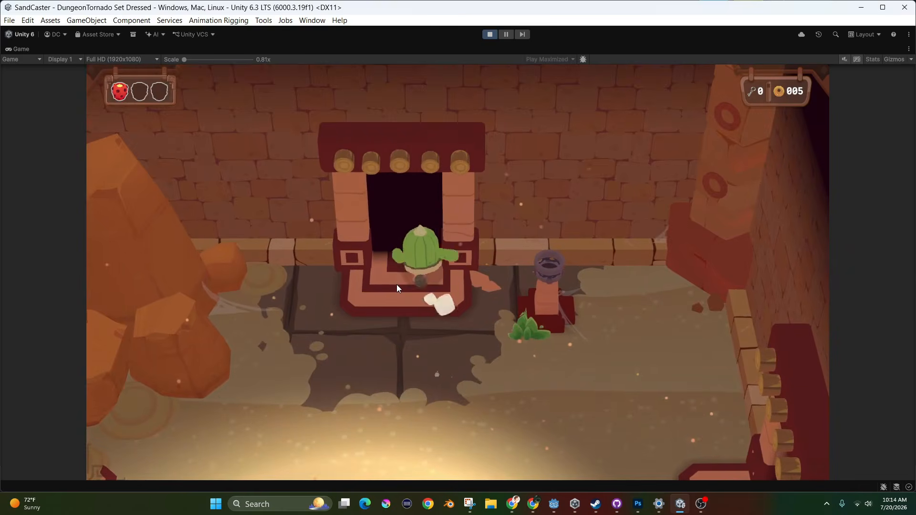
- Use the tornado to get over the ledge and climb to the doorway between the two torches
key("w")
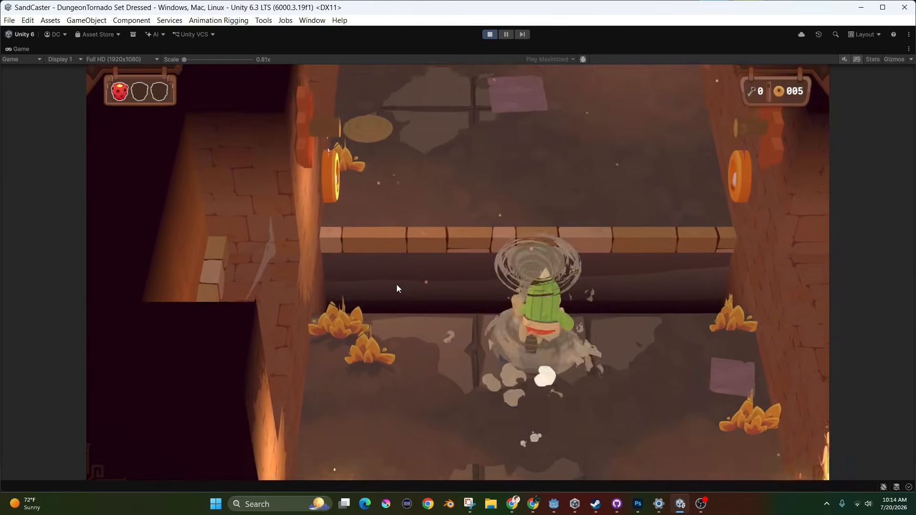
key("d")
key("d")
key("space")
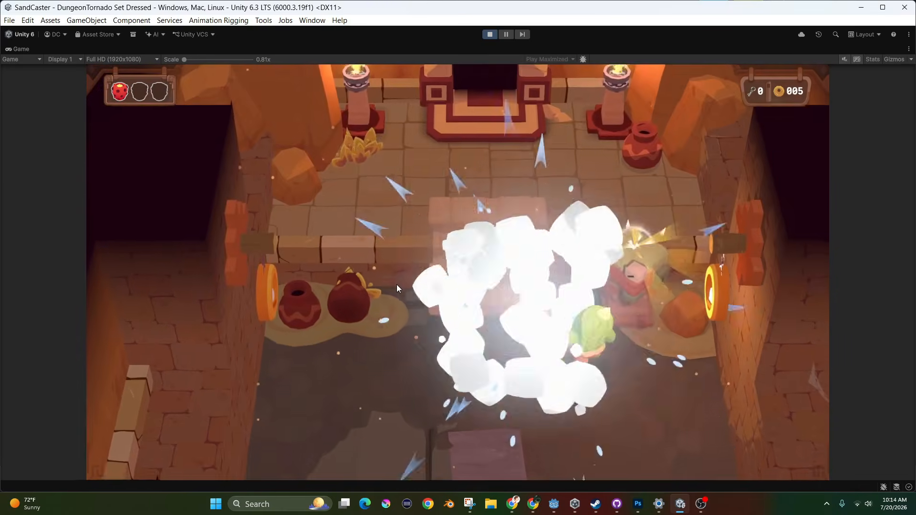
key("a")
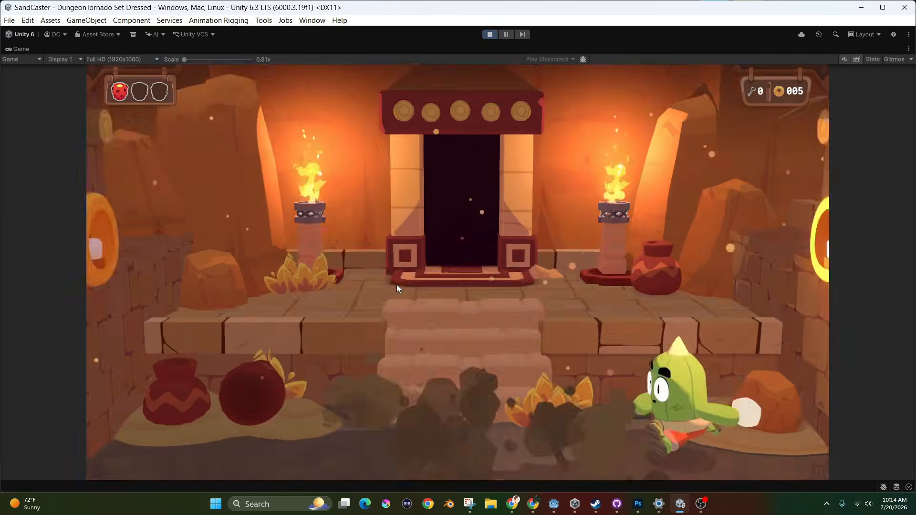
key("w")
key("w")
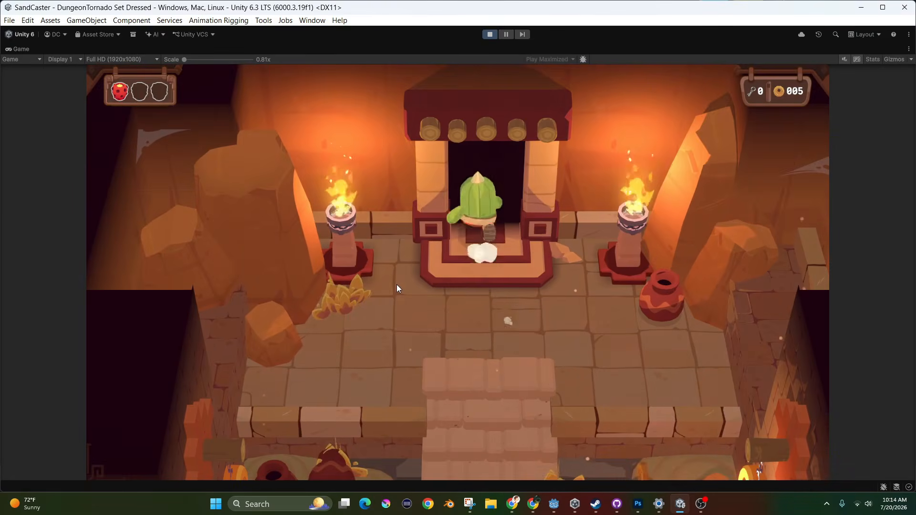
- Enter the next arena and leap past the large horned enemy to the sand mounds behind the purple statue
key("w")
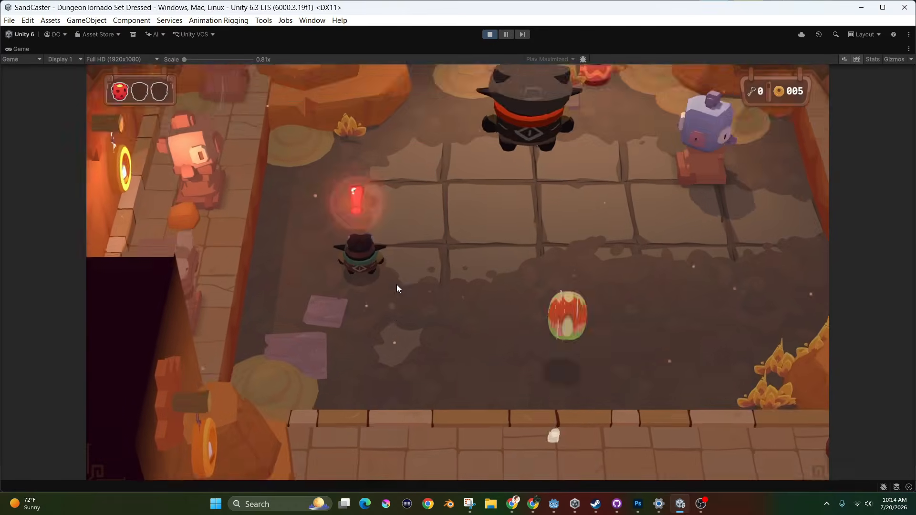
key("d")
key("space")
key("w")
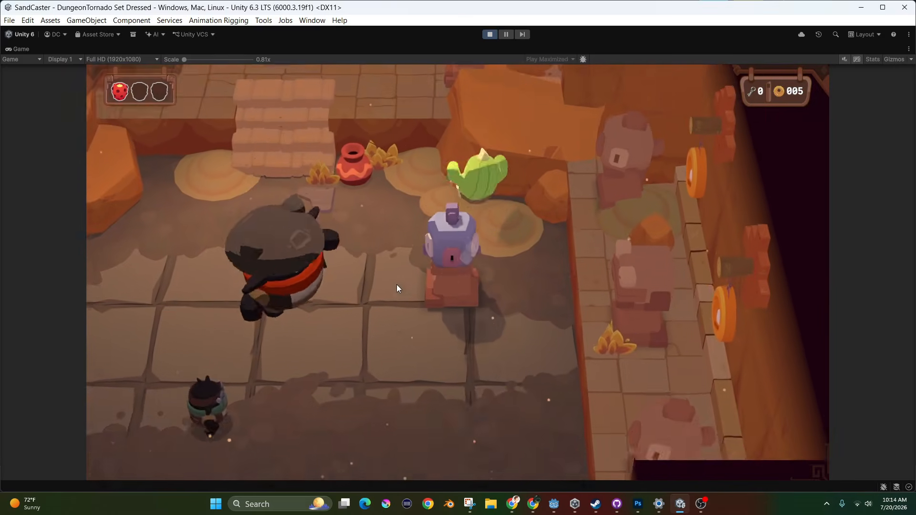
key("s")
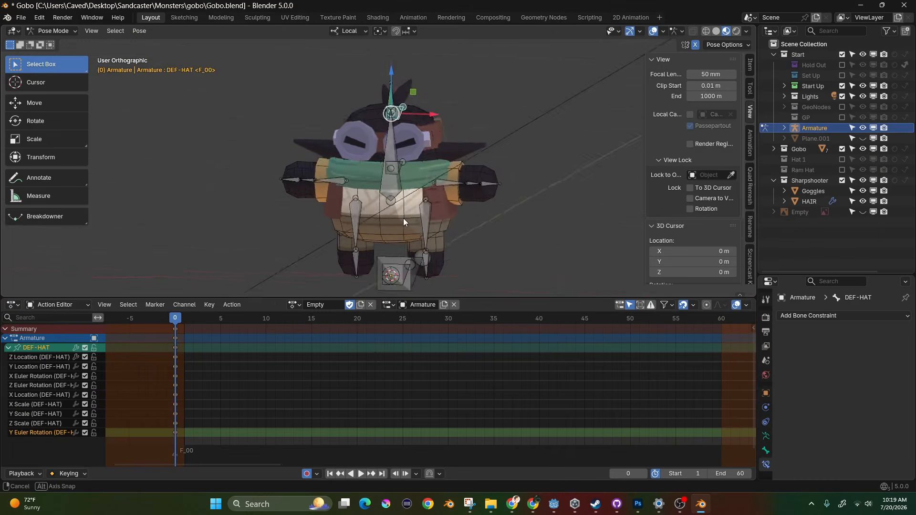
- Switch to Photoshop, hide Layer 22 and show Group 2 with the goggled Gobo sketch
mouse_move(403, 219)
middle_mouse_down()
mouse_move(469, 222)
mouse_move(420, 220)
middle_mouse_up()
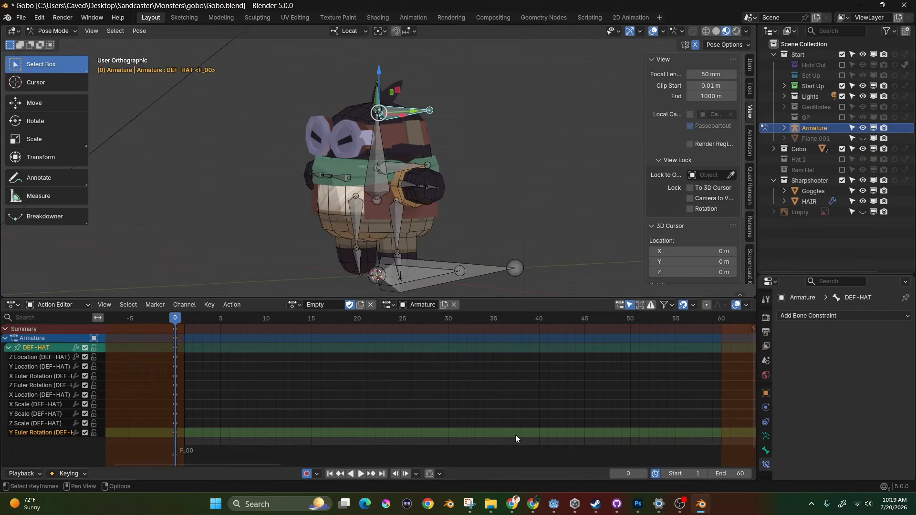
left_click(643, 510)
left_click(691, 319)
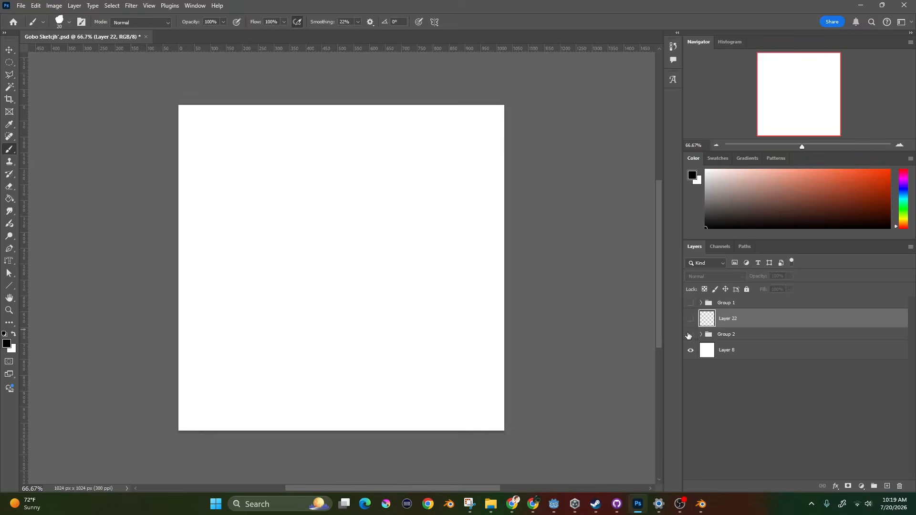
left_click(691, 335)
scroll(415, 298, "up", 2)
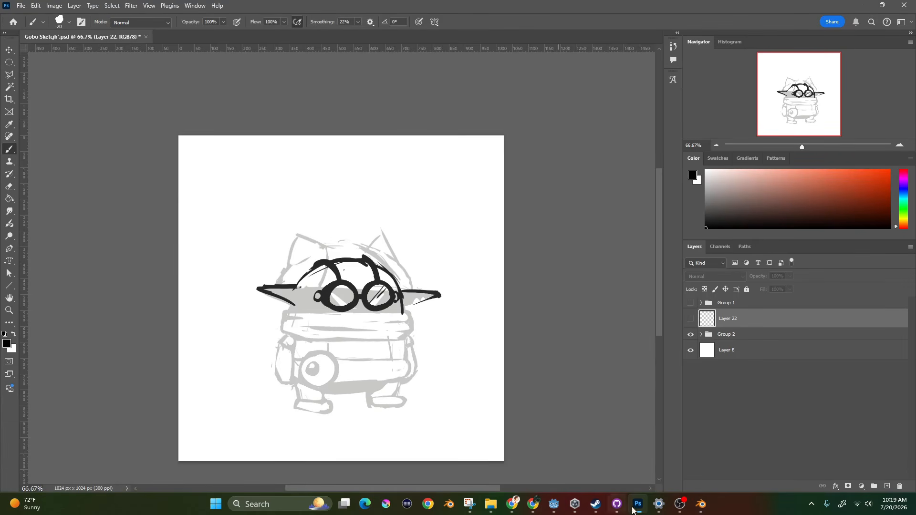
- Switch back to Blender and toggle the Sharpshooter collection off and on to compare the Gobo with and without its accessories
left_click(705, 509)
left_click(705, 509)
left_click(700, 505)
middle_click_drag(301, 152, 466, 202)
left_click(842, 180)
left_click(842, 180)
left_click(842, 180)
left_click(842, 180)
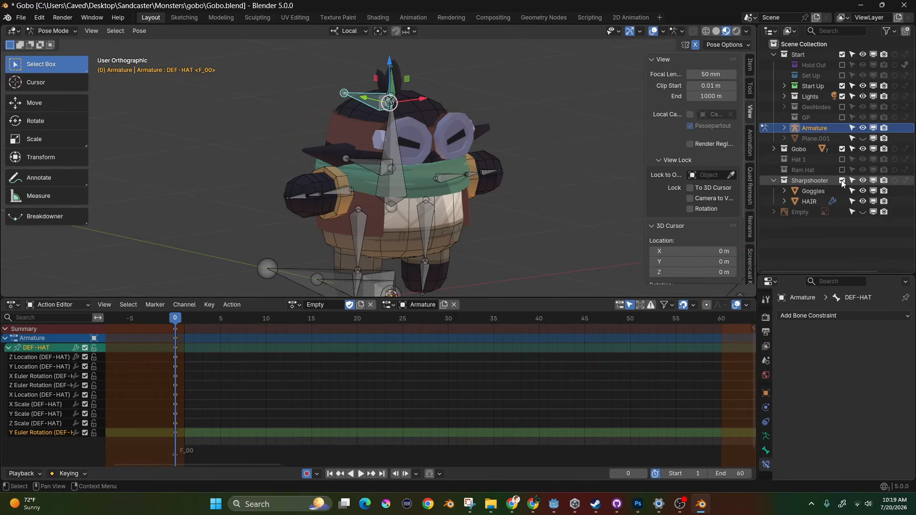
left_click(842, 180)
left_click(842, 180)
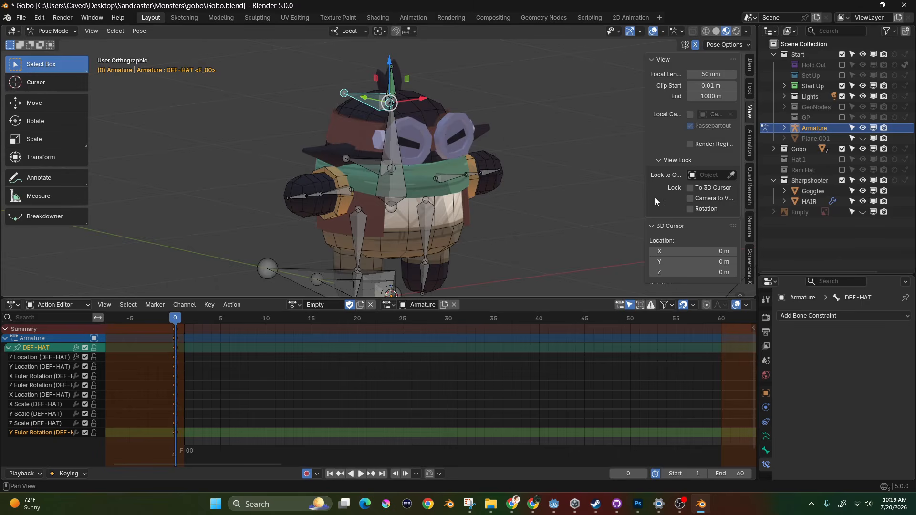
- Examine the Gobo's goggles, hair tuft and hat bone from the front, above and the side
middle_click_drag(592, 192, 407, 117)
scroll(437, 136, "up", 2)
scroll(422, 124, "down", 2)
middle_click_drag(407, 118, 389, 172, "shift")
scroll(408, 149, "up", 3)
middle_click_drag(468, 215, 495, 168)
scroll(461, 160, "down", 2)
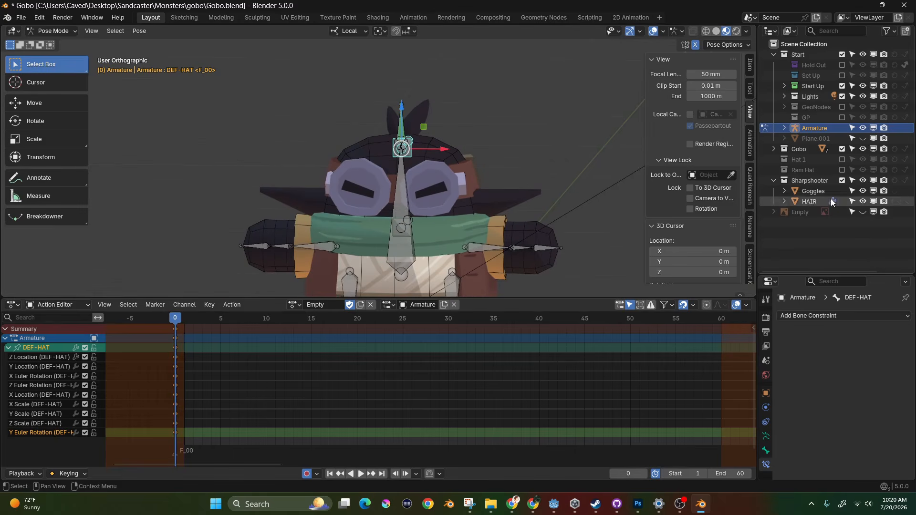
scroll(462, 158, "up", 2)
middle_click_drag(461, 158, 431, 127)
middle_click_drag(453, 161, 439, 156)
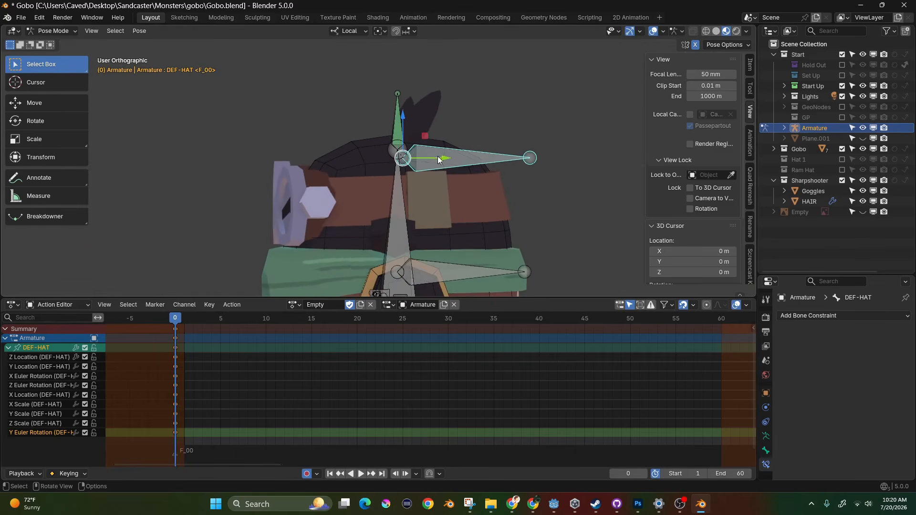
- Rotate the DEF-HAT bone by about 0.24° in the right orthographic view
key("KP_3")
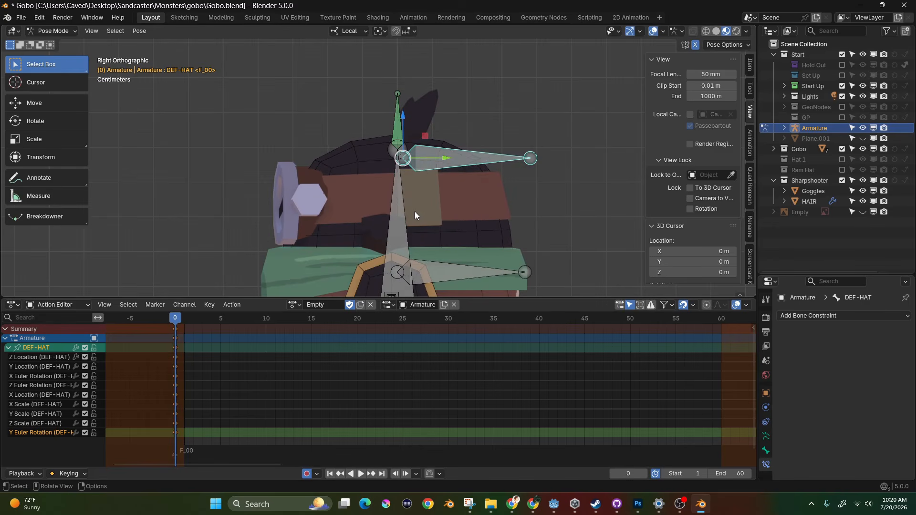
key("r")
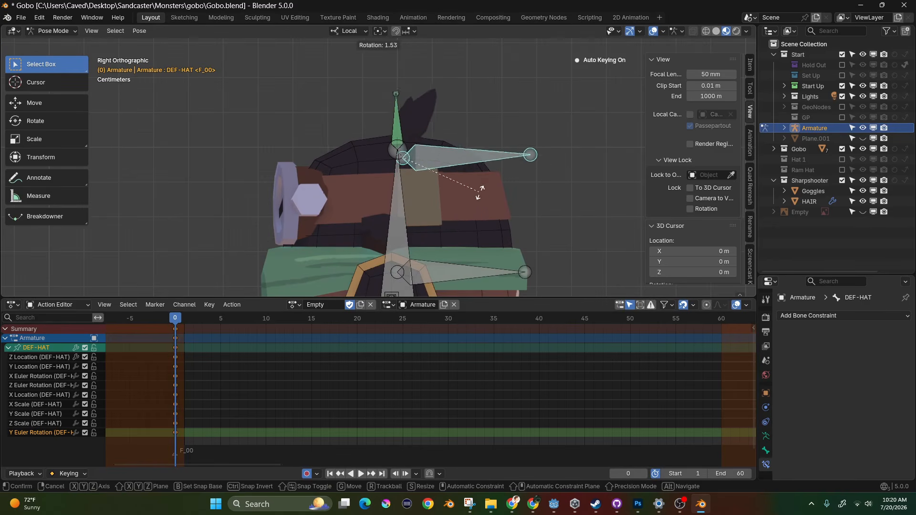
left_click(478, 193)
mouse_move(478, 193)
middle_mouse_down()
mouse_move(476, 222)
mouse_move(471, 184)
middle_mouse_up()
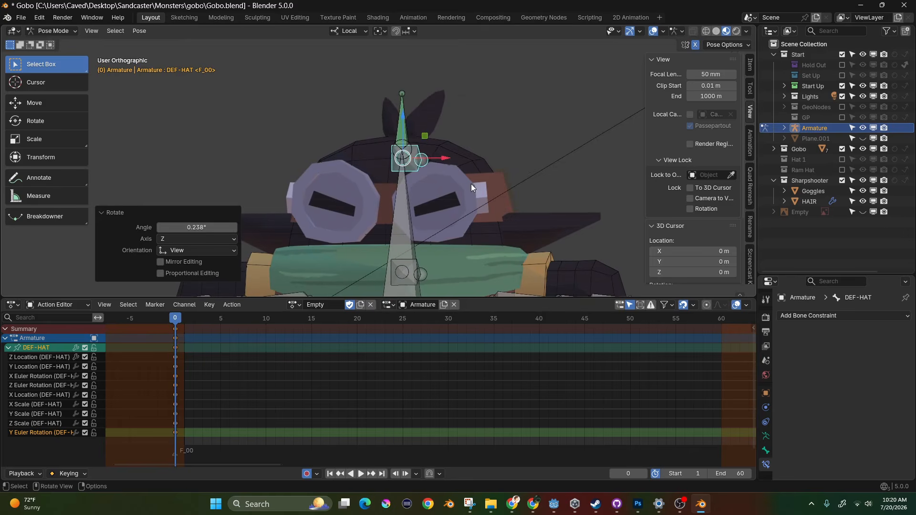
- Undo the last rotation of the DEF-HAT bone
key("r")
right_click(464, 148)
key("ctrl+z")
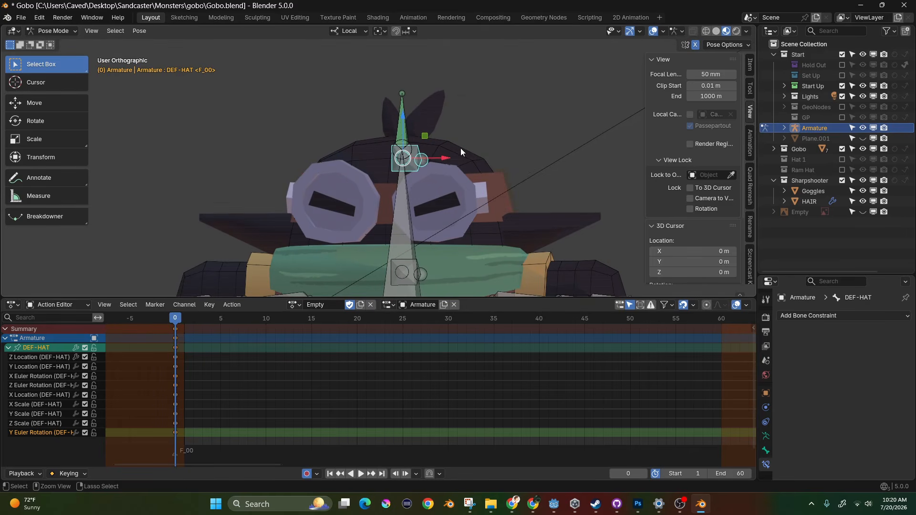
- Load the 00-ATTACK.2 action on the armature and play it back while viewing the Gobo from another angle
left_click(293, 305)
left_click(324, 329)
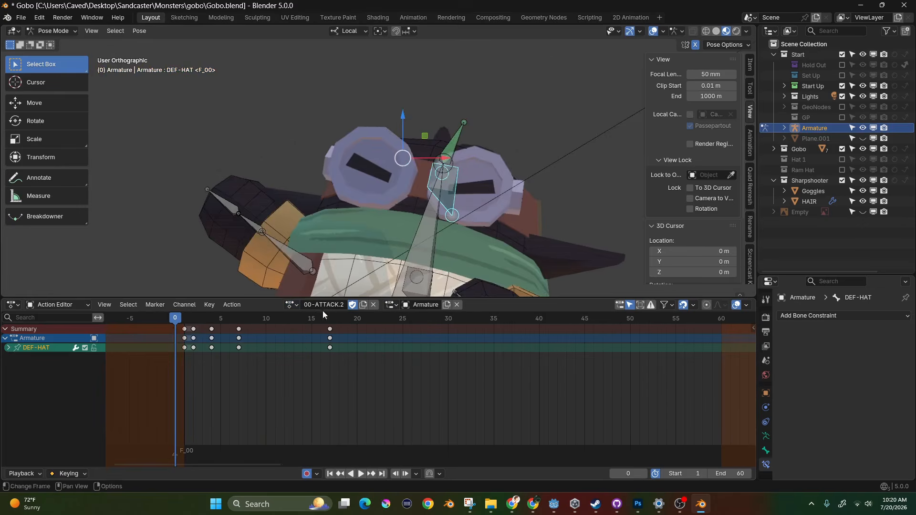
key("space")
middle_click_drag(400, 188, 509, 192)
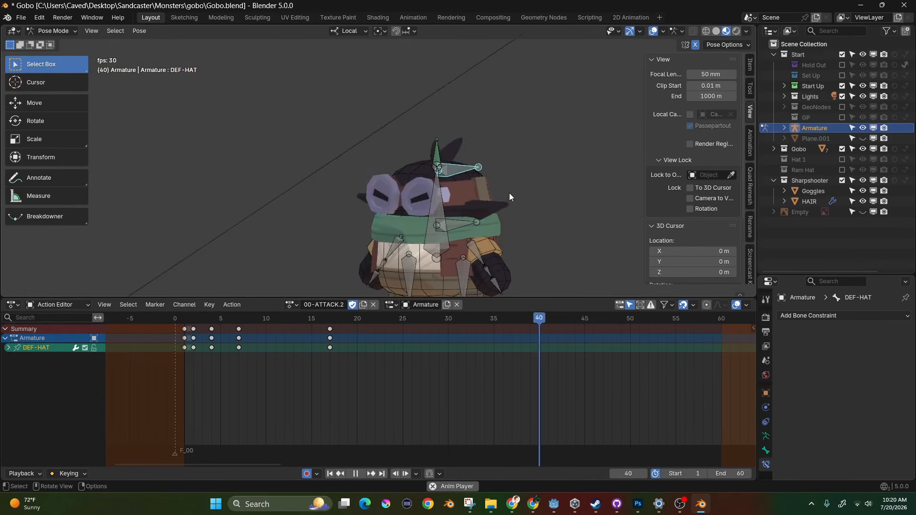
- Examine the Gobo's arm swing in the attack animation by scrubbing and replaying its opening frames from several angles
mouse_move(222, 318)
left_mouse_down()
mouse_move(195, 318)
mouse_move(224, 320)
left_mouse_up()
middle_click_drag(321, 133, 374, 160)
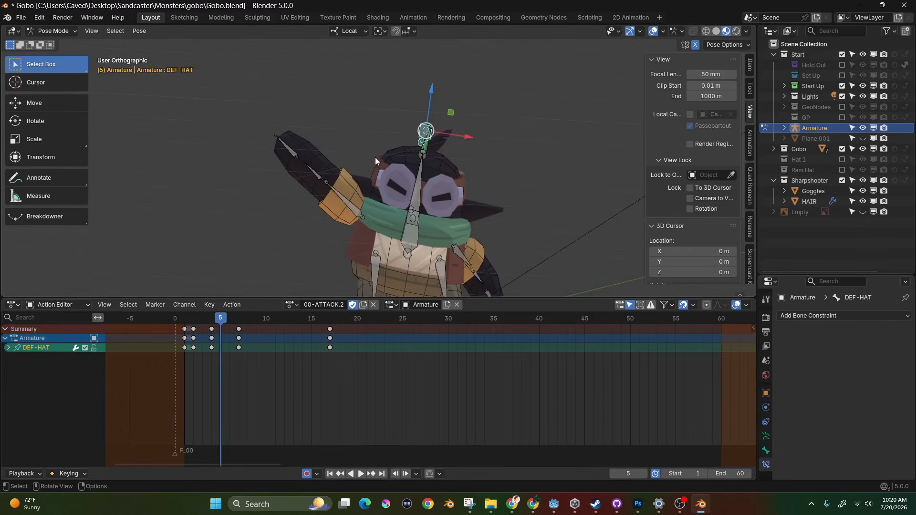
key("space")
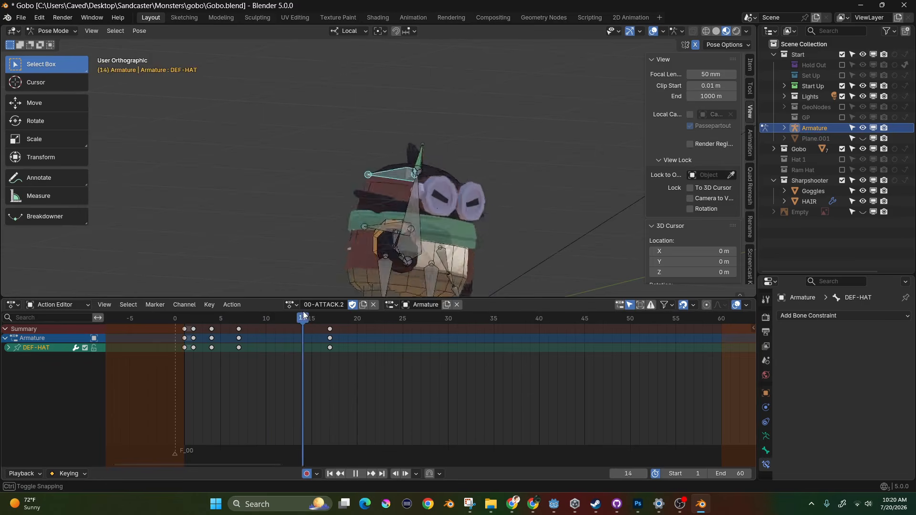
mouse_move(221, 318)
left_mouse_down()
mouse_move(184, 319)
mouse_move(247, 319)
mouse_move(235, 330)
mouse_move(184, 319)
mouse_move(238, 319)
left_mouse_up()
middle_click_drag(315, 205, 298, 223)
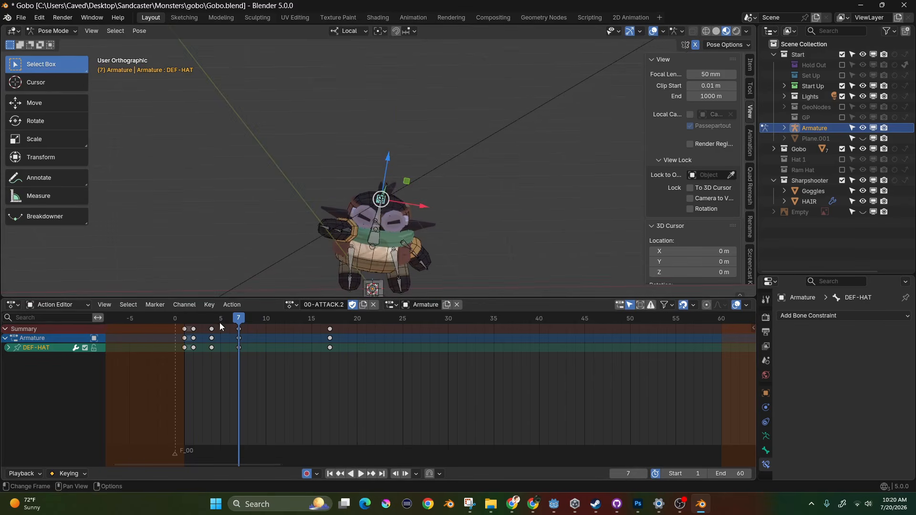
left_click_drag(240, 319, 202, 318)
middle_click_drag(298, 230, 319, 258)
key("space")
mouse_move(197, 317)
left_mouse_down()
mouse_move(183, 320)
mouse_move(202, 319)
left_mouse_up()
middle_click_drag(401, 218, 337, 210)
mouse_move(203, 319)
left_mouse_down()
mouse_move(184, 318)
mouse_move(276, 318)
mouse_move(193, 318)
left_mouse_up()
- Switch the armature back to the Empty action and frame the whole Gobo in the front orthographic view
left_click(291, 305)
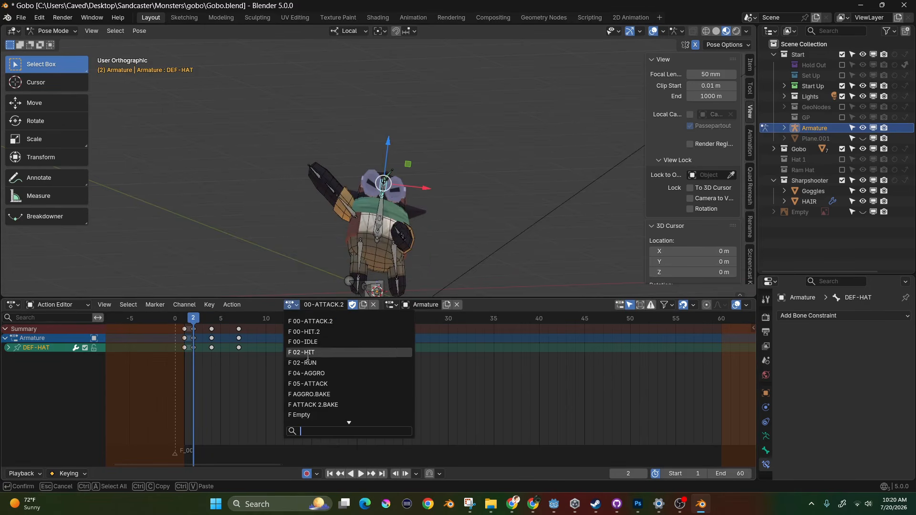
left_click(307, 415)
key("KP_1")
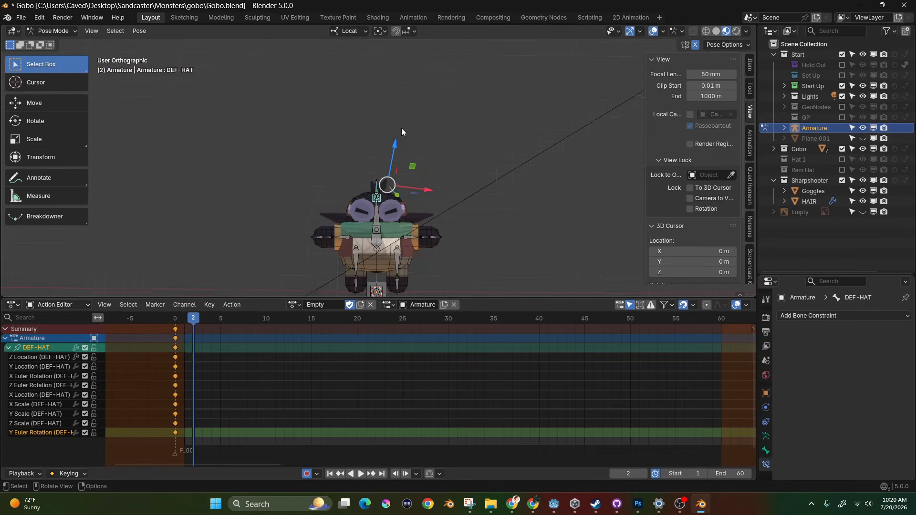
scroll(346, 217, "up", 3)
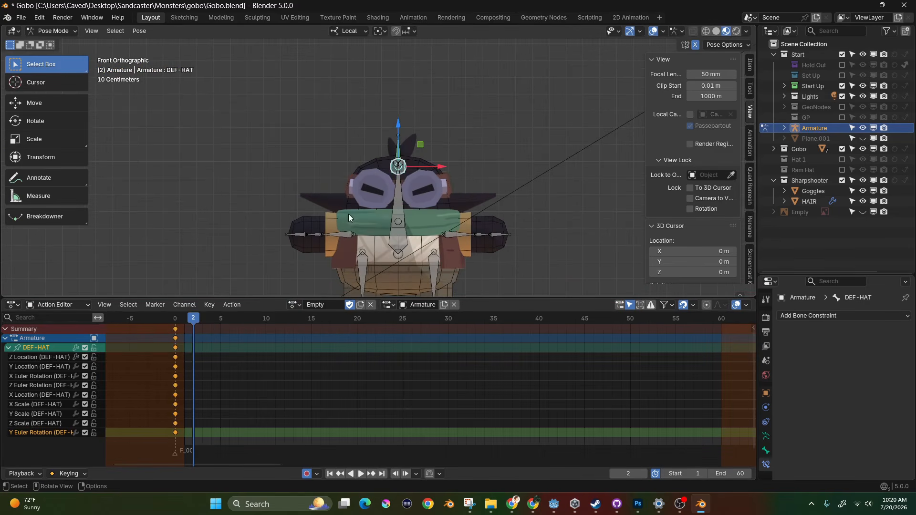
middle_click_drag(397, 221, 366, 153, "shift")
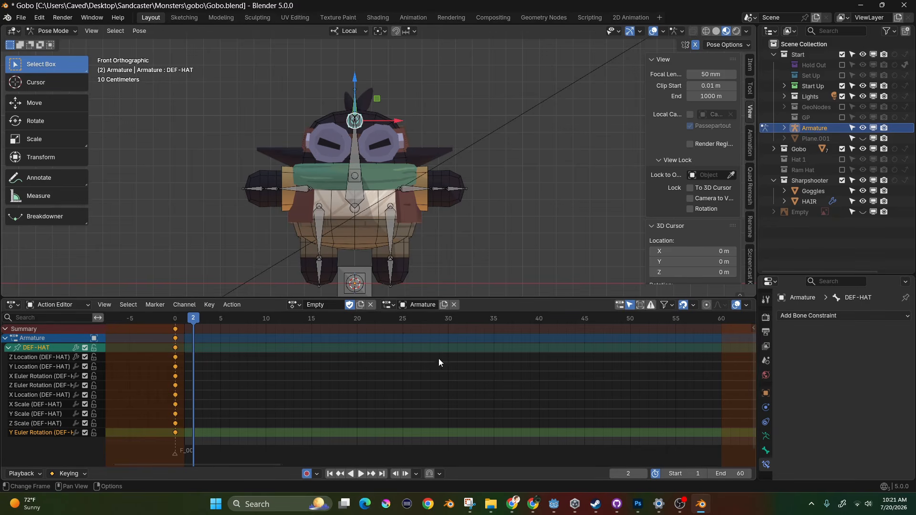
- Switch to Photoshop, hide Group 2 and show the blank Layer 22
left_click(638, 504)
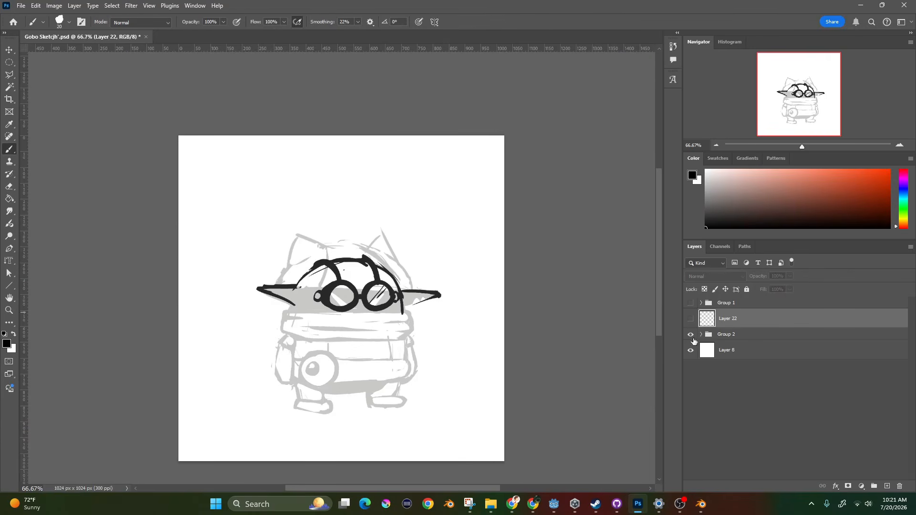
left_click(690, 335)
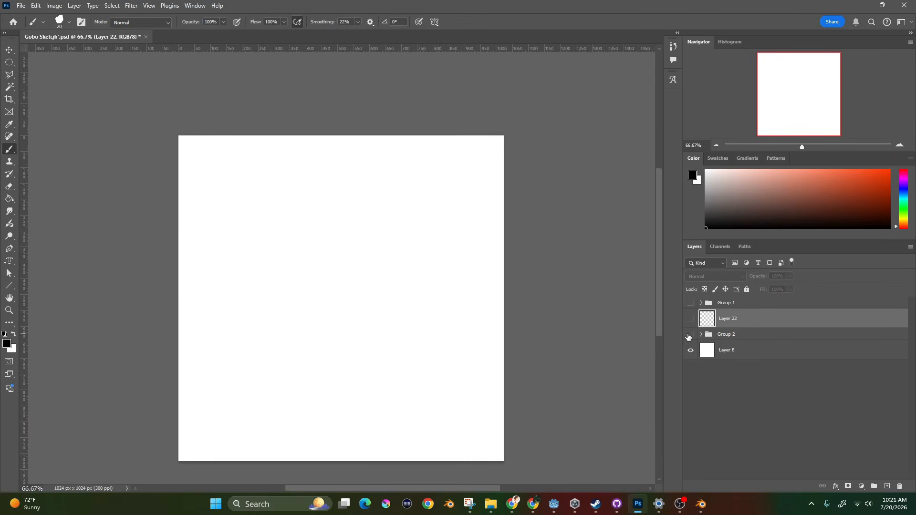
left_click(692, 319)
- Sketch a tall pickaxe handle with a rounded base and a square head block around its upper end
mouse_move(320, 211)
left_mouse_down()
mouse_move(351, 209)
mouse_move(316, 267)
mouse_move(311, 356)
left_mouse_up()
left_click_drag(350, 212, 359, 366)
mouse_move(313, 337)
left_mouse_down()
mouse_move(311, 381)
mouse_move(334, 384)
mouse_move(327, 386)
left_mouse_up()
mouse_move(339, 208)
left_mouse_down()
mouse_move(319, 208)
mouse_move(316, 259)
mouse_move(317, 242)
mouse_move(347, 212)
mouse_move(310, 219)
mouse_move(351, 218)
left_mouse_up()
mouse_move(333, 262)
left_mouse_down()
mouse_move(304, 265)
mouse_move(358, 263)
left_mouse_up()
mouse_move(353, 214)
left_mouse_down()
mouse_move(357, 257)
mouse_move(353, 216)
mouse_move(303, 232)
mouse_move(303, 254)
mouse_move(304, 219)
mouse_move(304, 262)
left_mouse_up()
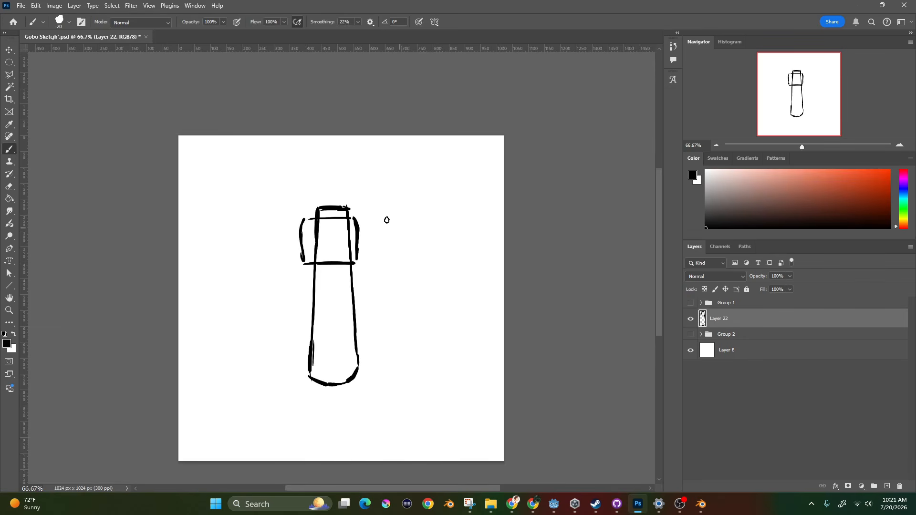
- Draw short curved blades on both sides of the pickaxe's head block
mouse_move(359, 222)
left_mouse_down()
mouse_move(361, 263)
mouse_move(363, 224)
mouse_move(364, 241)
left_mouse_up()
mouse_move(304, 219)
left_mouse_down()
mouse_move(256, 247)
mouse_move(254, 265)
mouse_move(300, 262)
mouse_move(252, 264)
mouse_move(260, 269)
mouse_move(265, 242)
mouse_move(303, 221)
left_mouse_up()
left_click_drag(359, 259, 387, 262)
left_click_drag(362, 220, 403, 240)
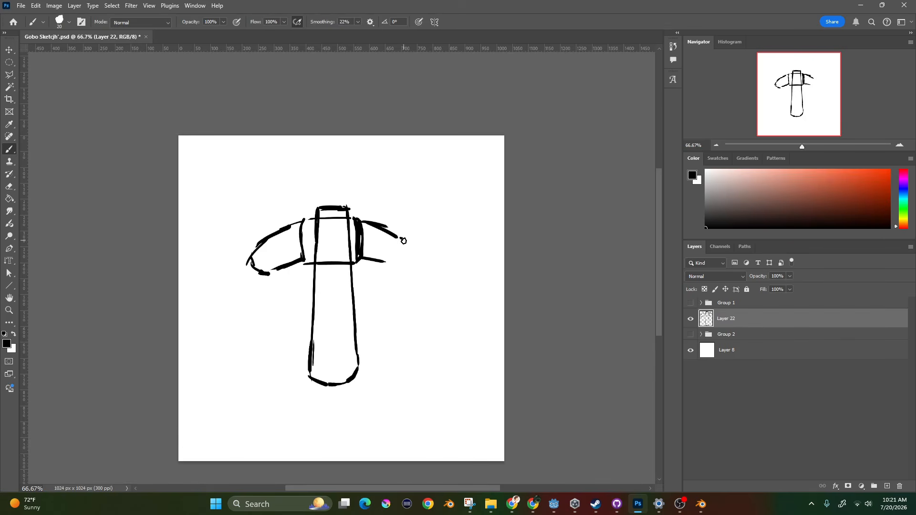
- Try a longer, narrower left blade on the pickaxe, and undo its strokes
mouse_move(303, 222)
left_mouse_down()
mouse_move(221, 268)
mouse_move(235, 288)
mouse_move(299, 261)
mouse_move(217, 288)
left_mouse_up()
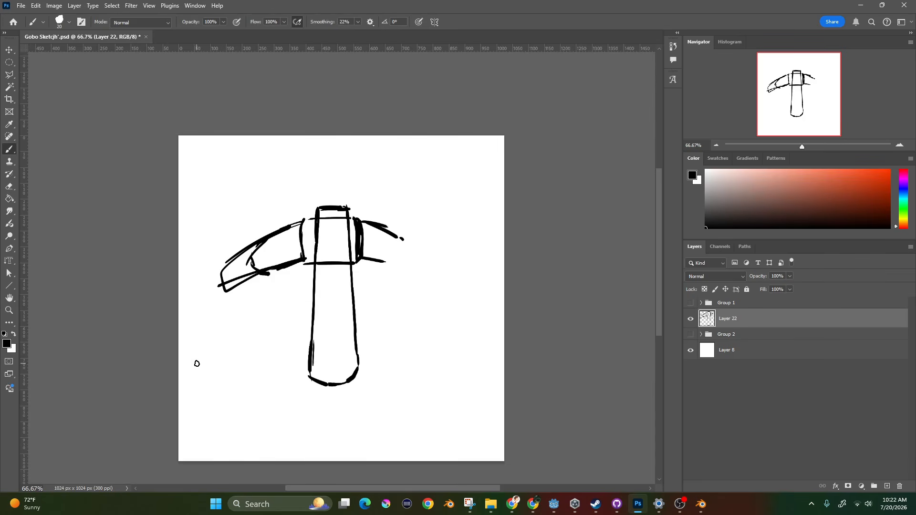
key("ctrl+z")
key("ctrl+z")
key("ctrl+z")
key("ctrl+z")
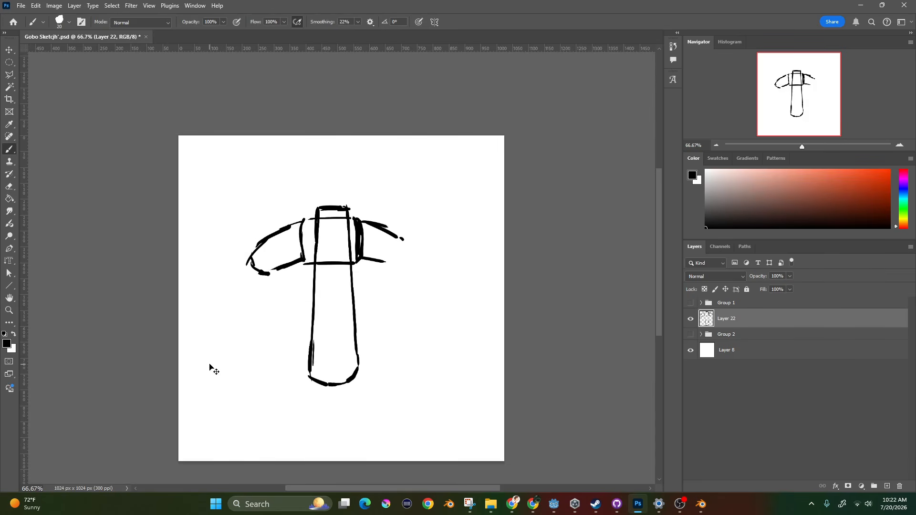
- Extend the right blade's outline and erase the handle lines inside the head block using the brush's Clear mode
left_click_drag(382, 260, 401, 266)
key("alt+shift+r")
left_click_drag(353, 220, 356, 259)
mouse_move(349, 255)
left_mouse_down()
mouse_move(349, 223)
mouse_move(317, 221)
mouse_move(316, 251)
left_mouse_up()
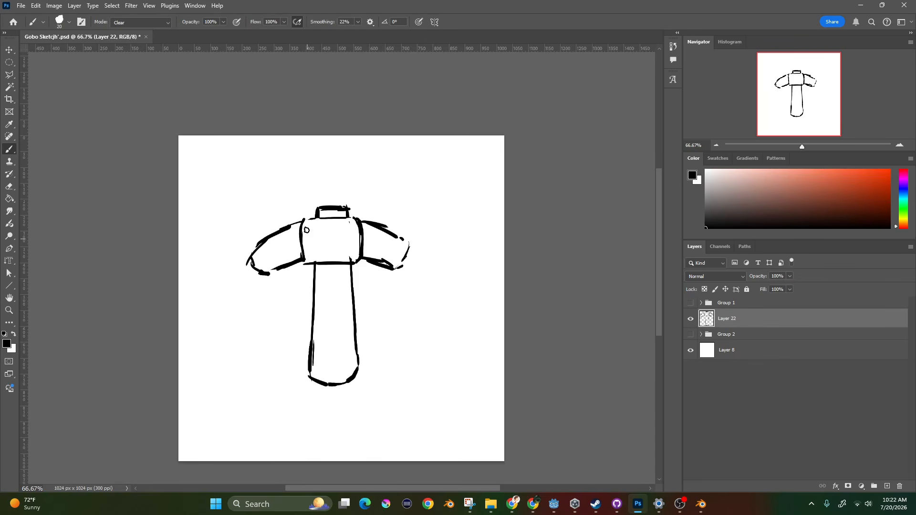
- Return the brush to Normal mode and close the tip of the pickaxe's right blade
key("alt+shift+n")
left_click_drag(394, 270, 397, 272)
left_click_drag(403, 239, 407, 263)
left_click_drag(403, 269, 391, 275)
key("shift+alt+r")
key("shift+alt+n")
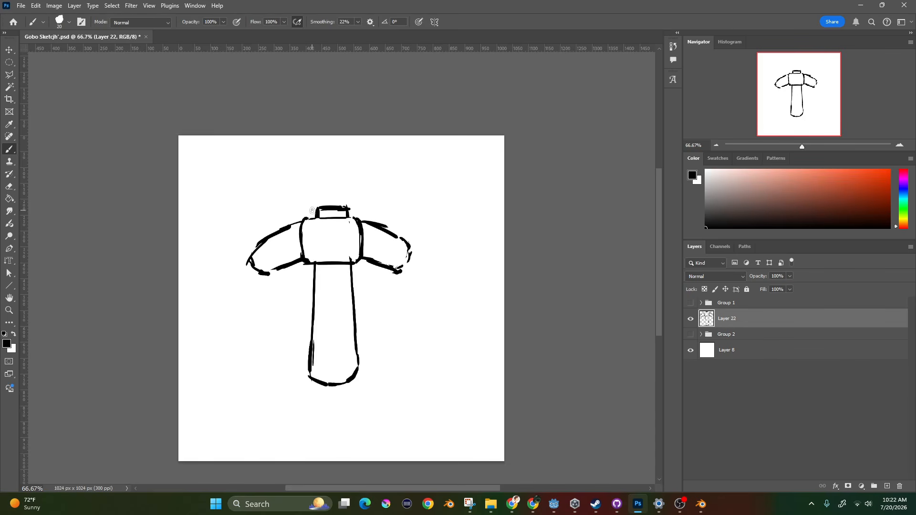
- Redraw the handle's end above the head block as a wider rounded cap and touch up the right blade's tip
mouse_move(315, 219)
left_mouse_down()
mouse_move(340, 207)
mouse_move(357, 210)
mouse_move(319, 214)
mouse_move(356, 213)
left_mouse_up()
key("shift+alt+r")
key("shift+alt+n")
left_click_drag(392, 271, 410, 261)
- Duplicate Layer 22, hide the original and show Group 2 with the Gobo sketch beneath the copy
left_click_drag(736, 323, 888, 487)
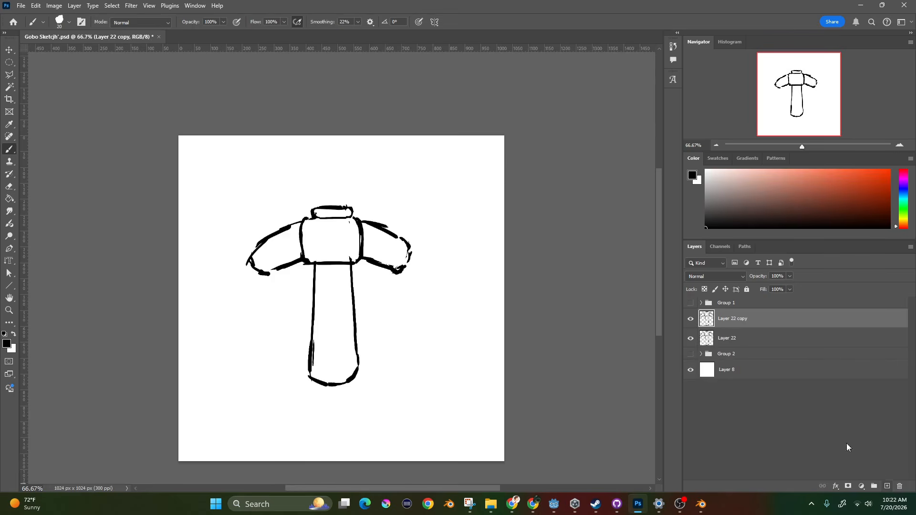
left_click(691, 338)
left_click(690, 354)
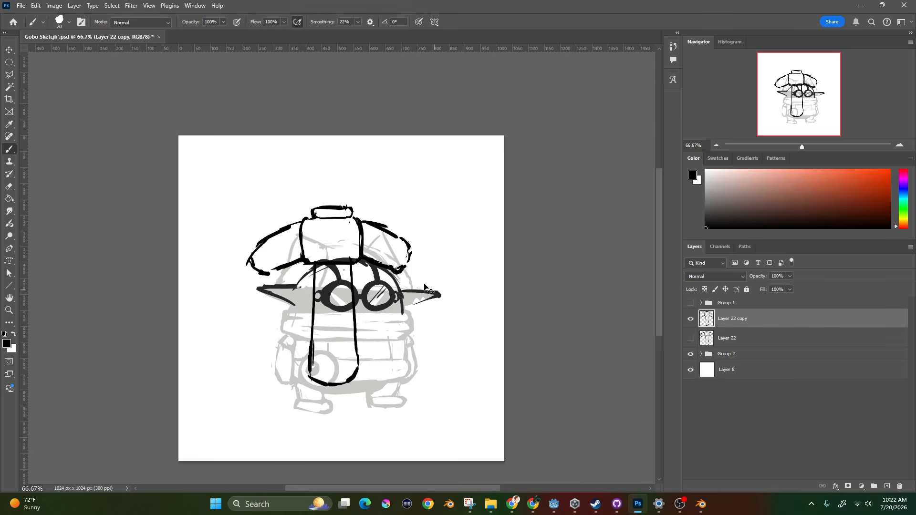
- Scale the copied pickaxe to about 53% and place it to the left of the Gobo's body
key("ctrl+t")
left_click_drag(414, 209, 306, 248)
key("ctrl+z")
left_click_drag(343, 312, 247, 358)
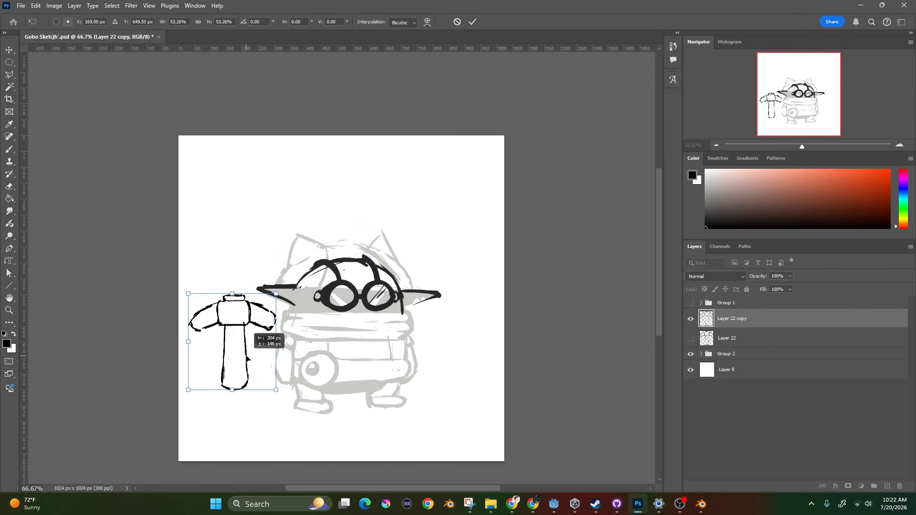
key("Return")
key("b")
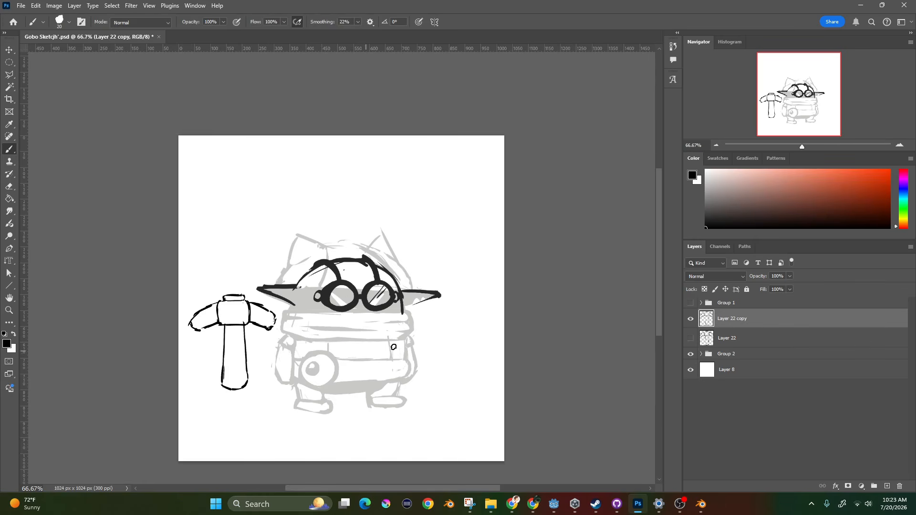
- Hide Group 2 and Layer 22 copy, and show only the full-size pickaxe on Layer 22
left_click(691, 353)
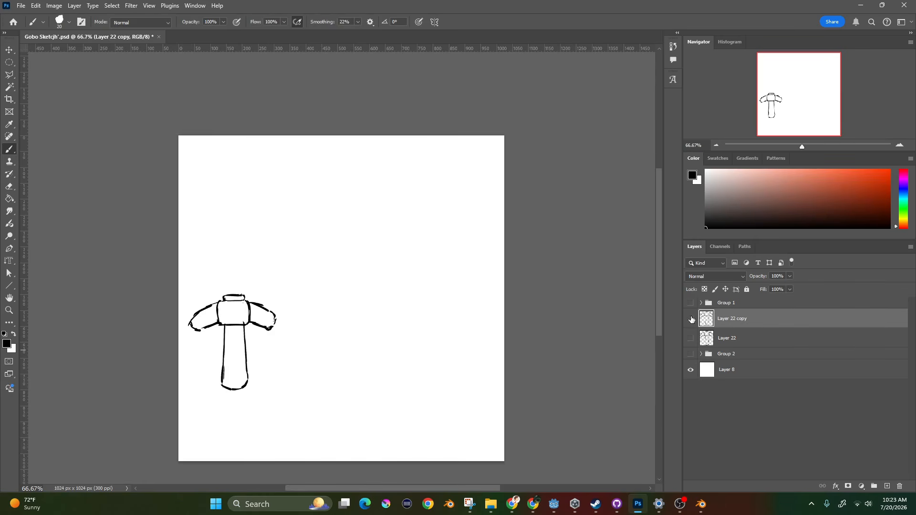
left_click(691, 319)
left_click(691, 338)
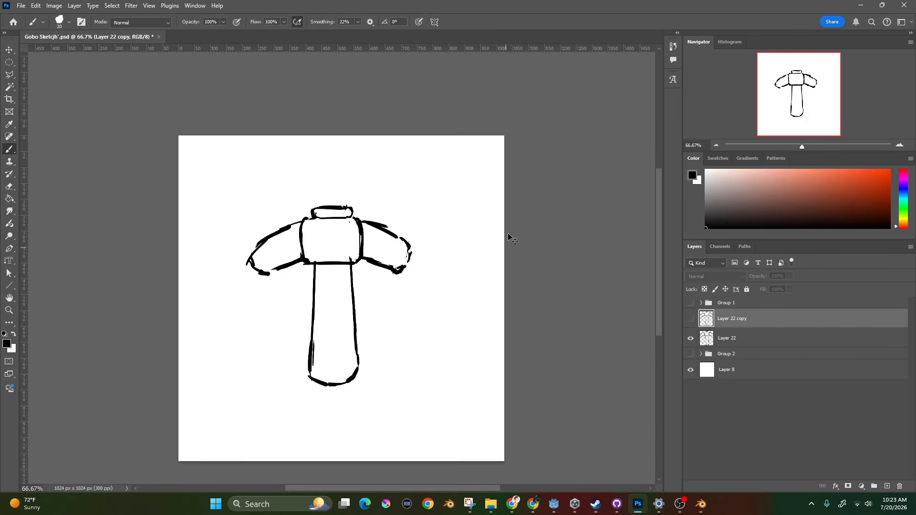
- Move the pickaxe on Layer 22 slightly right to centre it on the canvas
left_click(732, 345)
key("ctrl+t")
left_click_drag(358, 298, 373, 299)
key("Return")
key("b")
left_click(21, 6)
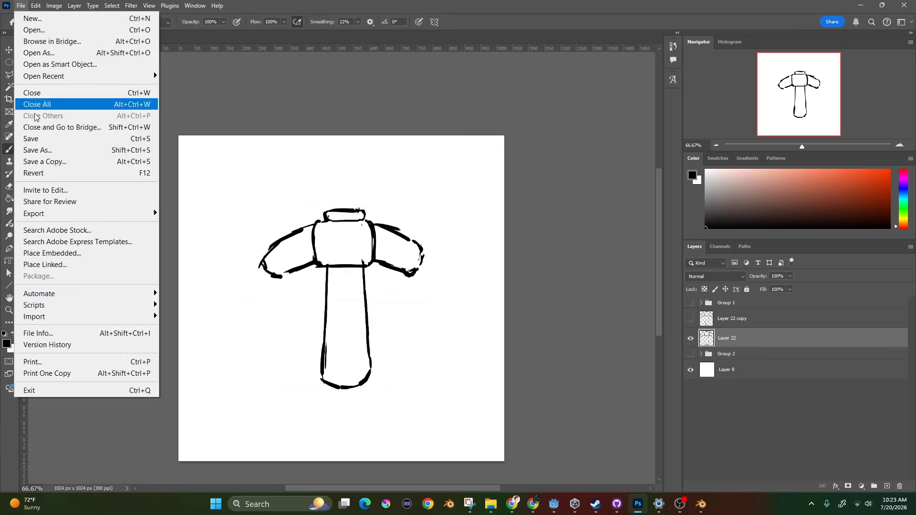
left_click(66, 150)
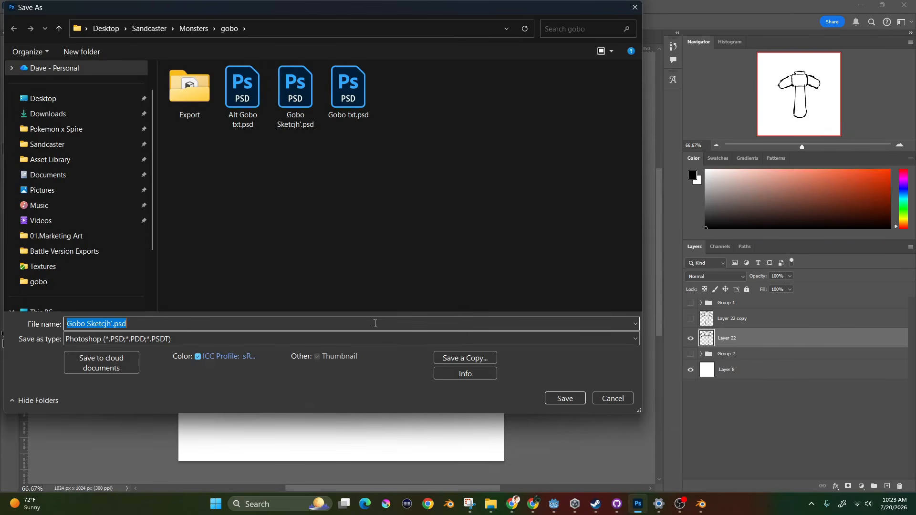
type("Pickaxe")
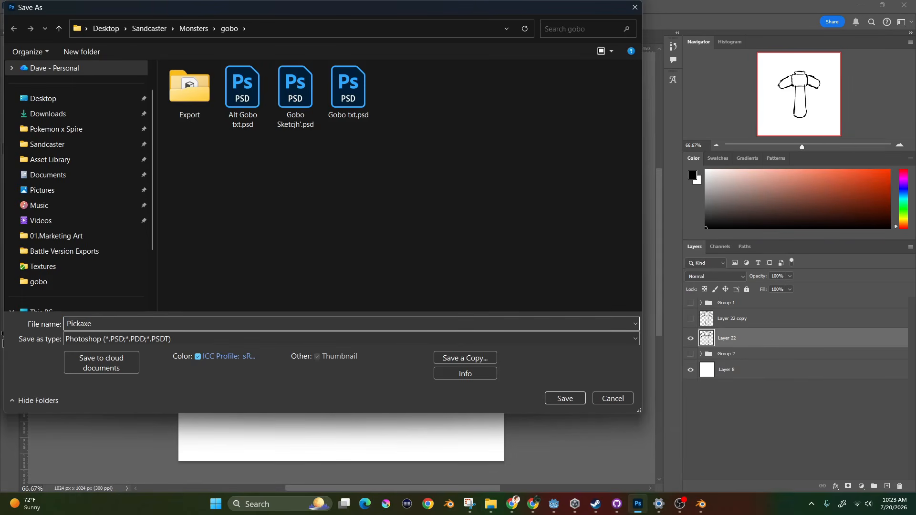
left_click(613, 400)
- Quick-export the pickaxe sketch as a PNG named Pickaxe in the Textures folder
left_click(21, 6)
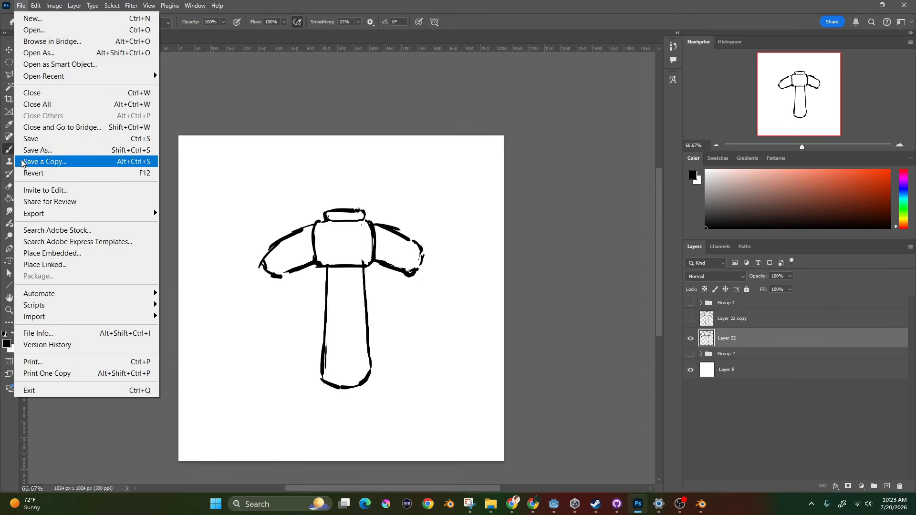
mouse_move(144, 215)
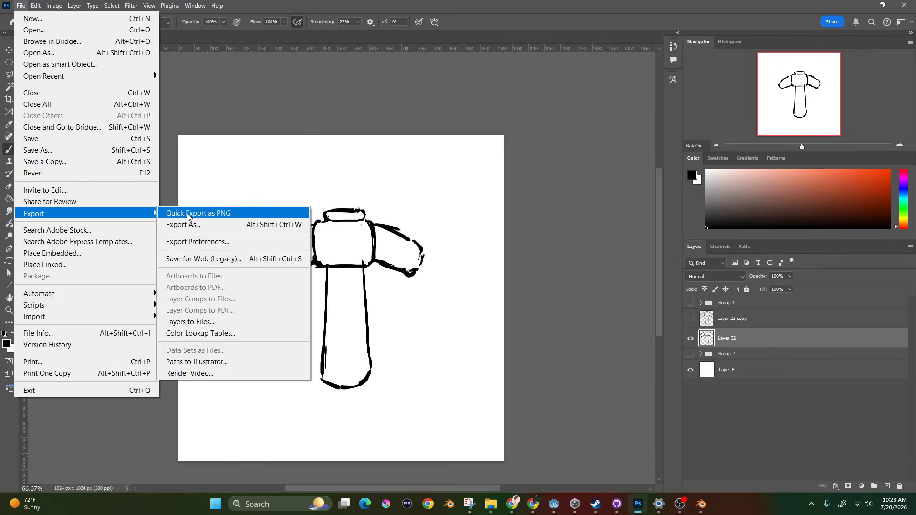
left_click(188, 214)
type("Pickaxe")
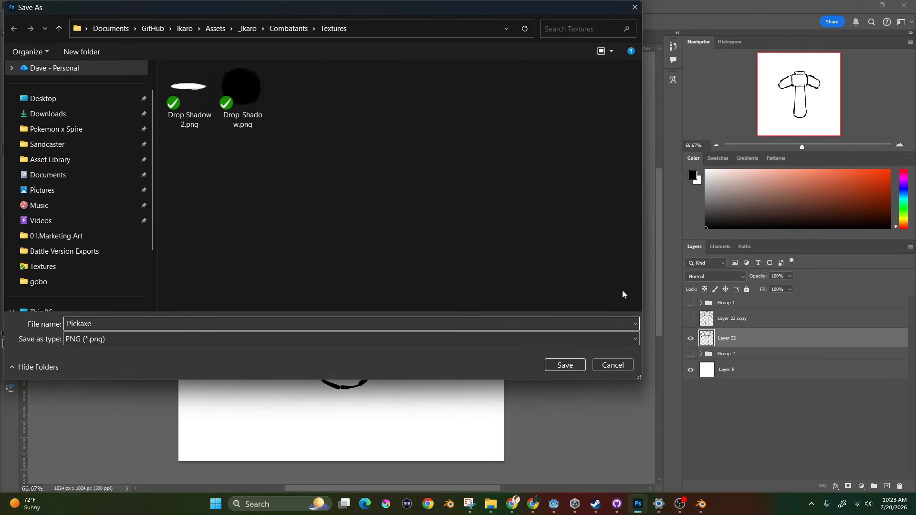
left_click(565, 366)
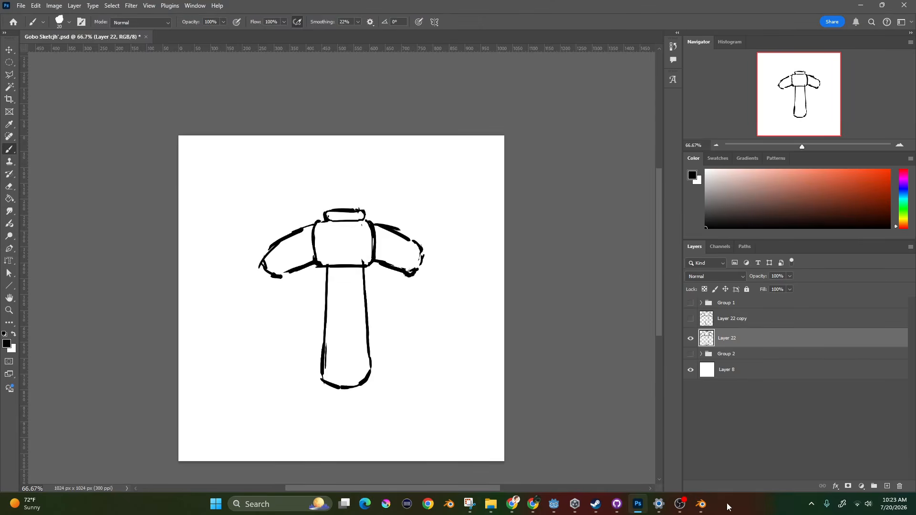
- Switch to Blender and change the armature from Pose Mode to Object Mode
left_click(701, 505)
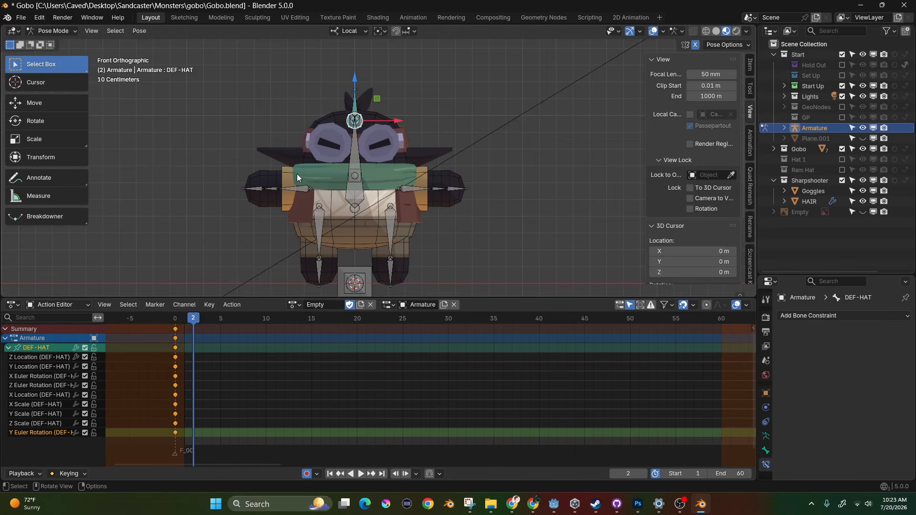
scroll(297, 174, "down", 4)
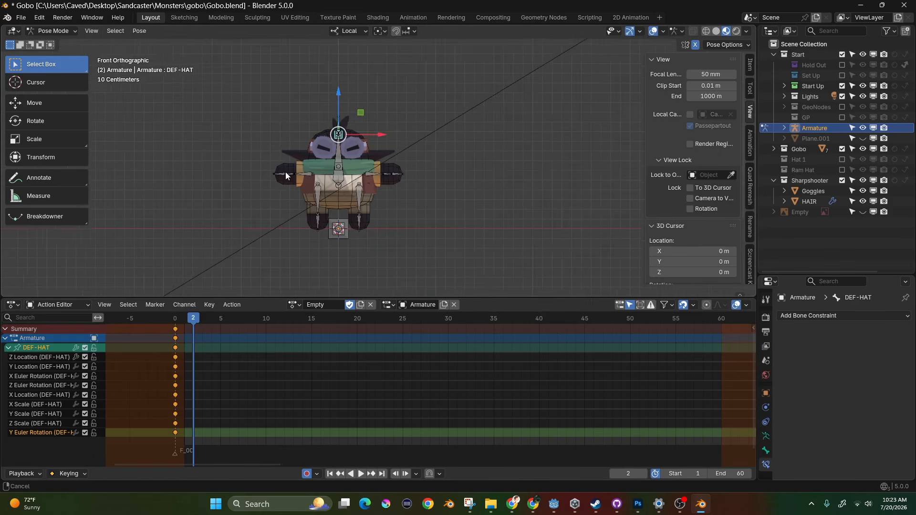
left_click(52, 30)
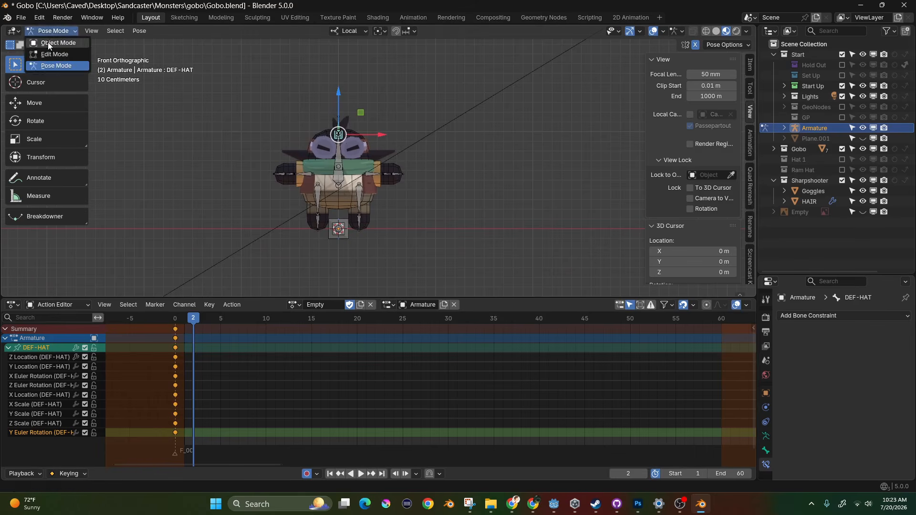
left_click(50, 44)
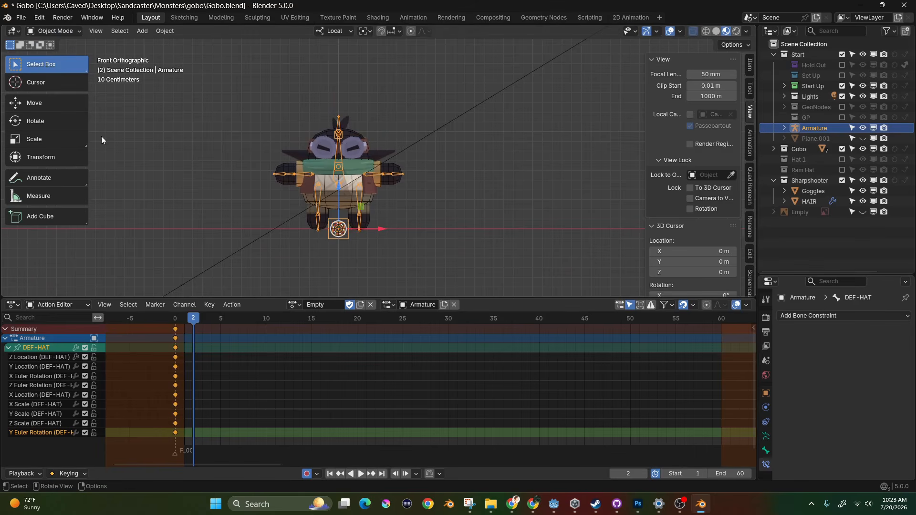
- Collapse the Sharpshooter collection and create a new collection named Pick Axe in the scene
left_click(774, 181)
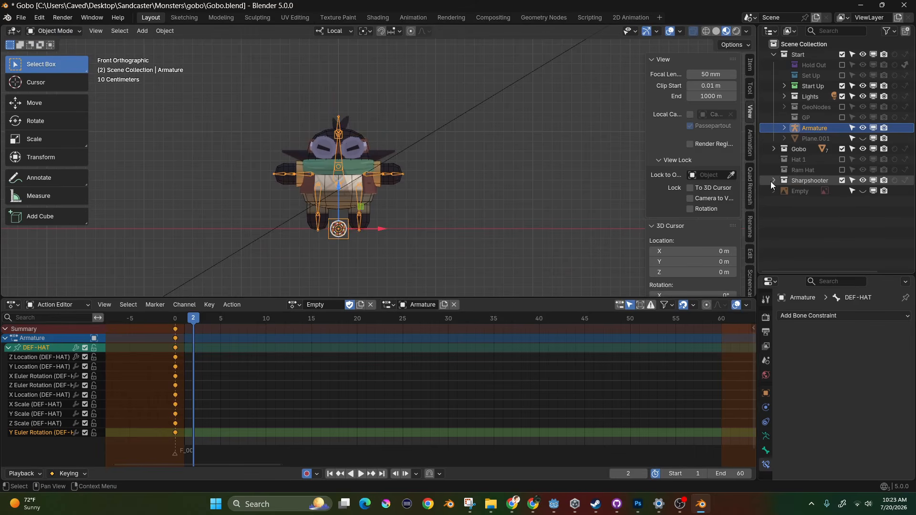
left_click(907, 32)
double_click(815, 192)
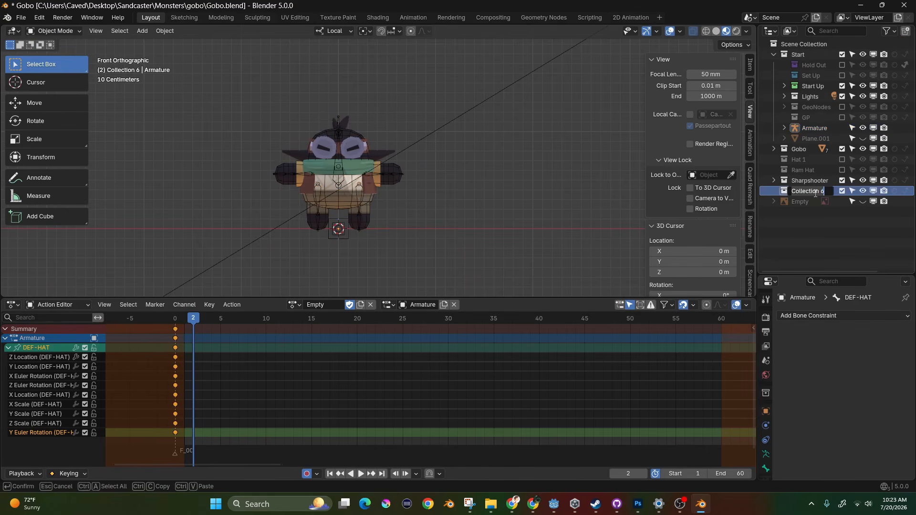
type("Pl")
key("Return")
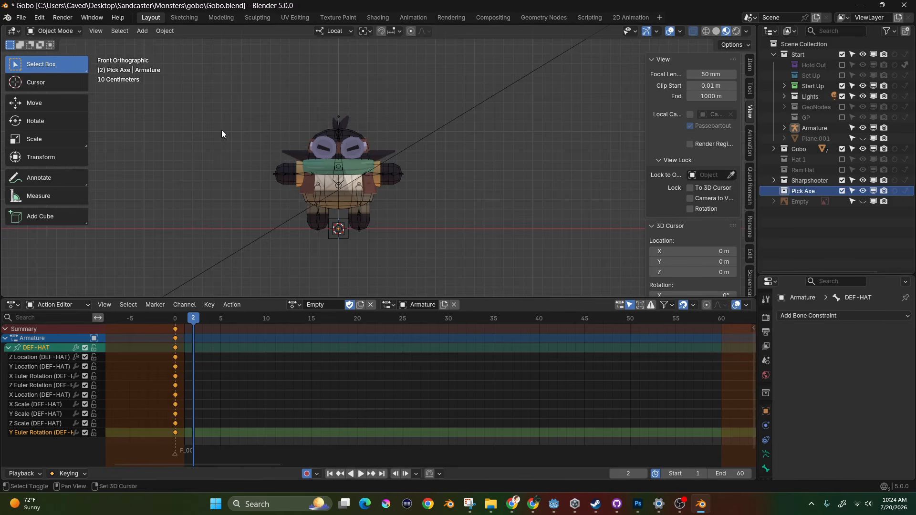
- Start adding a reference image and check the gobo folder and its Export subfolder for the pickaxe sketch
key("shift+a")
mouse_move(201, 267)
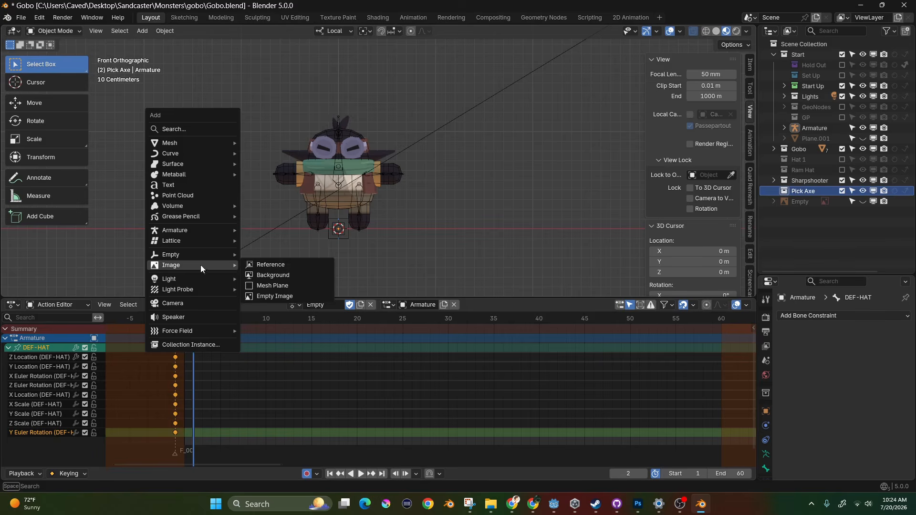
left_click(289, 265)
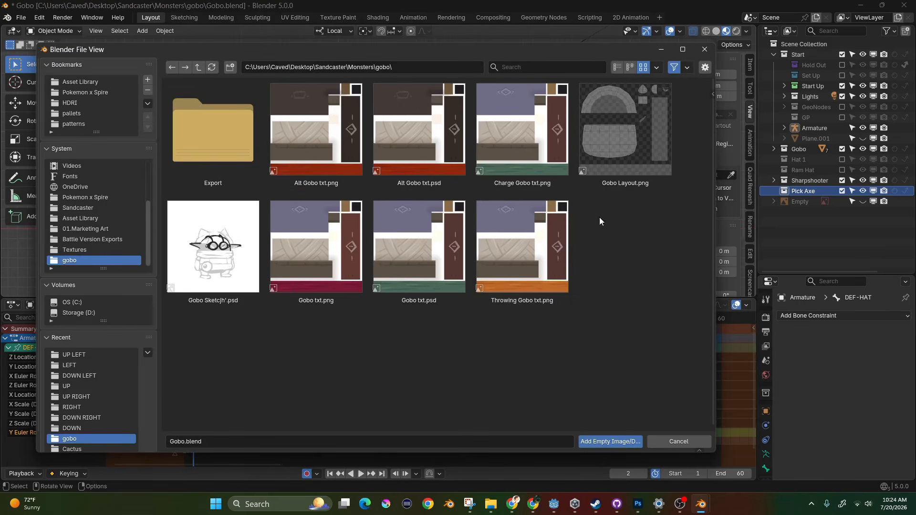
left_click(236, 152)
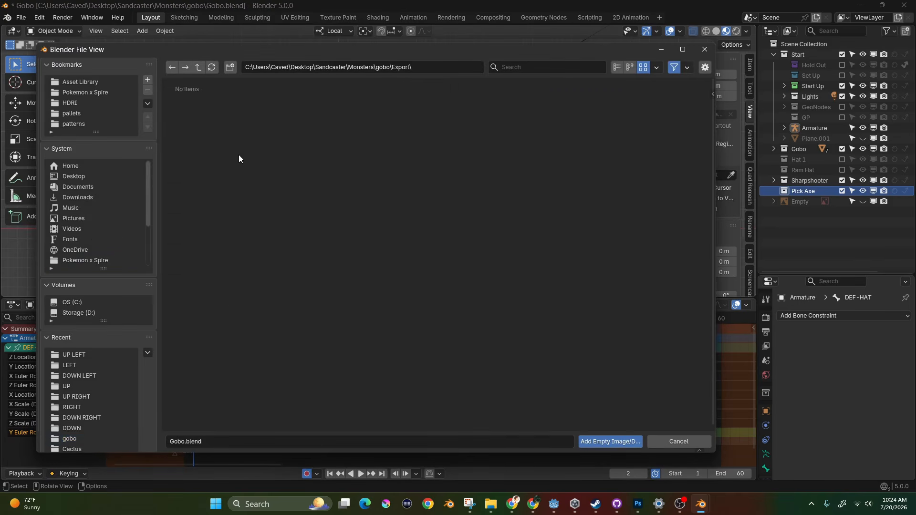
left_click(198, 66)
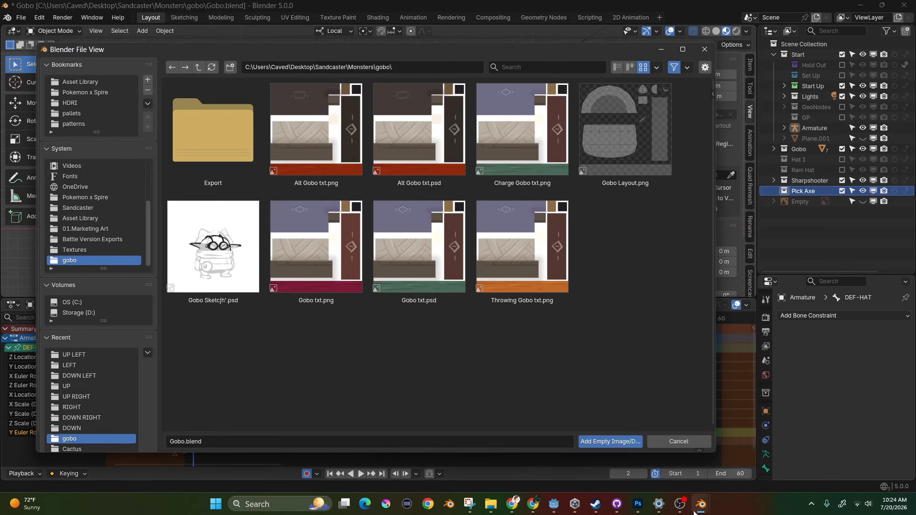
- Switch to Photoshop and start a quick PNG export of the pickaxe sketch, browsing to the Sandcaster folder
left_click(638, 504)
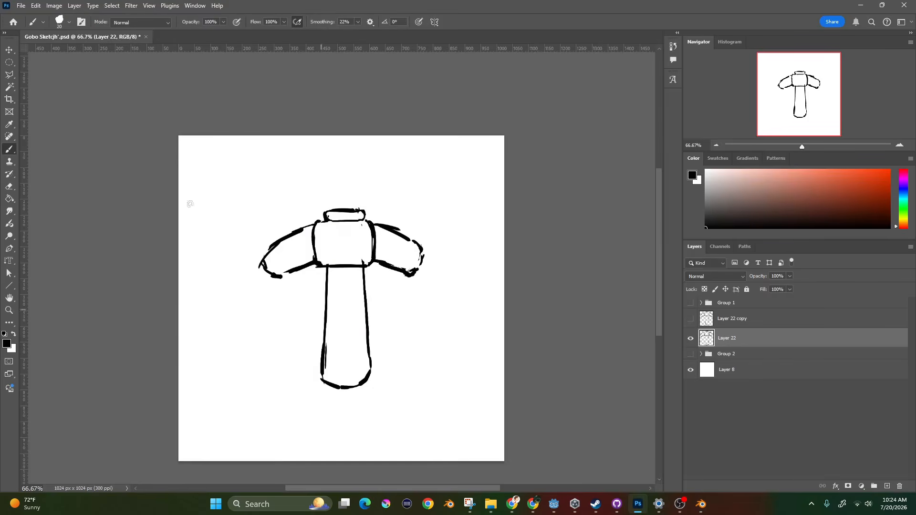
left_click(21, 5)
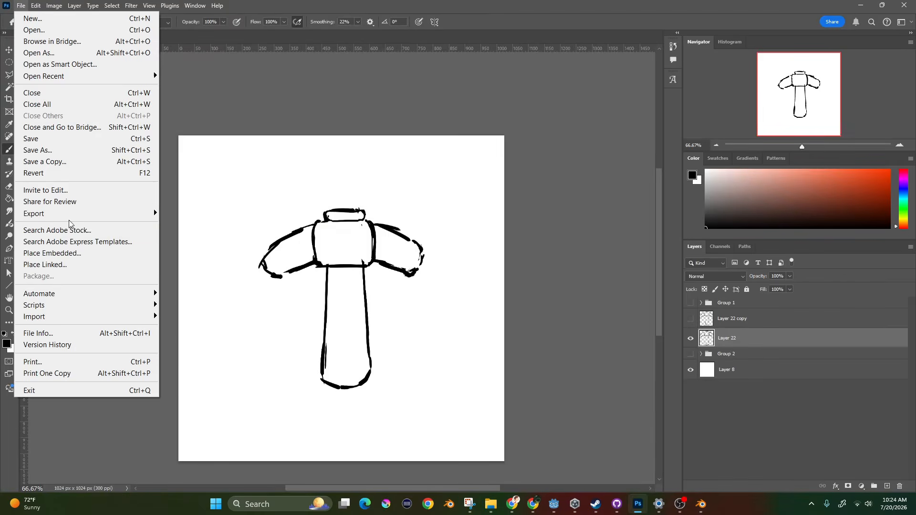
mouse_move(71, 214)
left_click(198, 212)
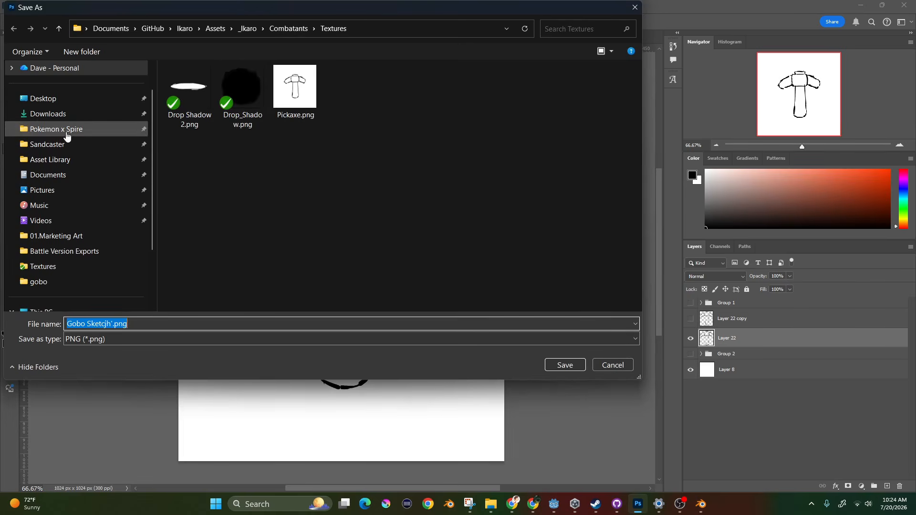
left_click(55, 144)
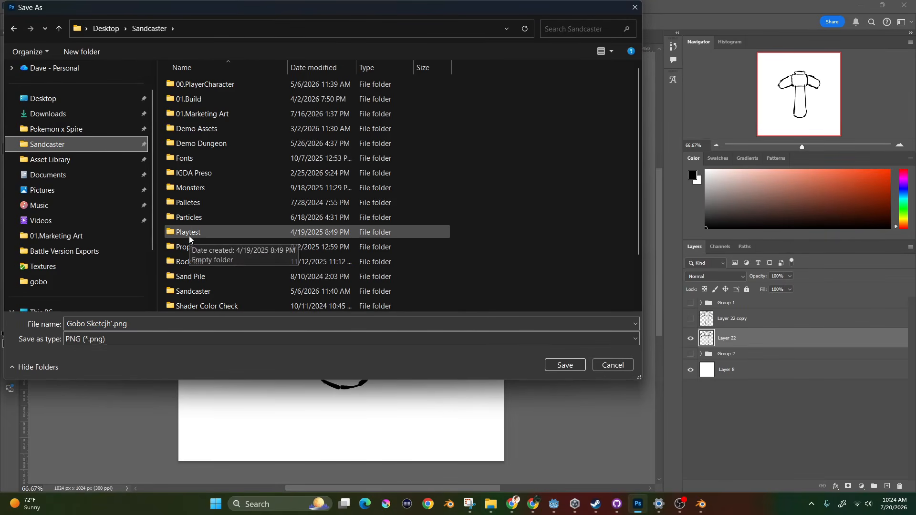
double_click(202, 289)
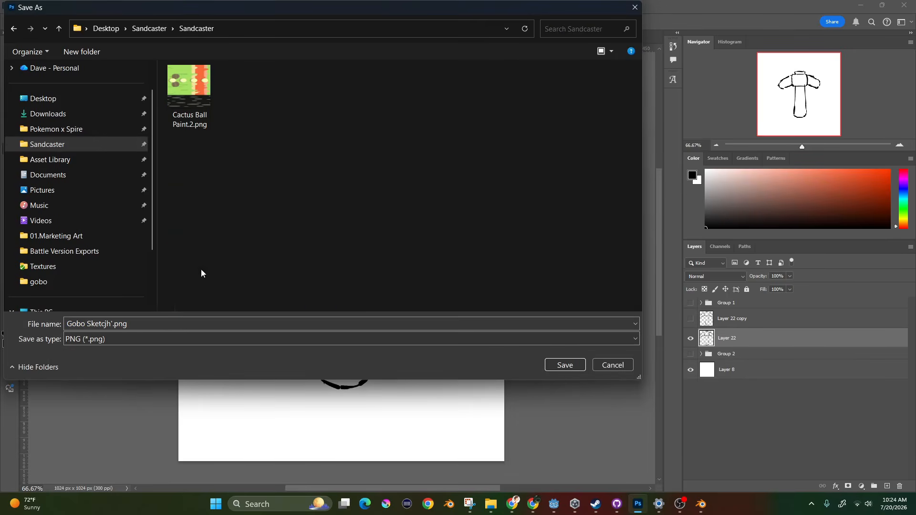
left_click(137, 28)
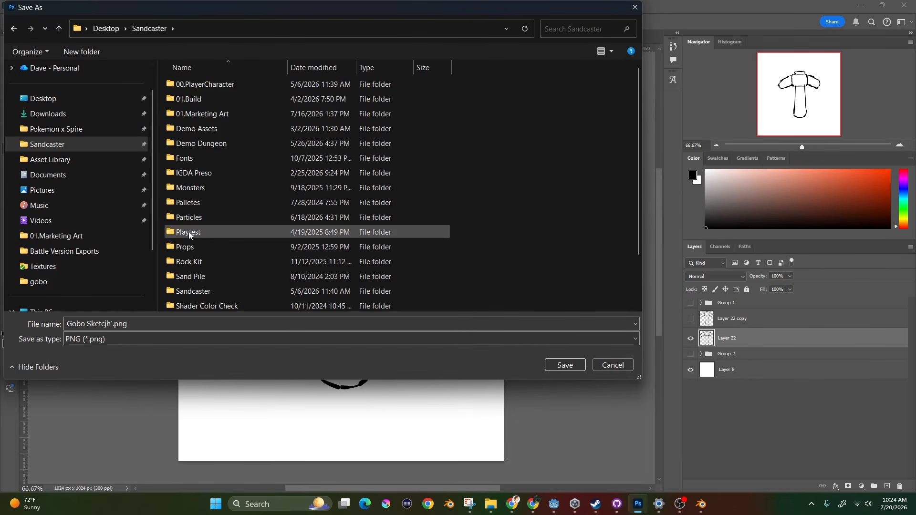
scroll(214, 263, "down", 2)
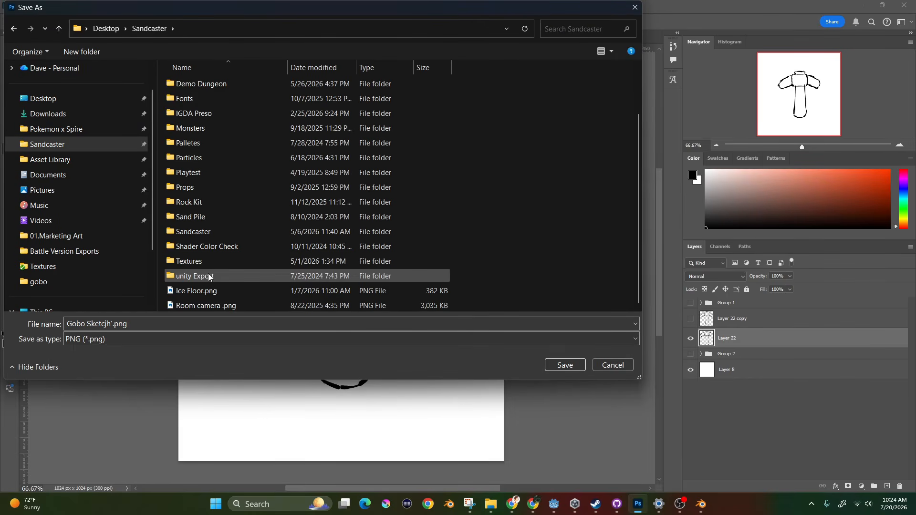
double_click(195, 232)
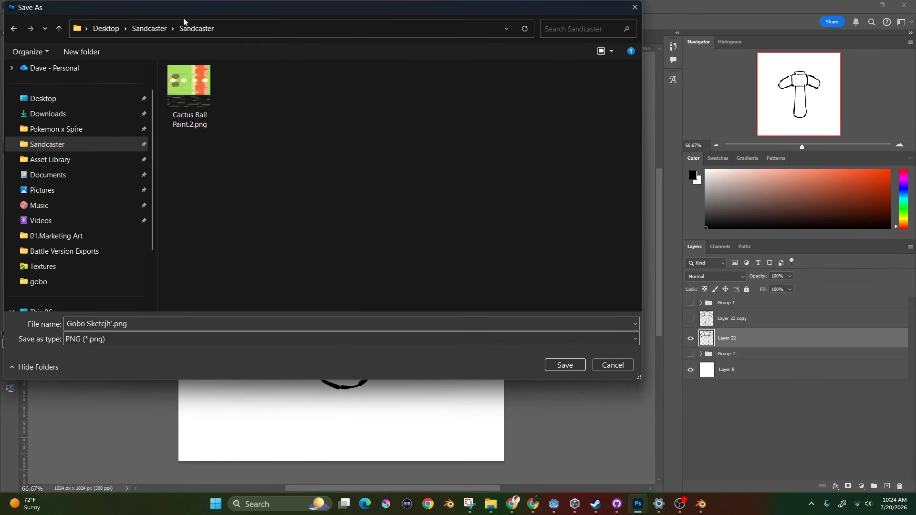
left_click(148, 29)
- Save the exported PNG as Pickaxe in the gobo folder inside Monsters
scroll(213, 238, "down", 2)
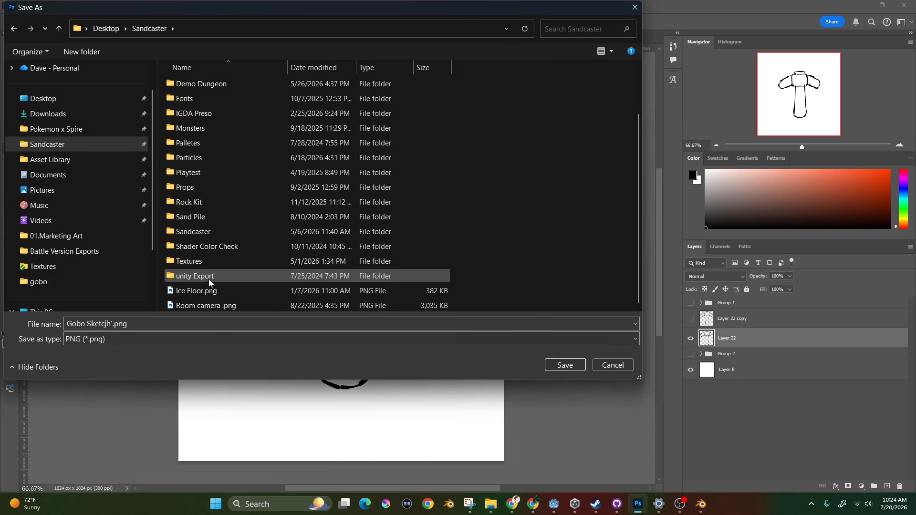
double_click(203, 127)
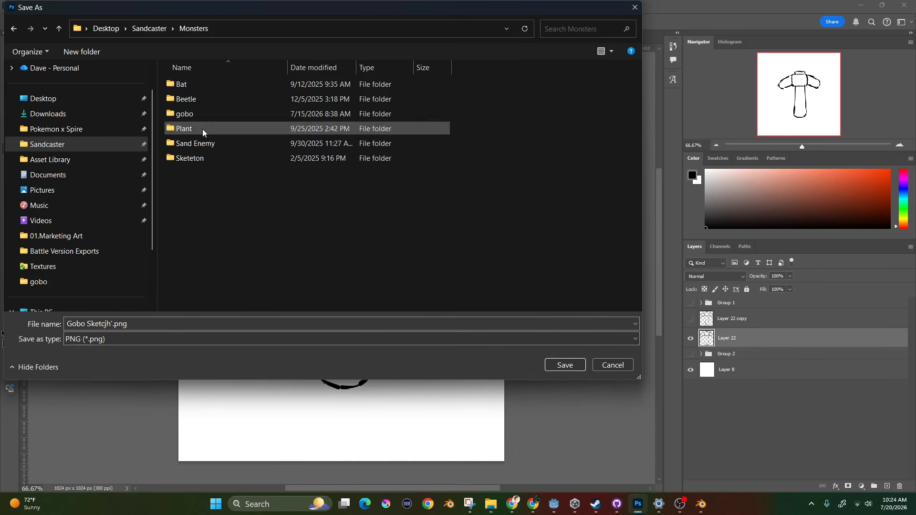
double_click(181, 113)
left_click(176, 324)
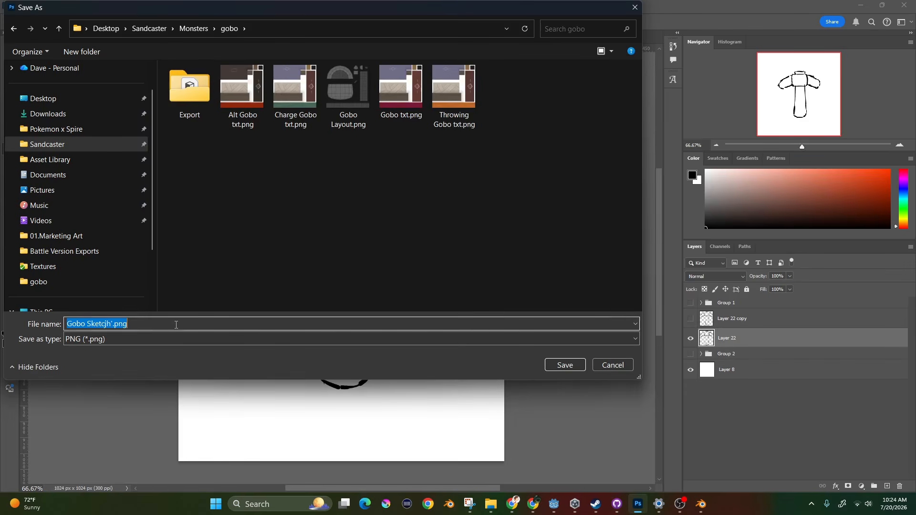
key("BackSpace")
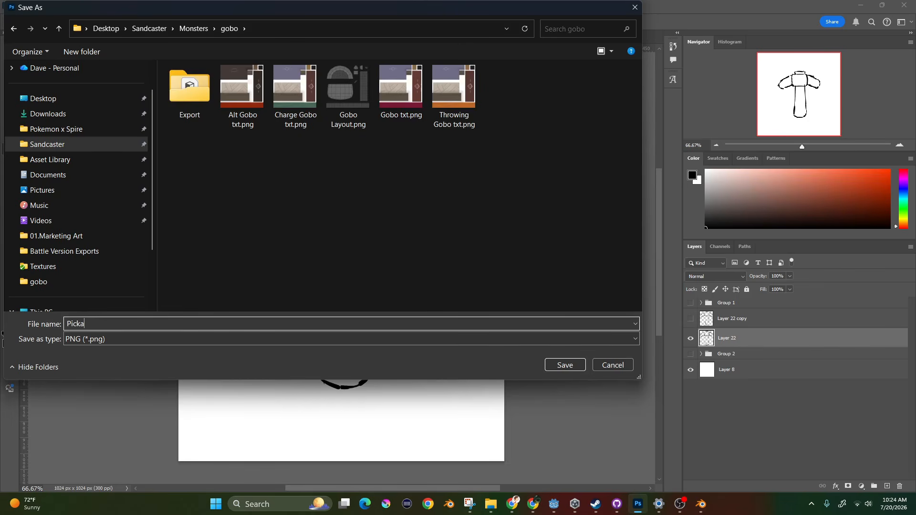
left_click(564, 364)
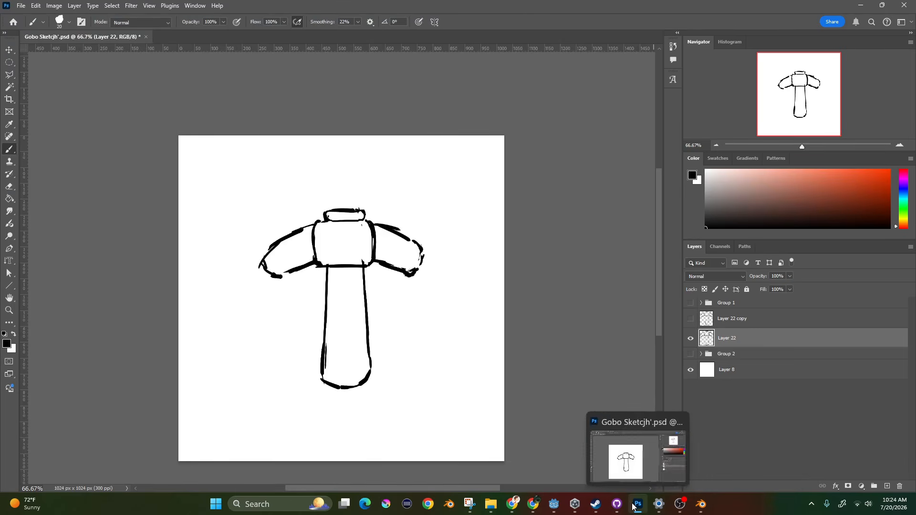
- Switch to Blender, refresh the gobo folder listing and add Pickaxe.png as the reference image
mouse_move(701, 510)
left_click(663, 460)
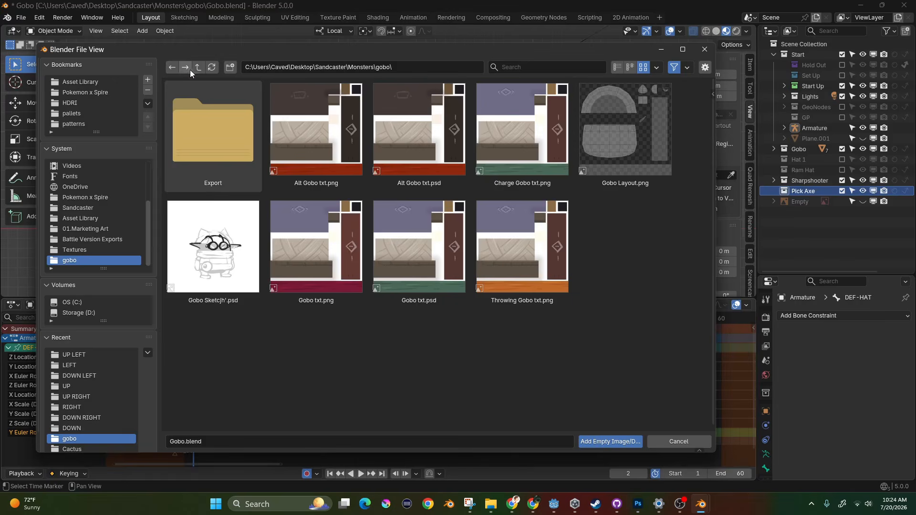
left_click(213, 68)
left_click(549, 291)
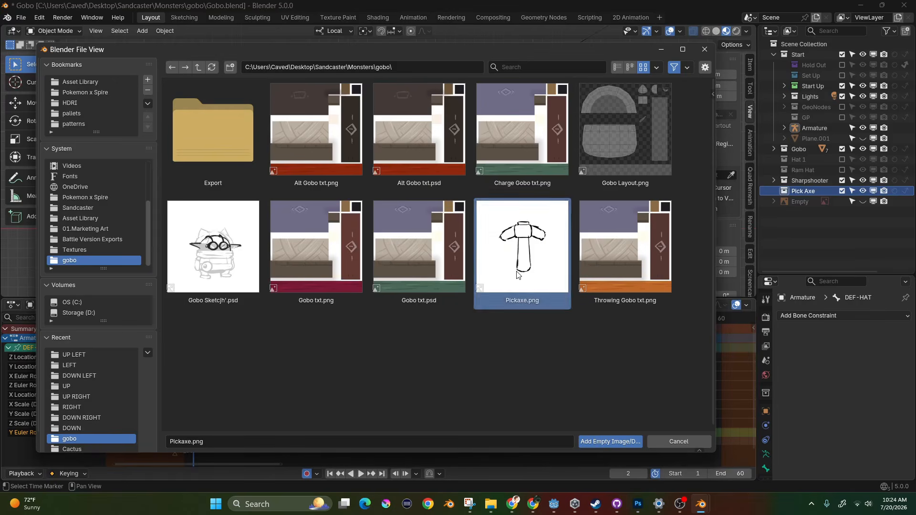
left_click(597, 443)
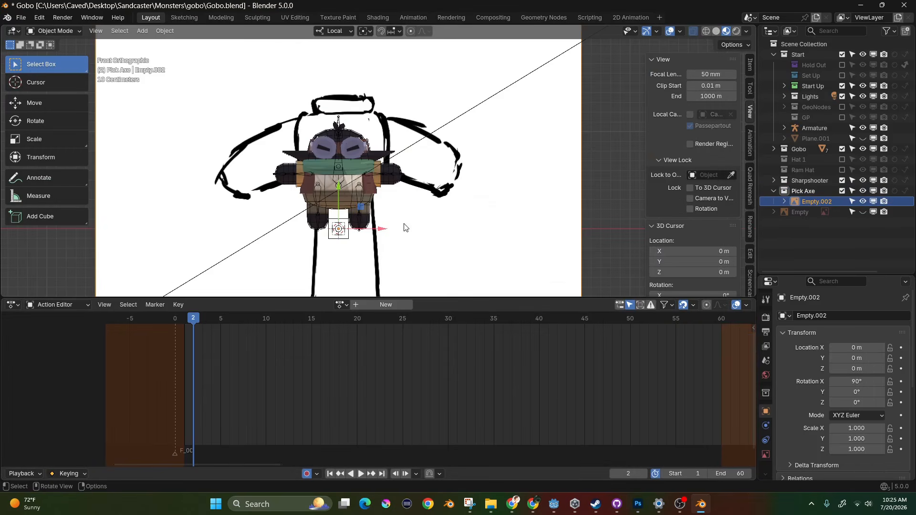
- Scale the pickaxe reference image down to about 0.186 and lower it by about 0.049 m
key("s")
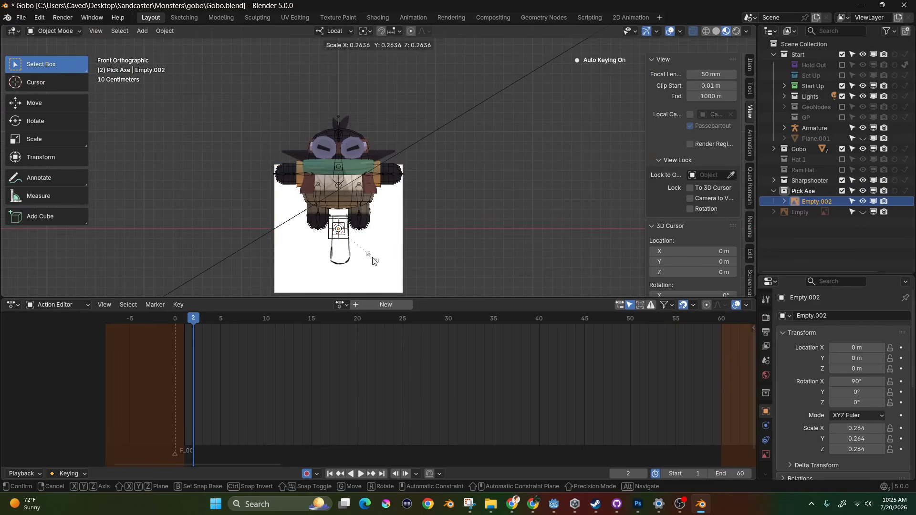
left_click(378, 259)
key("s")
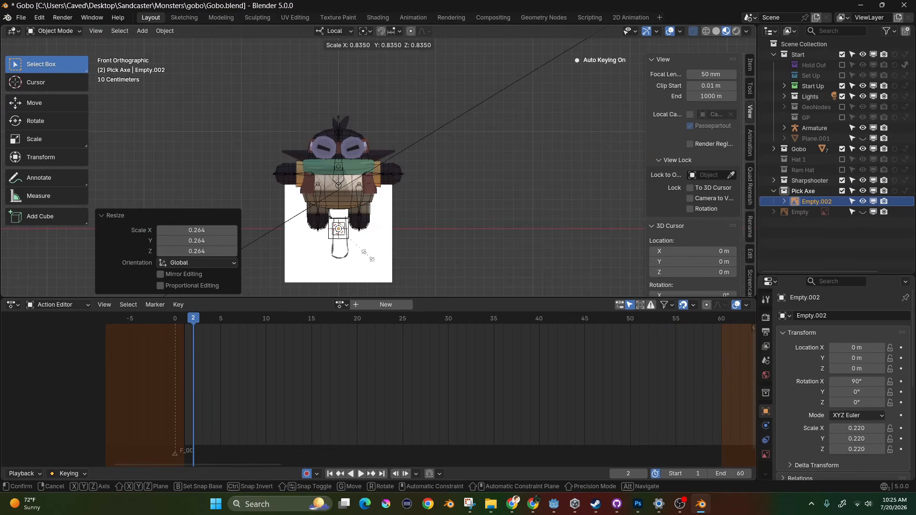
left_click(368, 257)
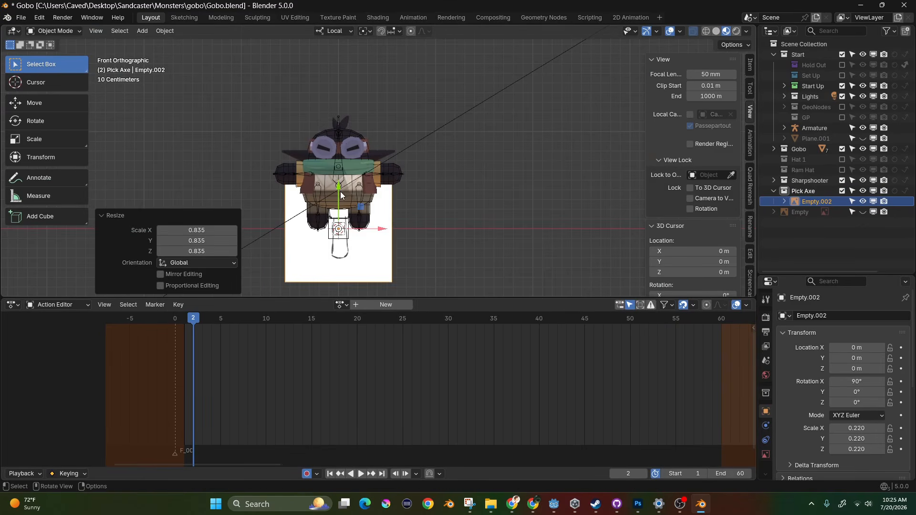
left_click_drag(338, 196, 338, 201)
key("s")
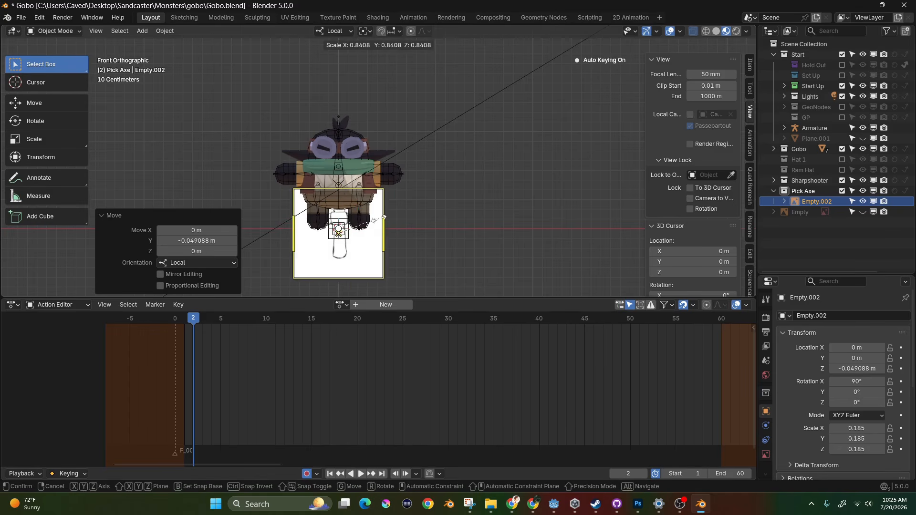
left_click(379, 219)
- Exclude the Gobo and Sharpshooter collections and hide the armature, leaving the pickaxe reference on its own
scroll(338, 213, "up", 3)
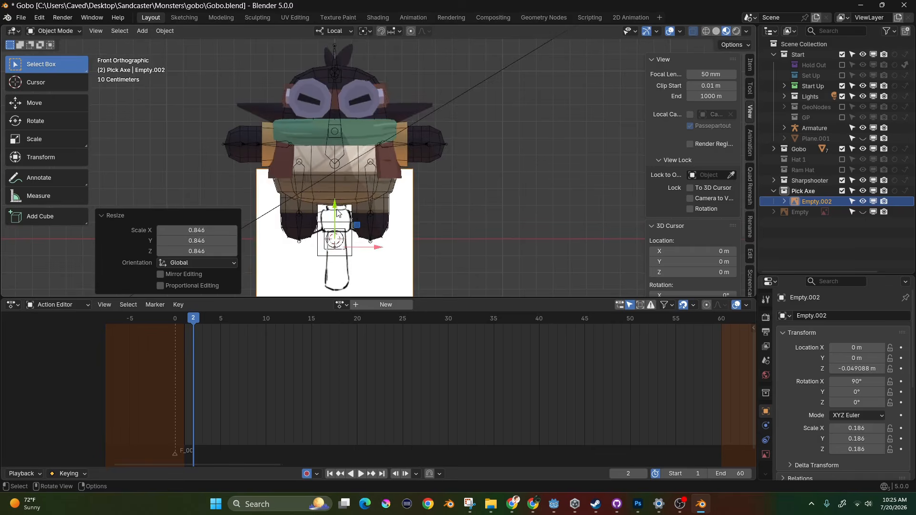
scroll(337, 233, "up", 3)
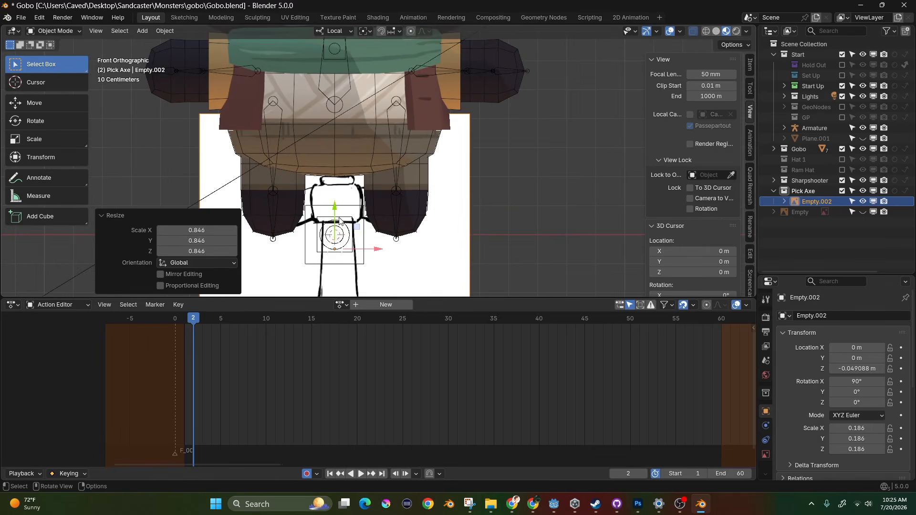
left_click(842, 149)
scroll(635, 157, "down", 2)
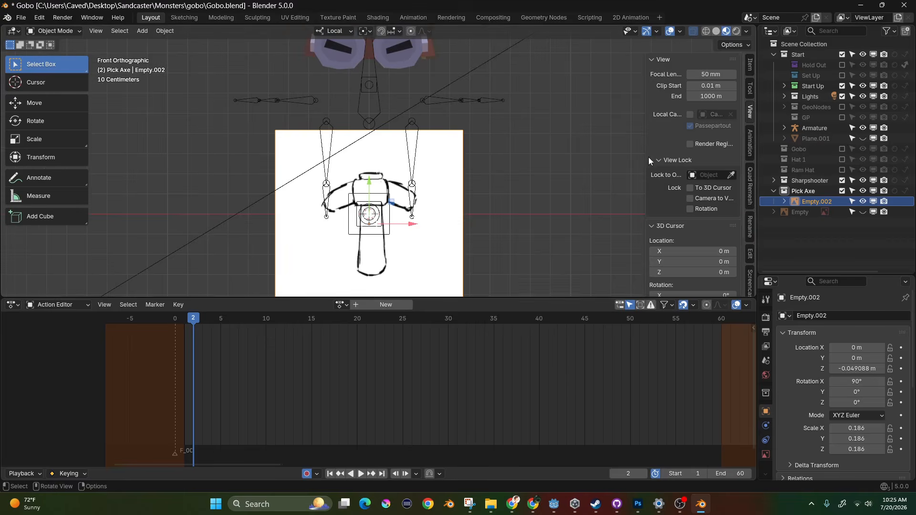
left_click(863, 128)
scroll(482, 182, "down", 2)
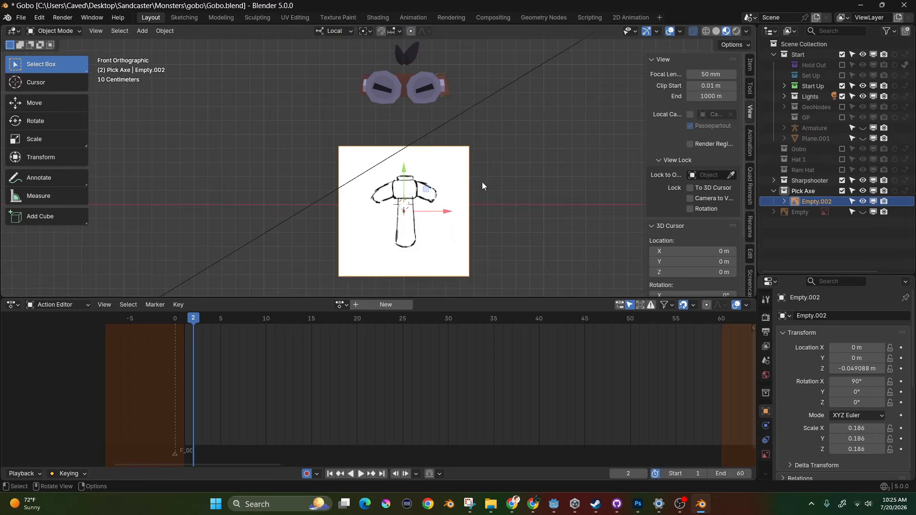
left_click(843, 181)
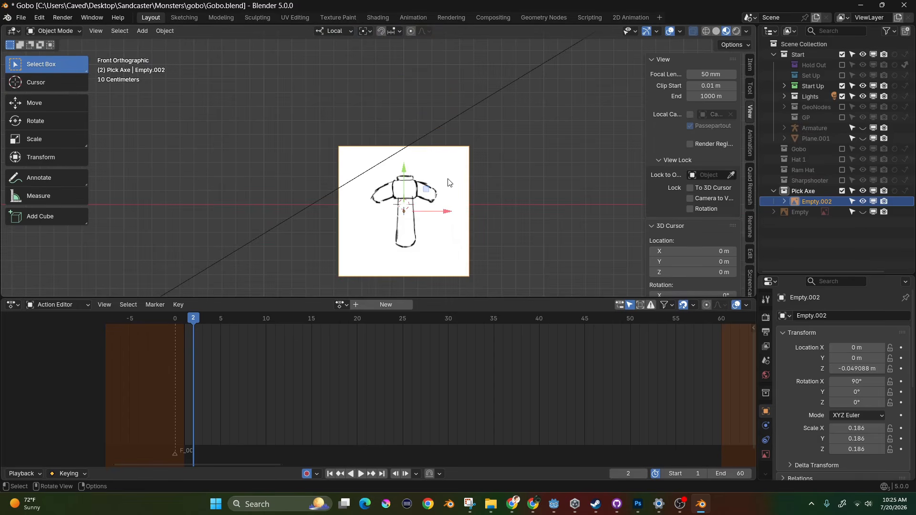
- Set the pickaxe reference image's depth and side to Front and enable opacity at about 0.353
scroll(427, 194, "up", 3)
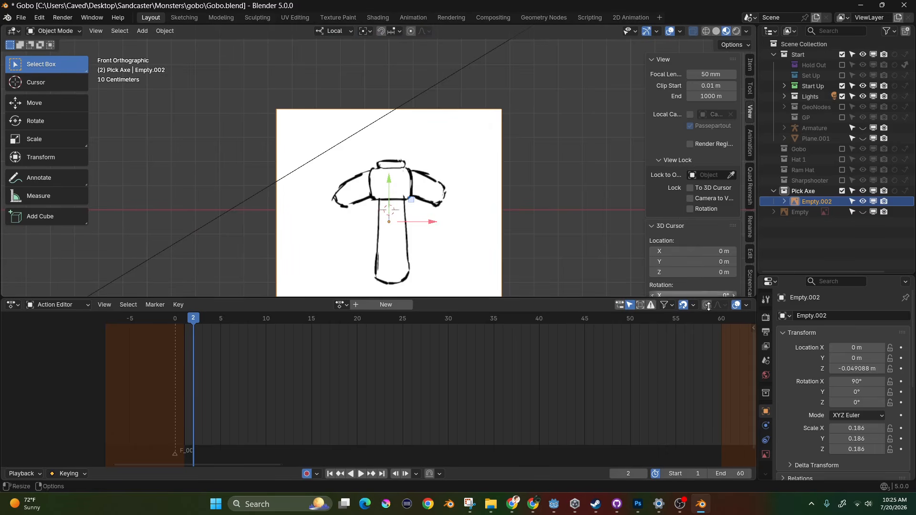
left_click(766, 455)
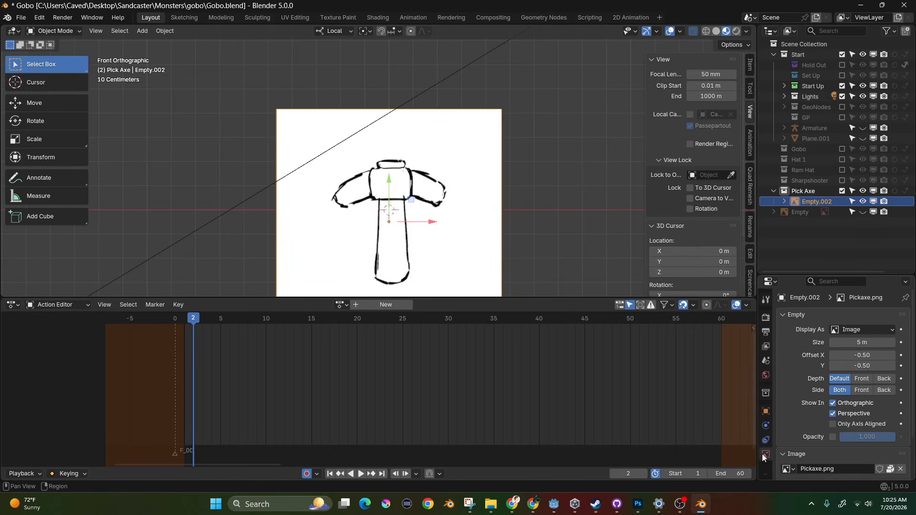
left_click(862, 378)
left_click(864, 390)
left_click(833, 437)
left_click_drag(868, 438, 830, 437)
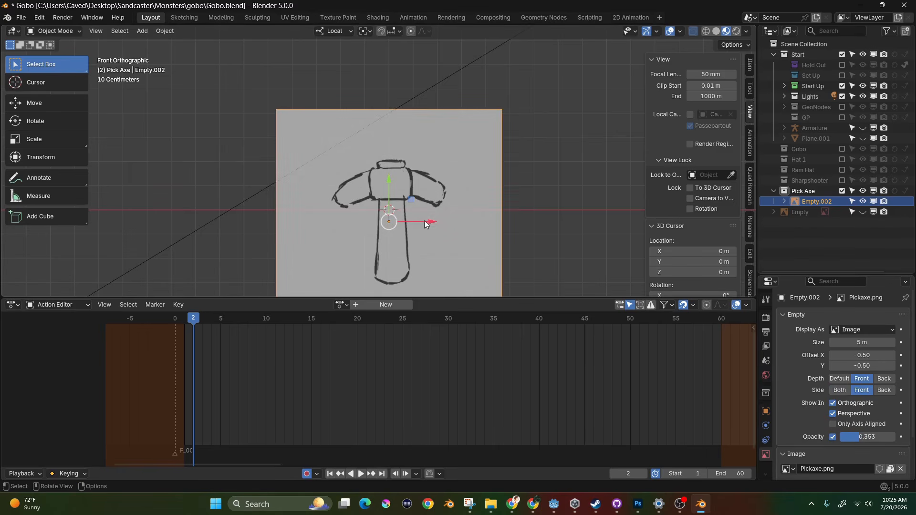
- Shift the pickaxe reference image about -0.012 m along its local X axis and make it unselectable in the viewport
key("g")
key("x")
left_click_drag(417, 220, 415, 219)
scroll(414, 217, "up", 1)
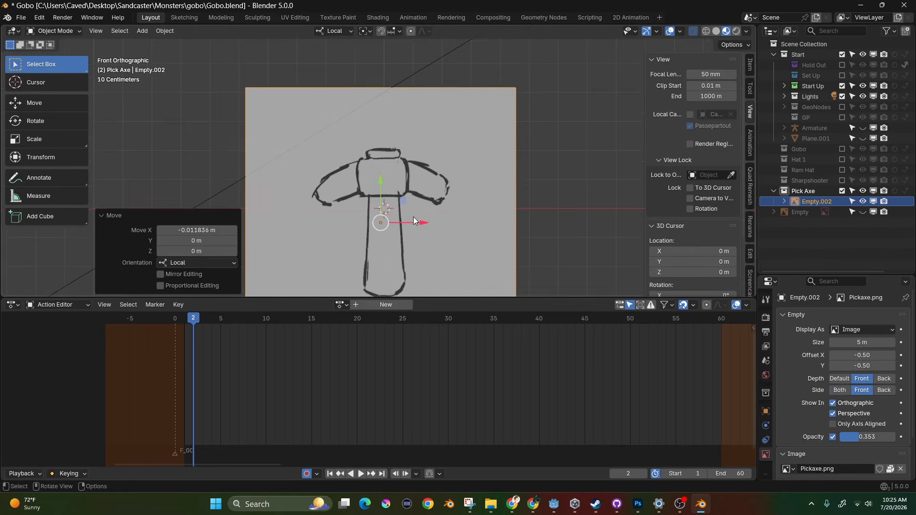
middle_click_drag(413, 217, 417, 192, "shift")
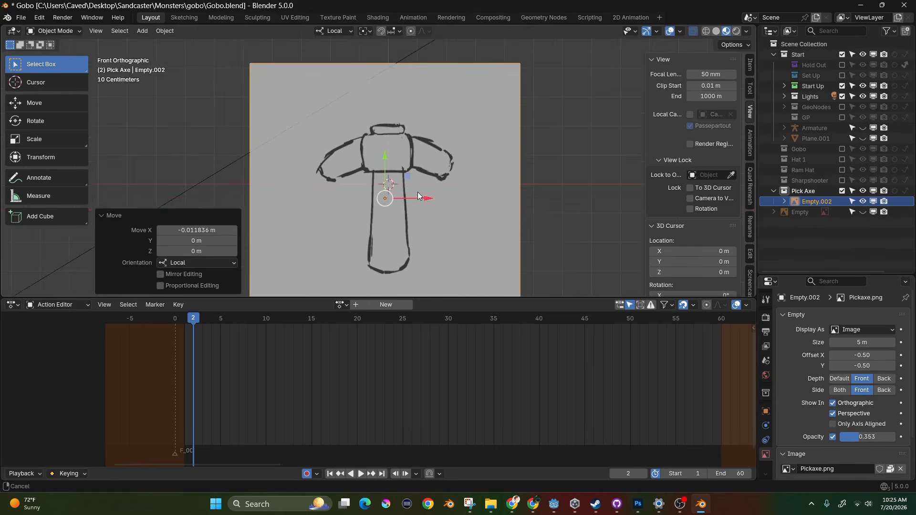
left_click(852, 201)
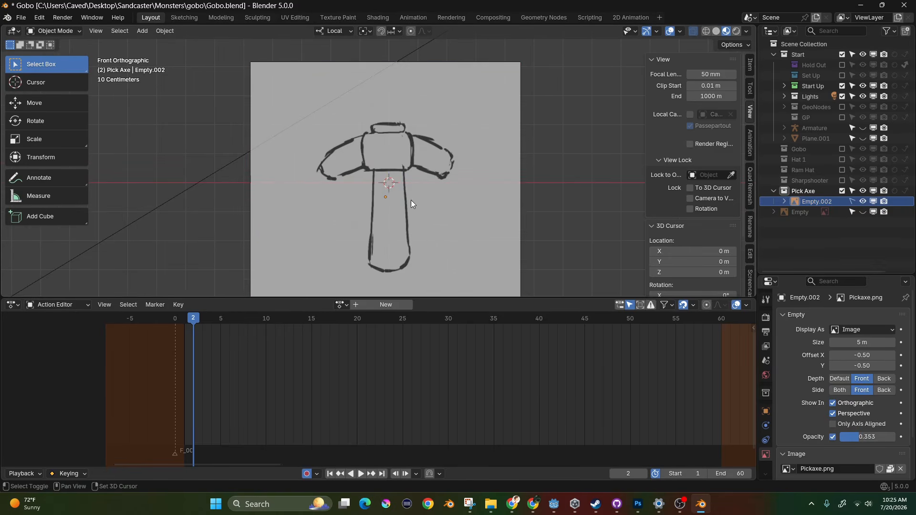
- Add a cube over the pickaxe reference and scale it to 0.375 along Z
middle_click_drag(411, 201, 400, 180, "shift")
scroll(400, 179, "up", 2)
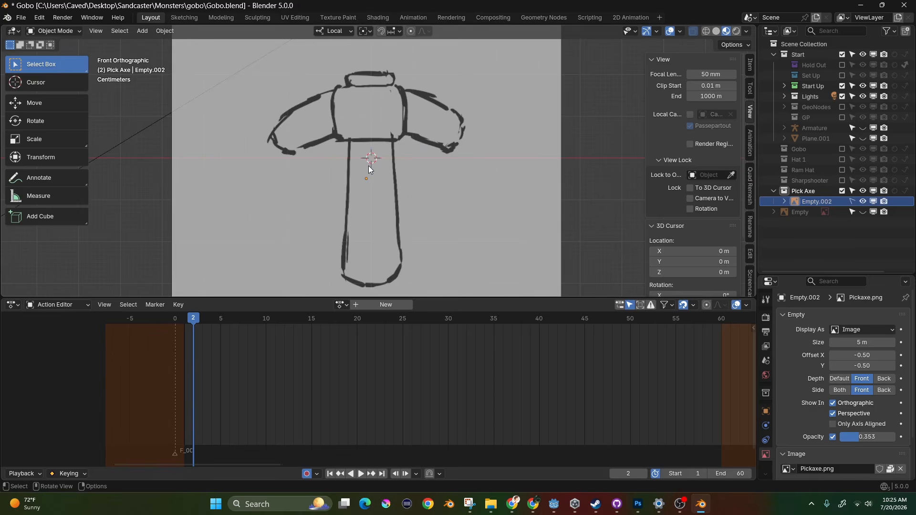
scroll(377, 179, "up", 1)
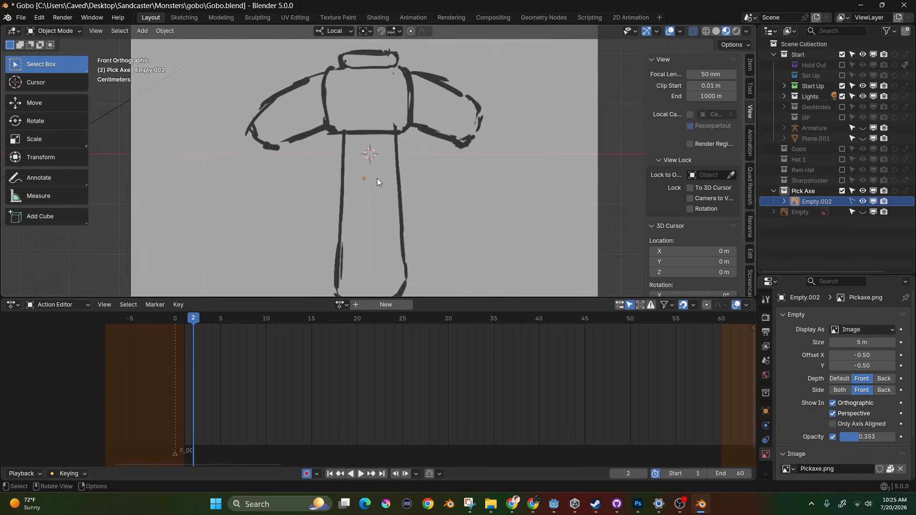
scroll(377, 178, "down", 2)
middle_click_drag(376, 170, 372, 158, "shift")
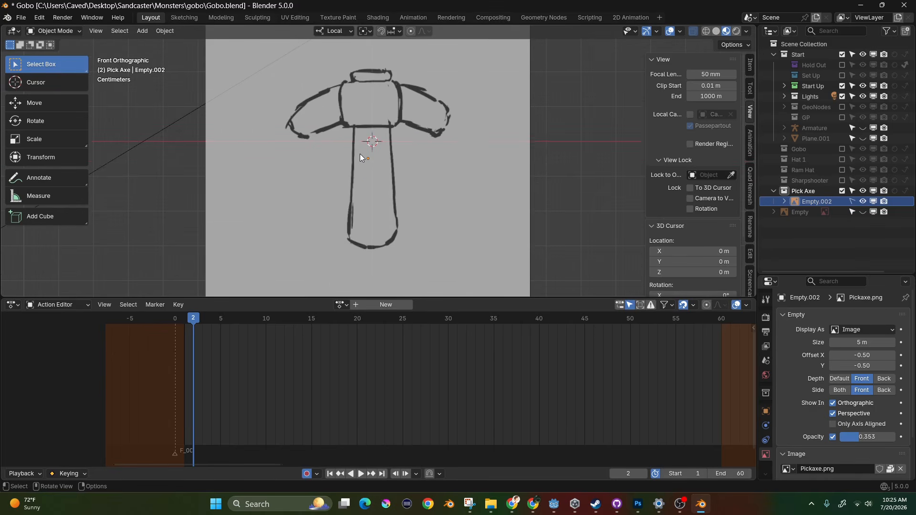
key("shift+a")
mouse_move(331, 51)
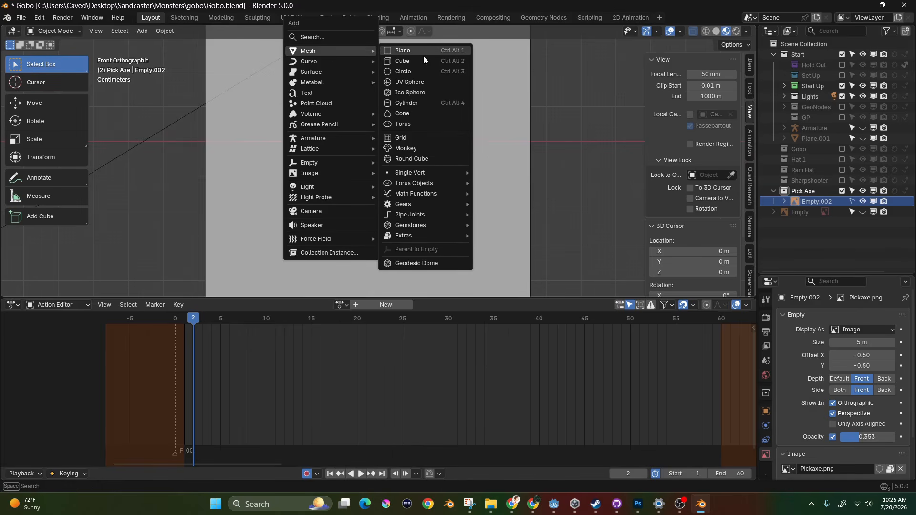
left_click(400, 63)
scroll(396, 125, "down", 5)
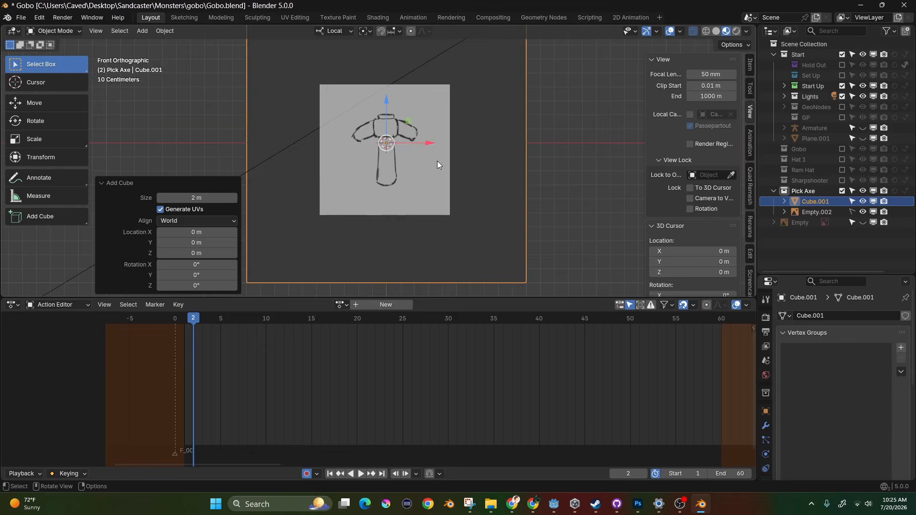
scroll(437, 164, "up", 3)
key("s")
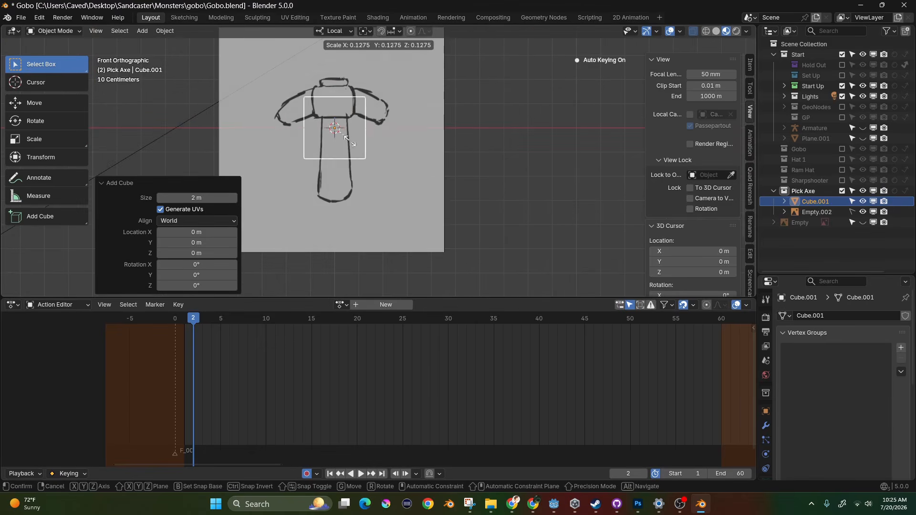
key("z")
left_click(389, 152)
- Show the viewport in wireframe and give the cube a level 3 subdivision
key("z")
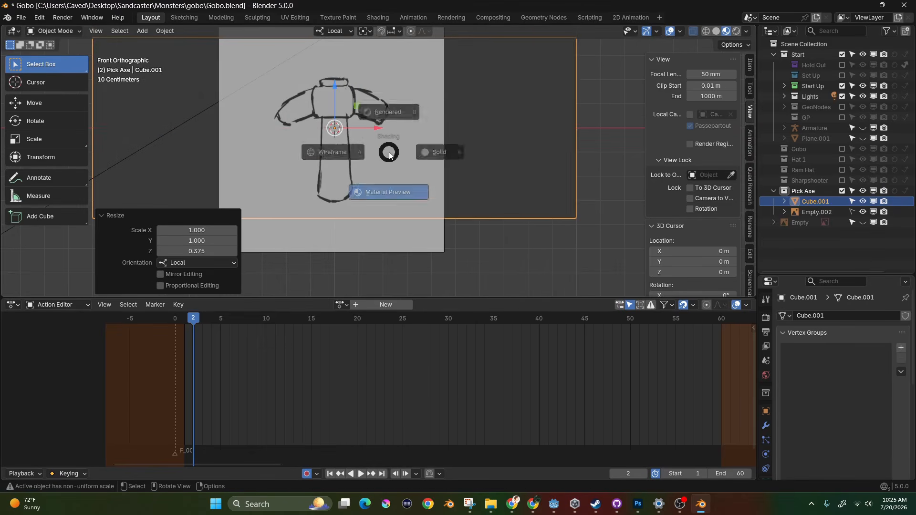
left_click(302, 152)
scroll(353, 134, "down", 2)
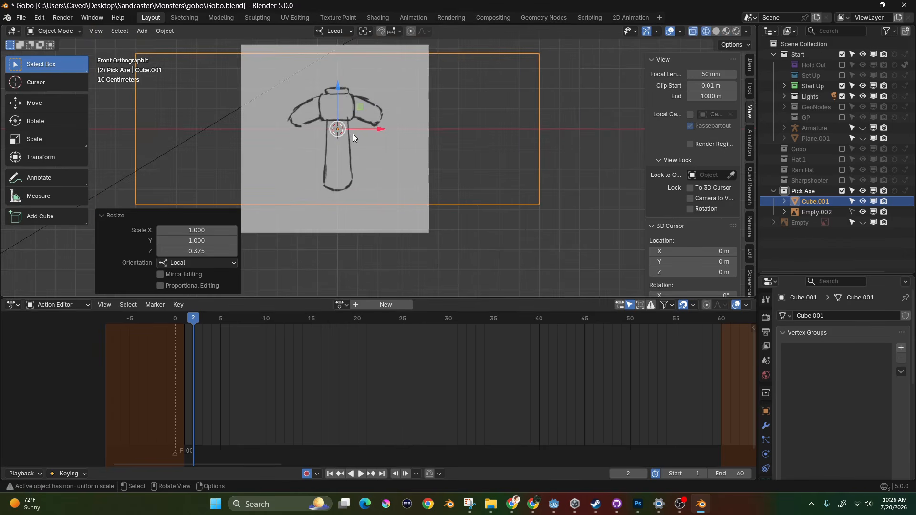
key("ctrl+3")
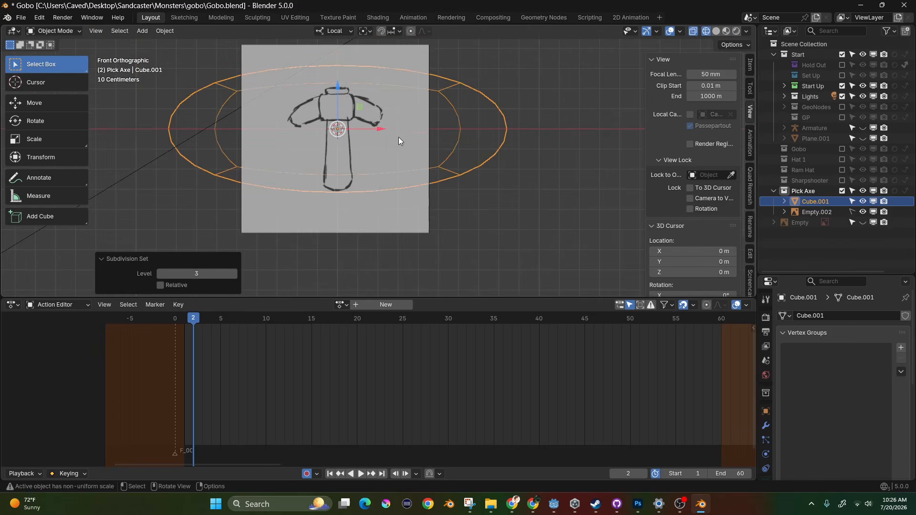
mouse_move(399, 137)
middle_mouse_down()
mouse_move(379, 181)
mouse_move(386, 148)
middle_mouse_up()
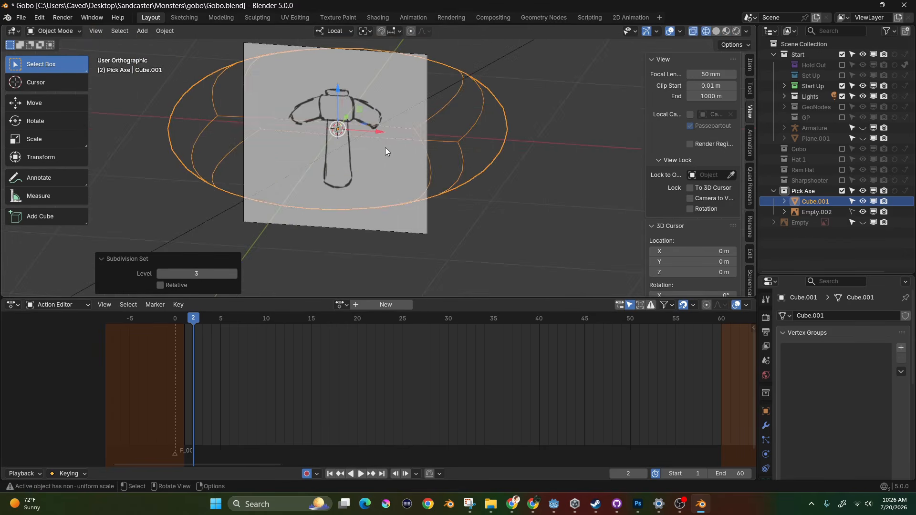
key("KP_1")
- In Edit Mode, scale the whole cube mesh by 0.190 and again by 0.365, and turn proportional editing off
key("Tab")
key("s")
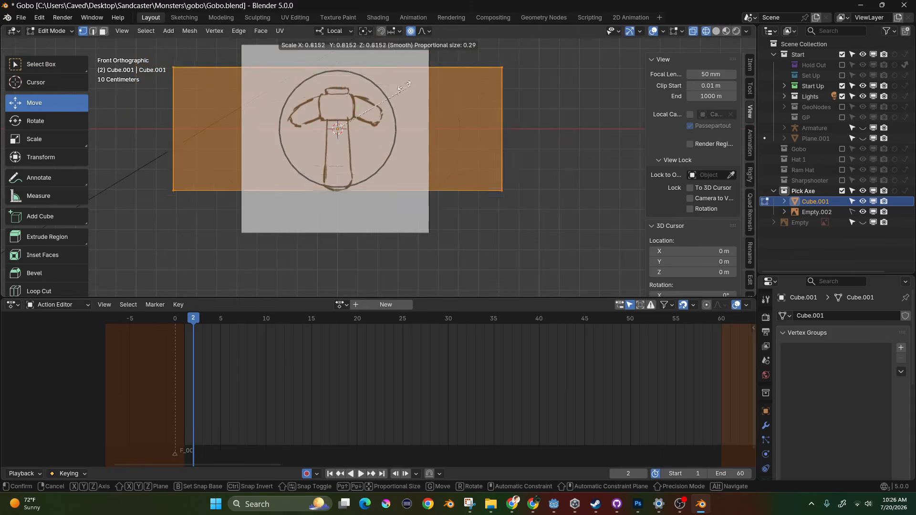
left_click(332, 110)
scroll(411, 129, "up", 5)
key("s")
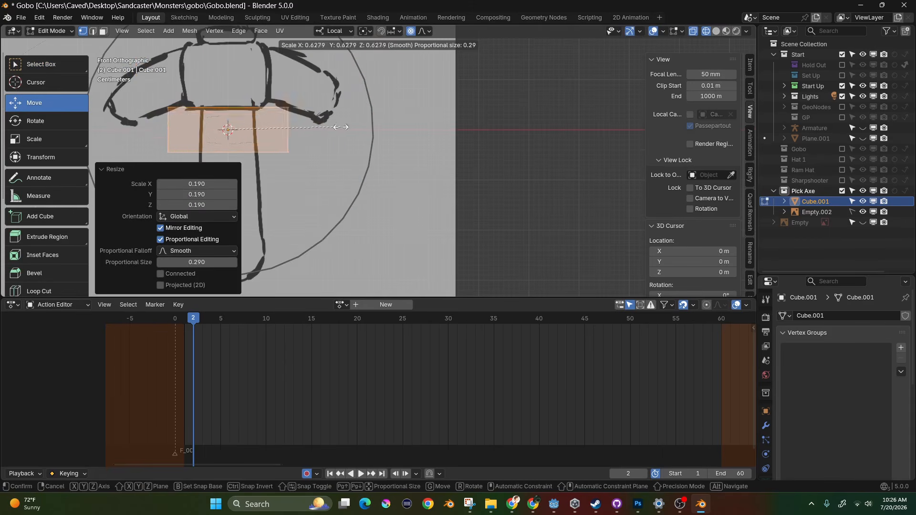
left_click(295, 130)
left_click(410, 32)
- Change the viewport shading to Solid and on to Material Preview, keeping the front view of the shrunken cube
middle_click_drag(279, 138, 390, 132, "shift")
scroll(390, 131, "up", 1)
scroll(390, 131, "up", 1)
scroll(291, 81, "down", 1)
middle_click_drag(291, 80, 366, 144, "shift")
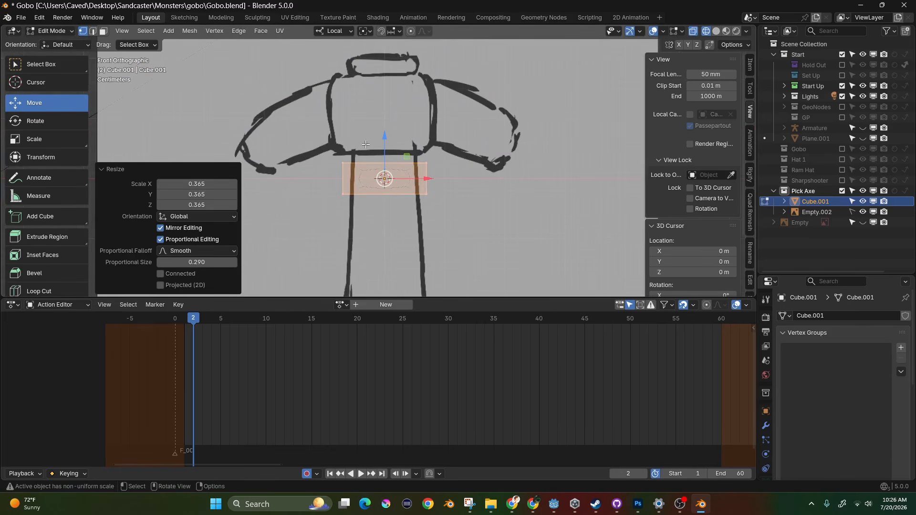
key("z")
left_click(453, 157)
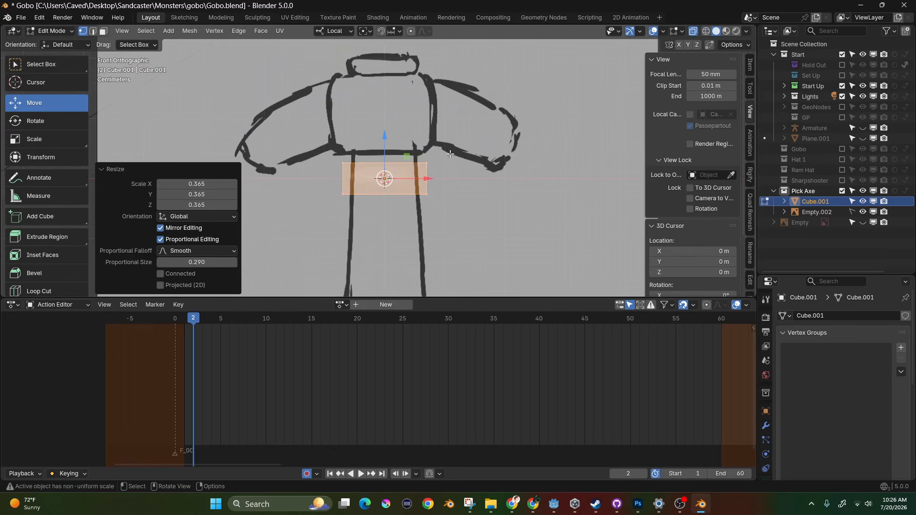
mouse_move(453, 157)
middle_mouse_down()
mouse_move(361, 176)
mouse_move(384, 210)
middle_mouse_up()
key("z")
left_click(375, 316)
scroll(439, 168, "down", 3)
middle_click_drag(449, 179, 510, 156)
key("KP_1")
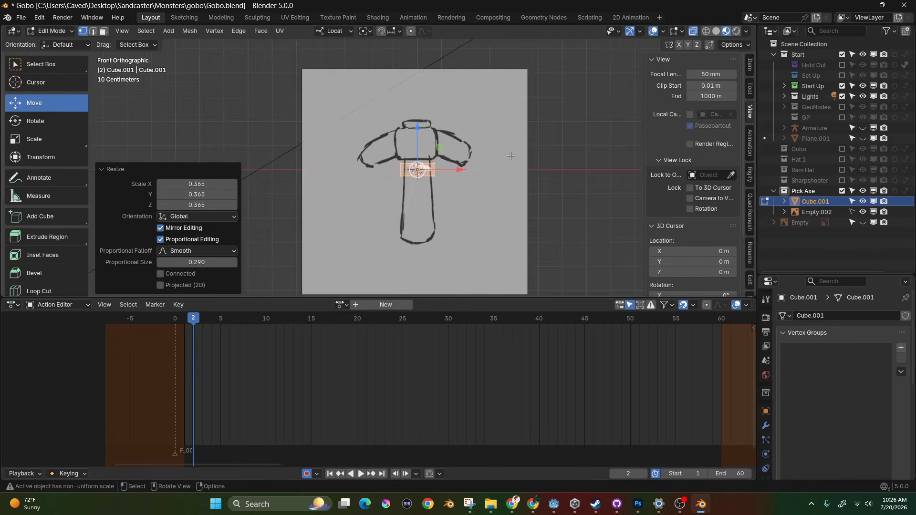
- Raise the cube's top vertices to the top of the sketched head and lower its bottom vertices about 0.237 m along the handle
scroll(358, 134, "up", 6)
middle_click_drag(506, 216, 391, 139, "shift")
scroll(429, 174, "up", 2)
scroll(390, 139, "up", 1)
middle_click_drag(438, 169, 417, 142, "shift")
scroll(417, 142, "up", 1)
scroll(417, 142, "down", 3)
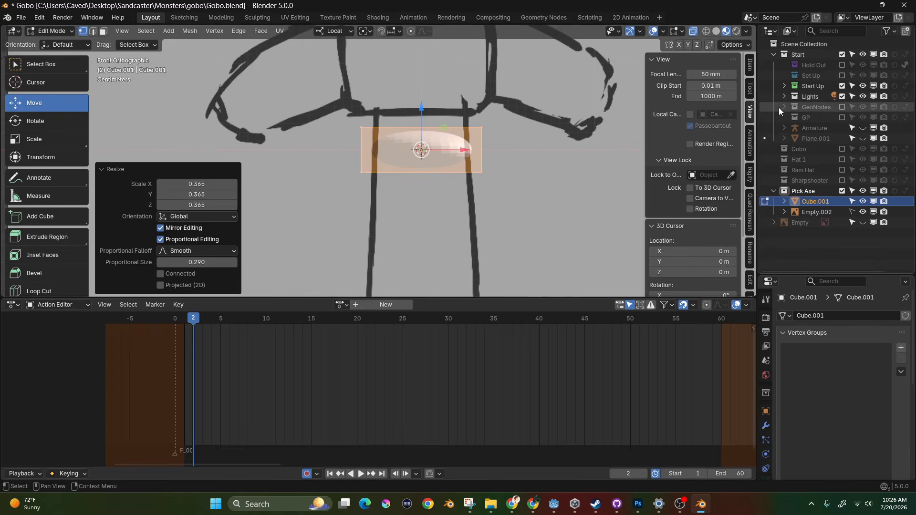
scroll(370, 122, "down", 4)
left_click_drag(370, 122, 474, 145)
left_click_drag(433, 114, 435, 38)
left_click_drag(385, 128, 553, 180)
left_click_drag(431, 122, 422, 222)
key("z")
left_click(422, 290)
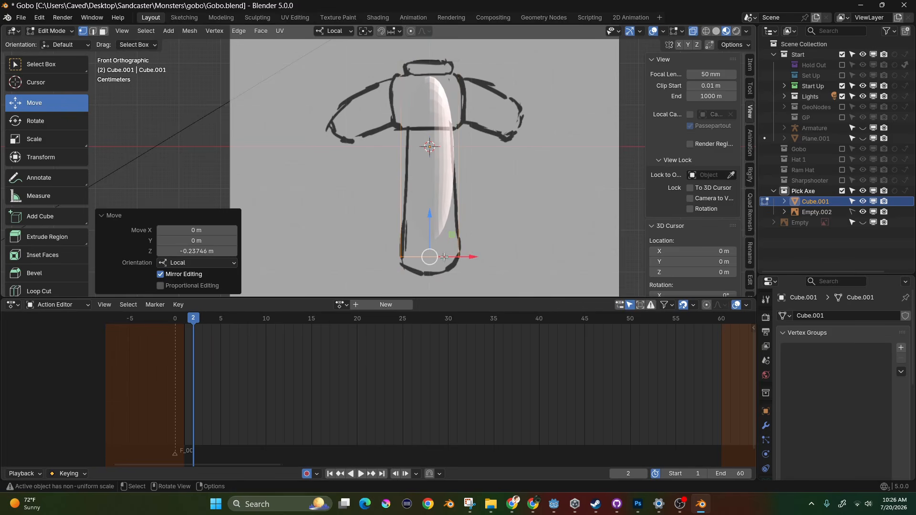
- Turn the Action Editor into a World Shader Editor and connect the upper Color Ramp's Color output to the Background node's Color
left_click(17, 307)
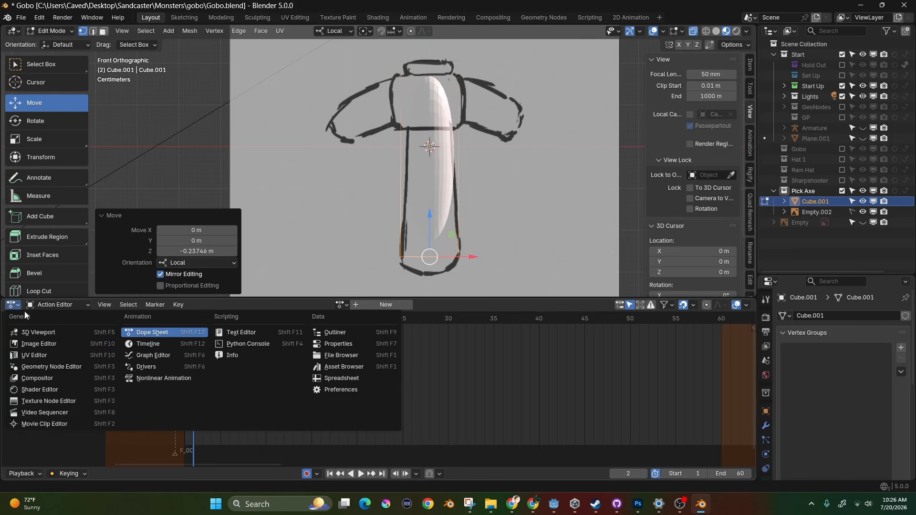
left_click(50, 386)
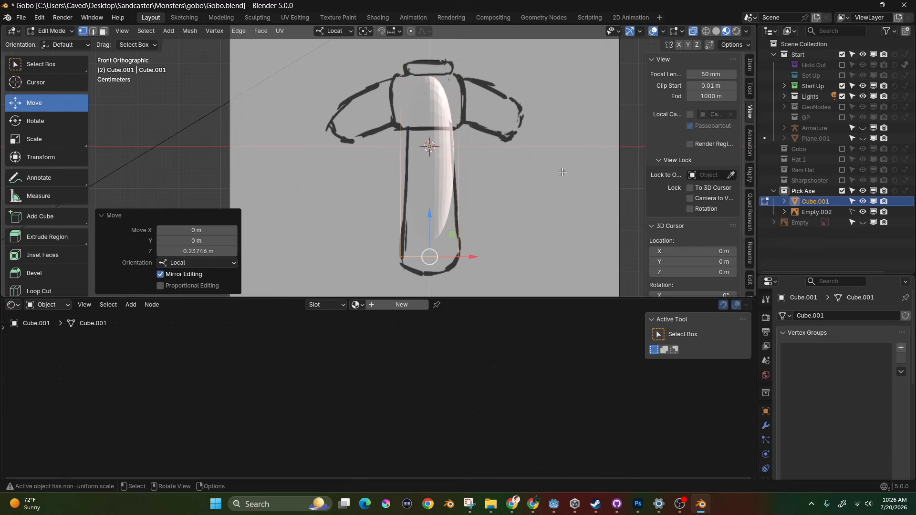
left_click(67, 304)
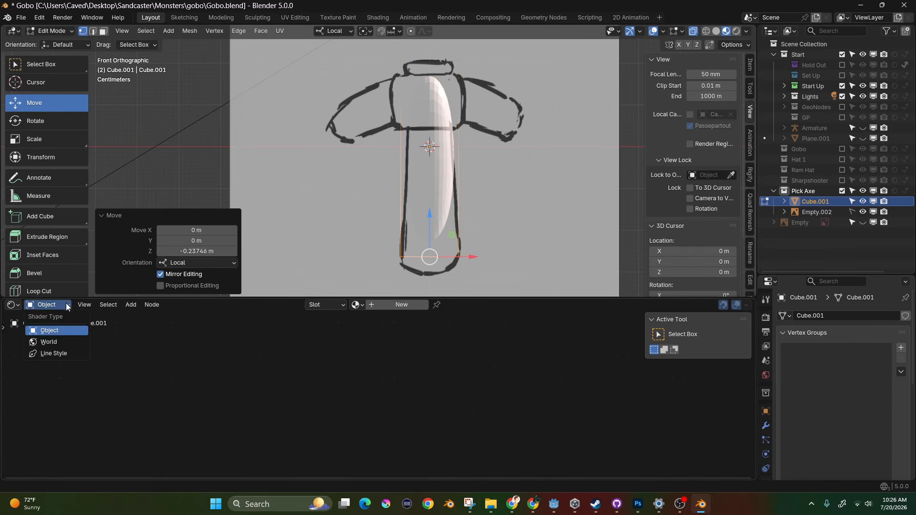
left_click(47, 343)
left_click_drag(378, 320, 443, 365)
scroll(433, 206, "down", 3)
scroll(433, 206, "up", 2)
- Return to Object Mode and give the handle a new material with a darker grey base color
key("Tab")
key("Tab")
key("Tab")
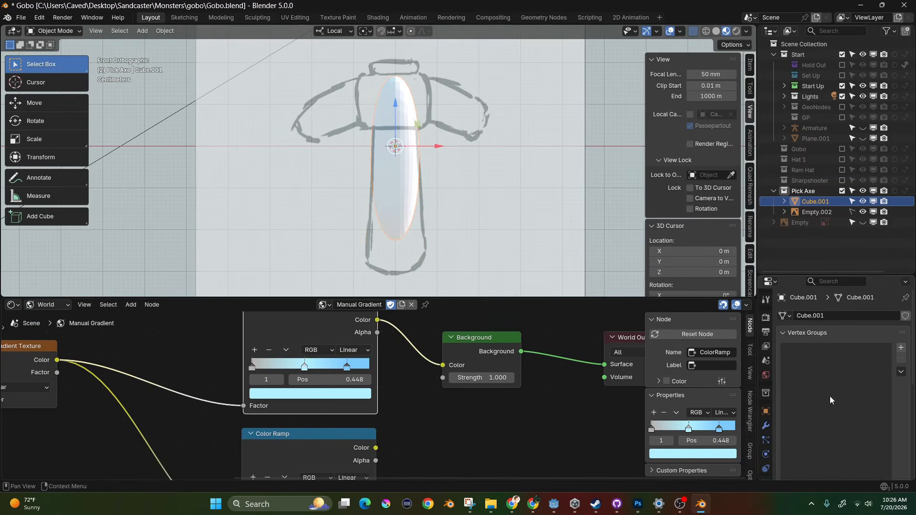
scroll(769, 382, "down", 3)
left_click(767, 451)
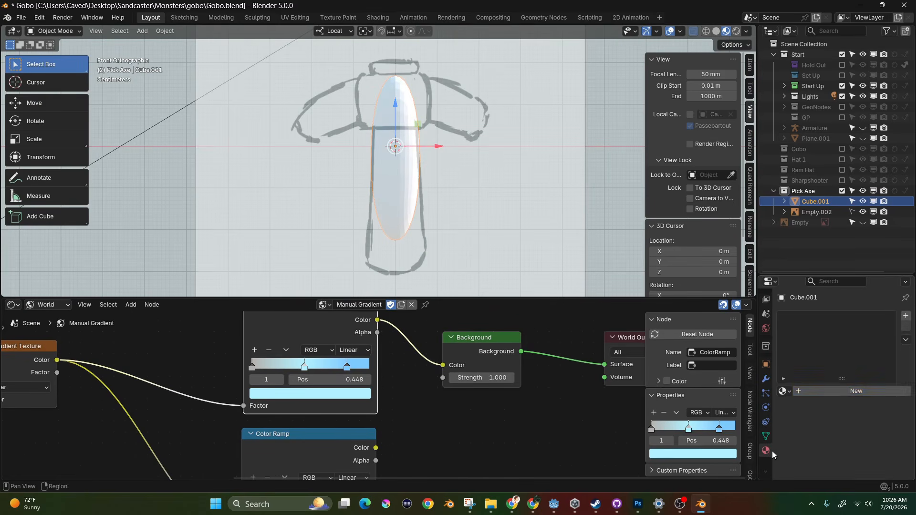
left_click(843, 388)
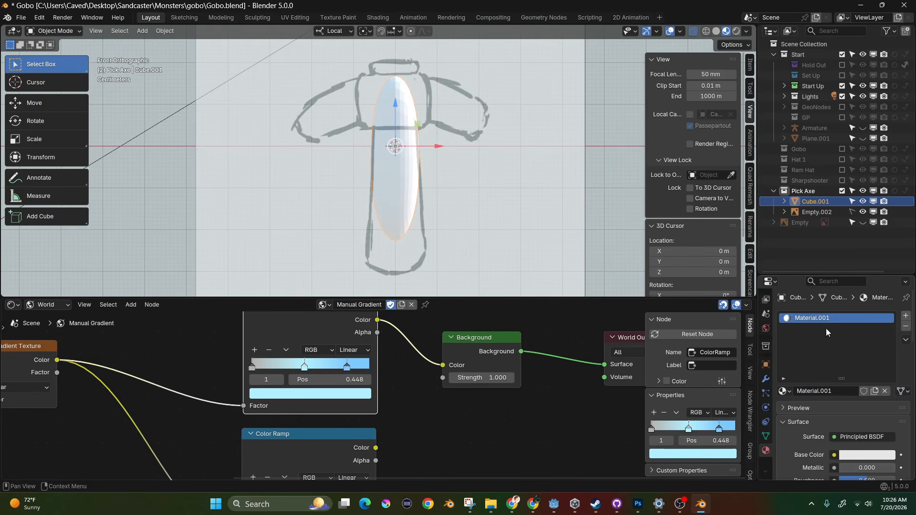
left_click(868, 456)
left_click_drag(890, 299, 888, 311)
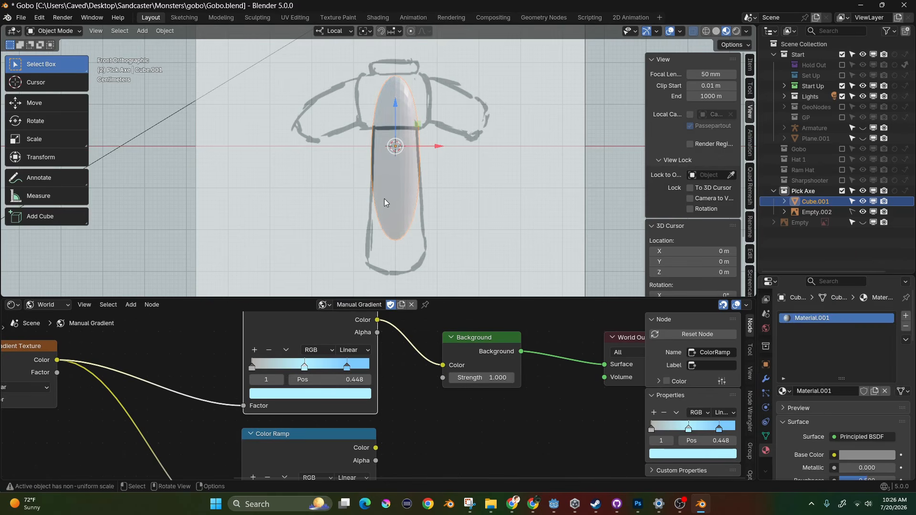
- Set the handle's Subdivision modifier to 1 viewport level and 0 render levels while editing the mesh
key("Tab")
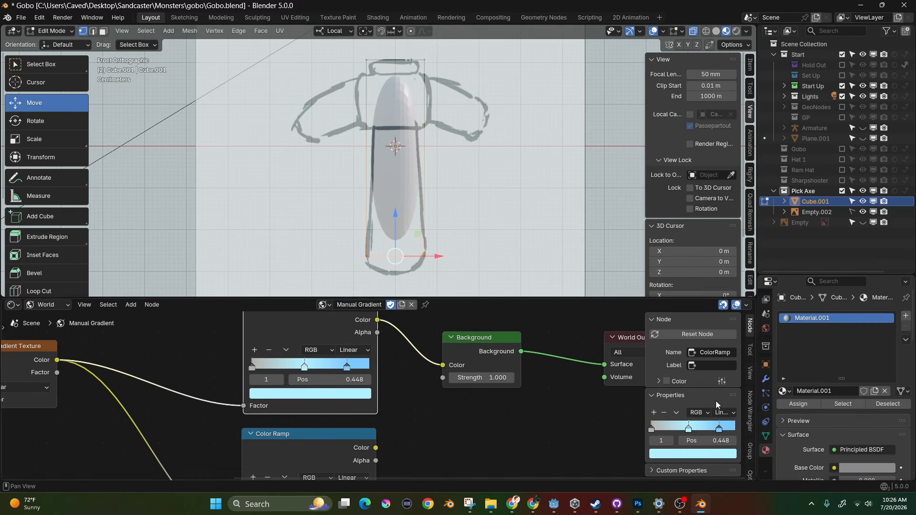
left_click(766, 378)
left_click(833, 362)
left_click(833, 361)
left_click(832, 371)
left_click(833, 372)
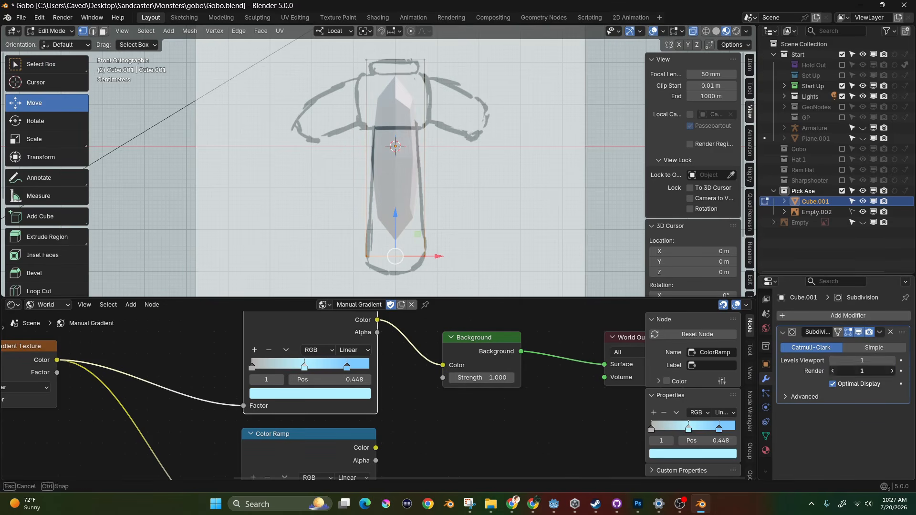
- Add a horizontal loop cut across the lower half of the handle
key("ctrl+r")
left_click(371, 157)
left_click(377, 266)
- Crease the handle's bottom edges to 1.000 and lower them about 0.027 m toward the sketched end
left_click_drag(352, 242, 448, 268)
key("shift+e")
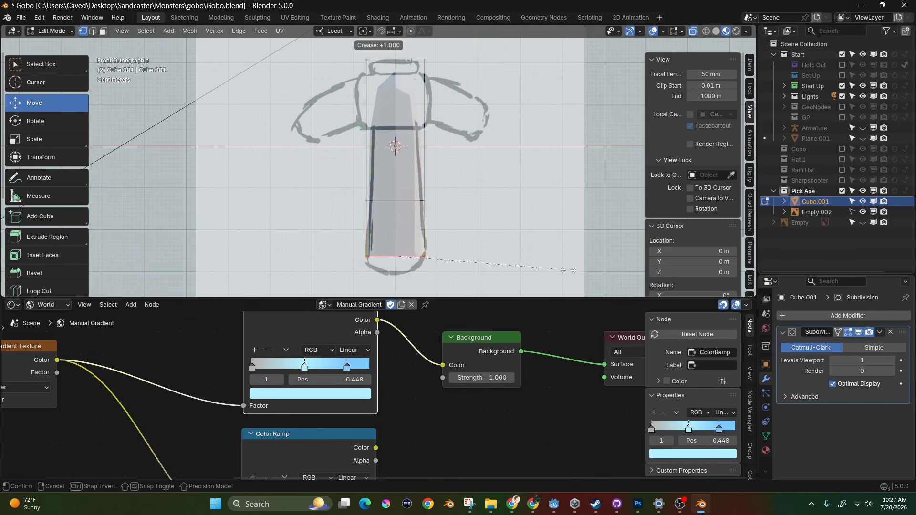
left_click(497, 259)
left_click_drag(394, 231, 395, 242)
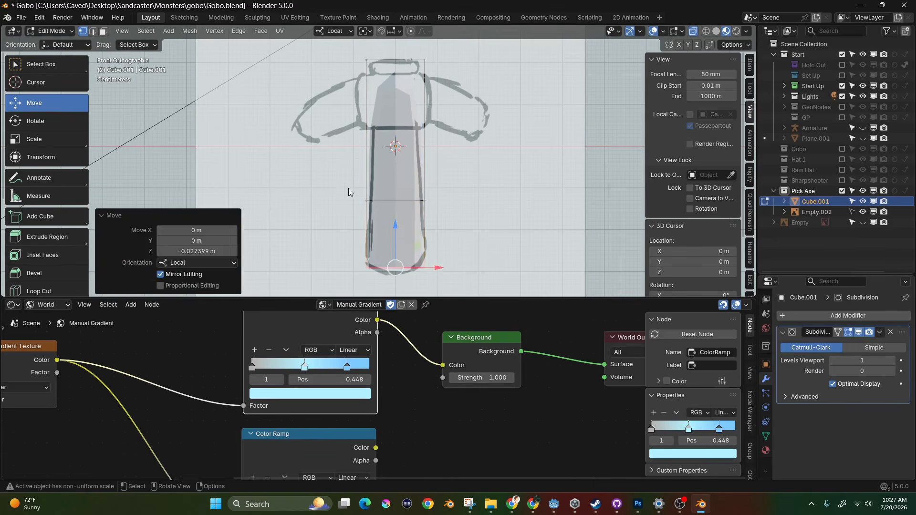
- Nudge and scale the handle's middle edge loop toward the sketched outline
left_click_drag(349, 189, 462, 210)
key("g")
left_click(451, 207)
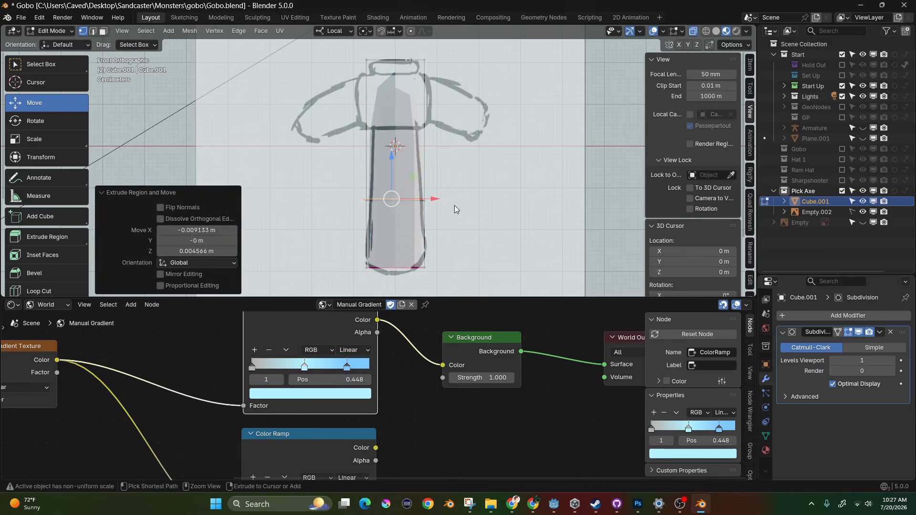
key("s")
left_click(477, 200)
- Crease the handle's top edges to 1.000
left_click_drag(345, 51, 477, 66)
key("shift+e")
left_click(560, 97)
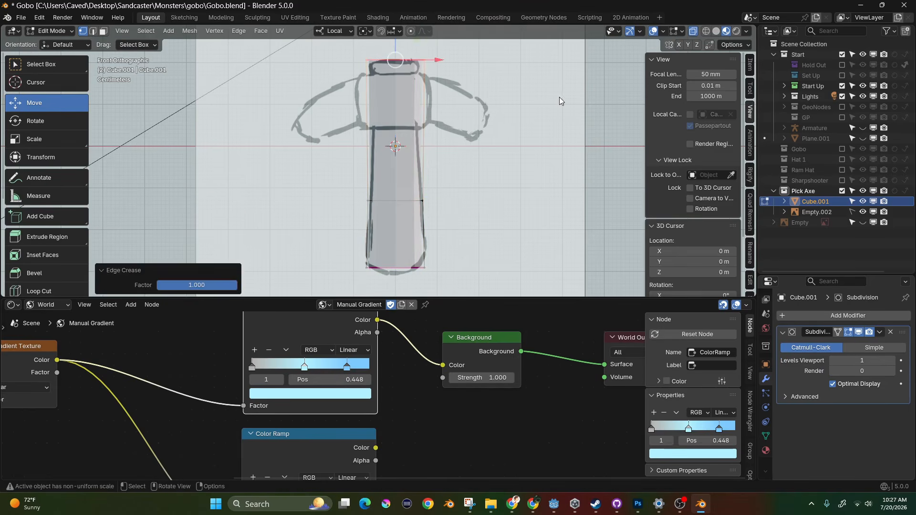
- Scale the handle's top edges to about 0.93 to narrow them toward the sketched outline
scroll(436, 101, "up", 1)
middle_click_drag(430, 106, 428, 137, "shift")
key("a")
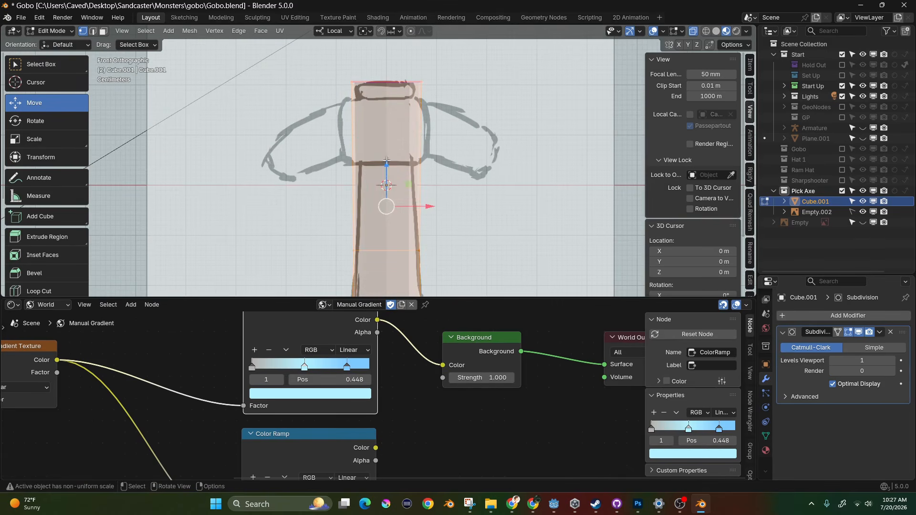
scroll(386, 161, "up", 1)
left_click_drag(307, 58, 472, 90)
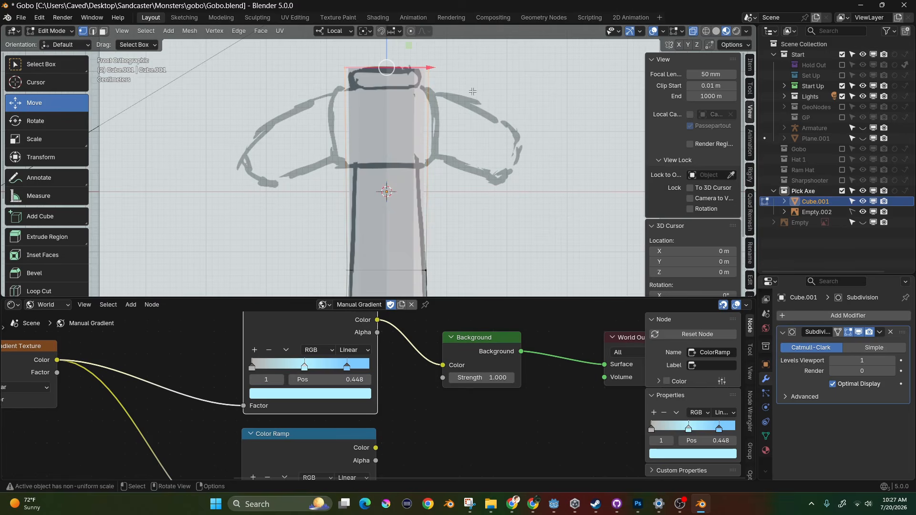
key("s")
left_click(468, 92)
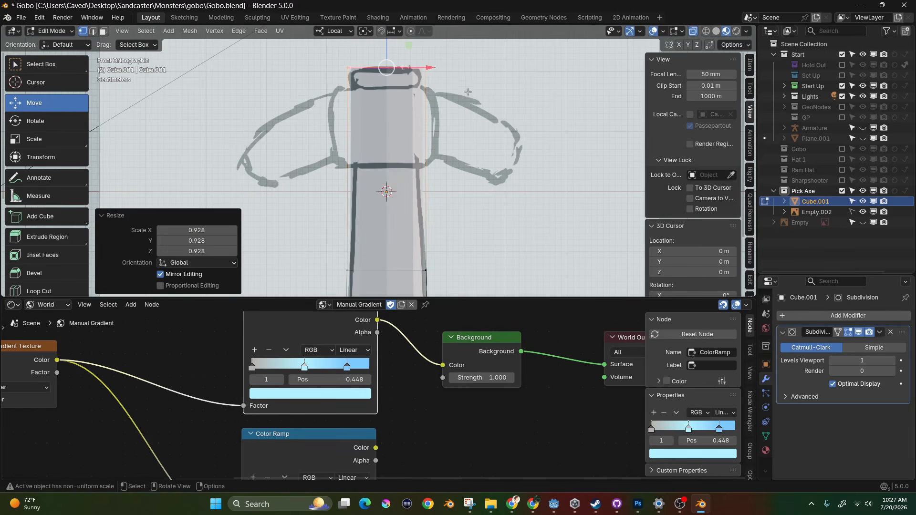
- Raise the handle's middle edge loop about 0.128 m and scale it to about 0.83 to match the sketched taper
left_click_drag(305, 226, 480, 284)
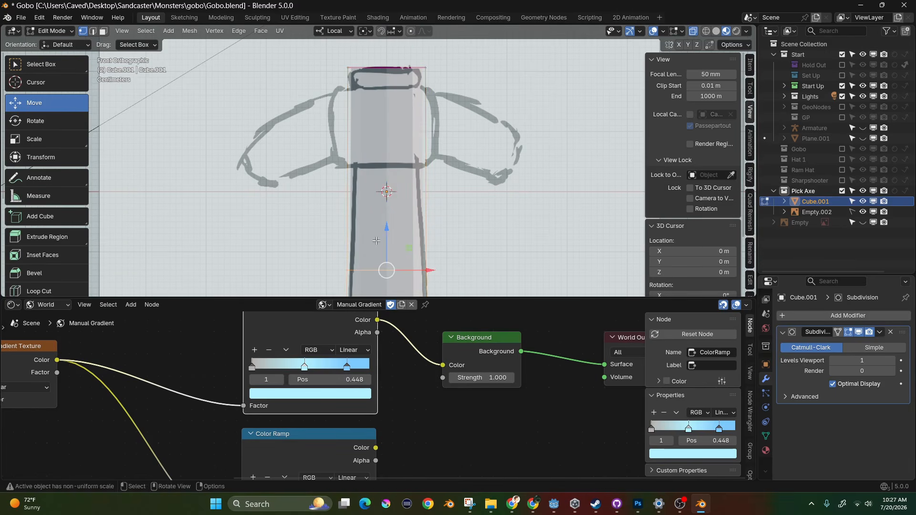
left_click_drag(382, 243, 387, 165)
key("s")
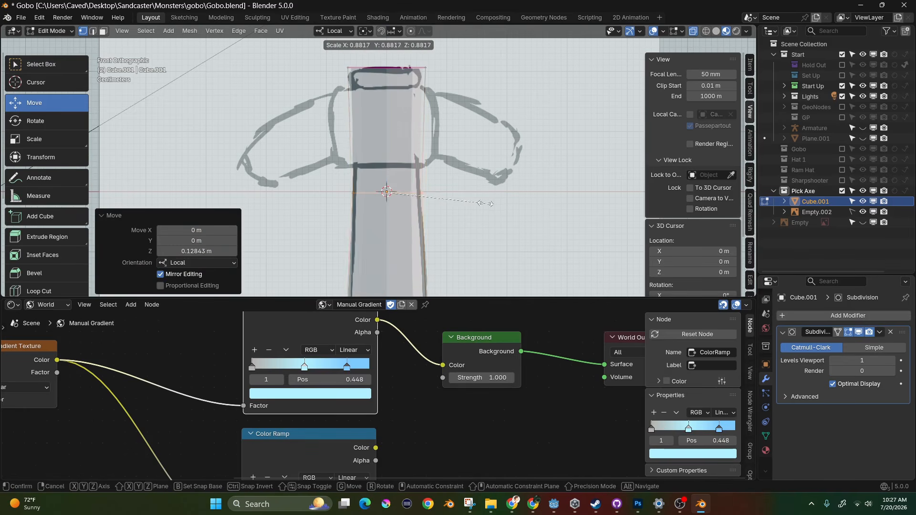
left_click(480, 203)
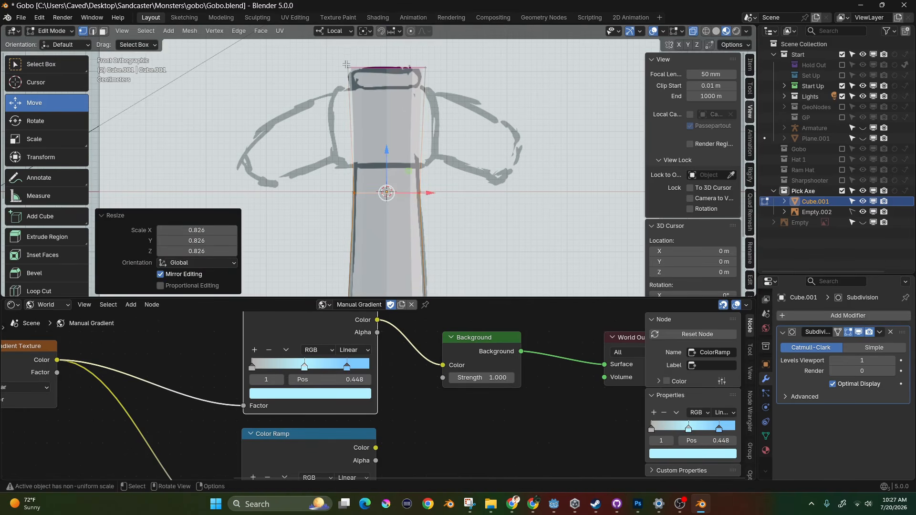
- Lower the handle's top edges about 0.003 m
left_click(395, 68, "alt")
left_click_drag(390, 56, 389, 58)
scroll(420, 165, "down", 1)
middle_click_drag(428, 174, 424, 92, "shift")
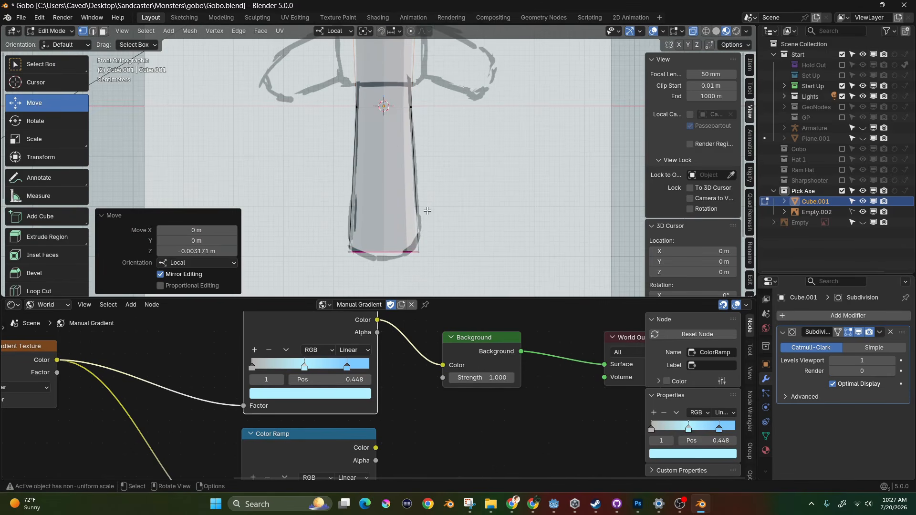
- Scale the handle's bottom edges to about 1.05 and reduce their crease by about 0.5 to round the end
left_click(352, 249, "alt")
key("s")
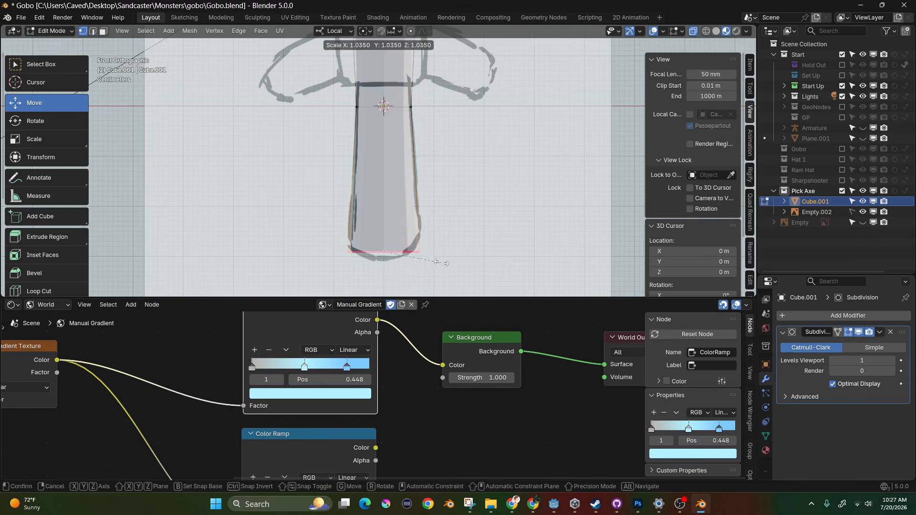
left_click(442, 263)
key("shift+e")
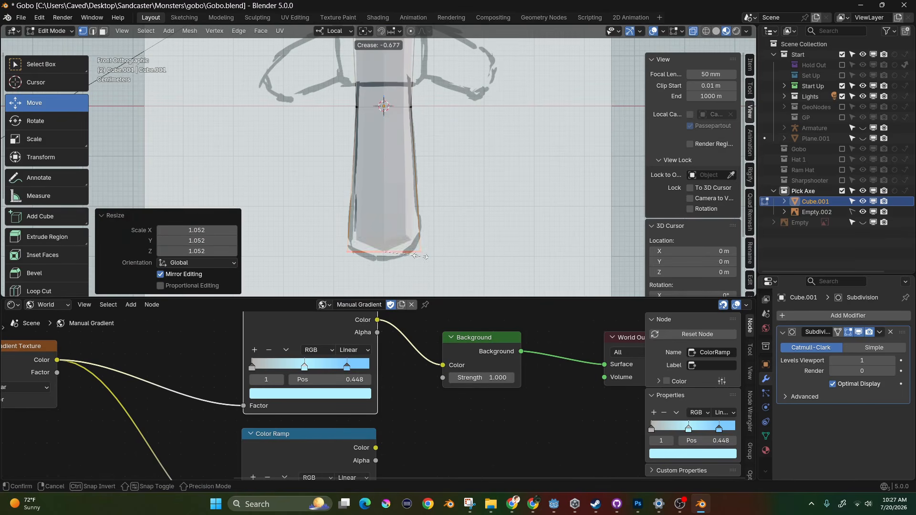
left_click(441, 258)
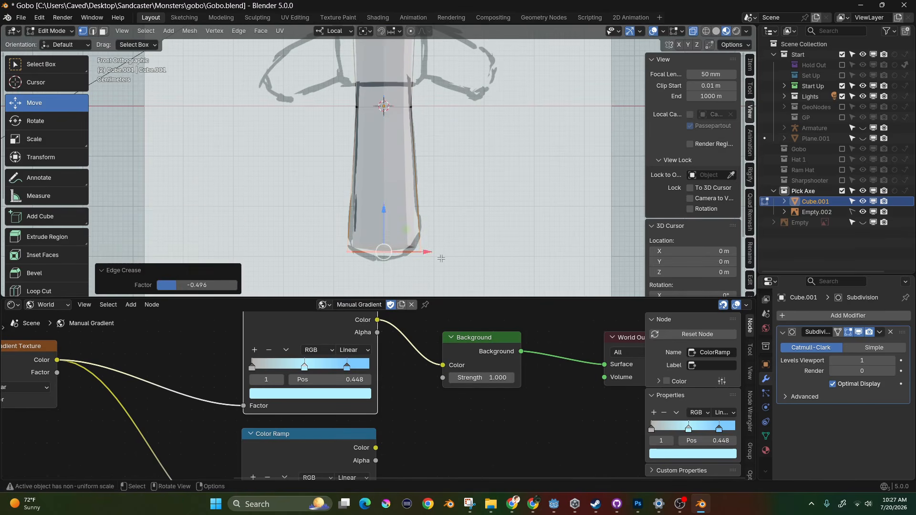
- Lower the handle's bottom edges about 0.004 m toward the sketched end
left_click_drag(380, 222, 380, 223)
left_click(381, 223)
middle_click_drag(380, 224, 232, 201)
scroll(399, 183, "down", 1)
scroll(402, 161, "down", 4)
middle_click_drag(402, 161, 366, 123)
scroll(366, 124, "up", 3)
middle_click_drag(392, 170, 479, 148)
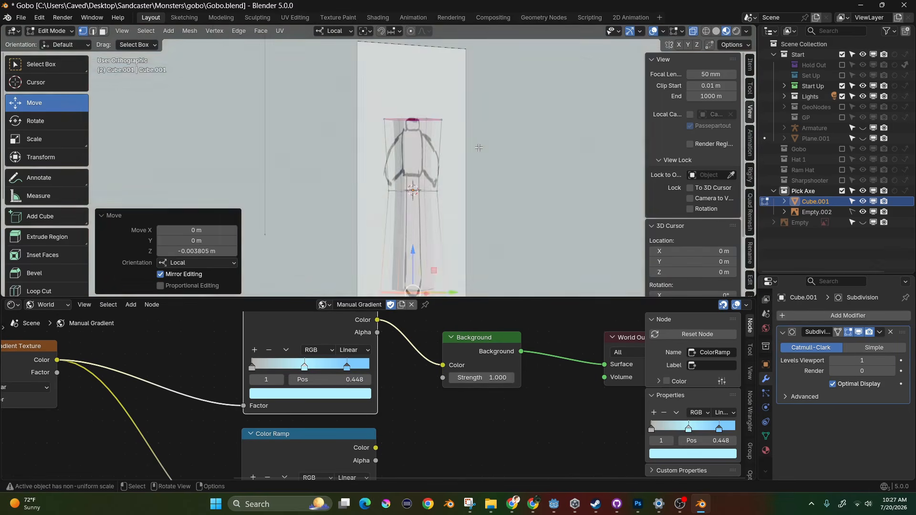
- Set the handle's Subdivision modifier to 2 levels for both viewport and render
key("KP_1")
scroll(426, 109, "up", 3)
middle_click_drag(427, 109, 439, 42, "shift")
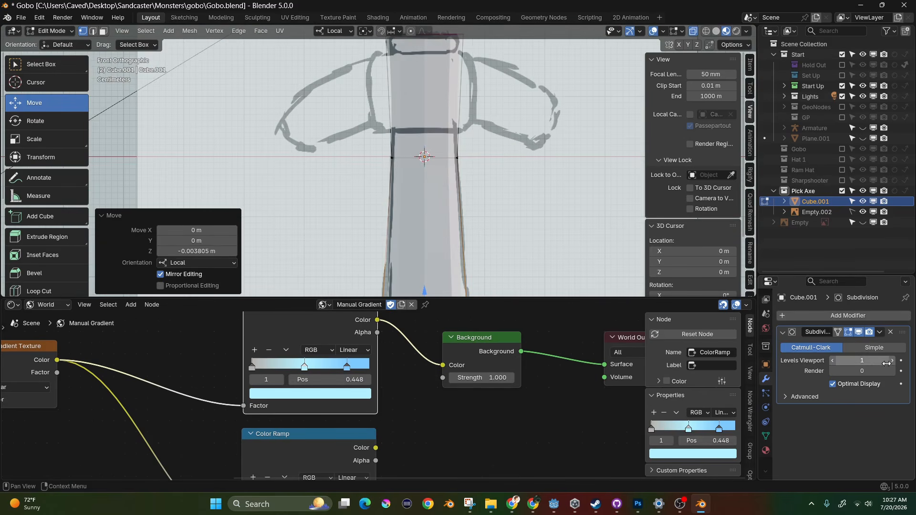
left_click_drag(894, 365, 898, 370)
- Flatten the whole handle by scaling it to about 0.76 along its local Y axis
scroll(382, 174, "down", 4)
middle_click_drag(439, 185, 419, 139)
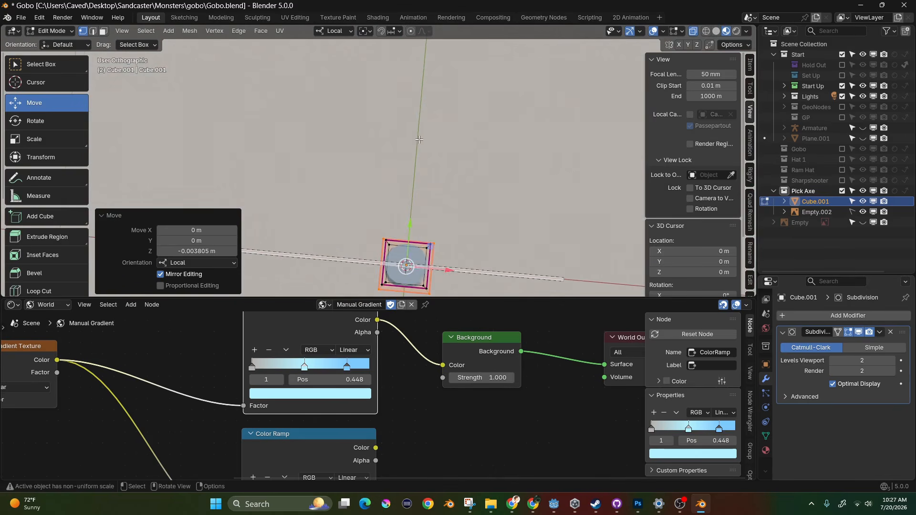
key("KP_7")
middle_click_drag(367, 242, 323, 193, "shift")
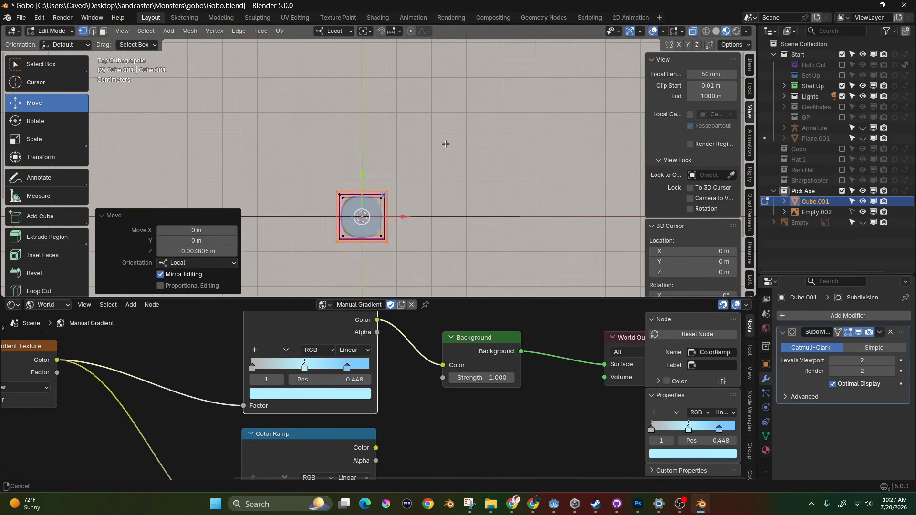
left_click_drag(311, 178, 434, 261)
key("s")
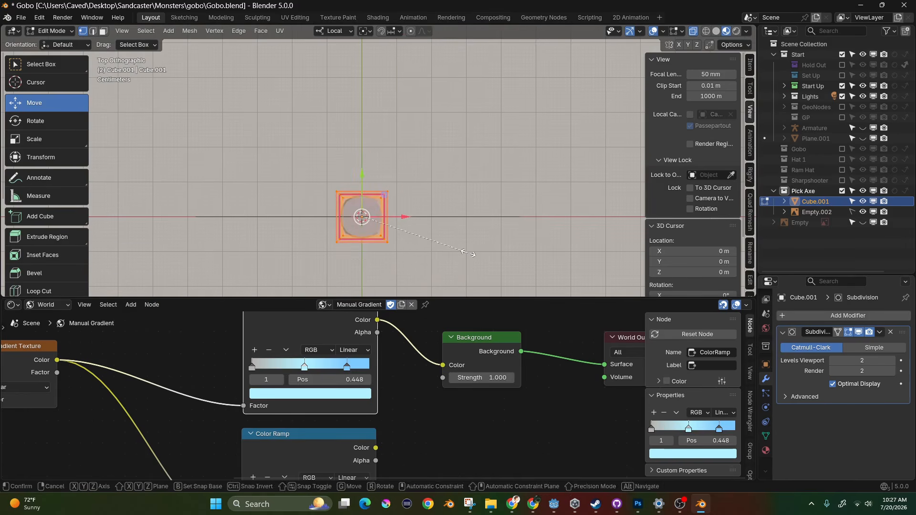
key("y")
key("y")
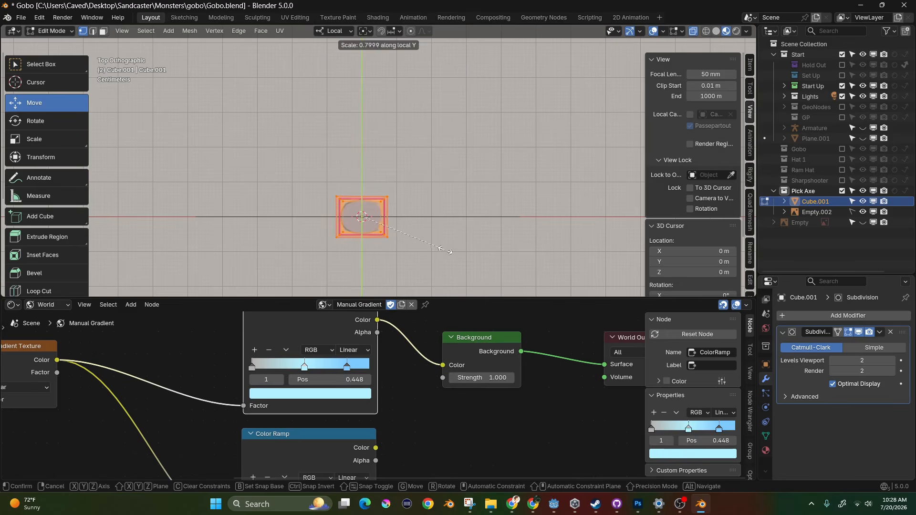
left_click(444, 250)
key("KP_1")
middle_click_drag(432, 229, 477, 201)
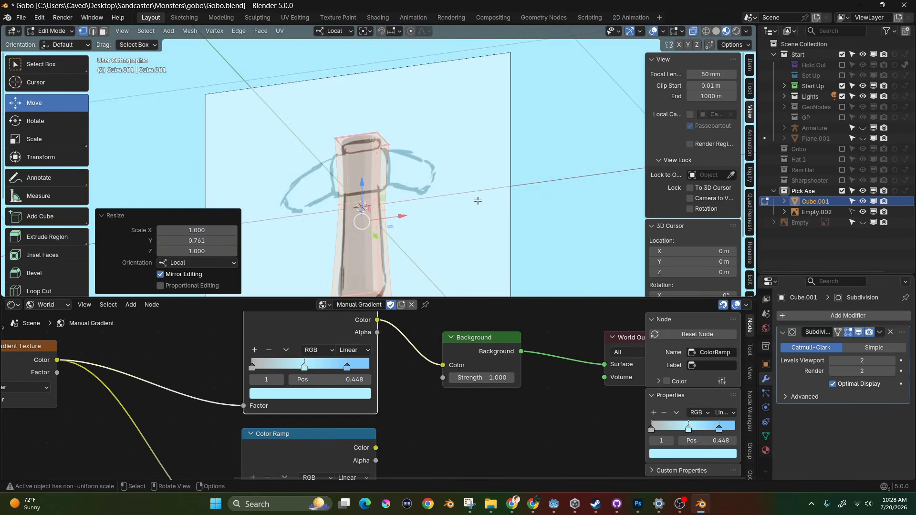
- Raise the handle's bottom edges and extend a smaller end face from them, scaling it to follow the sketched rounded butt
key("KP_1")
scroll(434, 182, "up", 2)
middle_click_drag(365, 277, 343, 183, "shift")
scroll(337, 234, "up", 1)
middle_click_drag(333, 232, 373, 182, "shift")
left_click(359, 223, "alt")
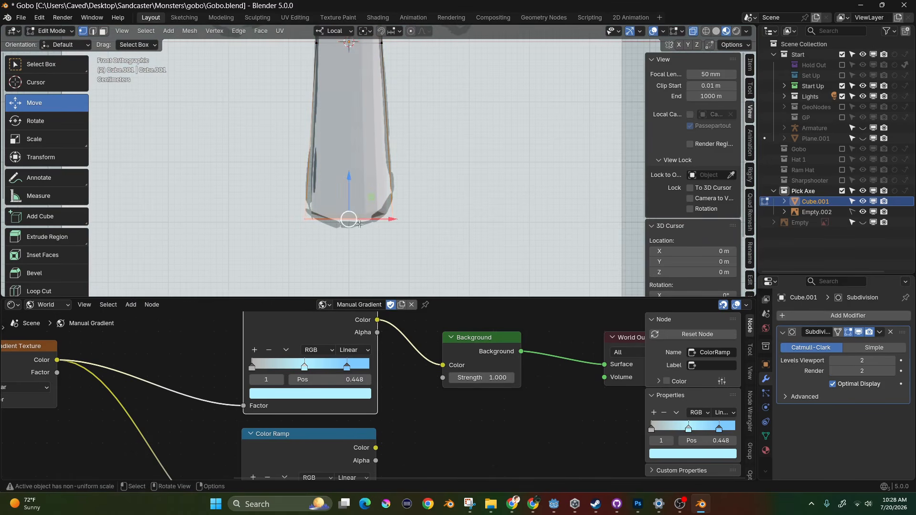
mouse_move(352, 199)
left_mouse_down()
mouse_move(351, 178)
mouse_move(349, 198)
left_mouse_up()
left_click(349, 199)
key("s")
left_click(415, 254)
left_click_drag(352, 210, 349, 193)
key("s")
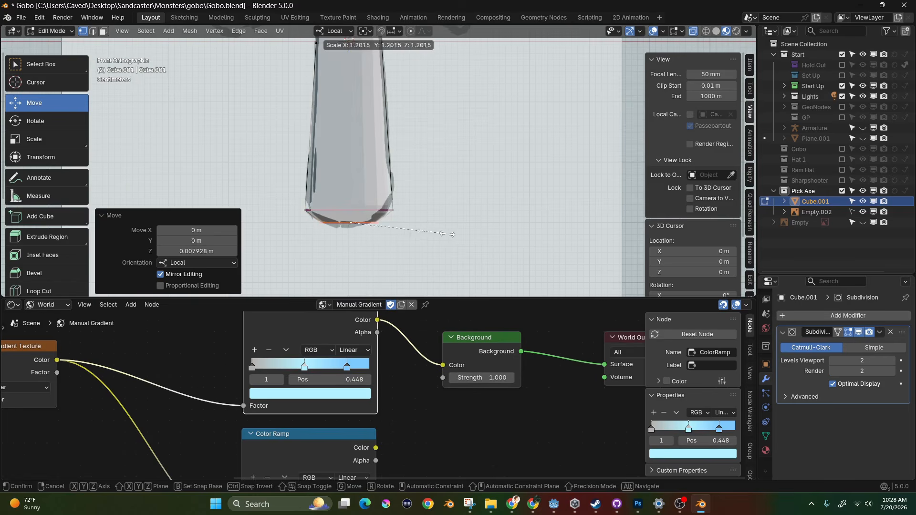
left_click(435, 233)
- Inspect the smoothed handle's bottom and top ends in Object Mode
key("Tab")
middle_click_drag(402, 200, 265, 158)
scroll(334, 133, "down", 2)
middle_click_drag(347, 140, 341, 241, "shift")
middle_click_drag(344, 195, 326, 234)
scroll(377, 175, "up", 2)
middle_click_drag(340, 162, 359, 192)
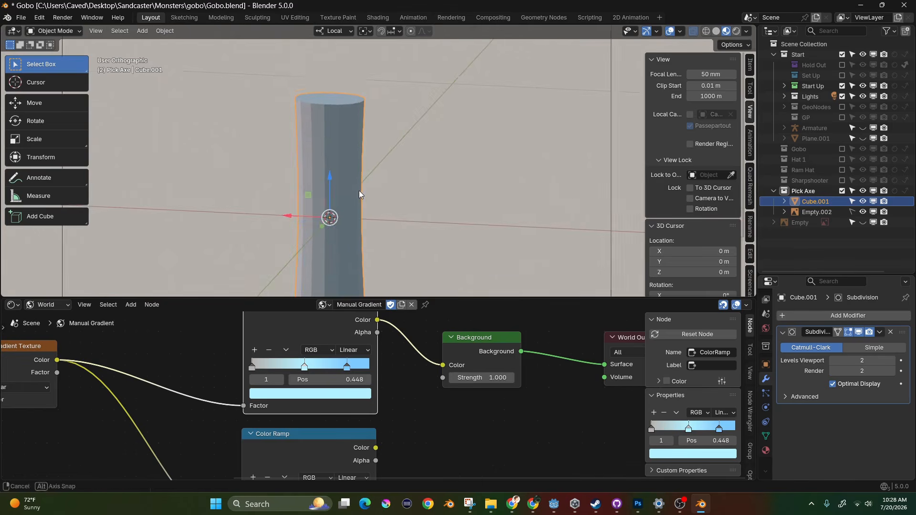
key("KP_1")
scroll(266, 101, "up", 1)
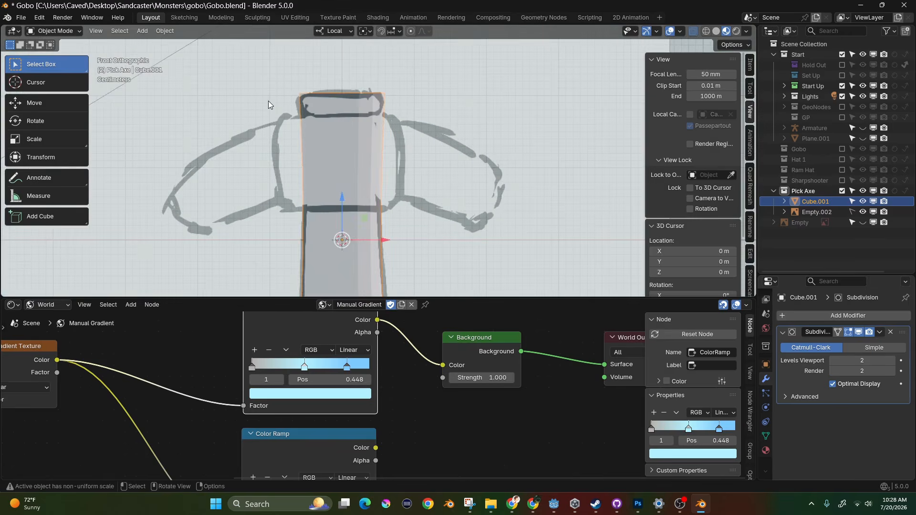
- Extend a thin extra ring from the handle's top edges and scale the uppermost face to bevel the tip
key("Tab")
left_click_drag(262, 63, 446, 118)
left_click_drag(338, 76, 345, 67)
key("a")
left_click_drag(246, 65, 345, 88)
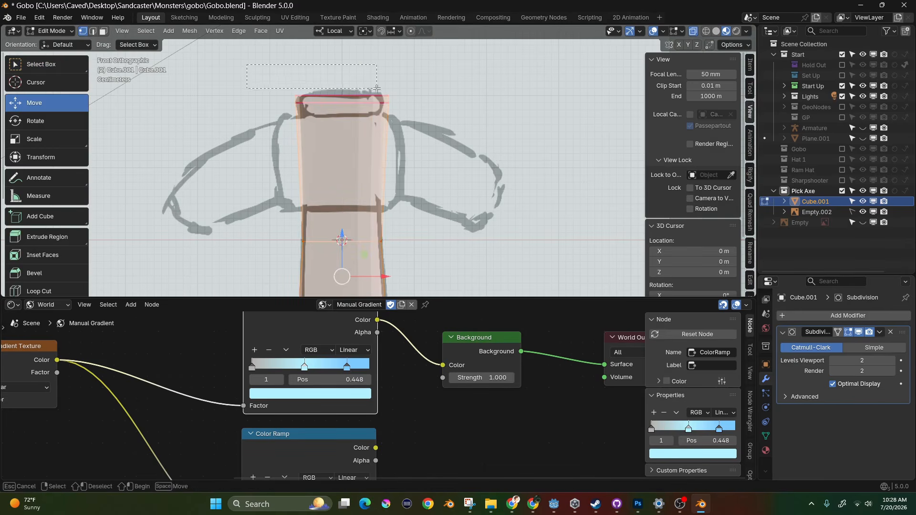
left_click_drag(436, 101, 436, 100)
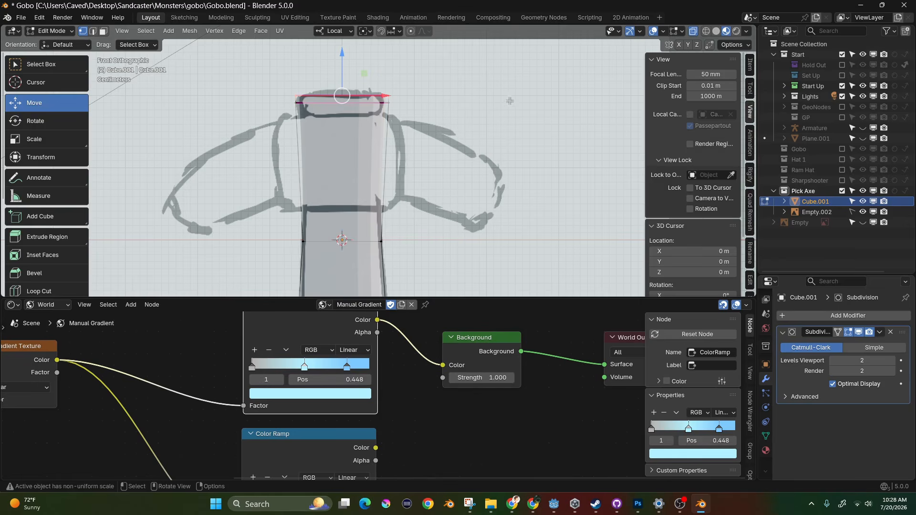
key("s")
left_click(470, 90)
key("Tab")
middle_click_drag(363, 76, 250, 80)
scroll(366, 111, "up", 2)
key("KP_1")
- Add a cube for the pickaxe head and give it a level 3 Subdivision modifier
scroll(365, 110, "down", 5)
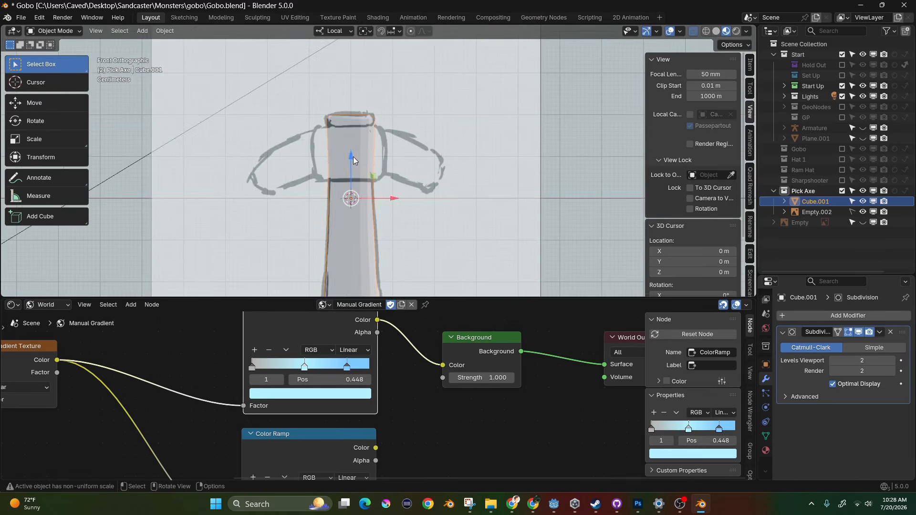
scroll(406, 199, "down", 3, "shift")
key("shift+a")
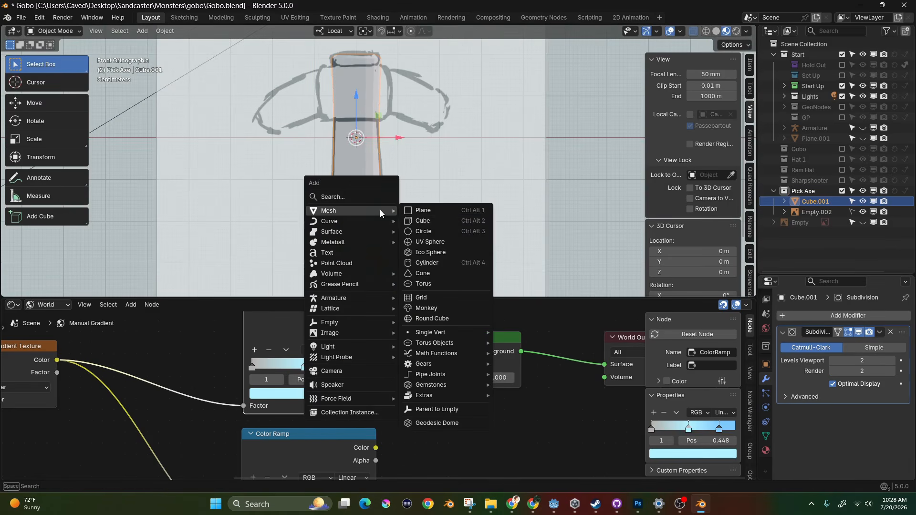
left_click(420, 222)
scroll(381, 216, "down", 3)
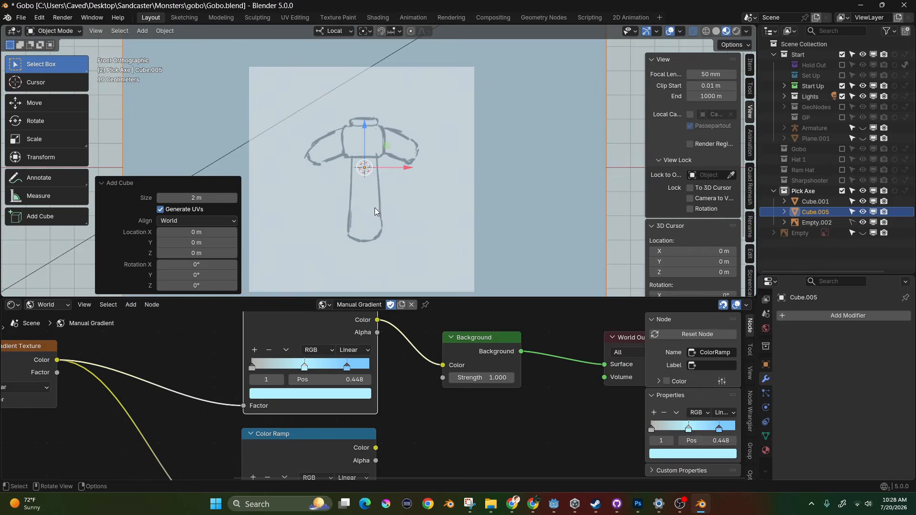
key("ctrl+3")
- Scale the new cube to about 0.11 and raise it about 0.114 m onto the sketched centre block
scroll(397, 202, "down", 3)
key("s")
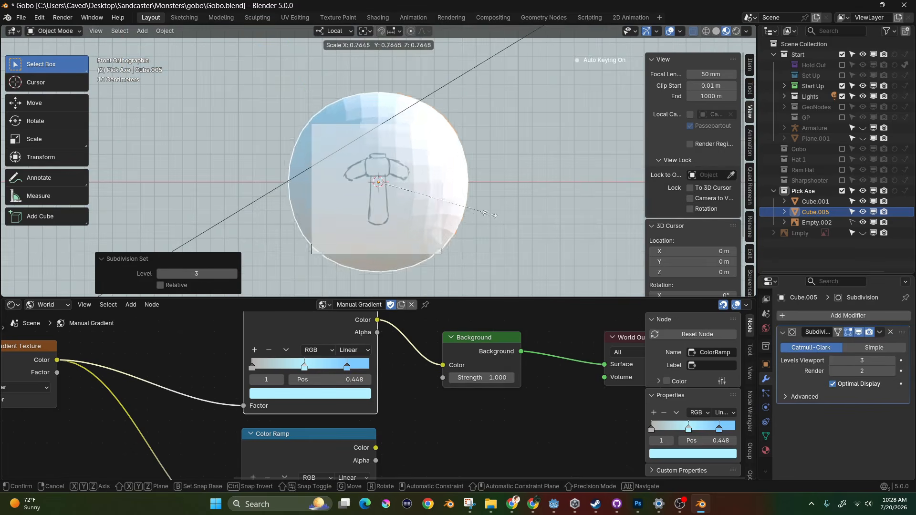
left_click(393, 190)
scroll(383, 157, "up", 3)
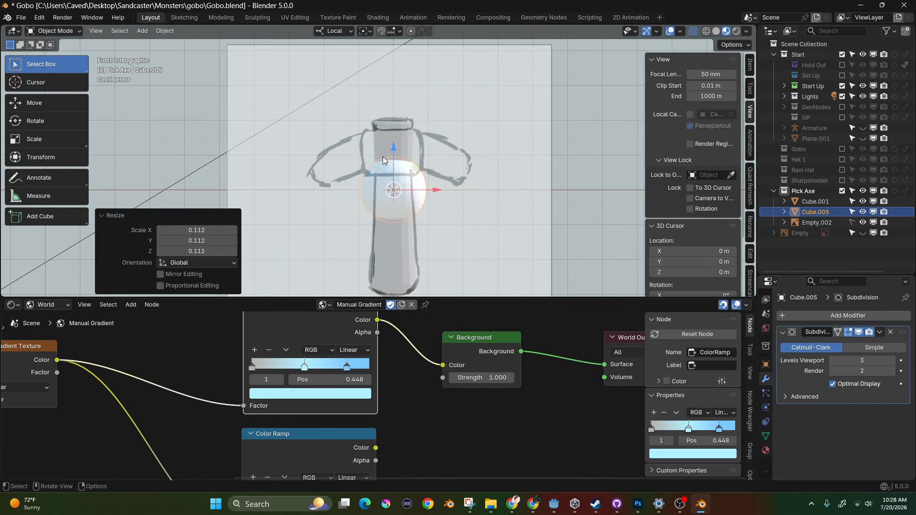
key("g")
key("z")
left_click_drag(396, 150, 396, 113)
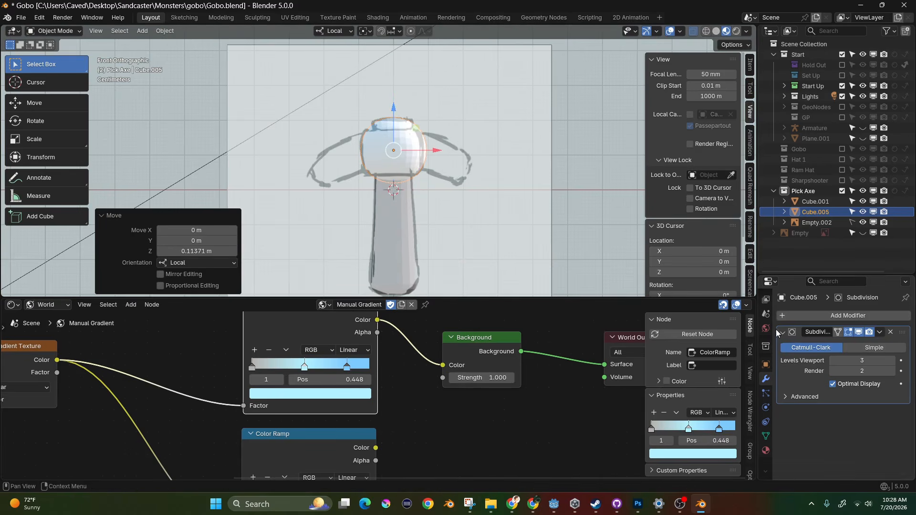
- Link the handle's material to the head cube
left_click(402, 218, "shift")
key("ctrl+l")
mouse_move(402, 219)
left_click(379, 244)
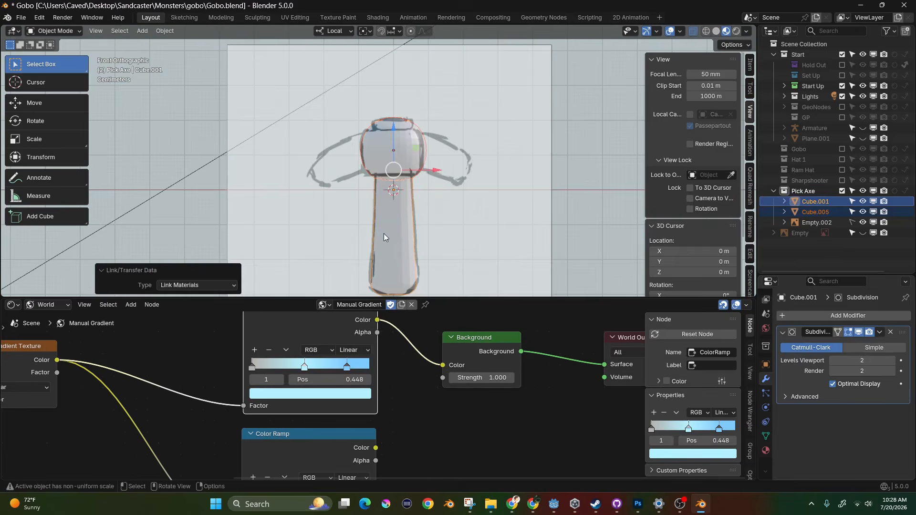
- Apply subdivision level 3 to the head cube again and fit its scale to the sketched centre block
left_click(397, 123)
scroll(397, 123, "up", 2)
scroll(414, 136, "up", 1)
key("ctrl+3")
key("Tab")
key("Tab")
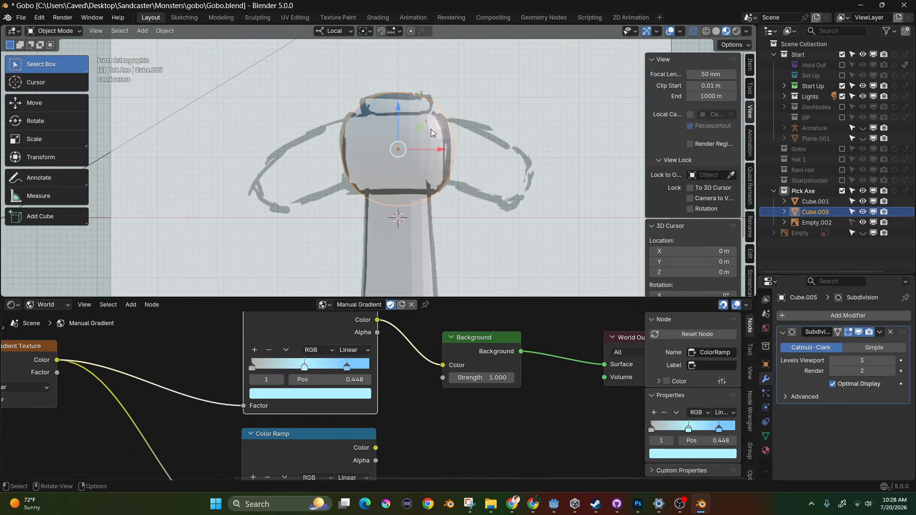
key("s")
left_click(482, 157)
- Crease the head cube's top and bottom edges to 1.000
key("Tab")
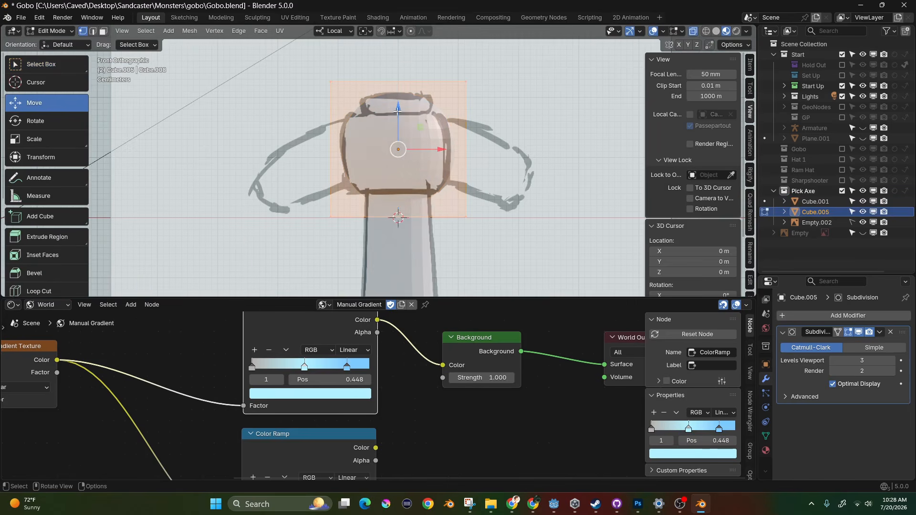
left_click_drag(312, 68, 489, 117)
key("shift+e")
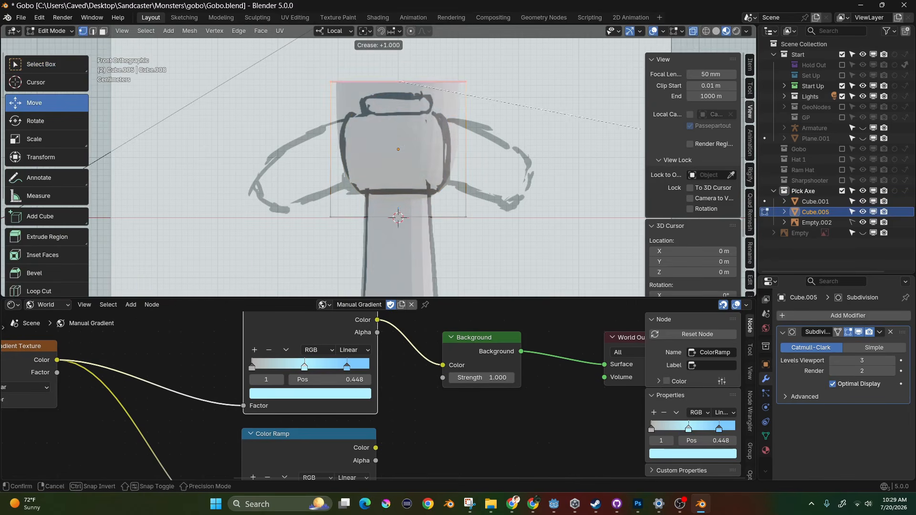
left_click(368, 238)
left_click_drag(312, 201, 517, 247)
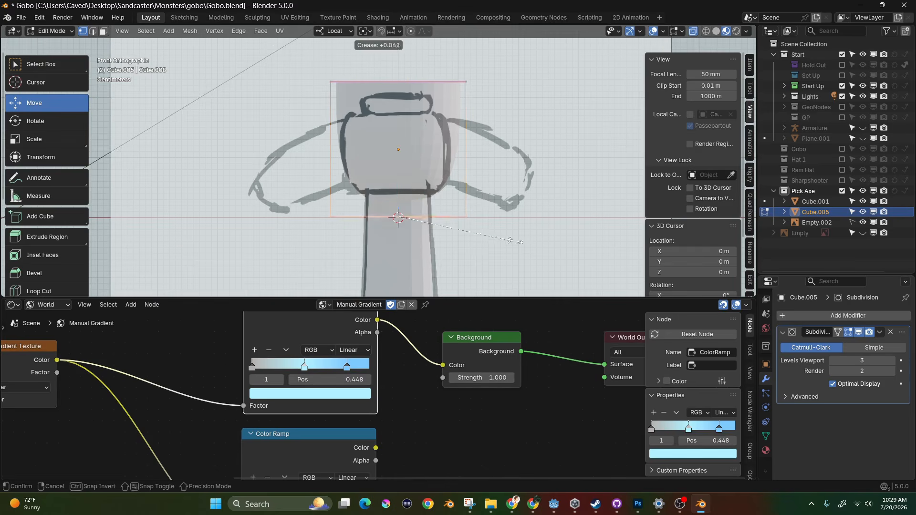
key("shift+e")
left_click(19, 233)
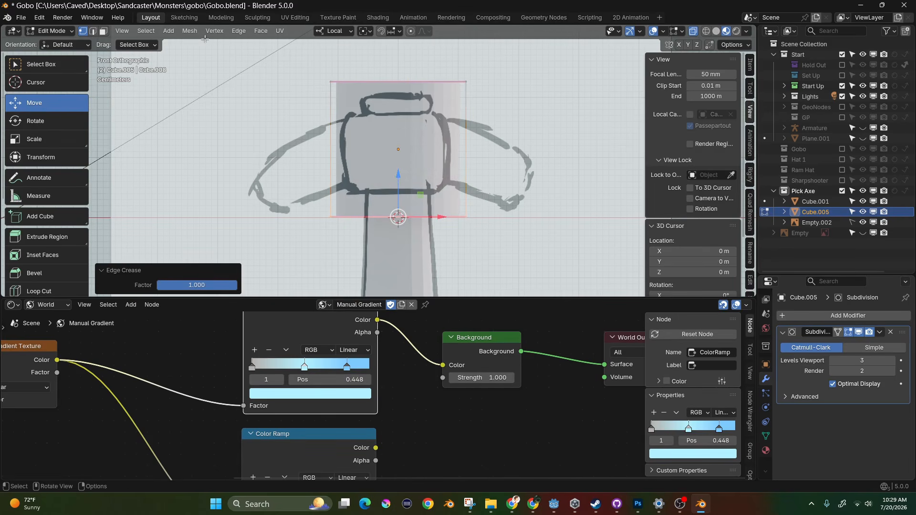
- Shrink the whole head block mesh slightly and scale its height to 0.64 to match the sketched centre block
left_click_drag(258, 57, 490, 248)
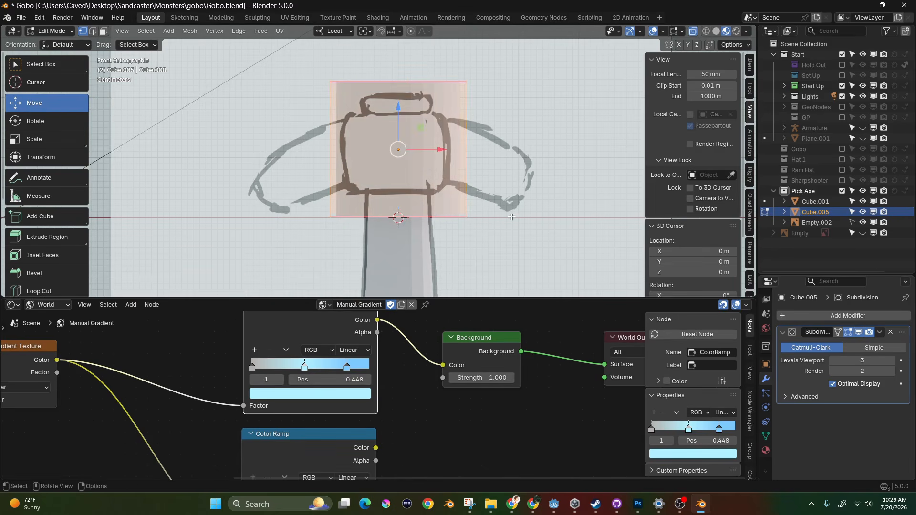
key("s")
left_click(503, 205)
key("s")
key("z")
left_click(410, 134)
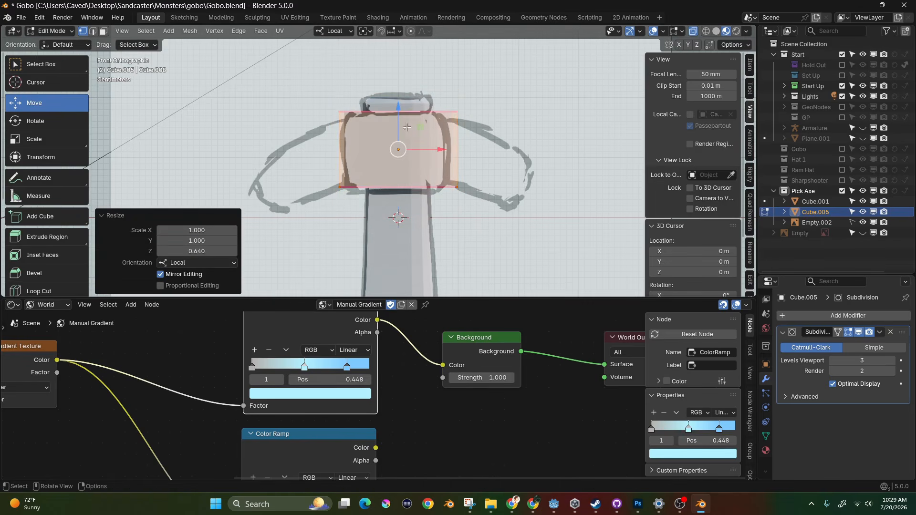
- Scale the head block's mesh to 0.856 along its local Y axis, judging the depth from above
key("Tab")
middle_click_drag(420, 143, 374, 174)
key("KP_7")
key("Tab")
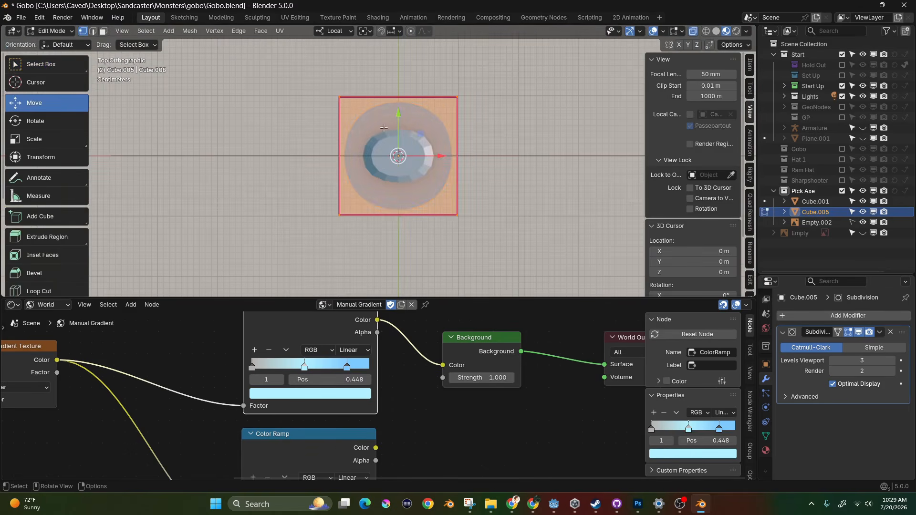
key("s")
key("y")
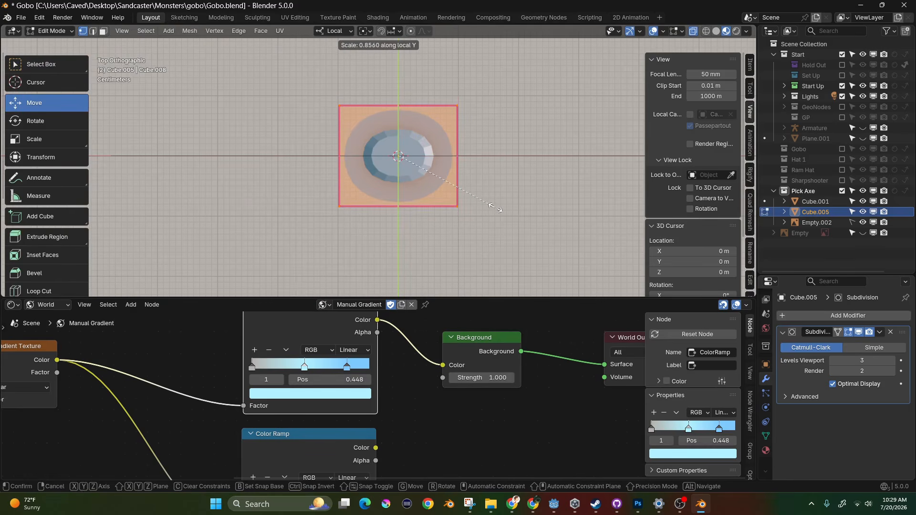
left_click(499, 210)
- Lower the head block's subdivision to 1 for both viewport and render
key("KP_1")
scroll(496, 209, "up", 4)
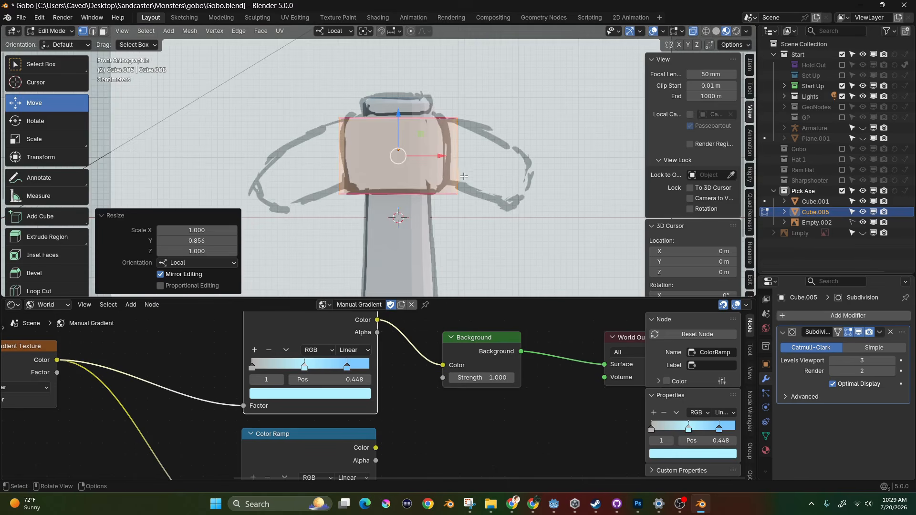
scroll(404, 168, "down", 1)
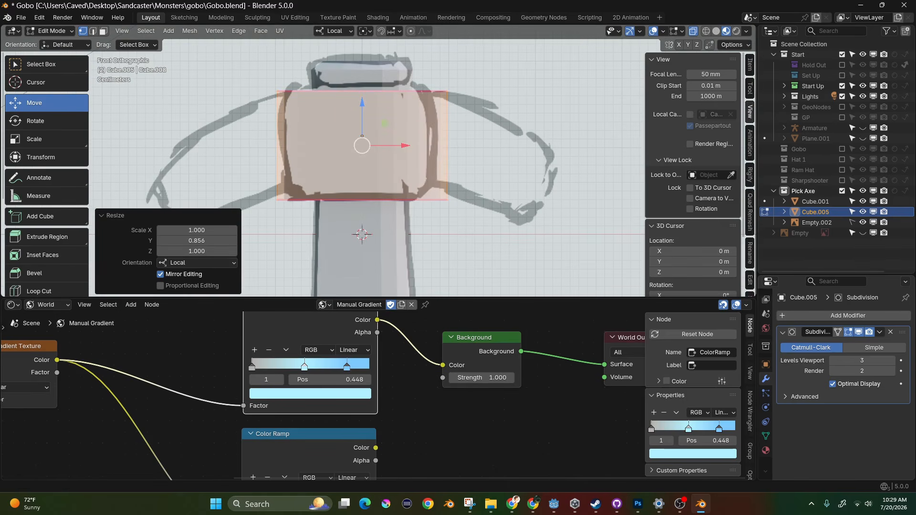
left_click(834, 362)
left_click(834, 362)
left_click(834, 371)
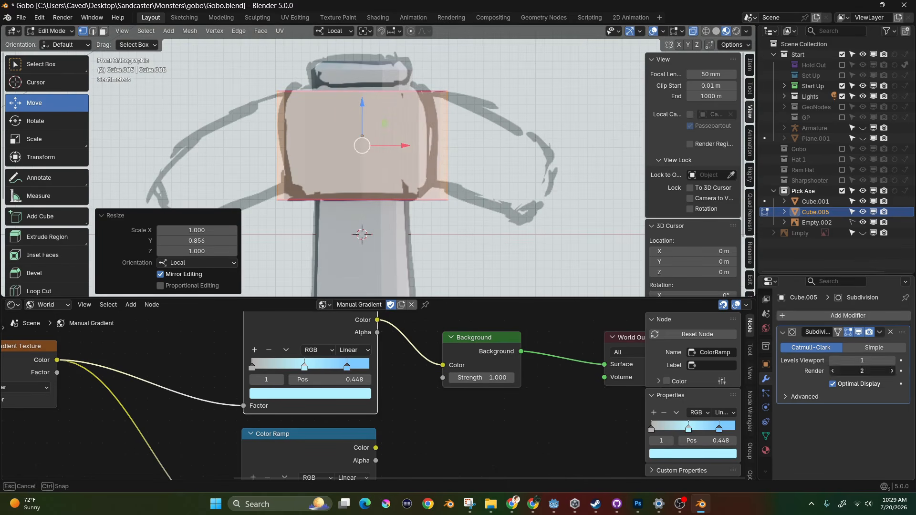
- Lower the handle's subdivision to 1 for both viewport and render
middle_click_drag(444, 164, 341, 241)
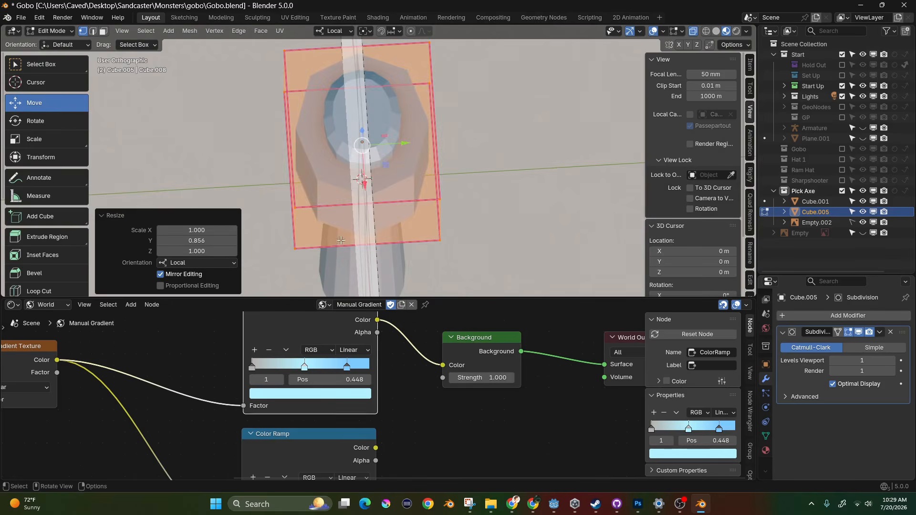
middle_click_drag(403, 265, 374, 220)
scroll(375, 220, "down", 1)
scroll(371, 267, "down", 1)
scroll(371, 269, "up", 1)
key("Tab")
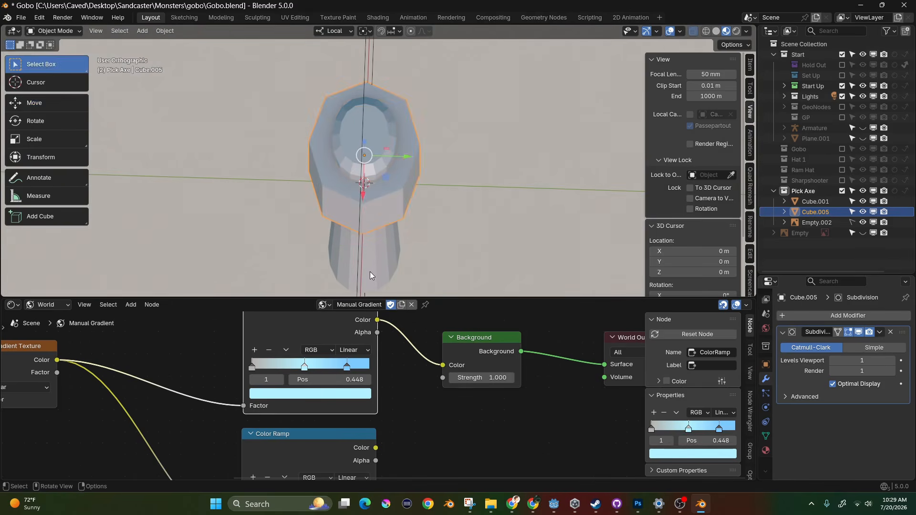
left_click(372, 270)
key("Tab")
key("Tab")
left_click(833, 361)
left_click(833, 371)
- Add one horizontal loop cut around the head block, slid slightly below the middle with a factor of 0.088
mouse_move(482, 222)
middle_mouse_down()
mouse_move(332, 161)
mouse_move(444, 173)
mouse_move(415, 233)
mouse_move(402, 185)
mouse_move(372, 211)
mouse_move(391, 160)
mouse_move(318, 136)
mouse_move(304, 82)
mouse_move(400, 103)
mouse_move(292, 137)
mouse_move(376, 107)
mouse_move(360, 186)
mouse_move(292, 136)
mouse_move(288, 192)
mouse_move(489, 165)
middle_mouse_up()
scroll(371, 211, "up", 3)
key("KP_1")
scroll(431, 132, "up", 3)
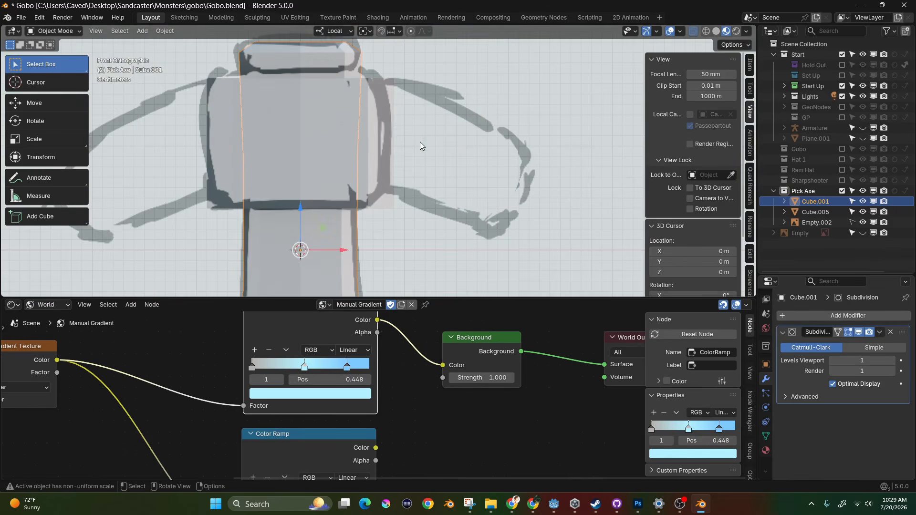
left_click(338, 126)
scroll(332, 131, "down", 2)
scroll(331, 130, "up", 1)
key("Tab")
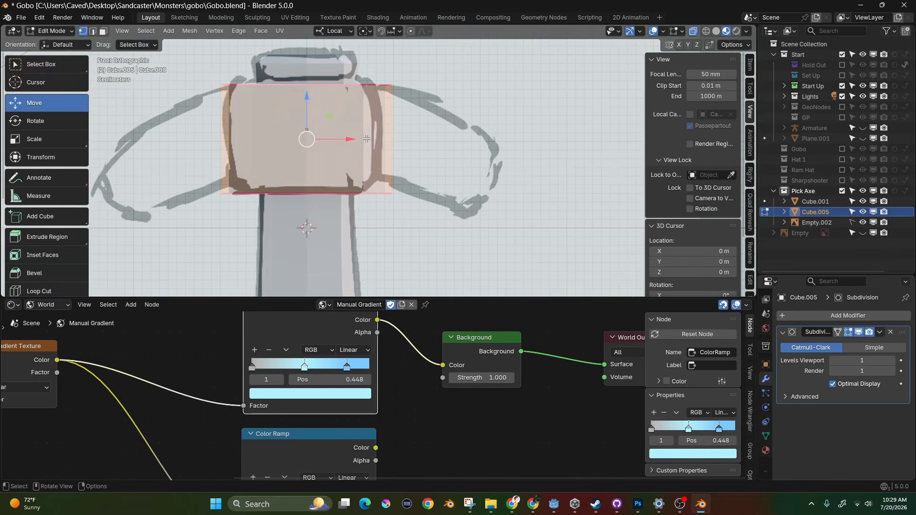
key("ctrl+r")
left_click(373, 142)
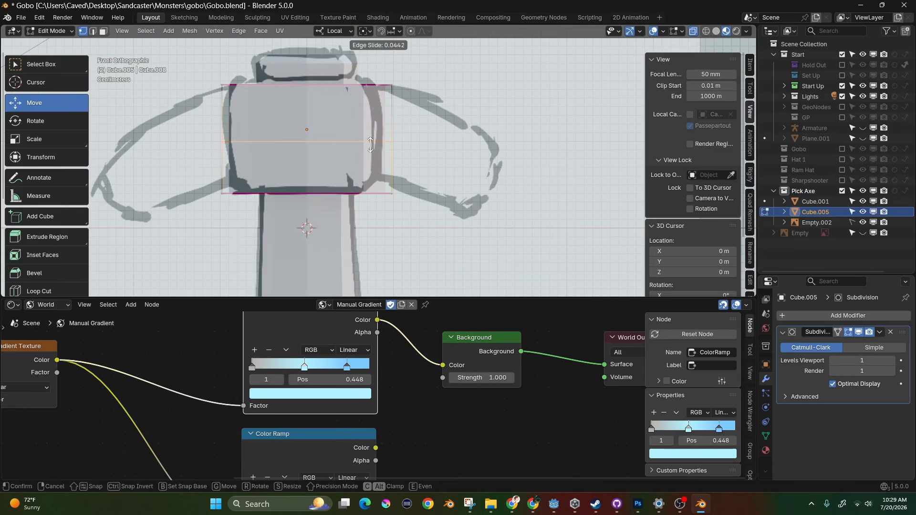
left_click(403, 161)
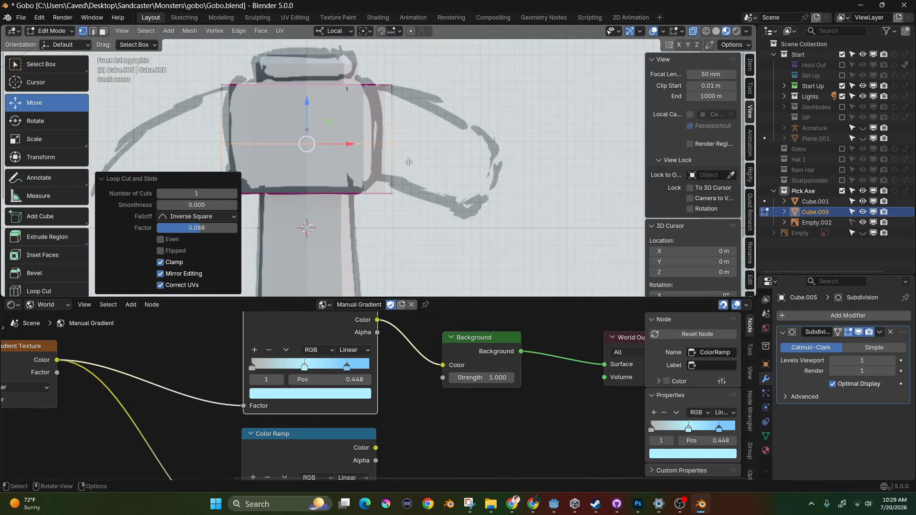
- Scale the head block's new middle loop outward by about 1.07 so its sides bulge
key("s")
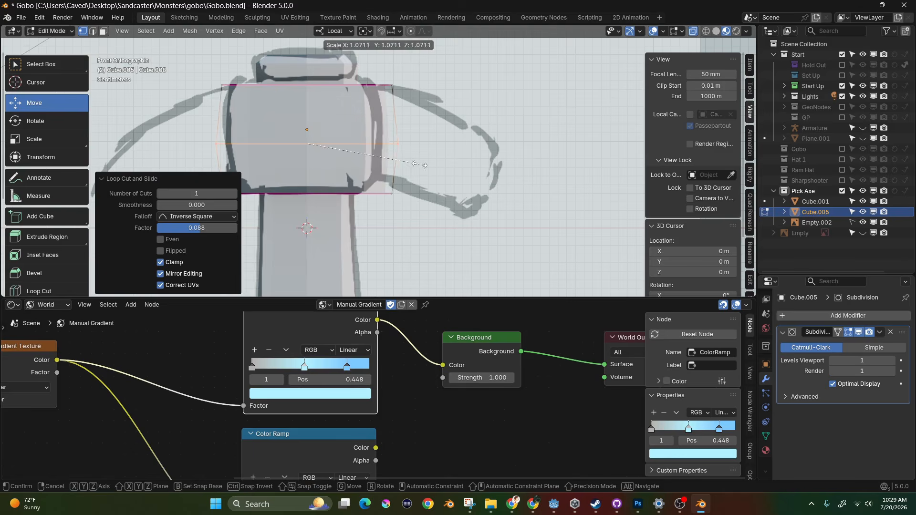
left_click(420, 164)
key("Tab")
scroll(374, 130, "up", 3)
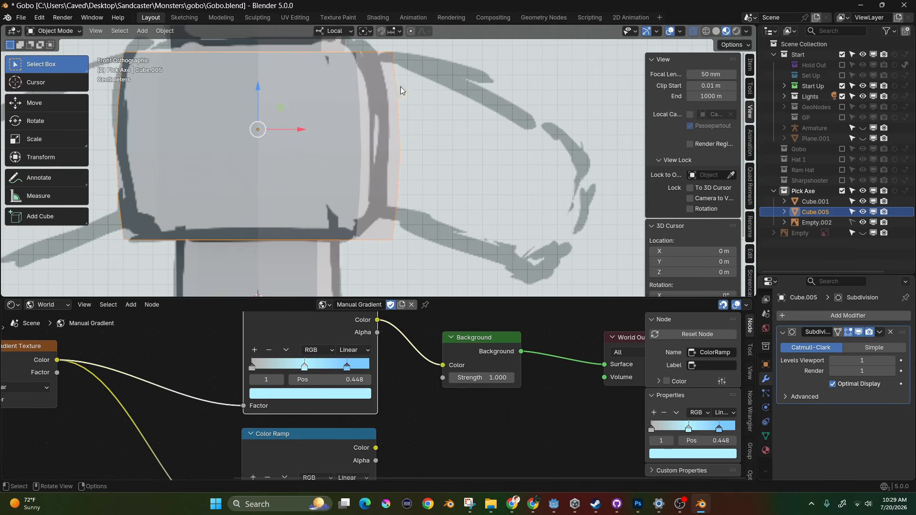
- Hide the pickaxe reference image and move the head block's middle edge loop slightly down
left_click(864, 222)
scroll(430, 138, "down", 2)
scroll(394, 98, "up", 2)
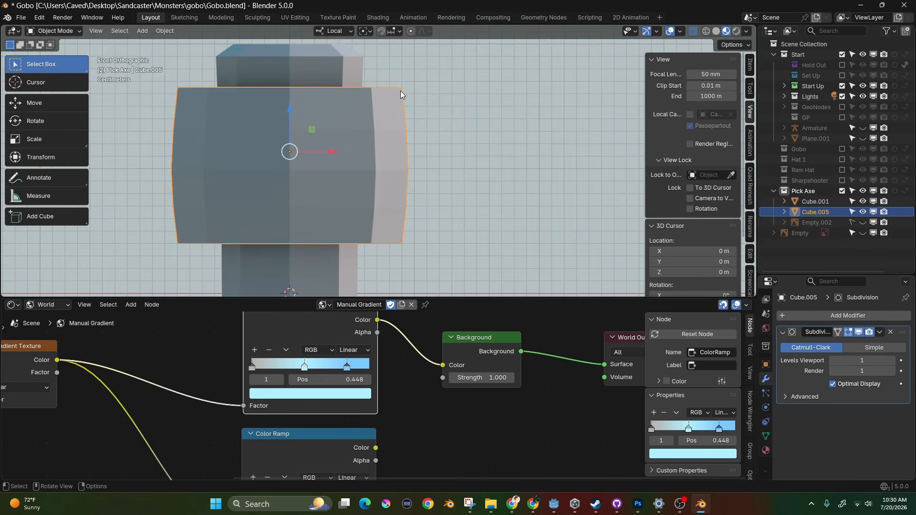
key("Tab")
left_click_drag(285, 143, 286, 153)
- Reduce the crease on the head block's top edges by 0.482 and on its bottom edges by a similar amount
left_click_drag(152, 83, 451, 124)
key("shift+e")
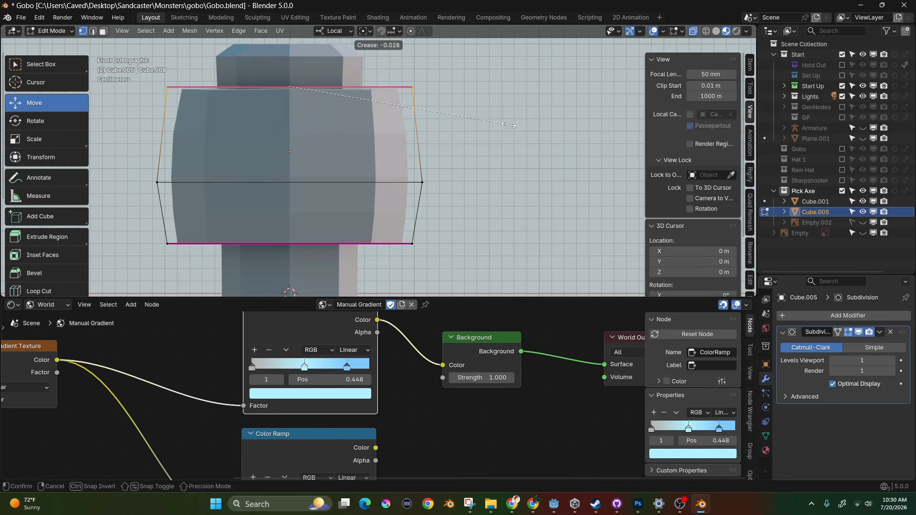
left_click(406, 110)
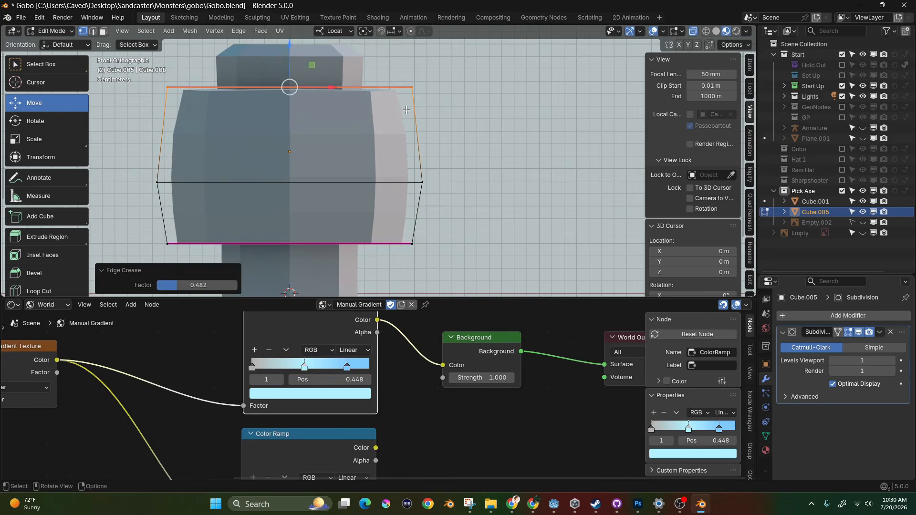
left_click(204, 245)
key("shift+e")
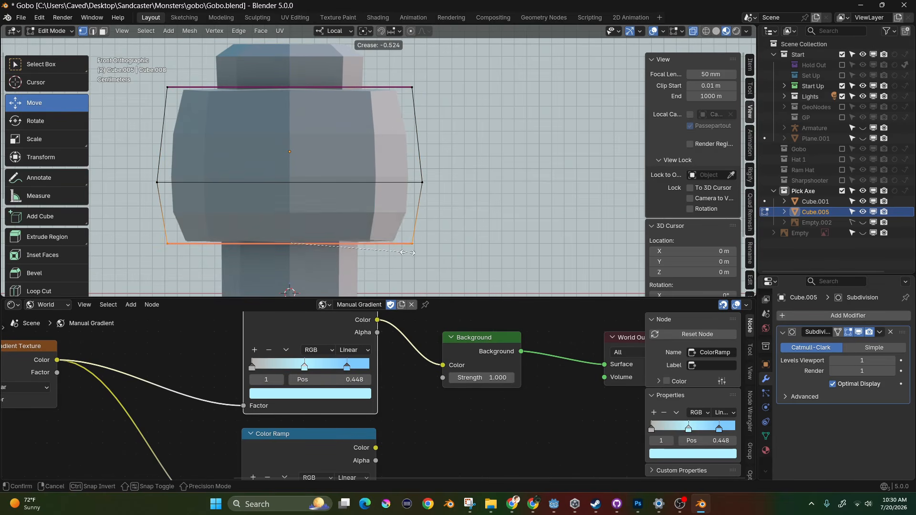
left_click(419, 253)
- Scale the head block's middle and bottom edge loops slightly outward, keeping their height locked
left_click_drag(165, 176, 433, 255)
key("s")
key("shift+z")
left_click(420, 251)
key("Tab")
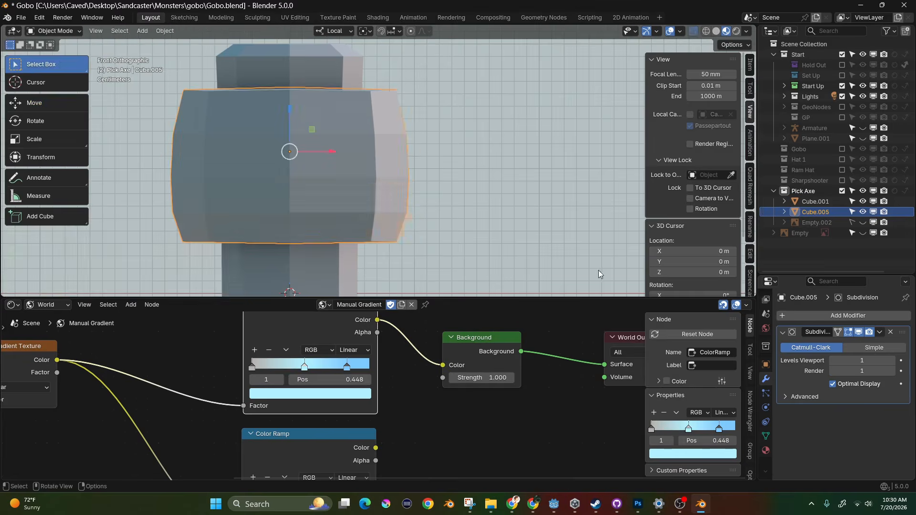
- Show the reference image again and raise the head block about 0.0039 m to align with the sketch
left_click(864, 223)
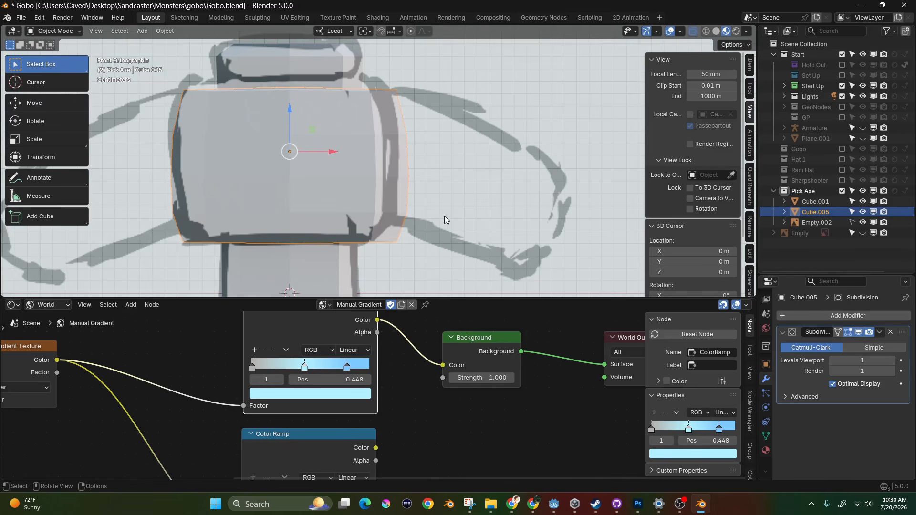
scroll(388, 215, "down", 1)
scroll(378, 205, "down", 1)
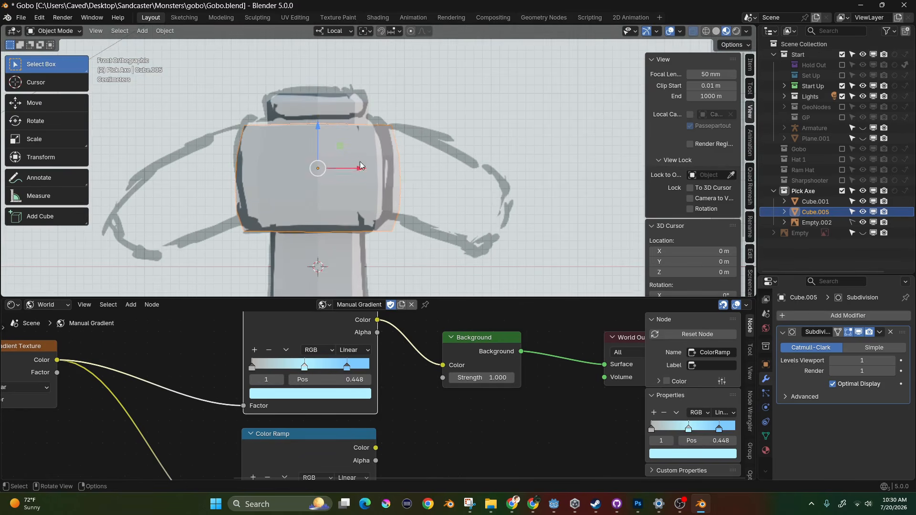
scroll(387, 179, "up", 2)
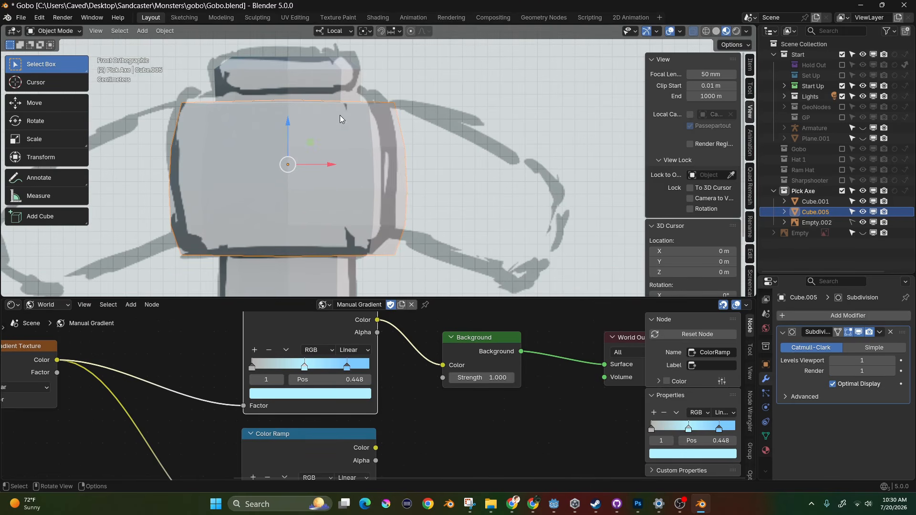
scroll(308, 110, "down", 2)
left_click_drag(293, 112, 295, 111)
- Add a cube, move it about 0.07 m sideways and 0.10 m up to the head's side, and scale it by 0.125 and 0.364
mouse_move(325, 120)
middle_mouse_down()
mouse_move(207, 176)
mouse_move(339, 148)
mouse_move(380, 116)
middle_mouse_up()
scroll(334, 110, "down", 2)
key("shift+a")
mouse_move(310, 162)
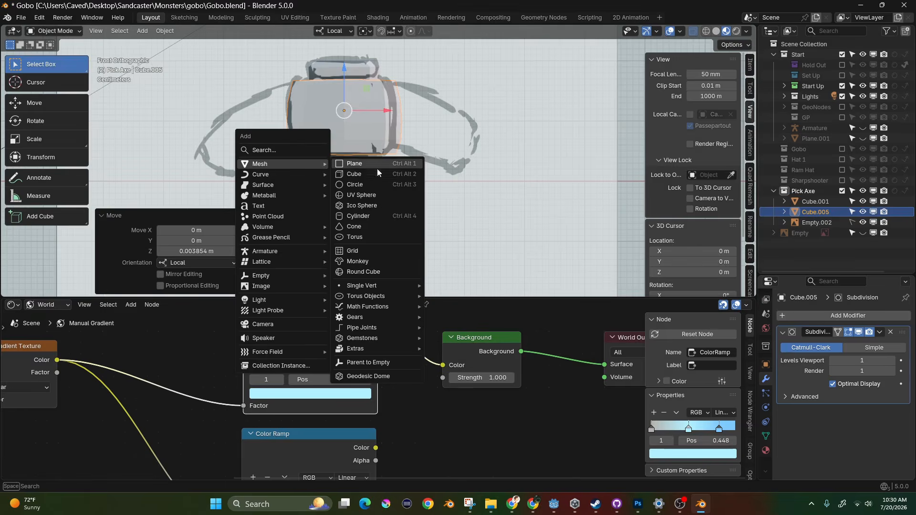
left_click(377, 166)
key("g")
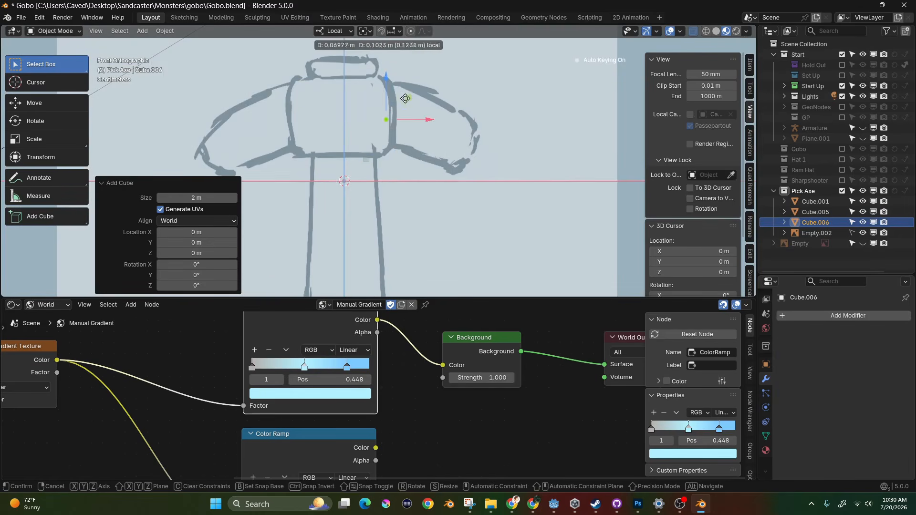
left_click(390, 106)
key("s")
left_click(398, 129)
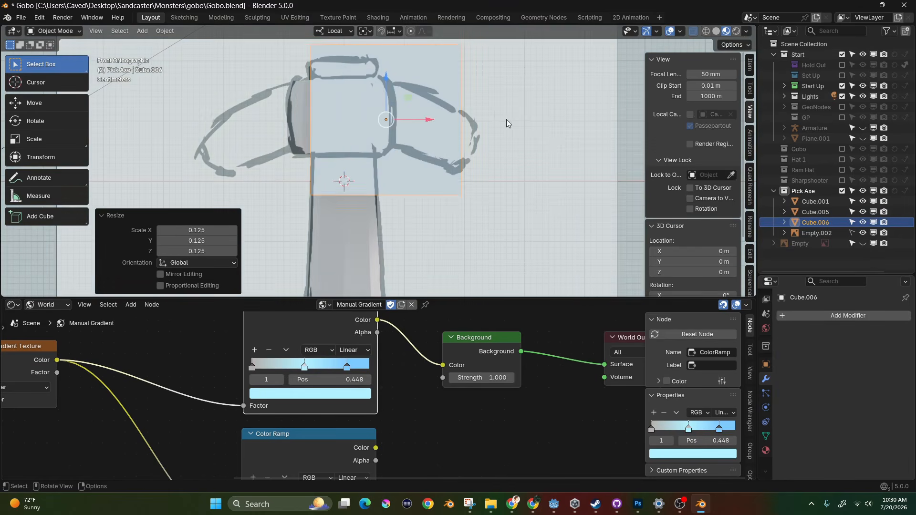
key("s")
left_click(432, 114)
- Mirror the new cube on X with the head block (Cube.005) as mirror object, and raise it about 0.0055 m
scroll(420, 117, "up", 2)
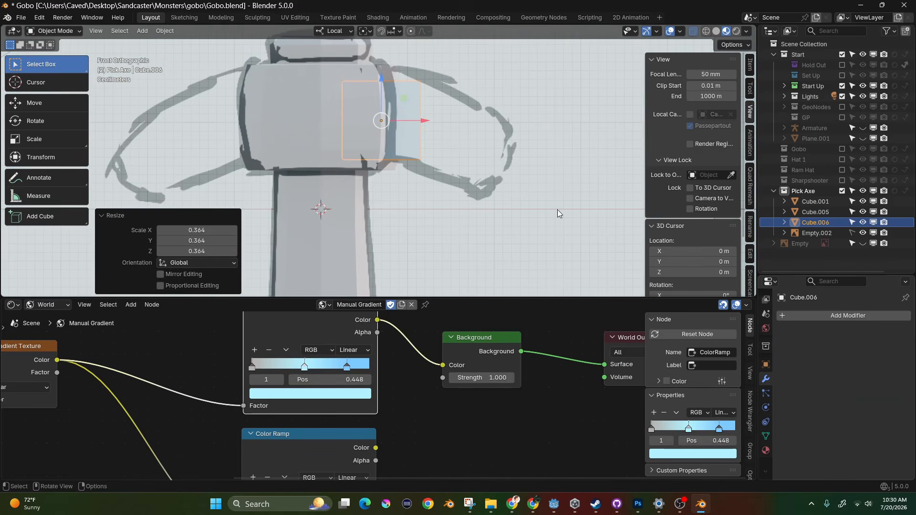
left_click(807, 317)
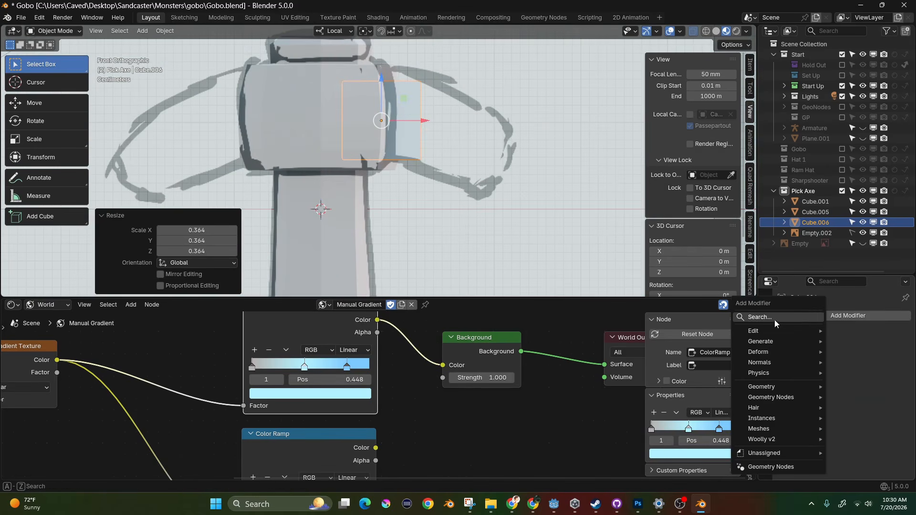
left_click(770, 321)
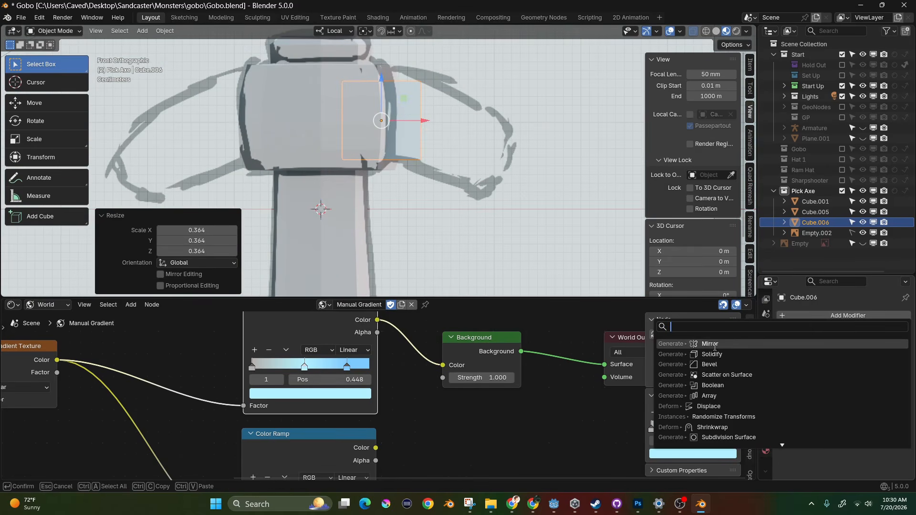
left_click(860, 342)
left_click(889, 386)
left_click(315, 119)
middle_click_drag(315, 119, 448, 132)
key("KP_1")
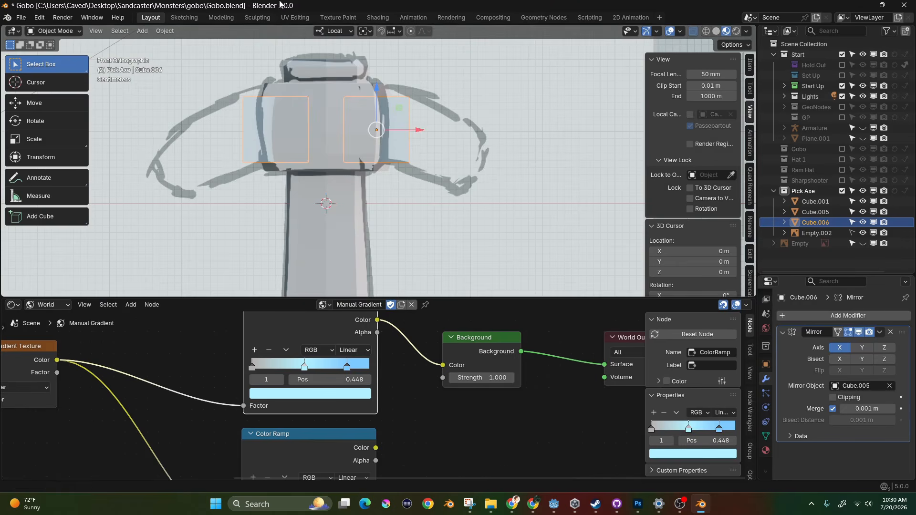
left_click_drag(374, 86, 376, 75)
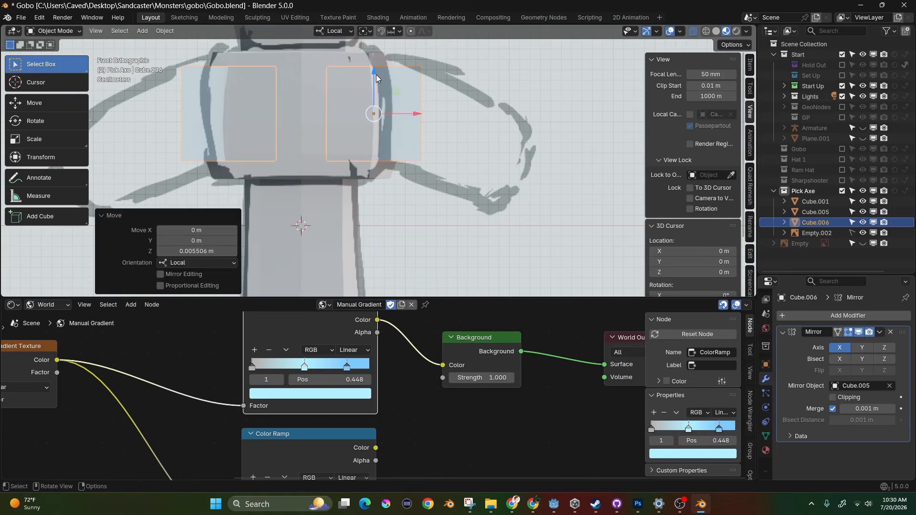
- Move the side cube's outer face inward about 0.0046 m and rotate it -19.8° to follow the sketched pick arm
key("Tab")
left_click_drag(455, 63, 394, 176)
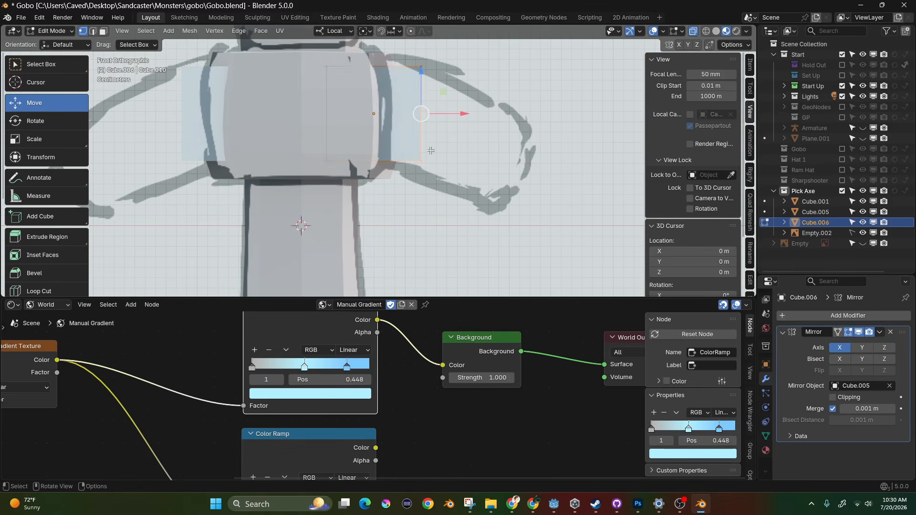
left_click_drag(445, 113, 442, 113)
key("r")
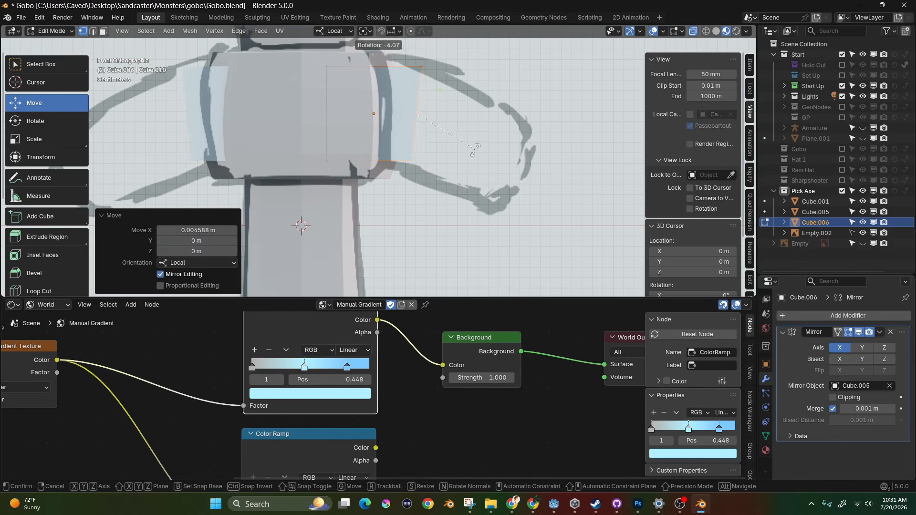
left_click(459, 157)
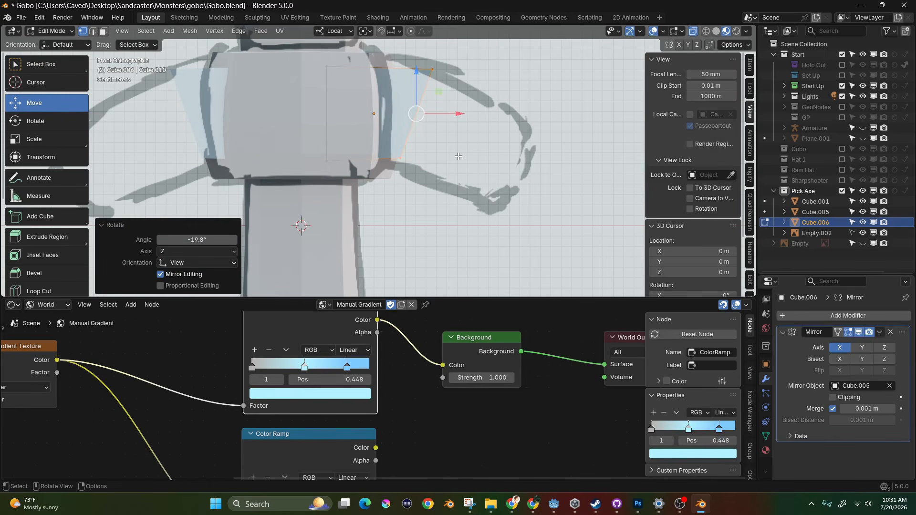
key("alt+a")
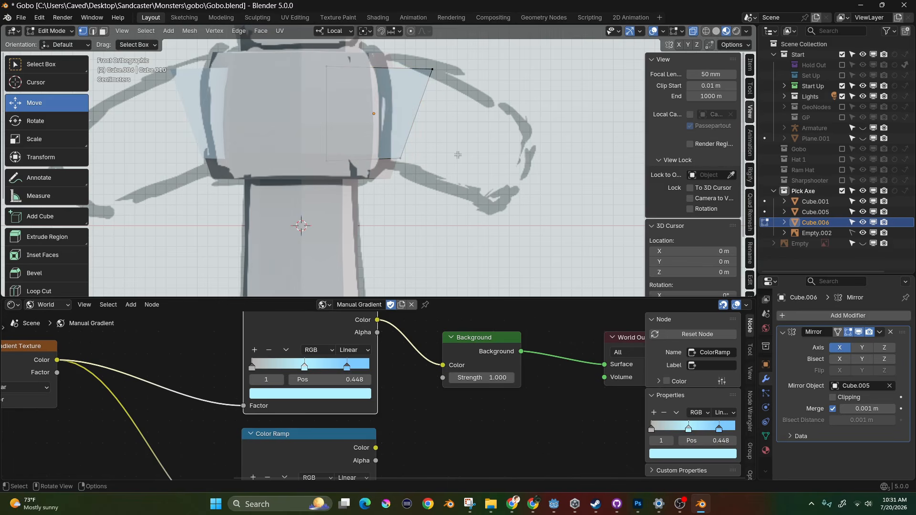
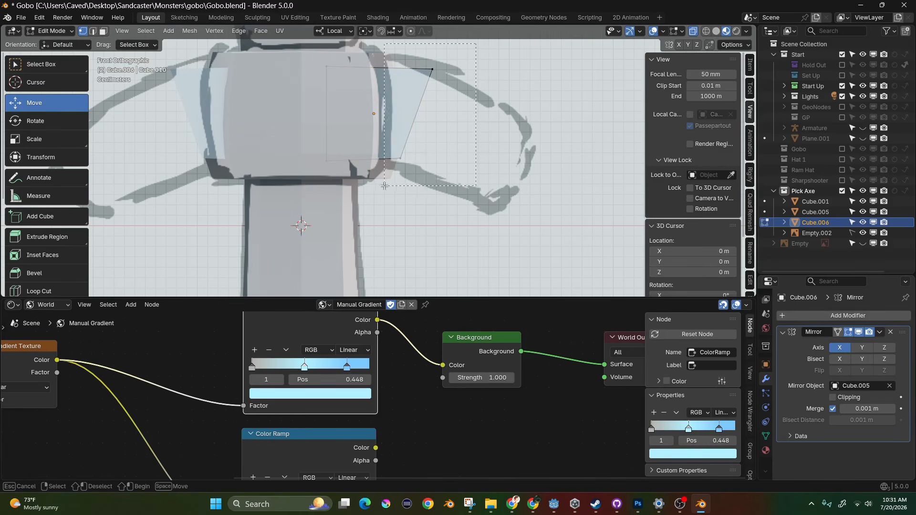
- Extrude the side cube's outer face about 0.114 m, scale the new end down and move it onto the sketched pick tip
key("e")
left_click(512, 226)
scroll(521, 210, "down", 3)
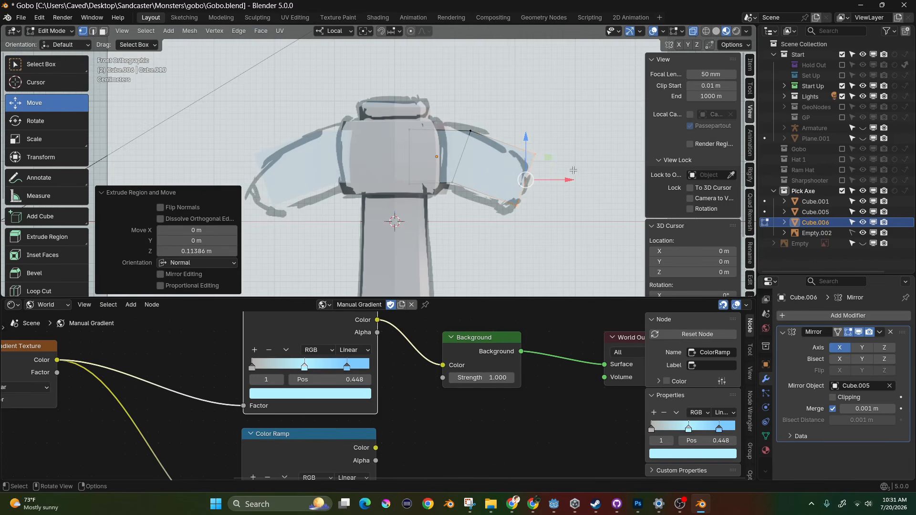
key("s")
left_click(562, 188)
key("g")
left_click(540, 211)
- Move the pick arm's tip, upper middle and inner upper corner vertices to follow the sketched outline
left_click_drag(565, 135, 509, 180)
key("g")
left_click(522, 187)
left_click_drag(455, 117, 494, 152)
key("g")
left_click(500, 153)
left_click_drag(383, 110, 431, 148)
key("g")
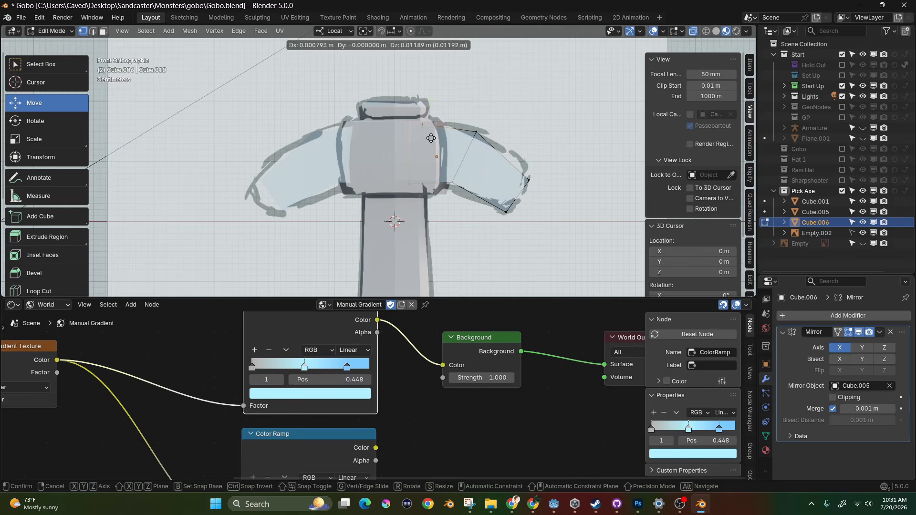
left_click(431, 138)
- From the top view, scale the entire pick arm mesh along local Y by about 1.08
key("Tab")
middle_click_drag(388, 134, 517, 210)
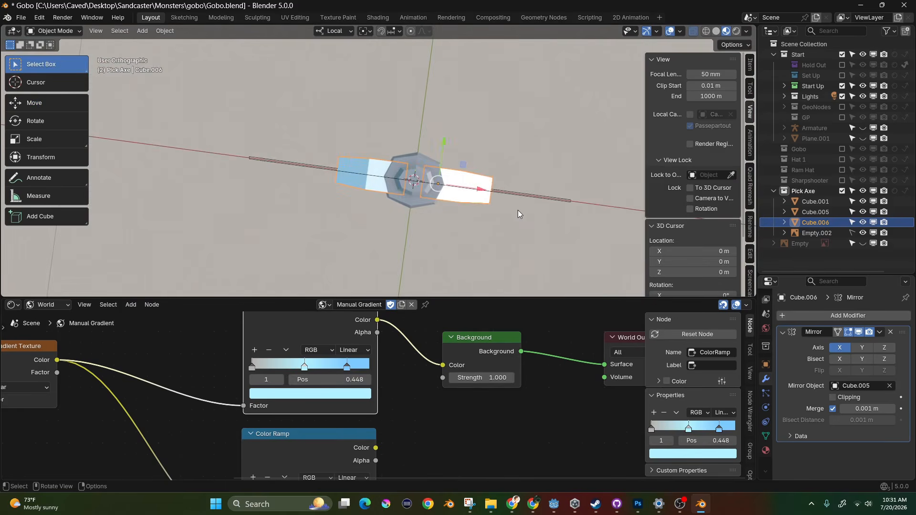
key("KP_7")
scroll(517, 210, "up", 4)
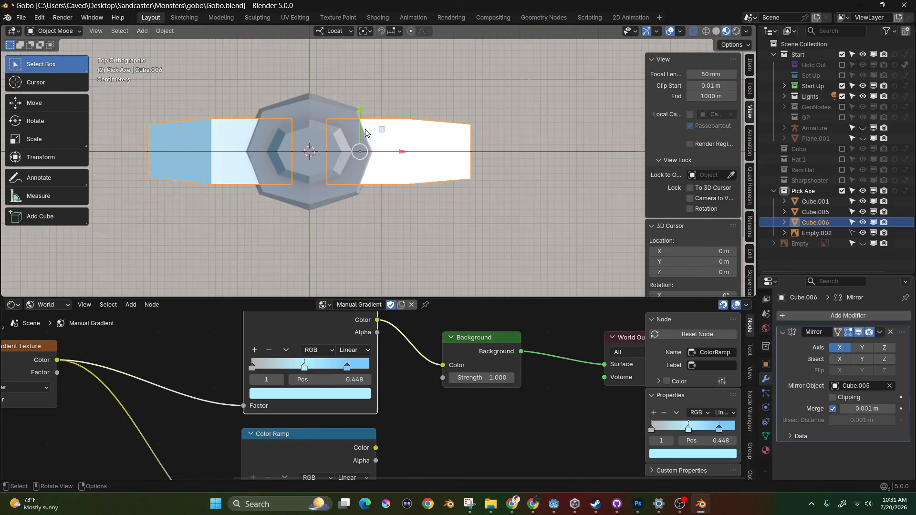
scroll(366, 138, "up", 2)
scroll(470, 116, "down", 3)
key("Tab")
left_click_drag(552, 78, 299, 234)
left_click_drag(335, 94, 425, 174)
left_click_drag(503, 194, 502, 194)
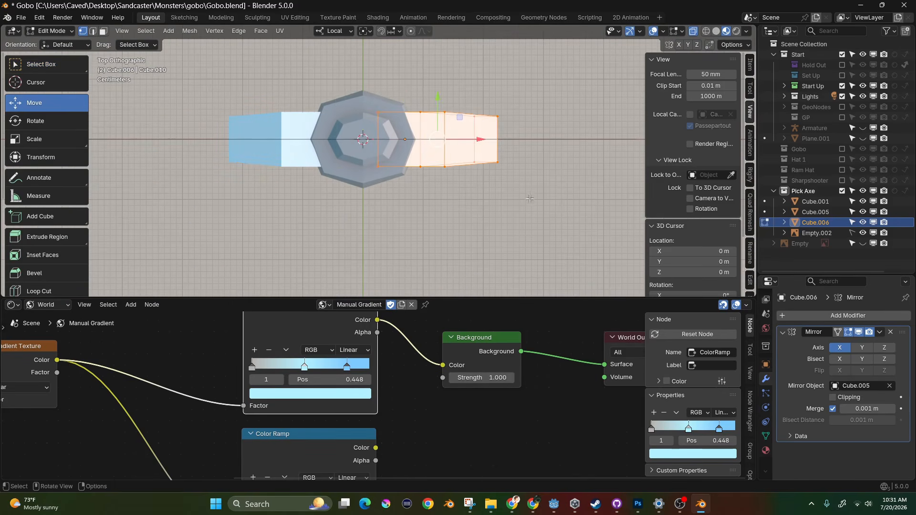
key("s")
key("y")
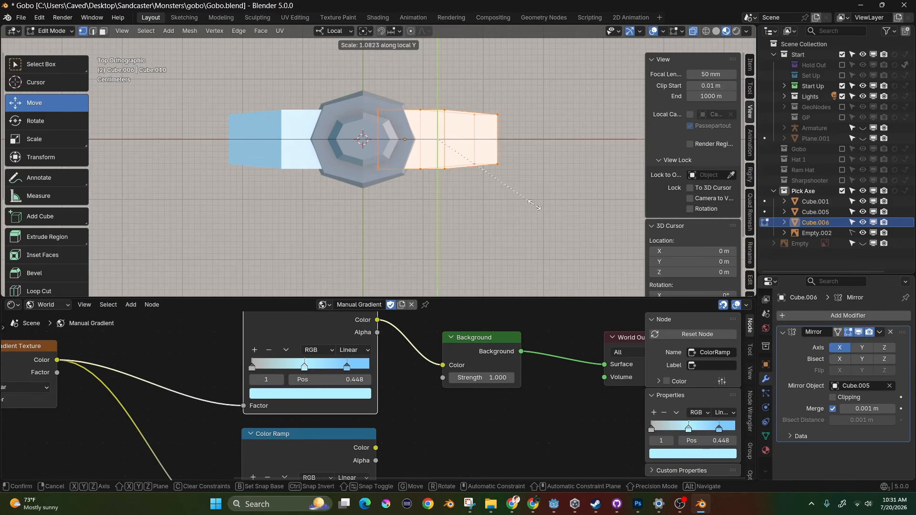
left_click(537, 202)
- Taper the pick arm along local Y, scaling its outer end by 0.938 and its middle loop by 0.969
left_click_drag(558, 81, 460, 191)
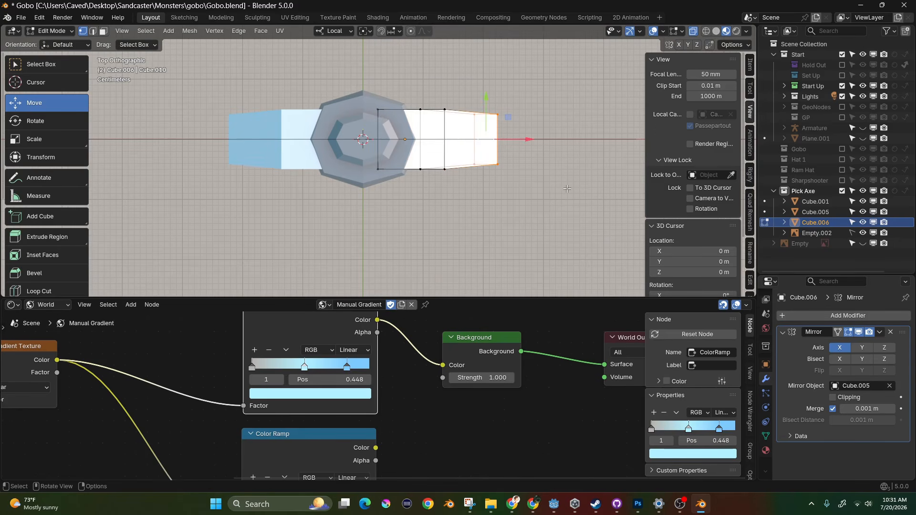
key("s")
key("y")
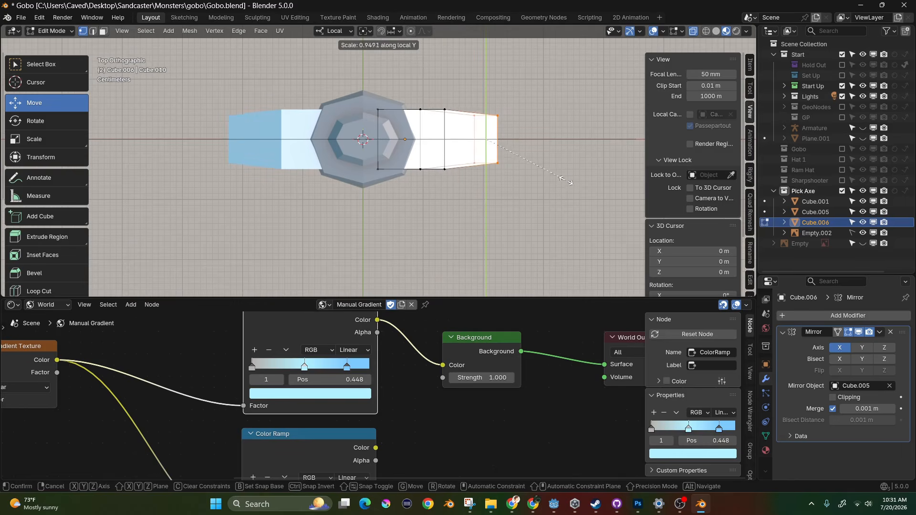
left_click(566, 179)
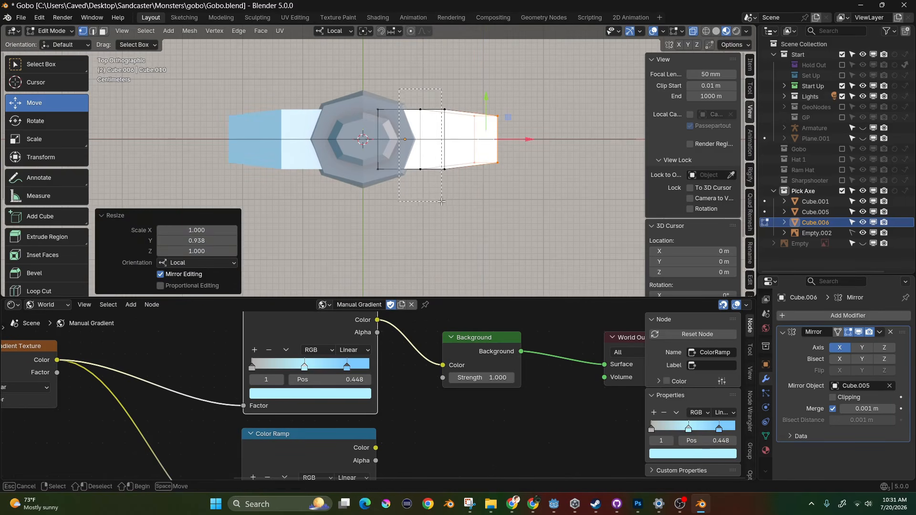
left_click_drag(399, 93, 452, 196)
key("s")
key("y")
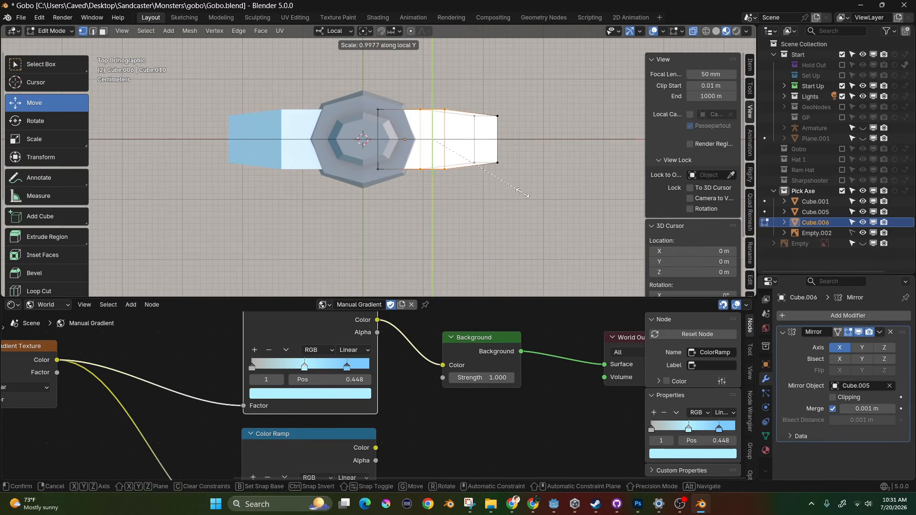
left_click(523, 187)
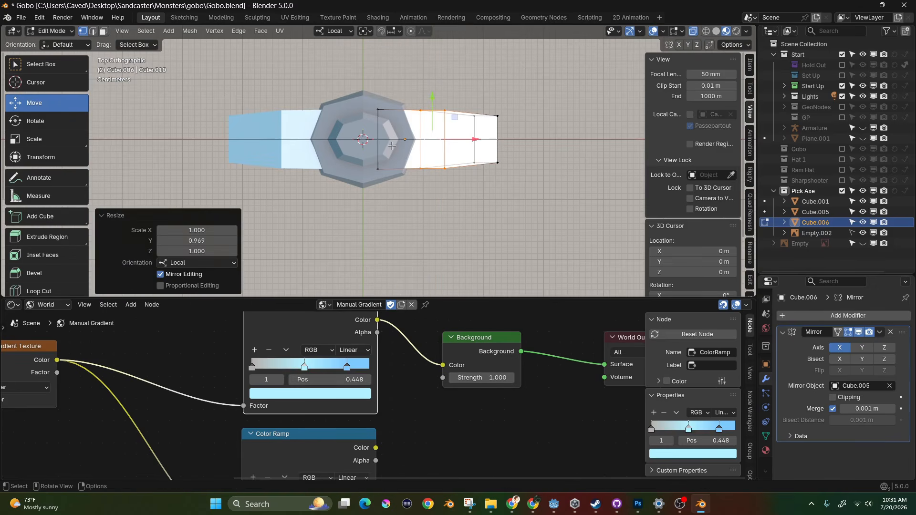
- Bevel the pick arm's middle loop by 0.453 m with one segment and move it 0.0101 m in X and -0.0032 m in Z
key("KP_1")
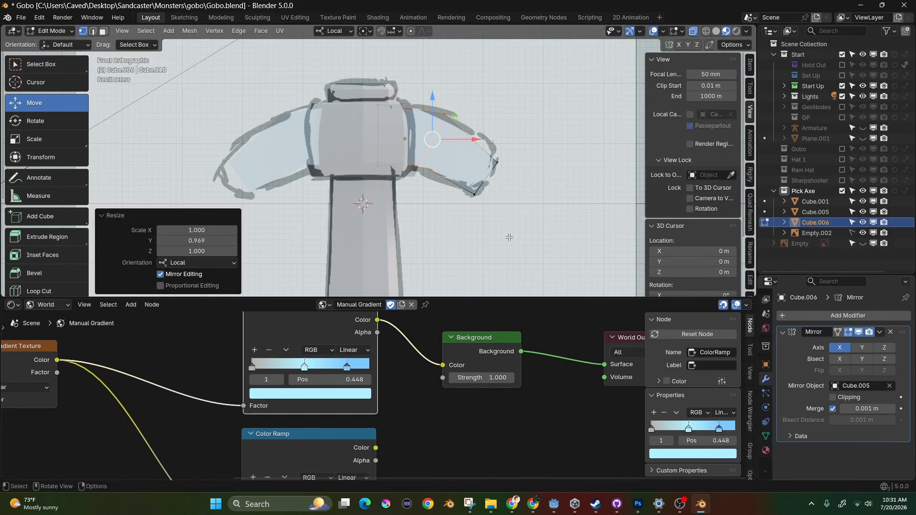
scroll(367, 91, "up", 4)
key("b")
left_click_drag(396, 151, 429, 168)
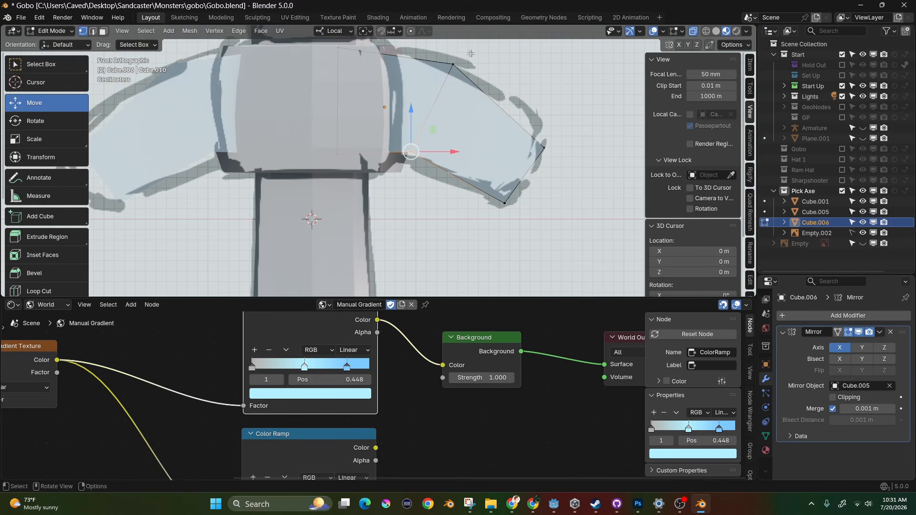
left_click_drag(462, 60, 436, 144, "shift")
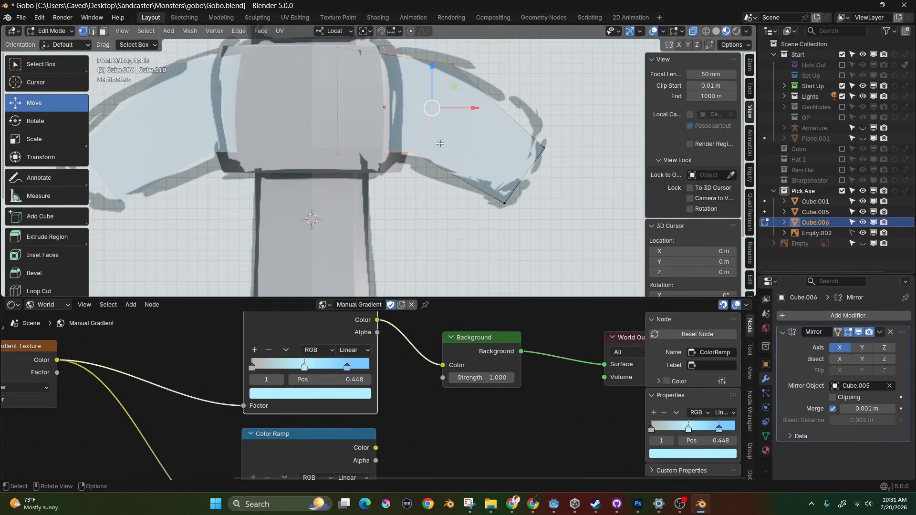
key("ctrl+b")
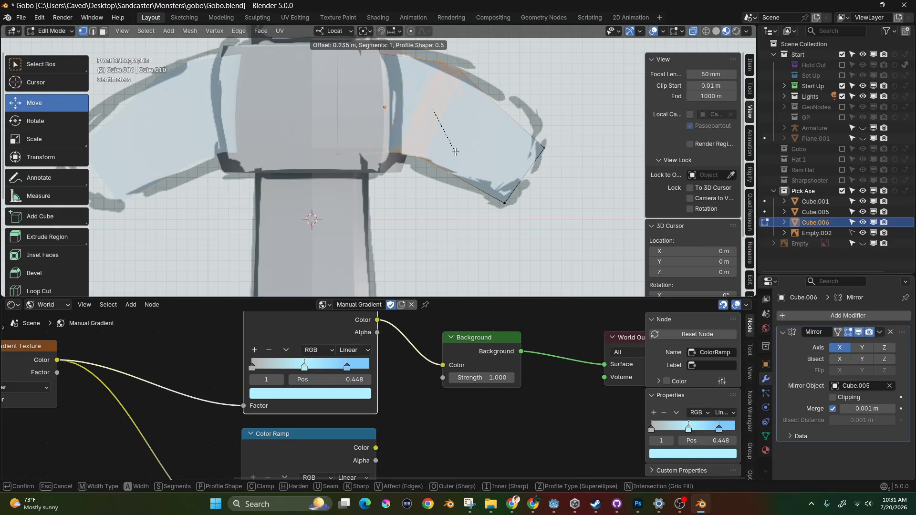
left_click(462, 161)
key("g")
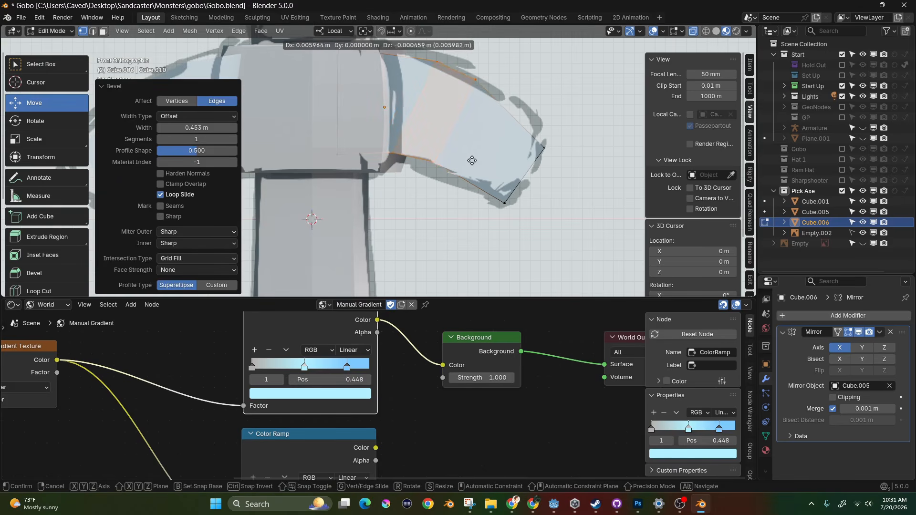
left_click(476, 163)
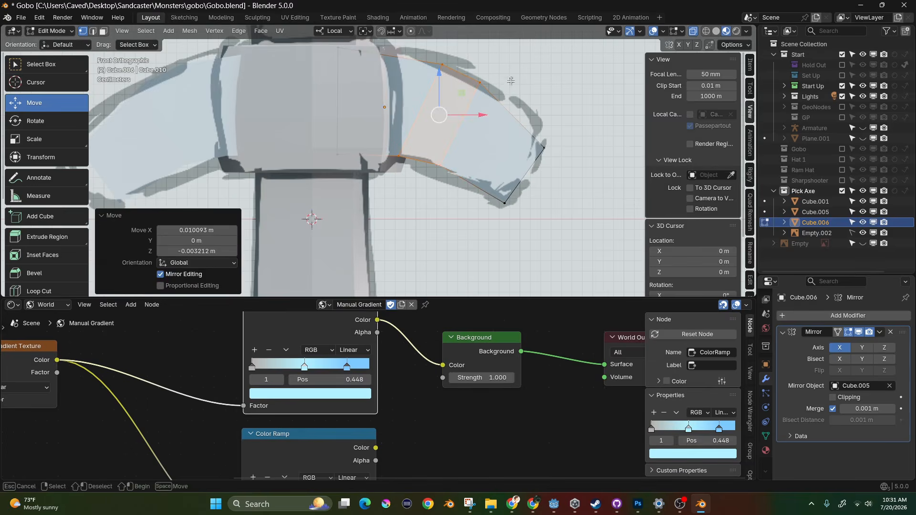
- Move the outer bevelled loop 0.0101 m in X and -0.0069 m in Z, and rotate it -12.4° to follow the sketched curve
key("g")
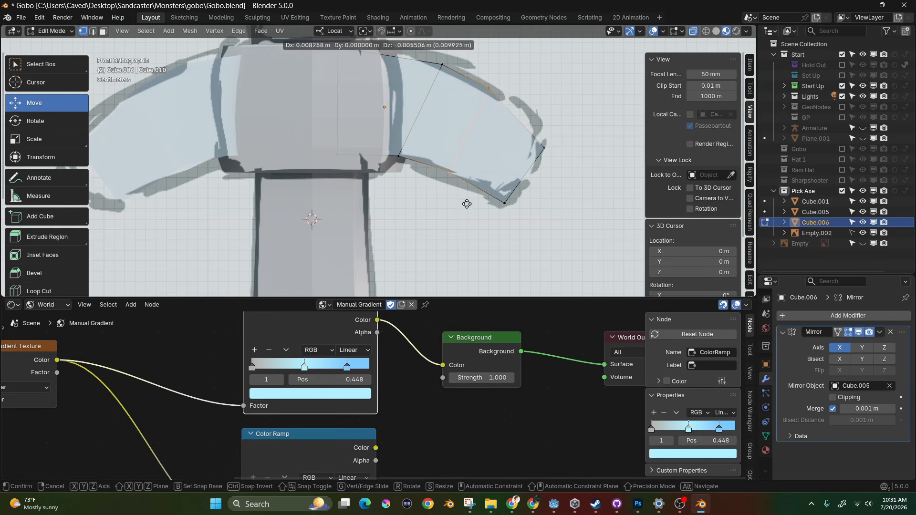
left_click(467, 204)
key("r")
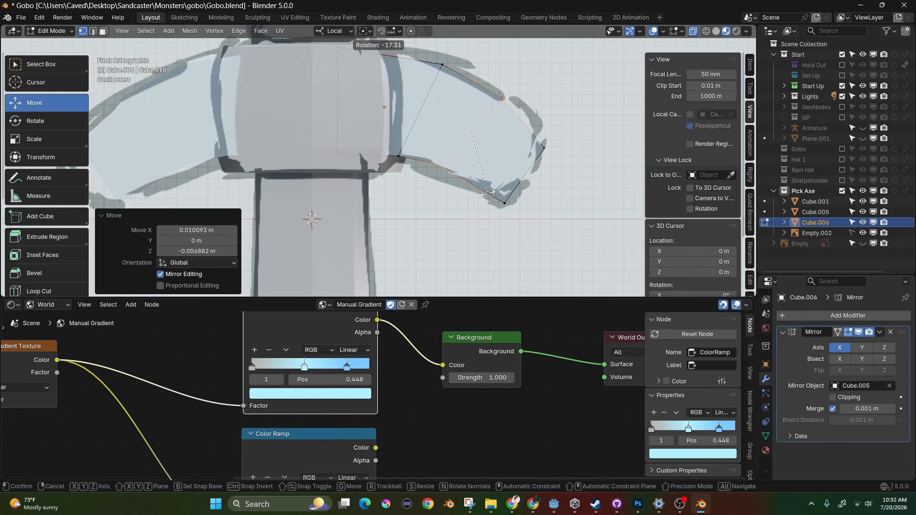
left_click(492, 192)
scroll(484, 197, "down", 1)
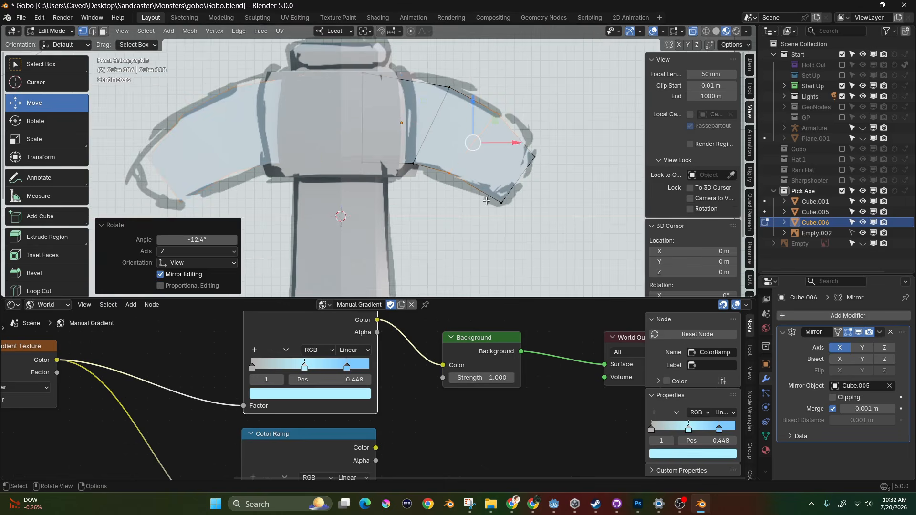
key("Tab")
middle_click_drag(485, 186, 439, 165)
key("KP_1")
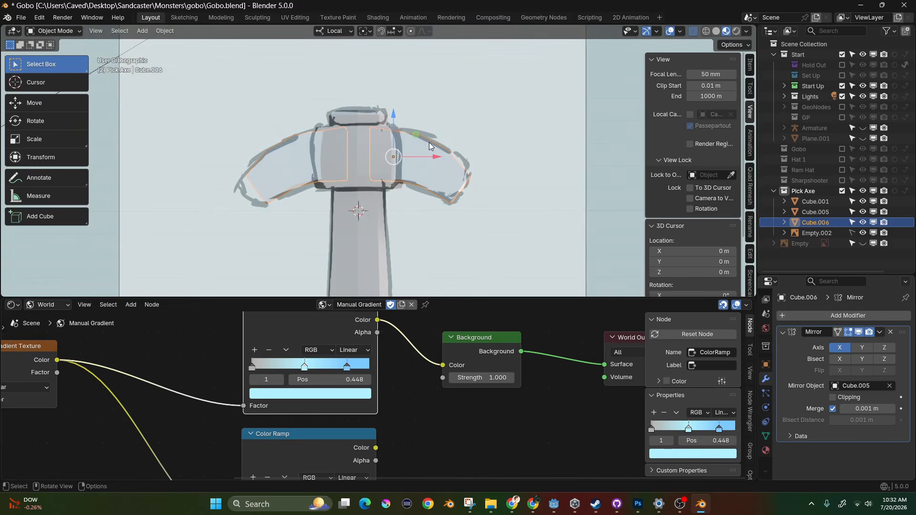
- Move the pick arm's inner end outward inside the head block and nudge the upper vertices of the inner loop onto the sketch
scroll(428, 142, "up", 3)
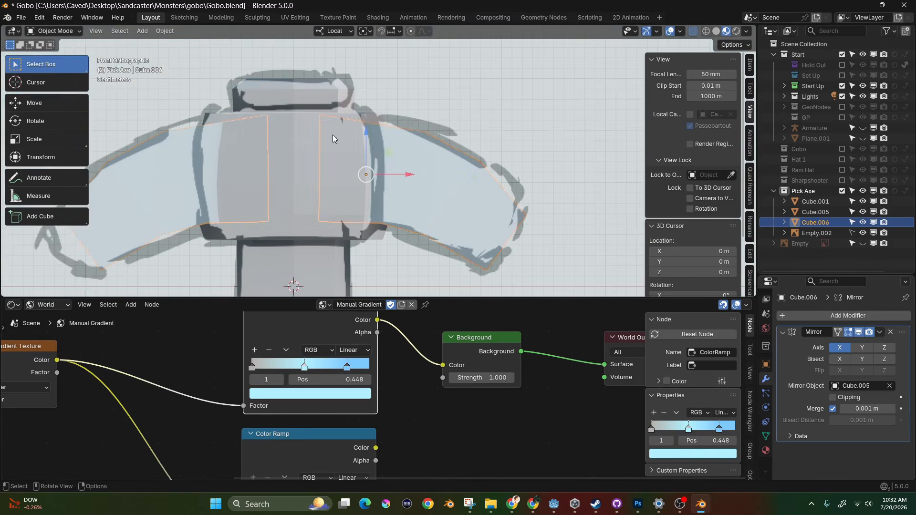
key("Tab")
left_click_drag(291, 90, 352, 241)
left_click_drag(357, 169, 384, 172)
left_click_drag(332, 94, 353, 99)
left_click_drag(481, 114, 392, 155)
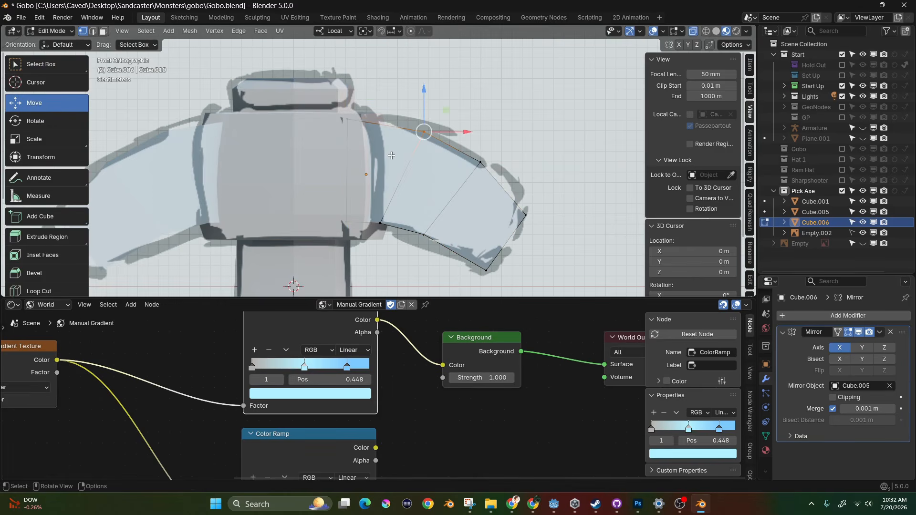
left_click_drag(447, 113, 443, 108)
- Reposition the pick arm's lower inner-loop vertices and the upper vertices of the outer loop to match the sketched curve
left_click_drag(398, 215, 432, 238)
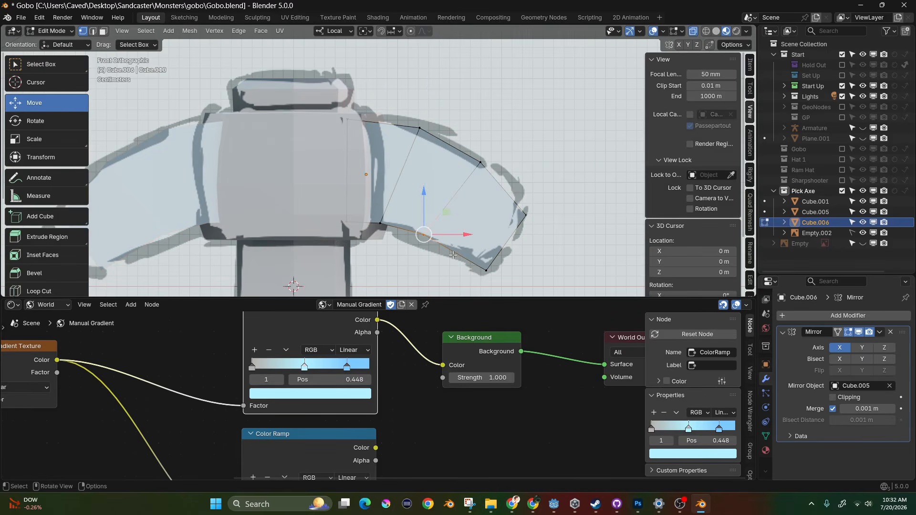
key("g")
left_click(462, 261)
left_click_drag(454, 137, 503, 186)
key("g")
left_click(511, 186)
key("Tab")
middle_click_drag(509, 182, 488, 184)
key("KP_1")
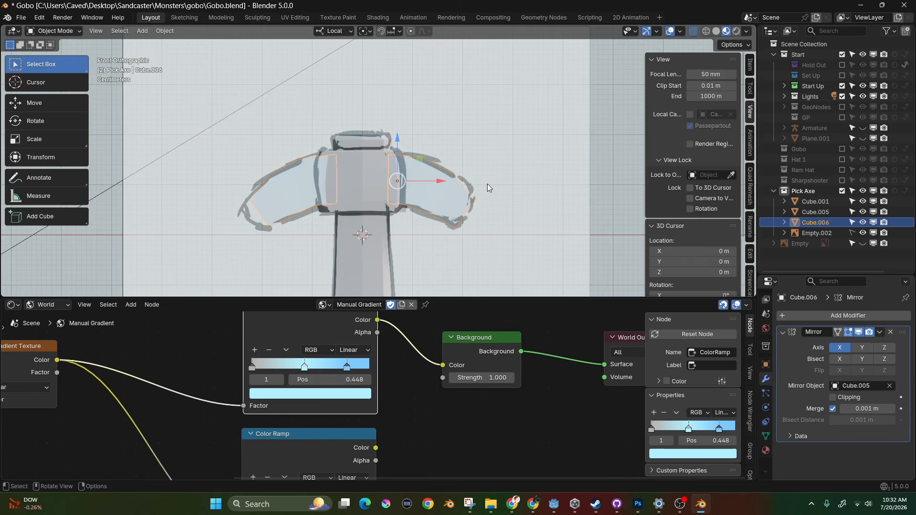
- Hide the reference image Empty.002 and check the pickaxe shape from several angles
left_click(863, 232)
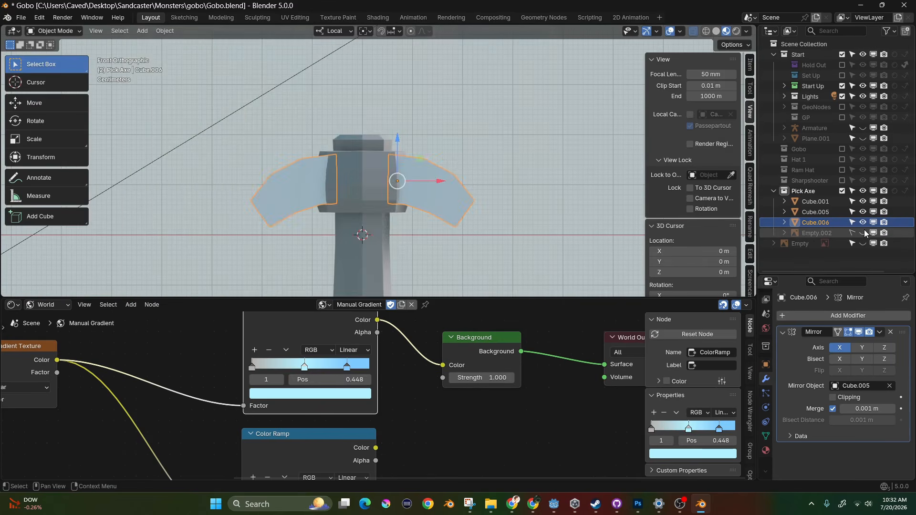
scroll(418, 127, "down", 3)
middle_click_drag(417, 127, 420, 183)
scroll(420, 180, "up", 1)
scroll(420, 180, "down", 2)
key("KP_1")
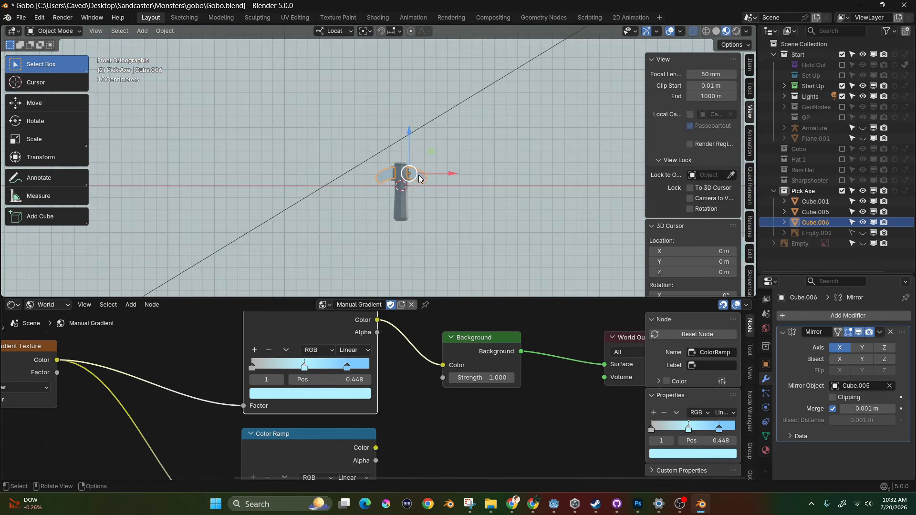
- Link the head block's material to the pick arms, leaving only the arms selected
scroll(419, 183, "up", 6)
left_click(385, 181, "shift")
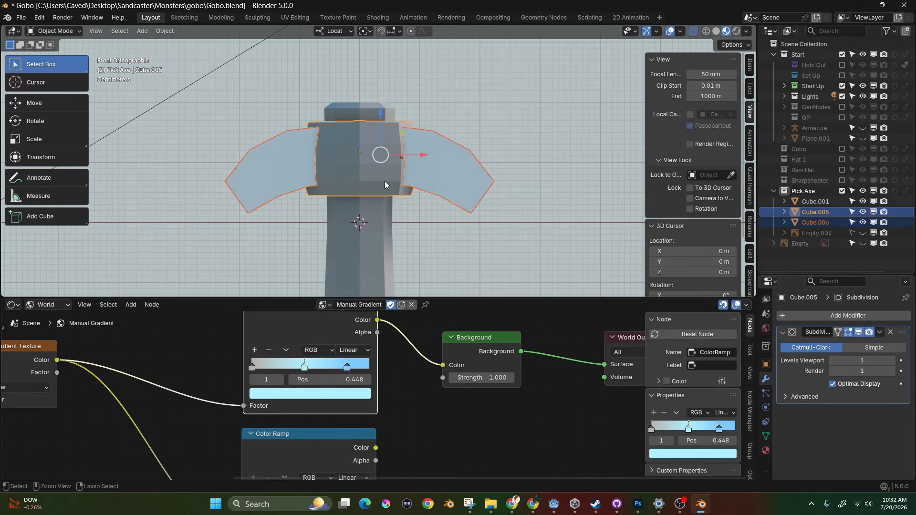
key("ctrl+l")
left_click(385, 182)
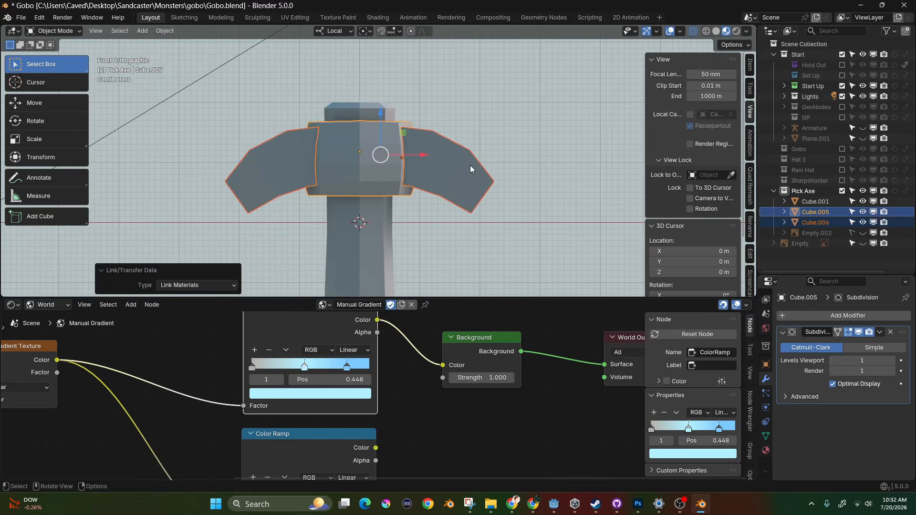
left_click(469, 165)
- Lengthen the pick arms by moving their outer sections outward and slightly down, and refine the outer loop's upper vertices
scroll(466, 159, "down", 1)
scroll(466, 179, "up", 1)
middle_click_drag(465, 191, 449, 147, "shift")
key("Tab")
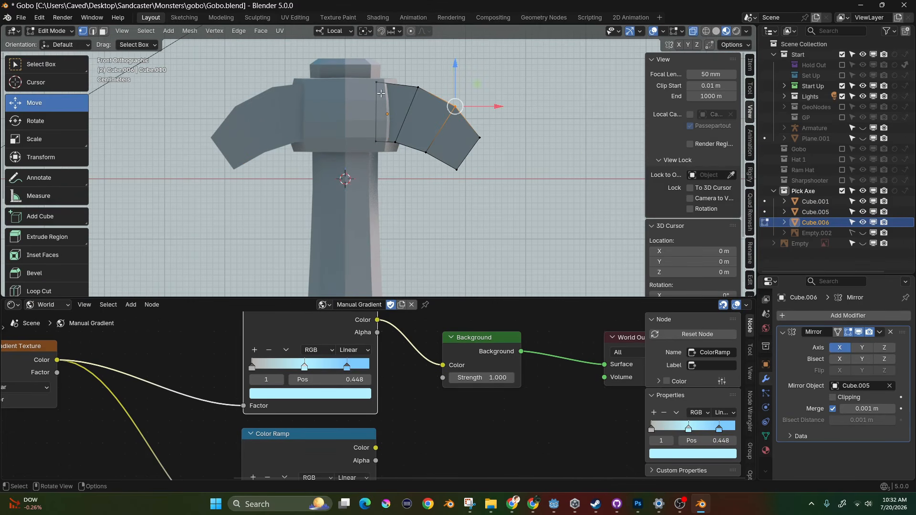
key("Tab")
key("Tab")
left_click_drag(530, 79, 389, 181)
left_click_drag(482, 130, 495, 132)
left_click_drag(457, 94, 457, 98)
left_click_drag(540, 88, 500, 122)
left_click(458, 128)
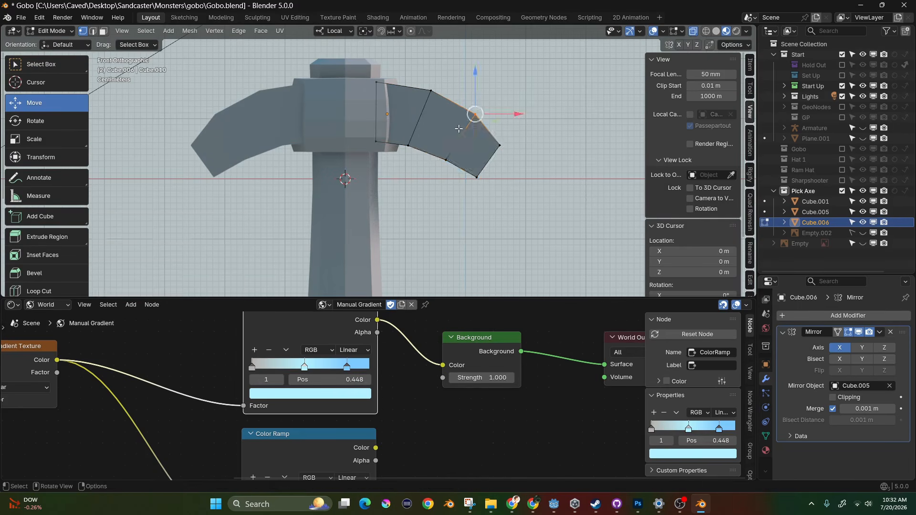
- Nudge the upper vertex next to the right blade's tip by about -0.0008 m in X and -0.0032 m in Z
key("g")
left_click(483, 134)
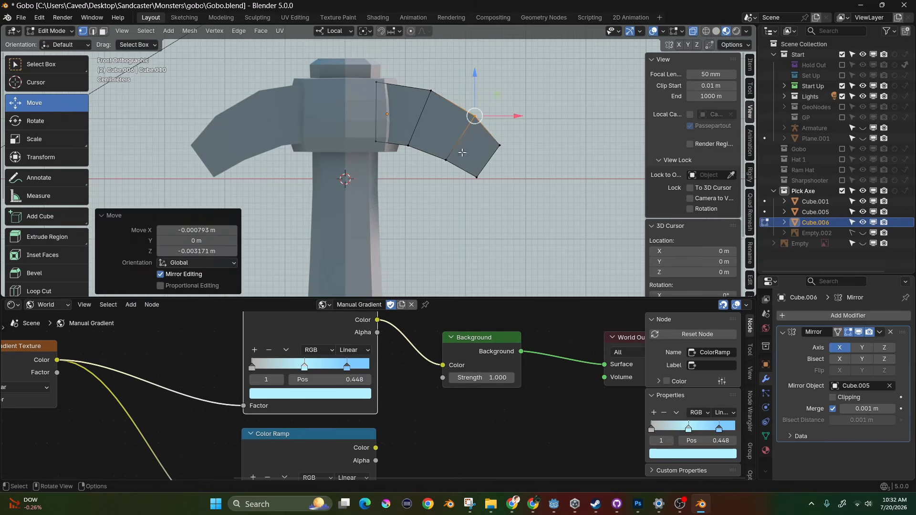
scroll(448, 164, "down", 2)
key("Tab")
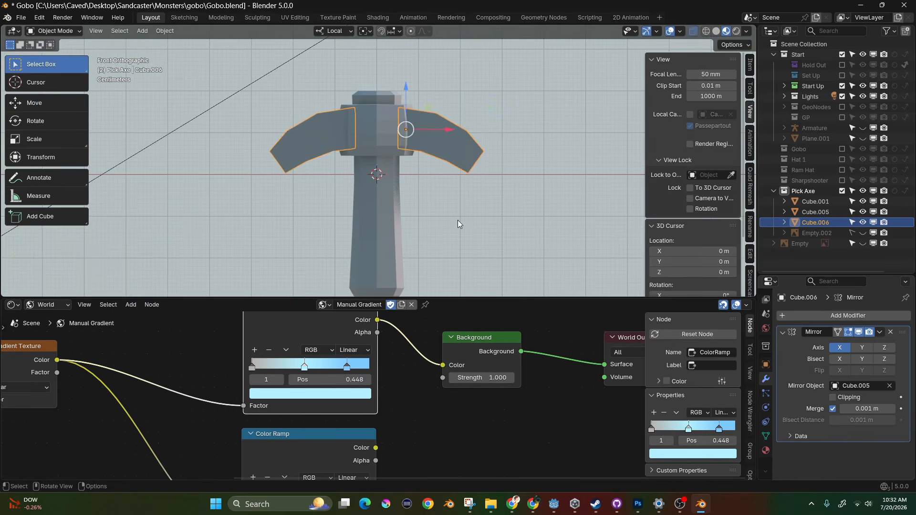
- Try to shift the same upper blade vertex about -0.055 m along the local X axis
scroll(457, 220, "up", 1)
key("Tab")
key("g")
key("x")
left_click(483, 149)
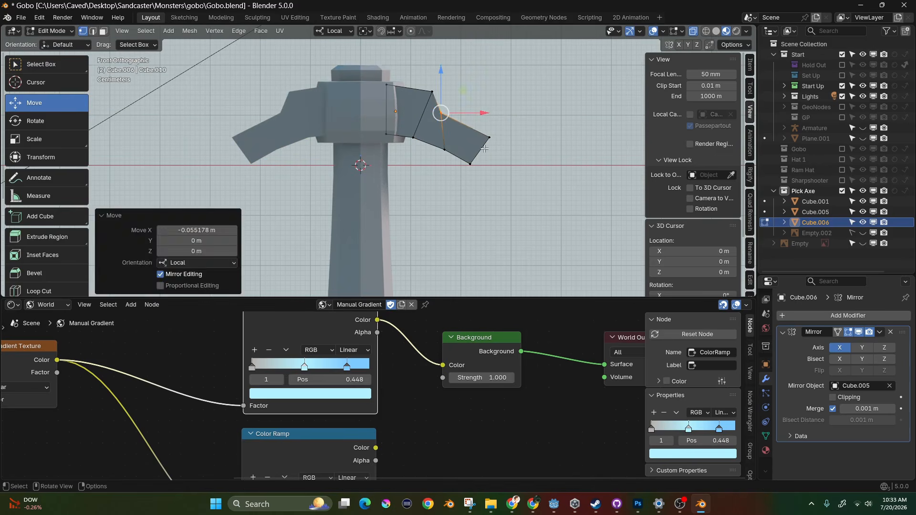
key("ctrl+z")
- Move the upper tip vertex of the right blade inward by about 0.005 m and down by about 0.012 m
left_click(489, 138)
key("g")
key("x")
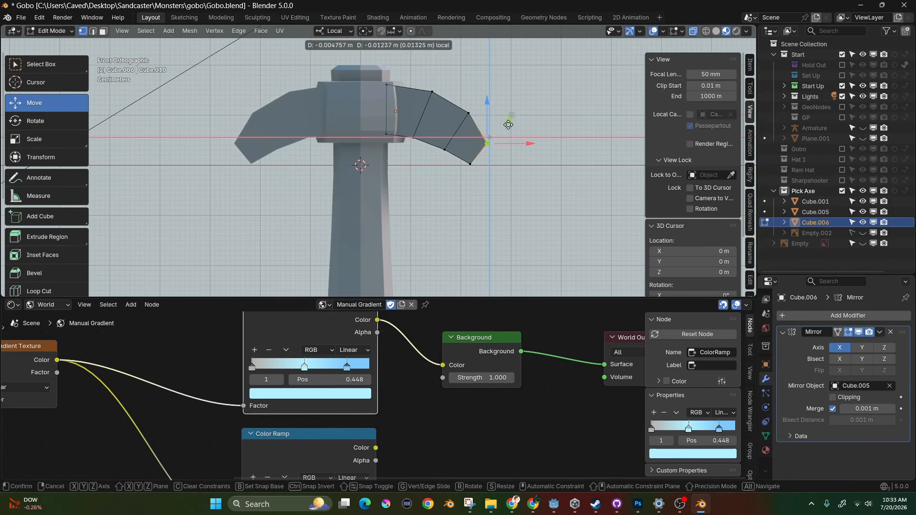
left_click(508, 125)
- Nudge the two middle vertices along the right blade's upper edge by about 0.001 to 0.002 m to even out the curve
left_click(469, 113)
key("g")
key("x")
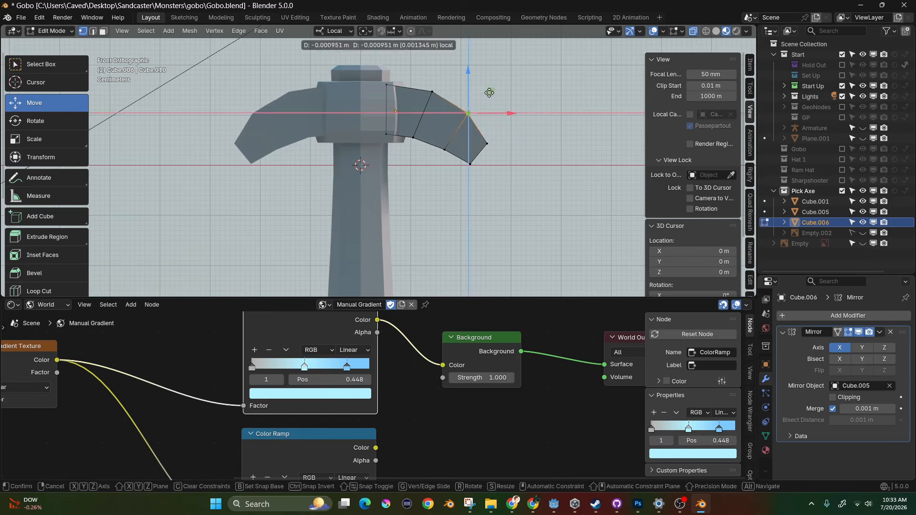
left_click(489, 92)
left_click(437, 87)
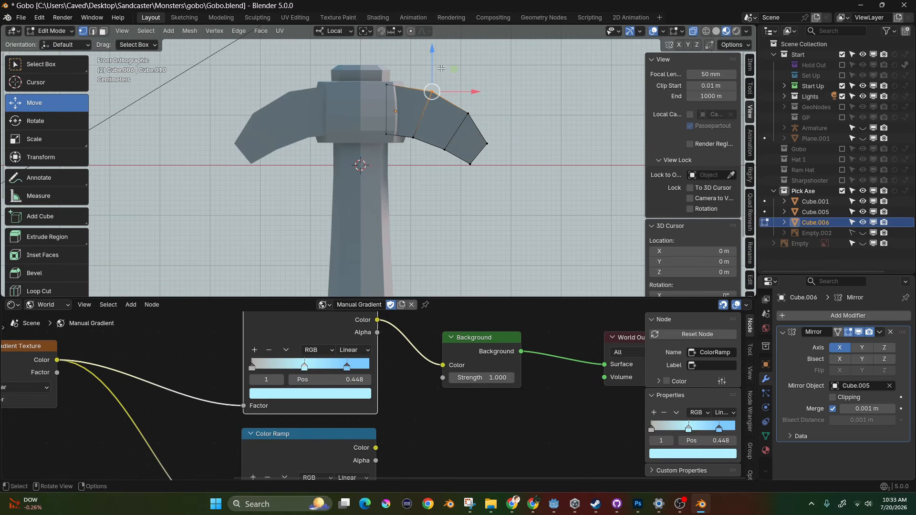
key("g")
key("x")
left_click(459, 93)
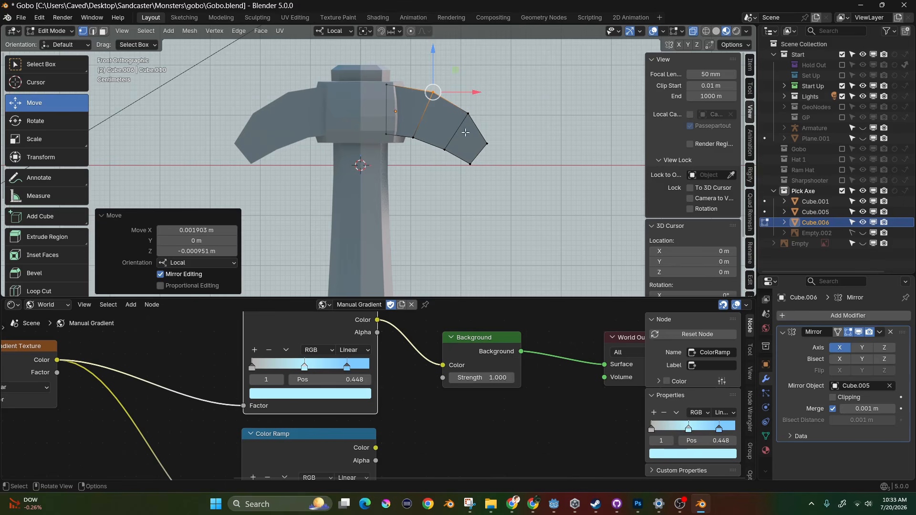
- Select the lower vertices of the right blade, nudge them very slightly, and return to Object Mode
left_click_drag(406, 129, 454, 171)
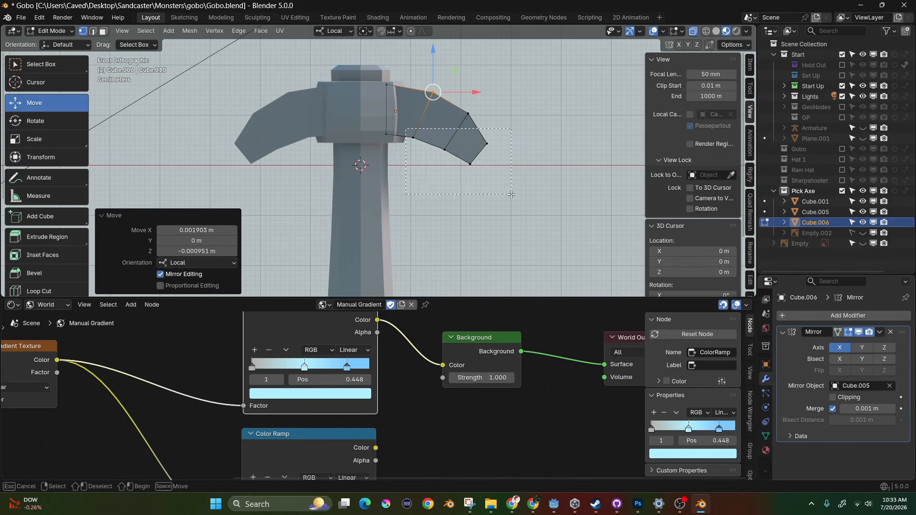
left_click_drag(511, 194, 512, 194)
left_click_drag(473, 115, 474, 114)
scroll(472, 119, "down", 1)
key("Tab")
- Examine the pickaxe's overall silhouette with nothing selected, from a distance, close up and from the front
scroll(453, 162, "down", 5)
scroll(462, 193, "up", 2)
left_click(462, 192)
scroll(440, 124, "up", 5)
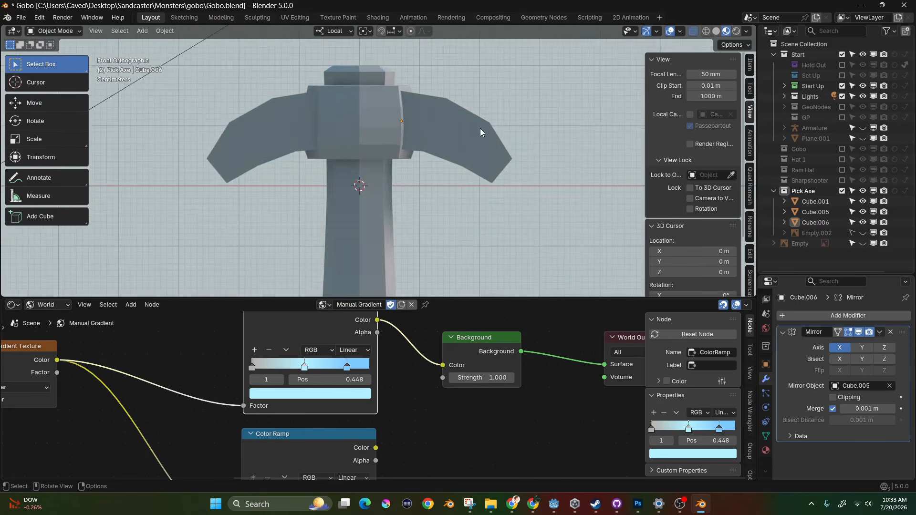
scroll(487, 153, "down", 5)
mouse_move(501, 179)
middle_mouse_down()
mouse_move(380, 190)
mouse_move(506, 192)
middle_mouse_up()
scroll(494, 185, "up", 1)
key("KP_1")
scroll(478, 143, "up", 6)
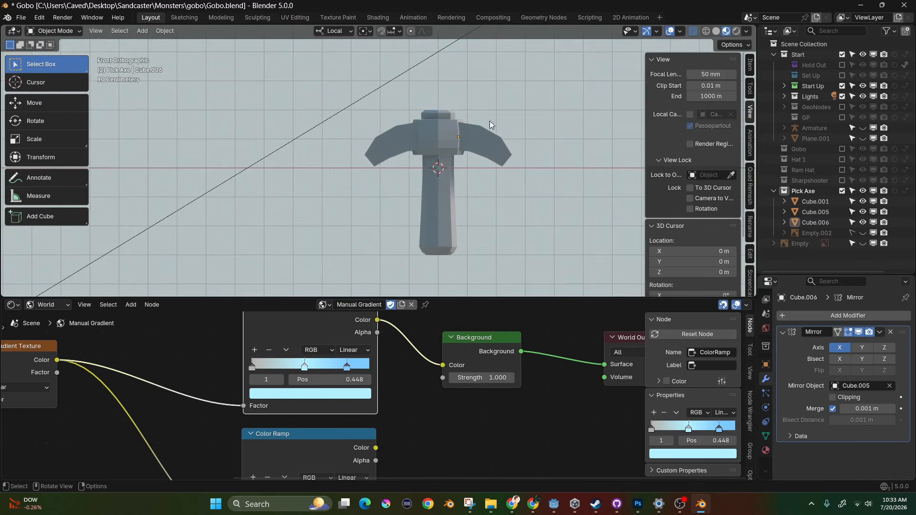
- Edit the blade mesh again and raise the upper-edge vertex nearest the head slightly
scroll(486, 125, "up", 4)
left_click(482, 137)
key("Tab")
left_click_drag(472, 88, 504, 126)
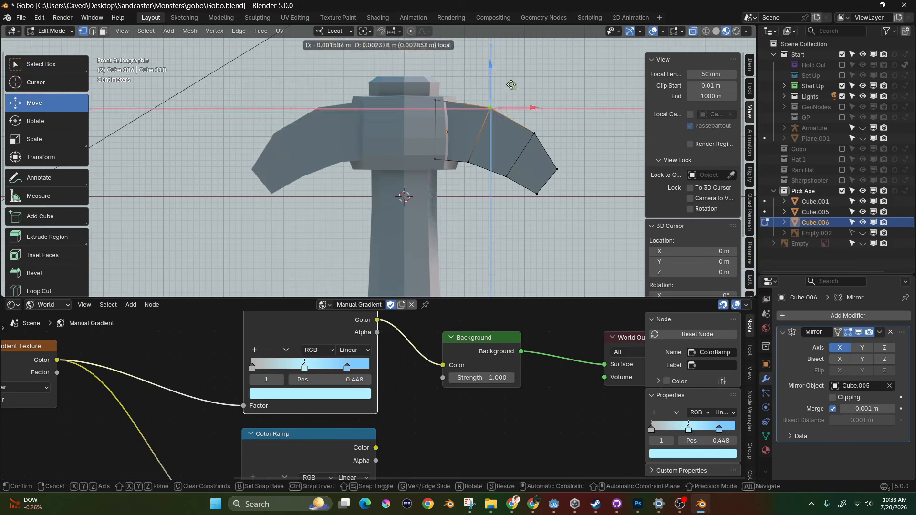
key("g")
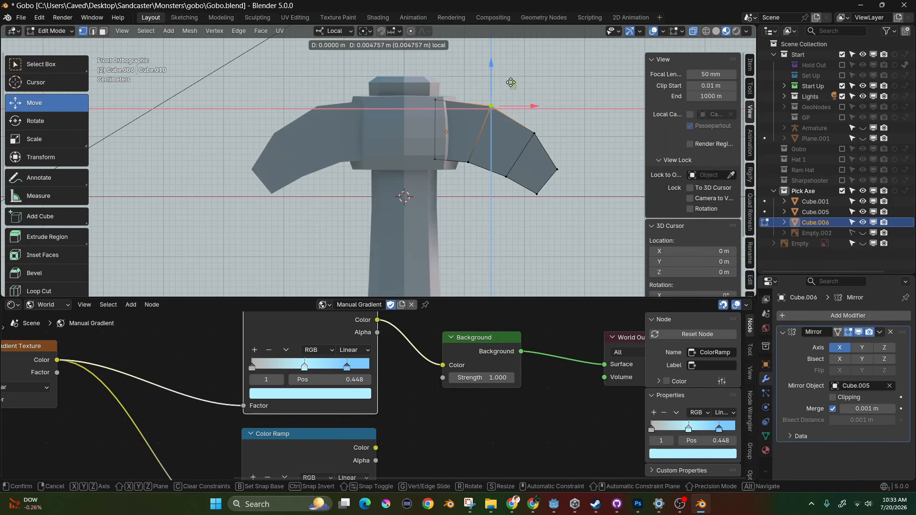
left_click(510, 83)
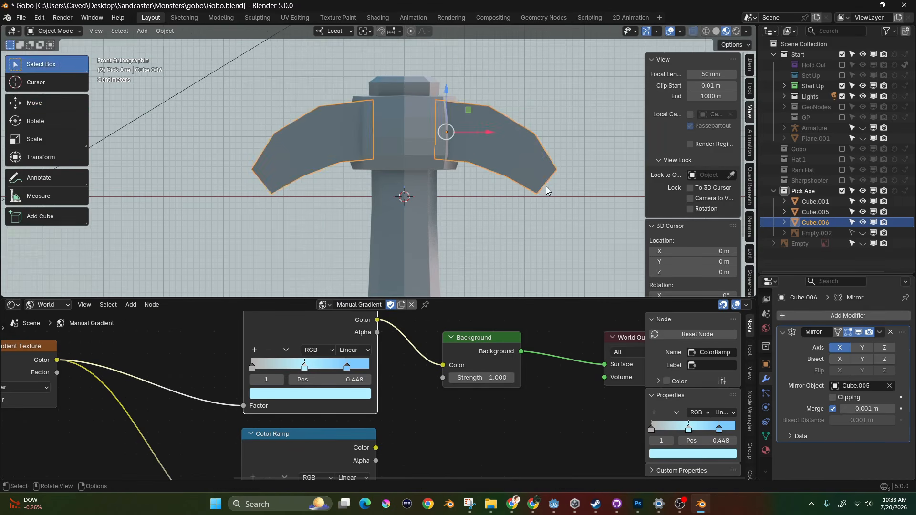
- Move the blade's lower tip vertex slightly inward and the adjacent lower vertex about -0.003 m in X and 0.004 m in Z
left_click(519, 206)
left_click_drag(581, 198, 576, 197)
left_click(507, 176)
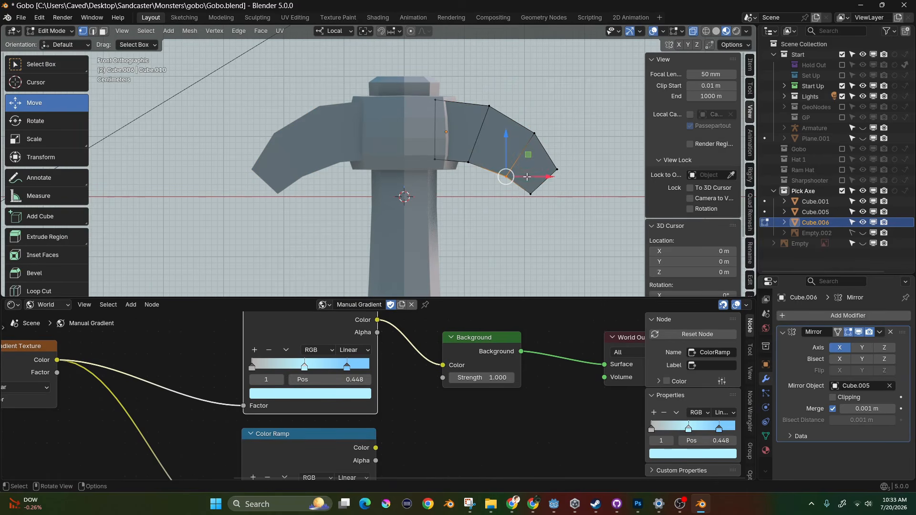
left_click_drag(533, 158, 529, 155)
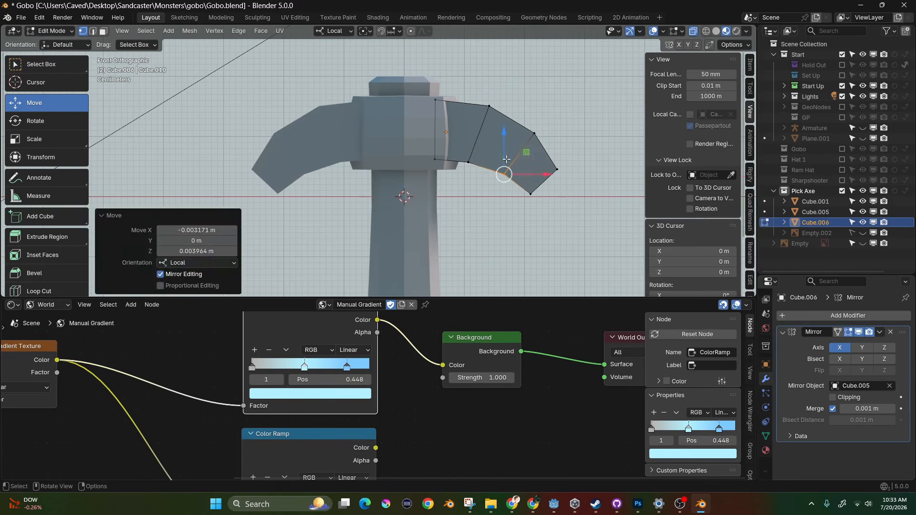
key("Tab")
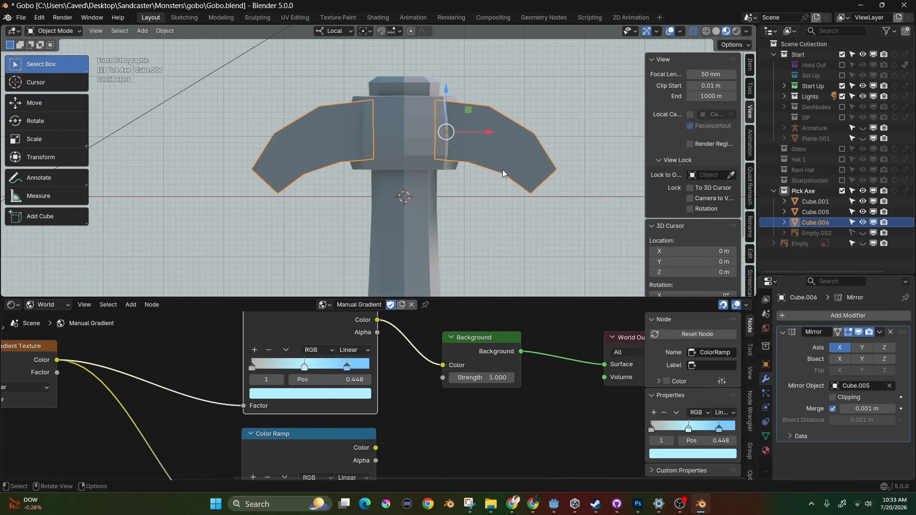
middle_click_drag(500, 167, 510, 147)
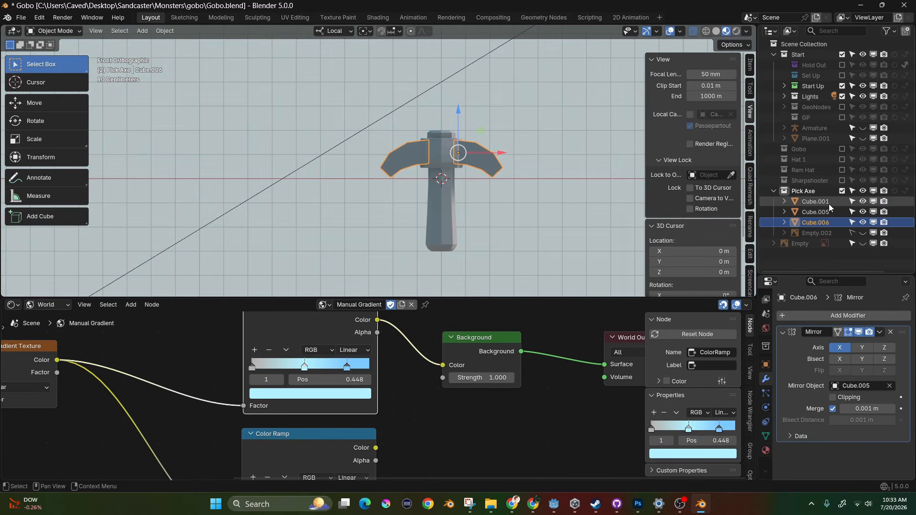
- Rename the Pick Axe collection to "Pick Axe Working"
left_click(801, 191)
double_click(821, 190)
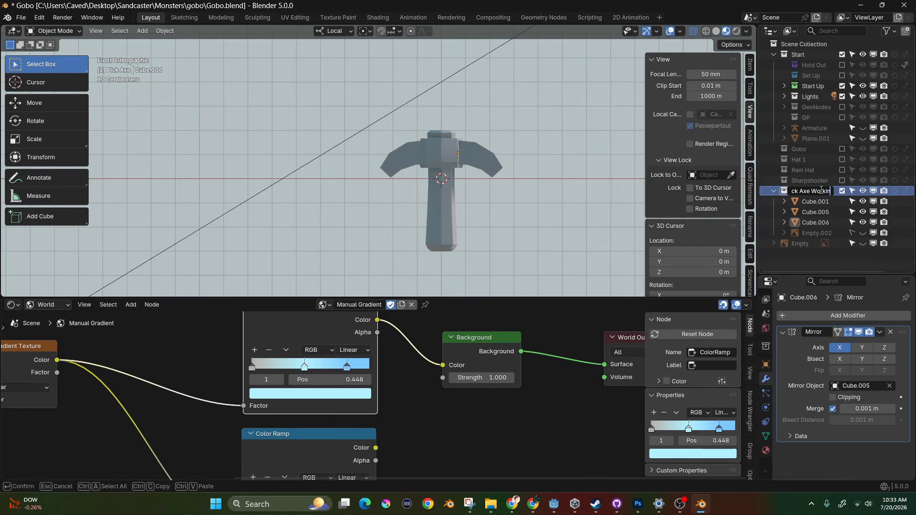
key("Return")
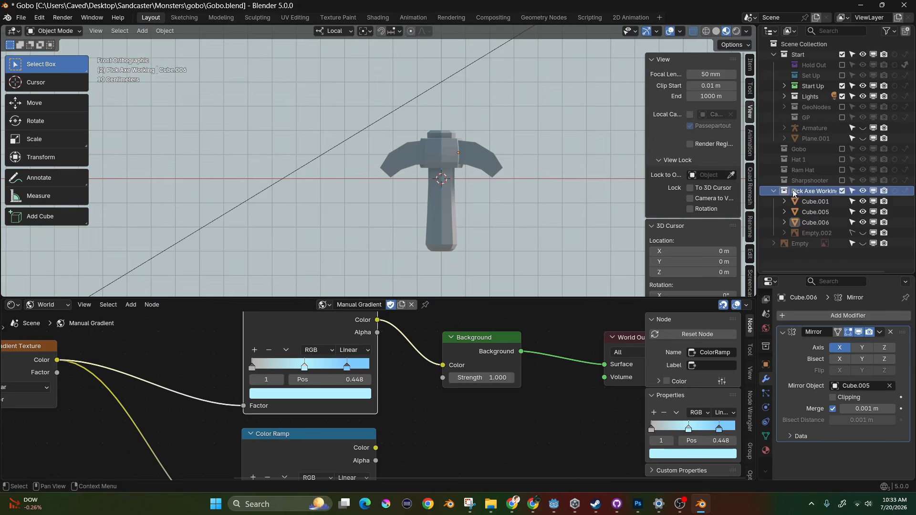
- Duplicate the Pick Axe Working collection and exclude the original from the view layer
left_click(775, 191)
right_click(810, 191)
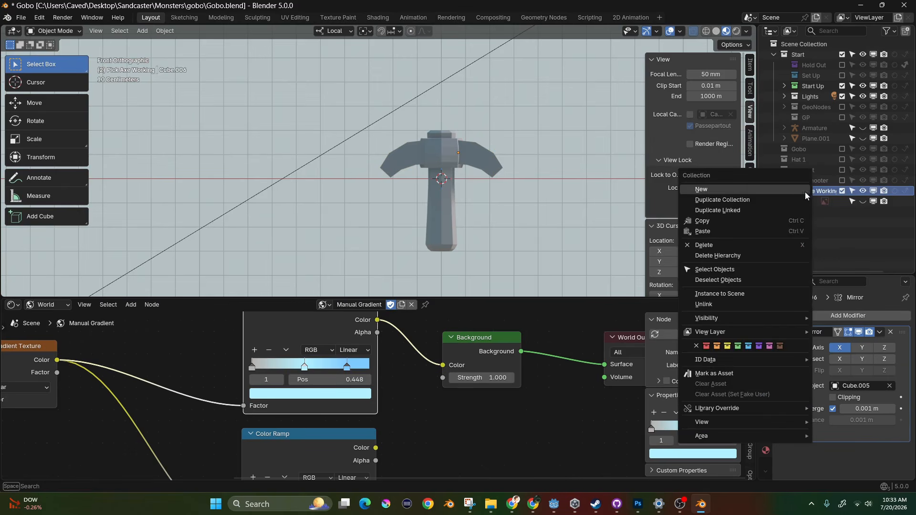
left_click(771, 200)
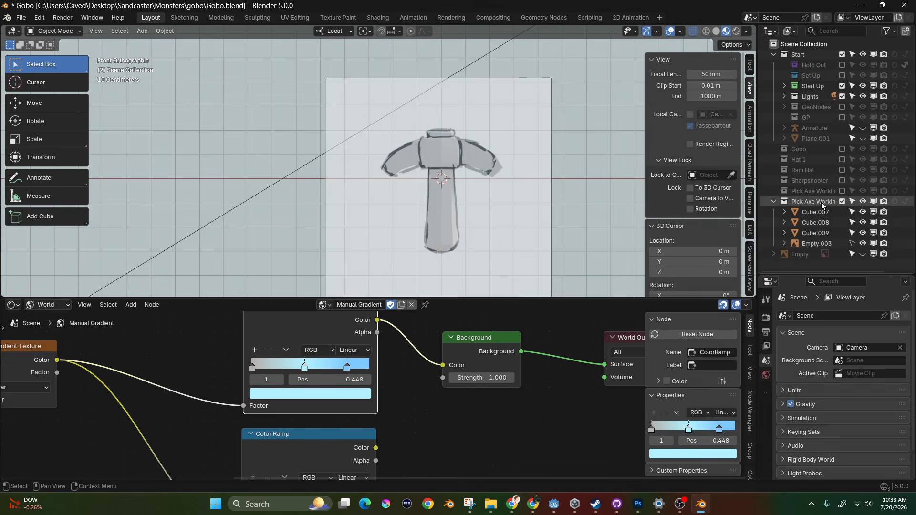
- Rename the duplicated collection to "Pick Axe Collapsed" and hide its reference image
double_click(821, 202)
key("Right")
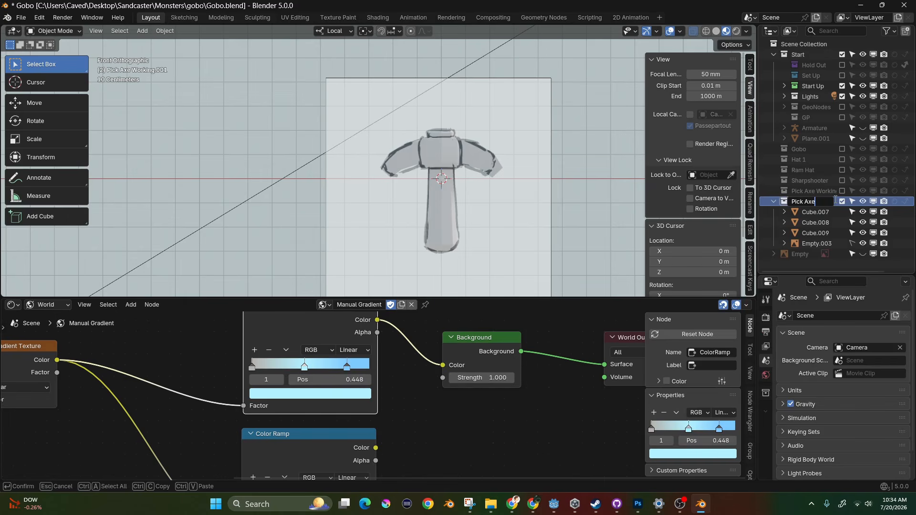
type("Collapsed")
key("Return")
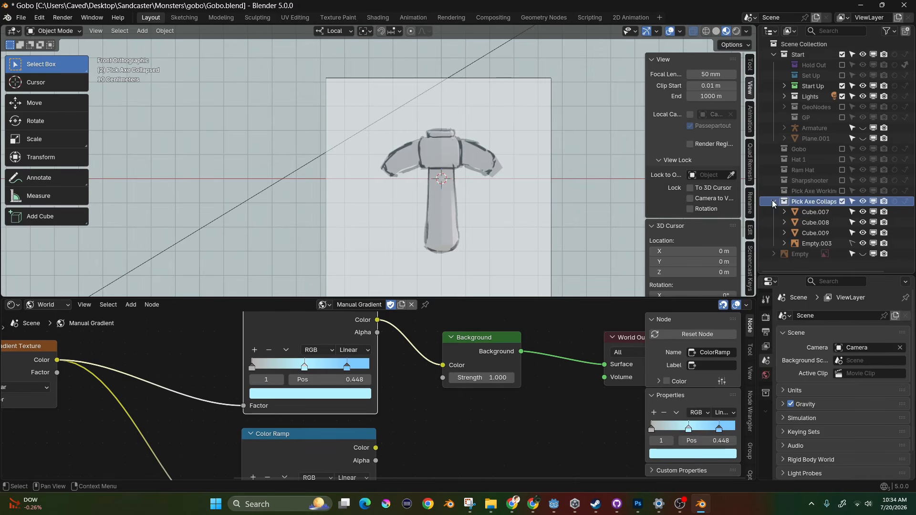
left_click(862, 243)
- Apply the Subdivision modifier on the duplicated pickaxe handle
left_click(433, 196)
scroll(439, 213, "up", 4)
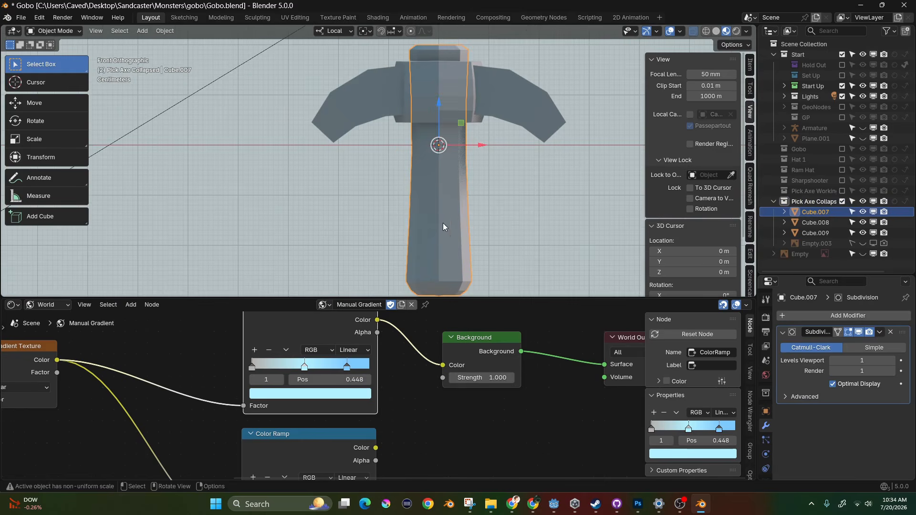
left_click(879, 333)
left_click(857, 342)
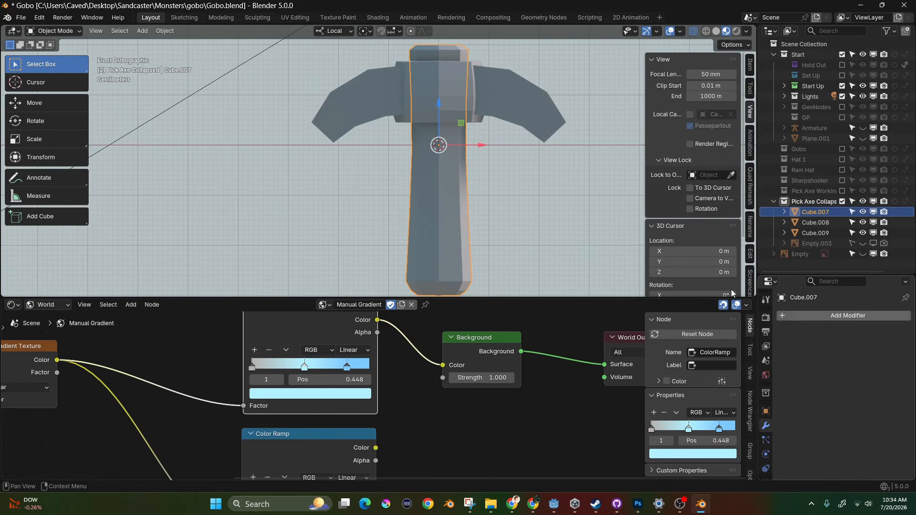
- Apply the Subdivision modifier on the duplicated head block around the handle
left_click(456, 93)
left_click(880, 333)
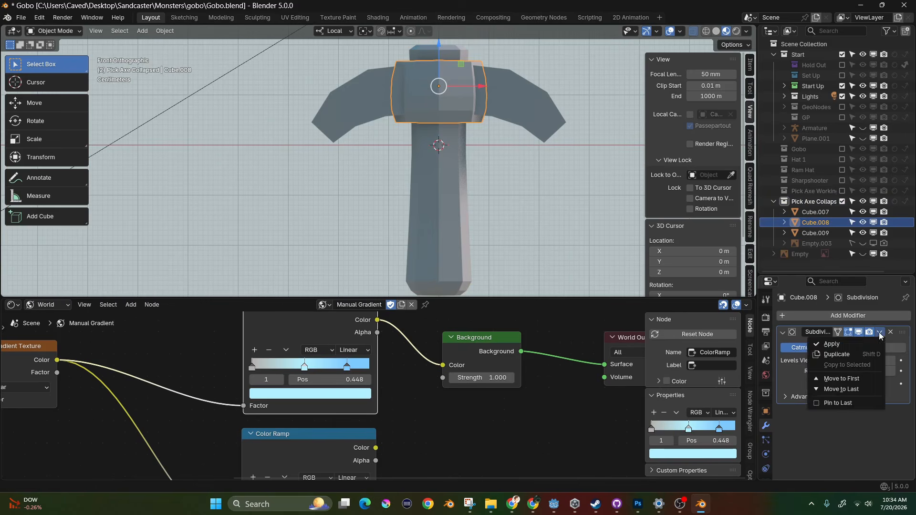
left_click(850, 345)
- Open the handle mesh for editing and focus on its beveled top end
left_click(431, 236)
key("Tab")
scroll(430, 236, "up", 4)
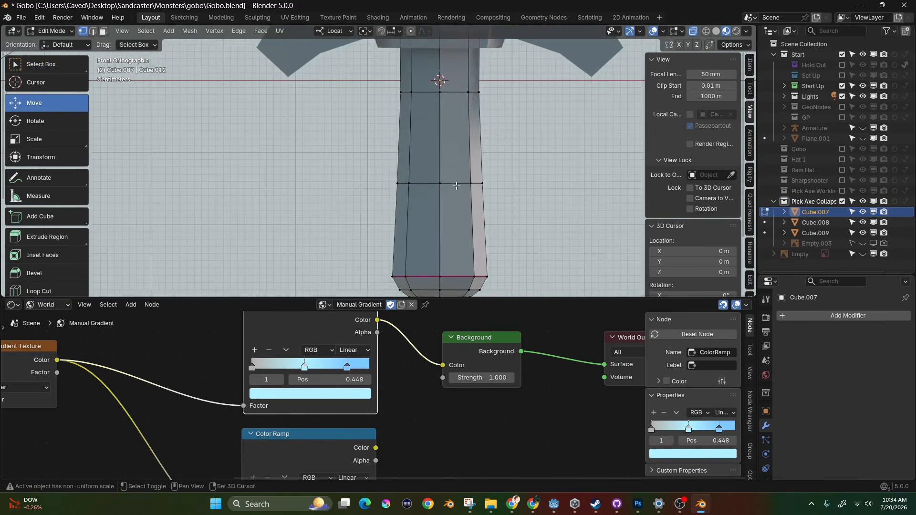
scroll(456, 186, "down", 2)
scroll(449, 200, "up", 3)
middle_click_drag(449, 201, 397, 56, "shift")
scroll(430, 173, "down", 1)
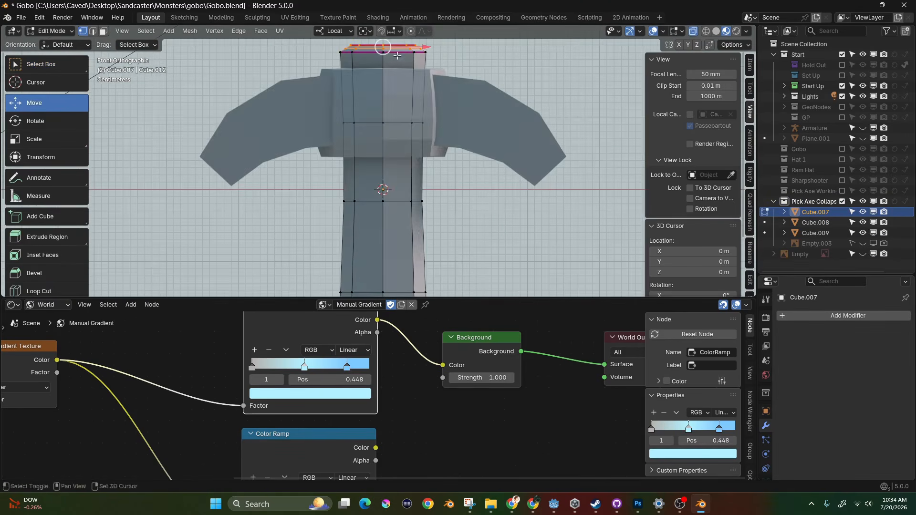
scroll(398, 56, "up", 5)
- Try to dissolve the vertices of the middle loop on the handle's top bevel
left_click_drag(296, 96, 515, 101)
right_click(516, 108)
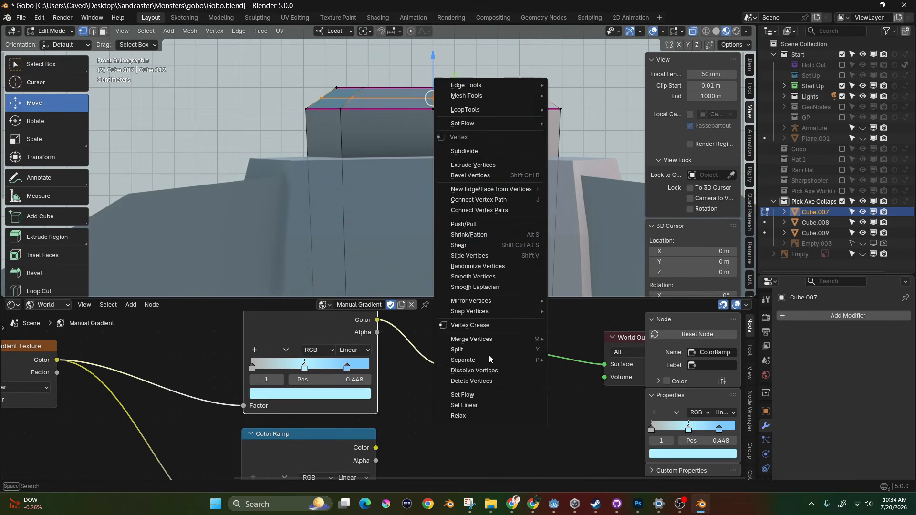
left_click(484, 371)
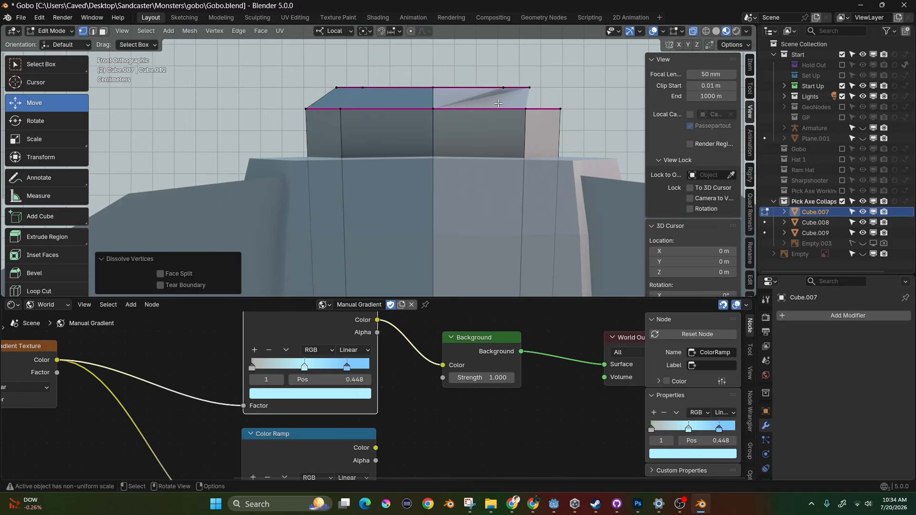
- Dissolve the middle edge loop on the handle's top bevel in edge selection mode
key("2")
left_click(497, 103, "alt")
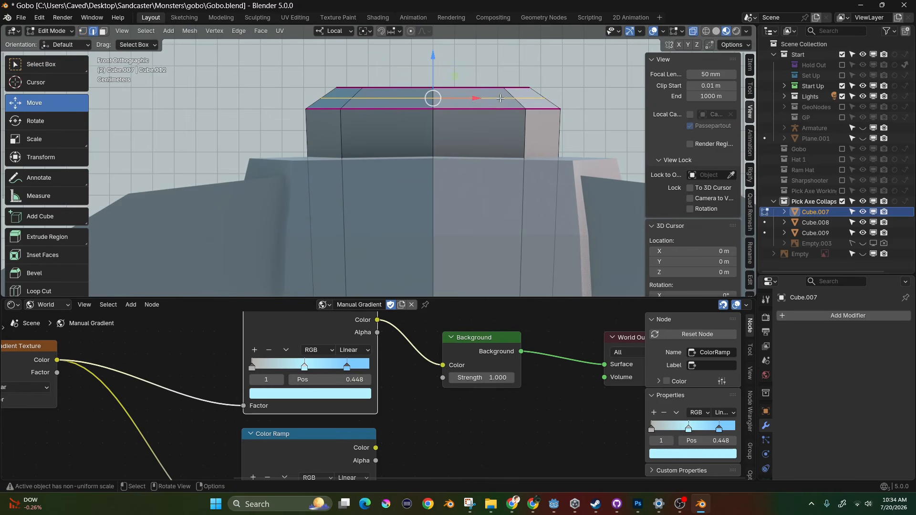
right_click(500, 98)
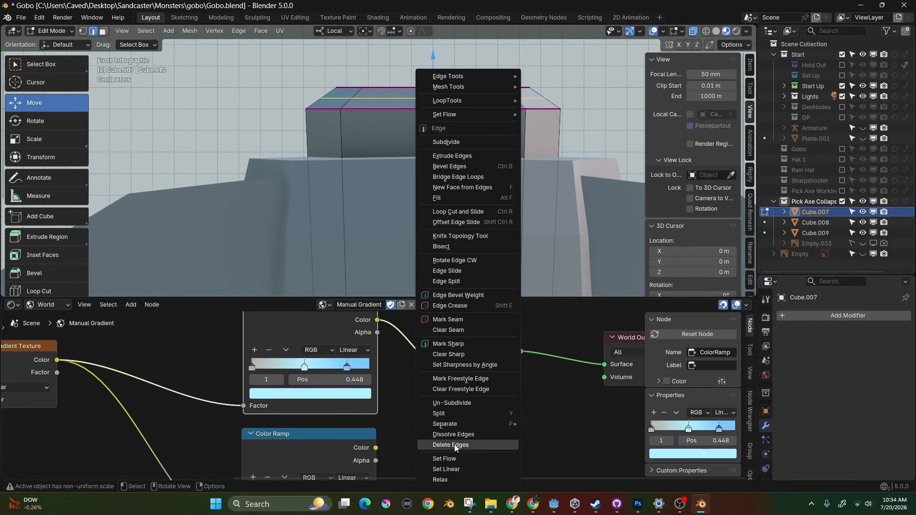
left_click(475, 433)
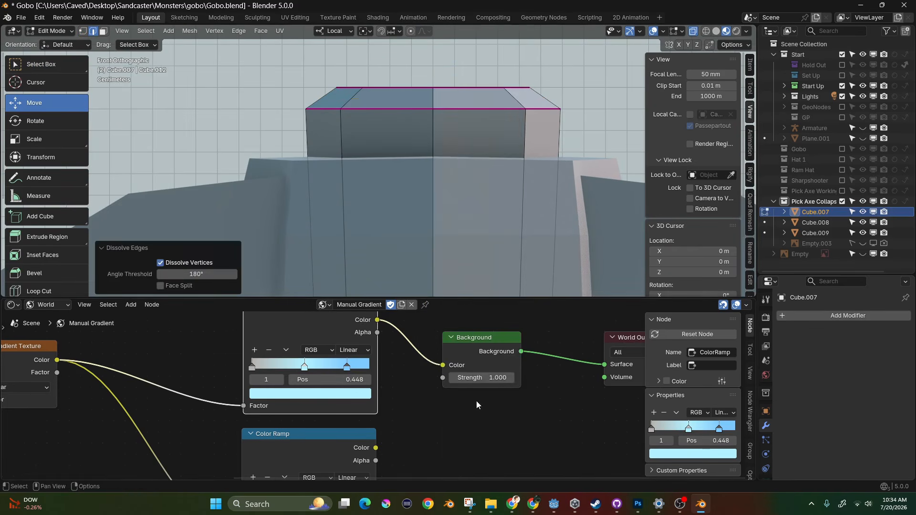
scroll(452, 147, "down", 2)
scroll(452, 147, "up", 15)
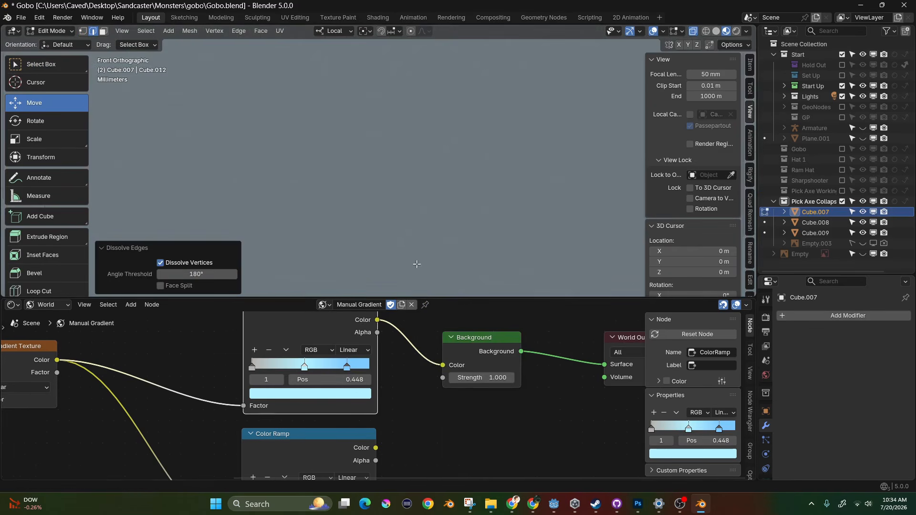
scroll(436, 199, "down", 3)
scroll(436, 199, "down", 4)
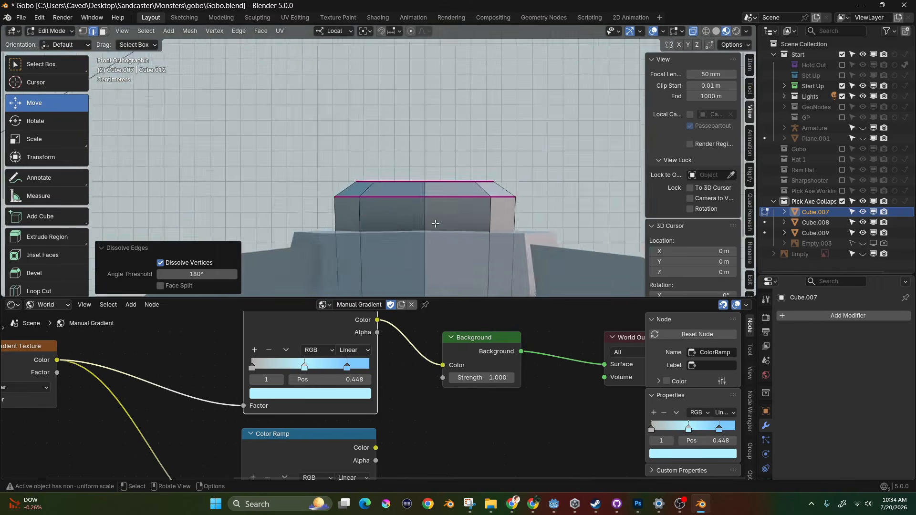
- Dissolve the middle edge loop on the bevel at the handle's bottom end
scroll(423, 119, "up", 6)
scroll(409, 149, "down", 2)
scroll(409, 150, "down", 6)
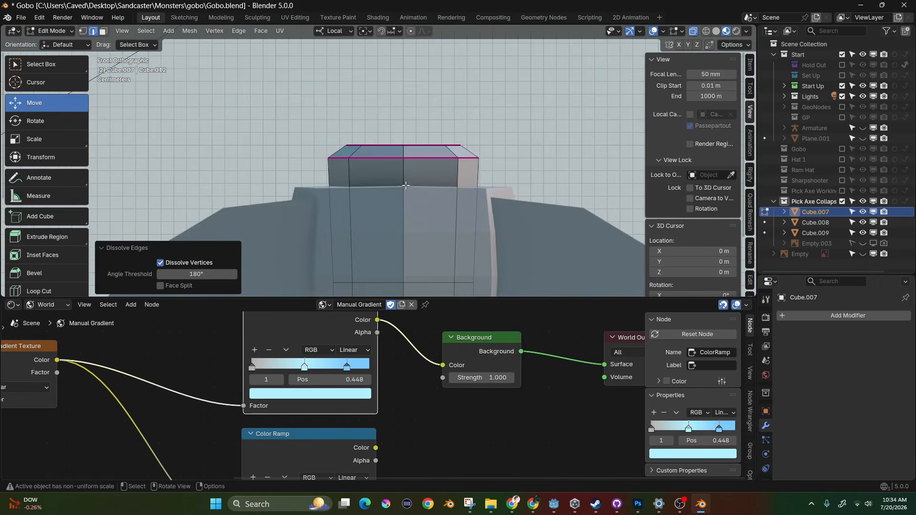
scroll(416, 70, "down", 1)
middle_click_drag(405, 215, 415, 161, "shift")
scroll(411, 119, "down", 3)
scroll(405, 248, "up", 2)
middle_click_drag(405, 253, 394, 224, "shift")
left_click_drag(343, 220, 362, 229)
left_click_drag(506, 239, 506, 239)
scroll(440, 228, "up", 1)
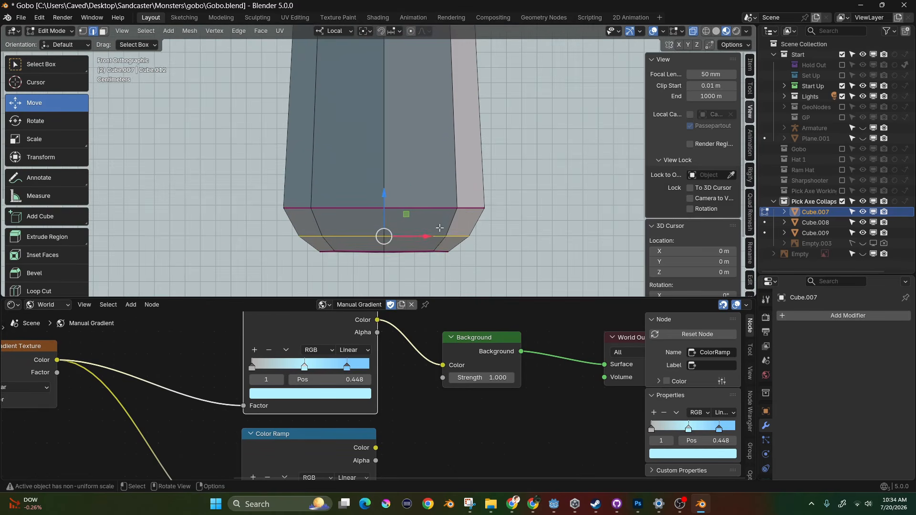
right_click(451, 243)
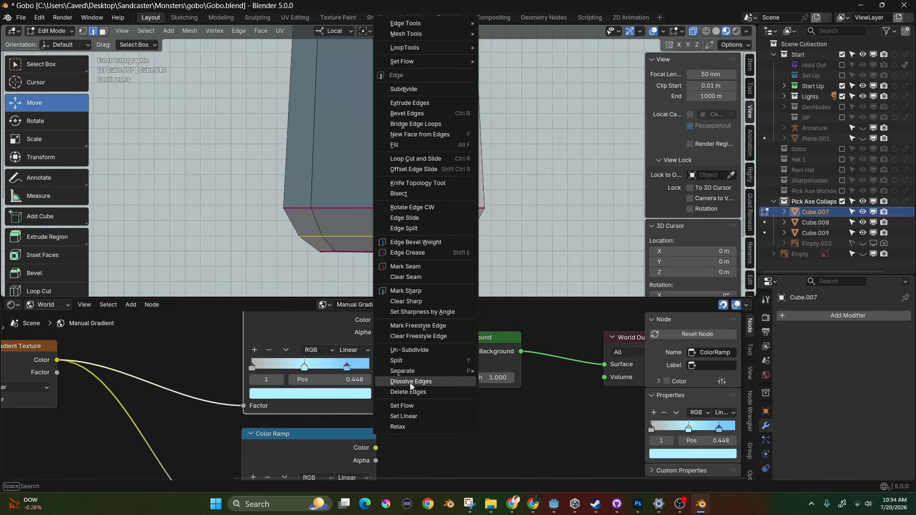
left_click(421, 390)
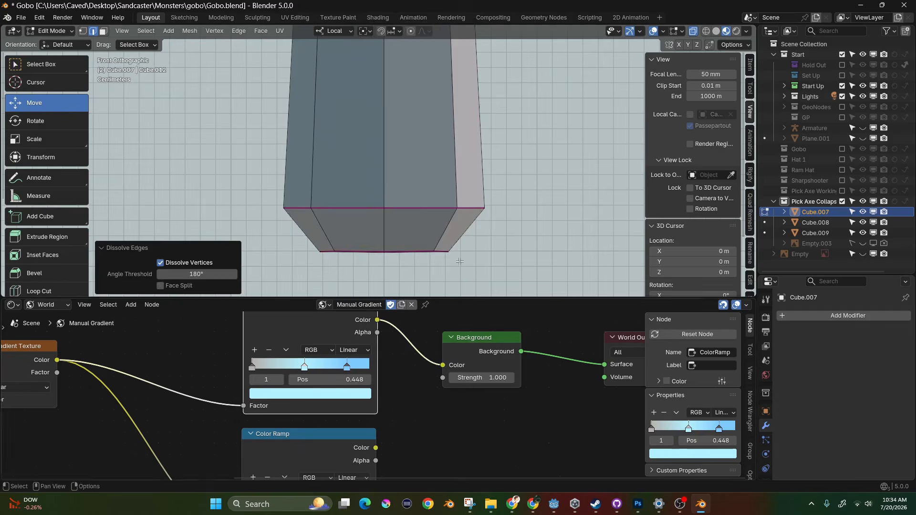
- Move the edge loop at the start of the handle's bottom bevel slightly down along its Z axis
scroll(459, 261, "down", 5)
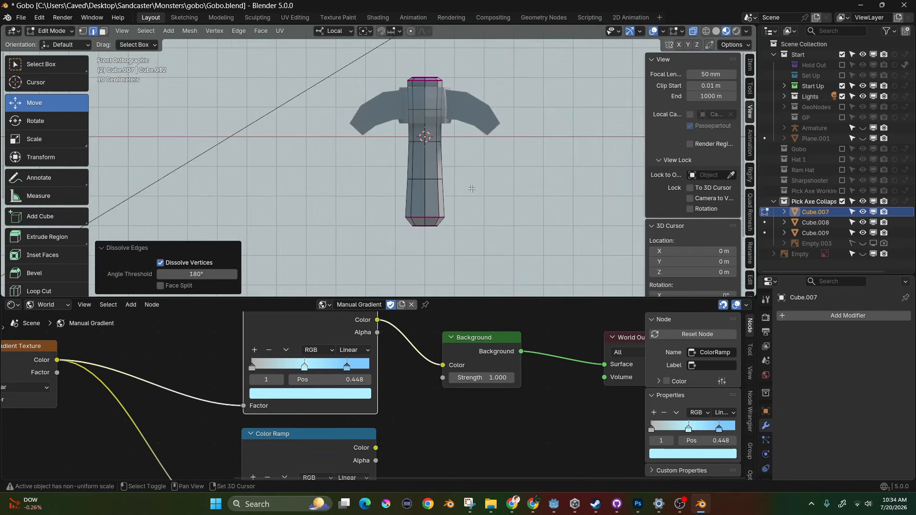
key("Tab")
scroll(453, 208, "up", 3)
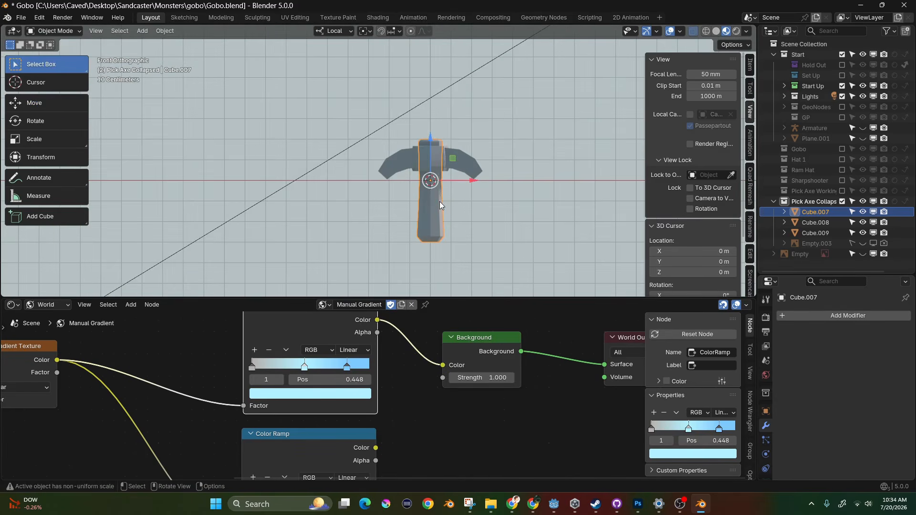
key("Tab")
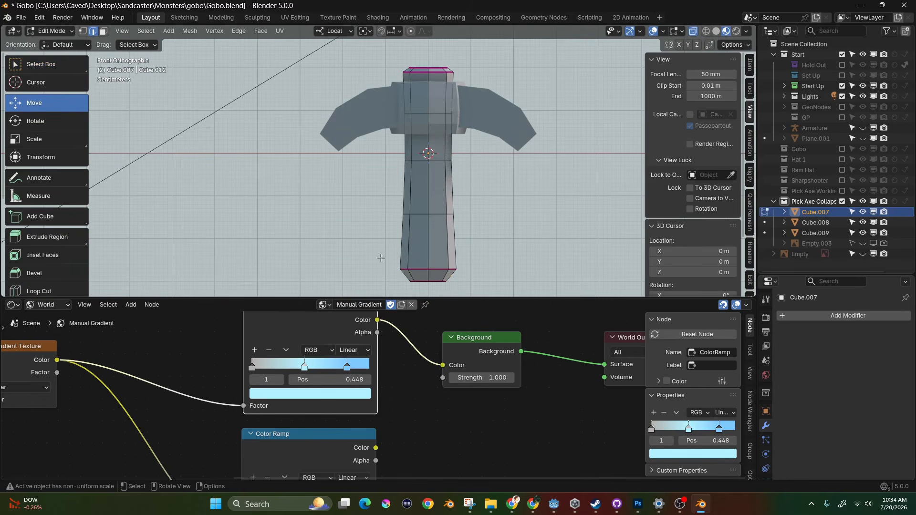
left_click_drag(382, 258, 509, 287)
left_click_drag(360, 258, 497, 274)
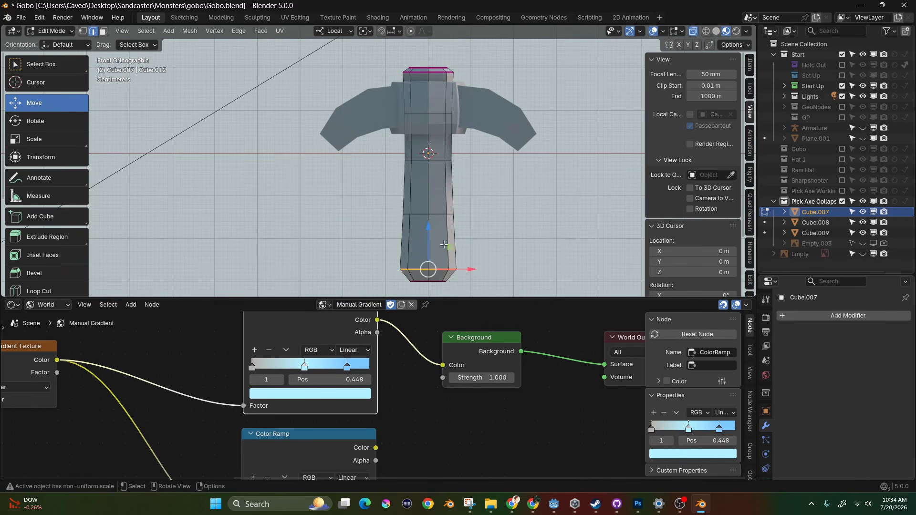
left_click_drag(428, 229, 428, 235)
key("Tab")
- Apply Shade Auto Smooth to the handle and adjust the smoothing angle to 43°
scroll(472, 213, "down", 4)
scroll(470, 214, "up", 3)
right_click(447, 216)
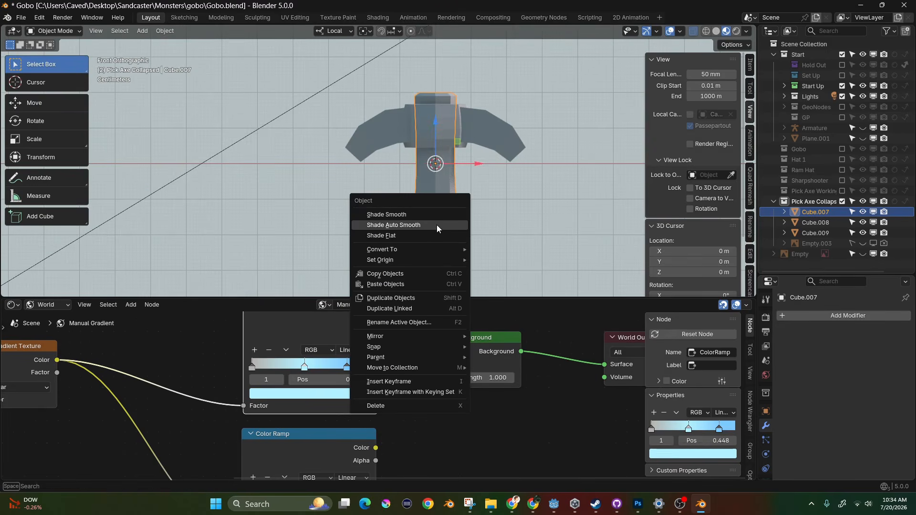
left_click(435, 225)
middle_click_drag(517, 177, 587, 283)
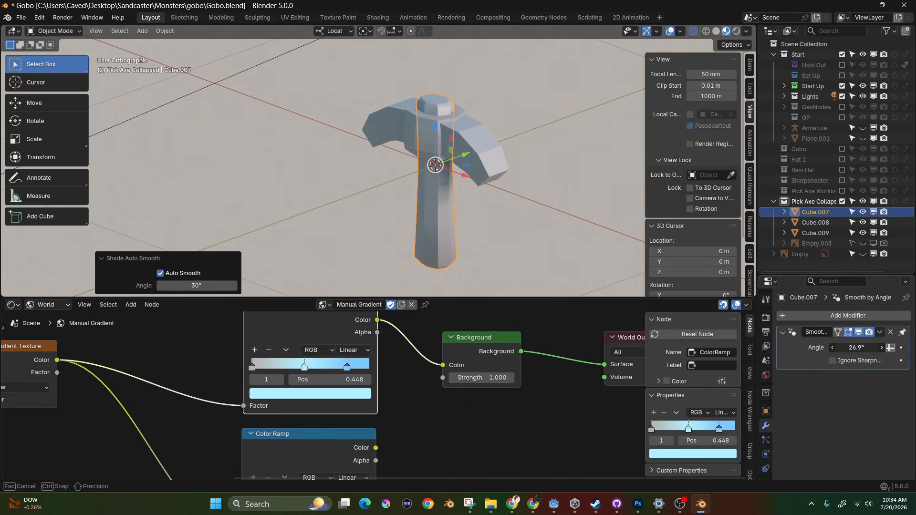
left_click_drag(857, 348, 867, 348)
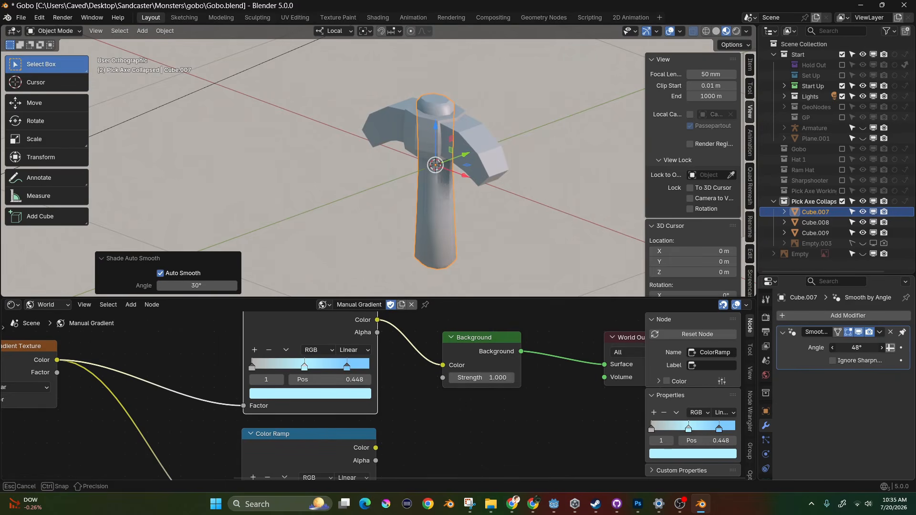
middle_click_drag(471, 200, 436, 217)
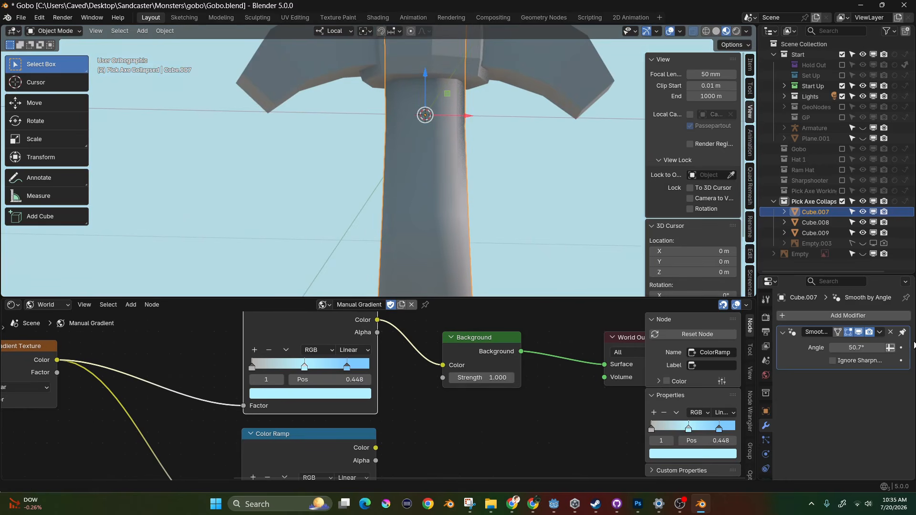
left_click_drag(864, 345, 855, 345)
- Mark the lower edge loop of the handle's top bevel as sharp
middle_click_drag(468, 182, 428, 157)
key("Tab")
scroll(420, 194, "up", 1)
scroll(406, 154, "up", 3)
middle_click_drag(429, 112, 418, 129, "shift")
left_click(380, 118, "alt")
key("ctrl+e")
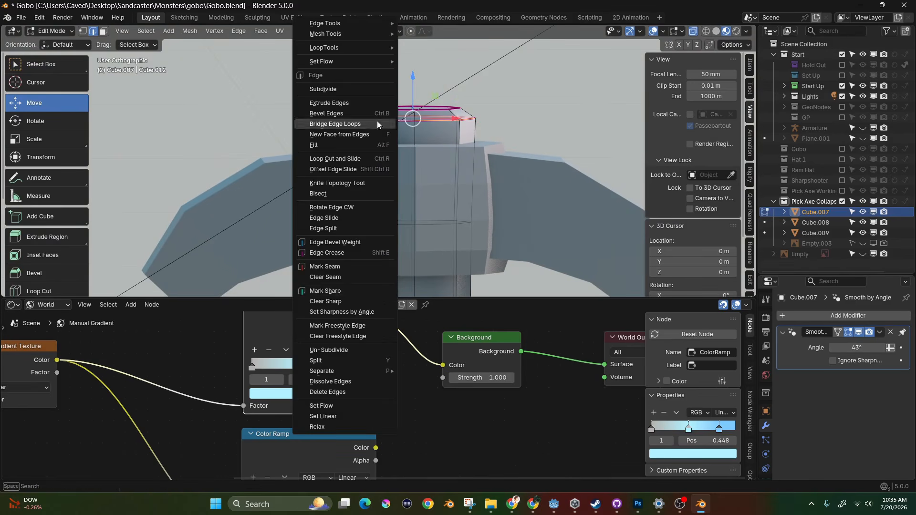
left_click(347, 290)
- Mark the upper edge loop of the handle's bottom bevel as sharp
scroll(465, 175, "down", 2)
middle_click_drag(464, 210, 438, 181, "shift")
scroll(441, 210, "down", 3)
scroll(438, 181, "up", 2)
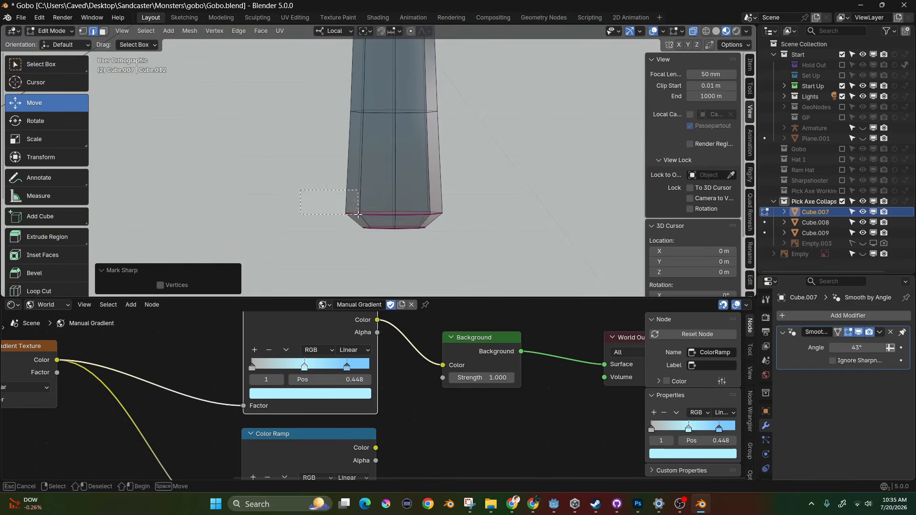
left_click(394, 215, "alt")
key("ctrl+e")
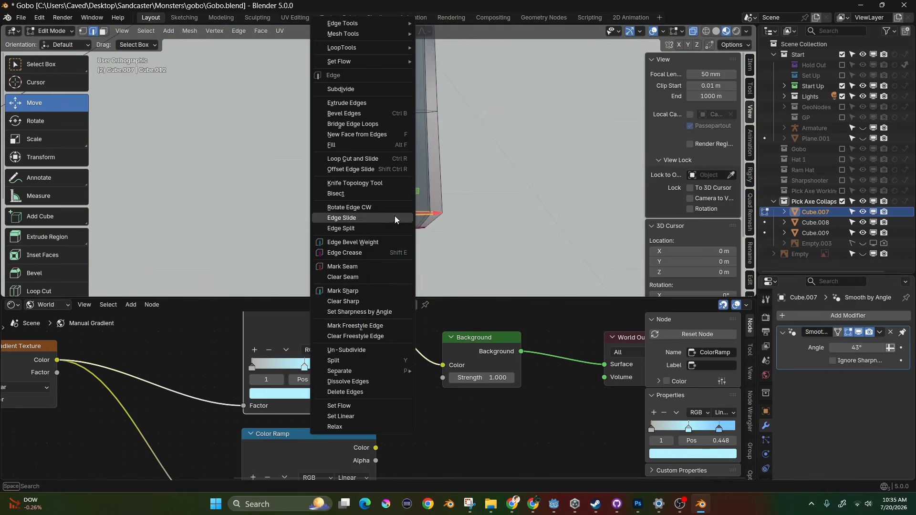
left_click(351, 292)
- Apply Shade Smooth to the handle object, keeping its sharp edges, and deselect it
key("Tab")
right_click(408, 146)
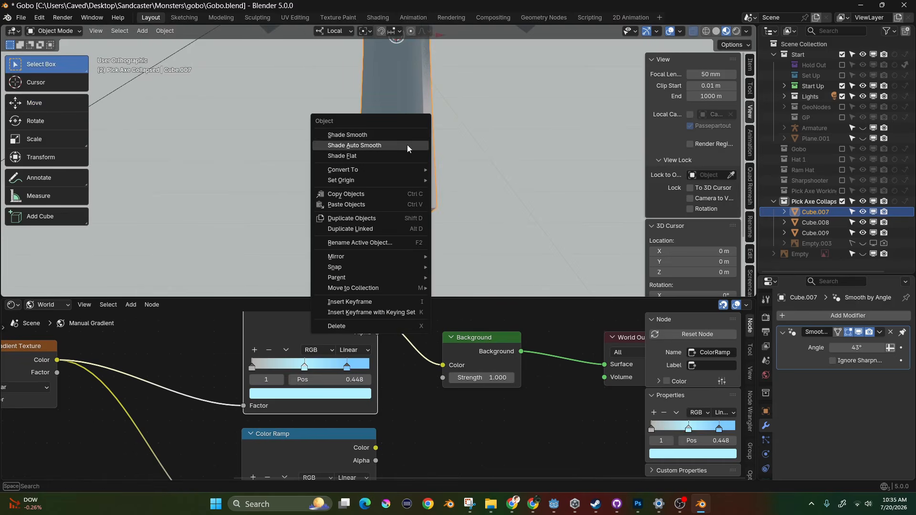
left_click(371, 136)
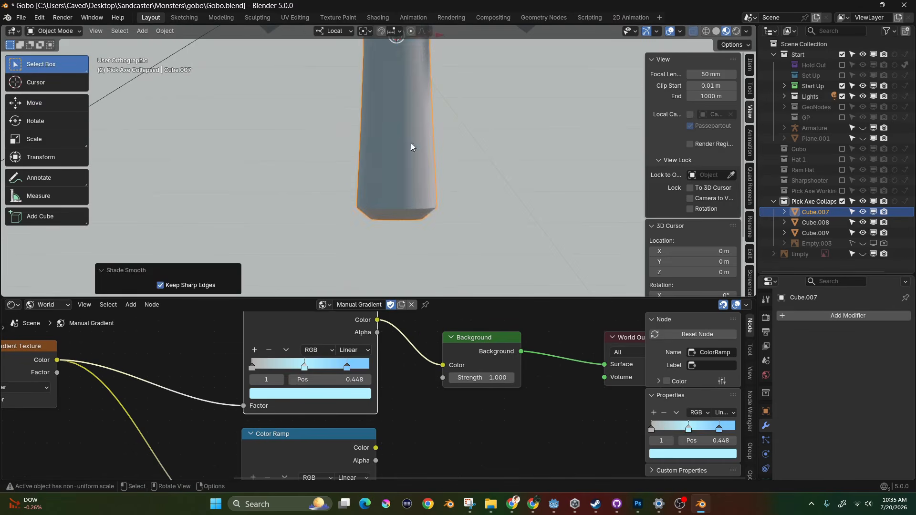
left_click(497, 190)
- Dissolve the middle horizontal edge loop of the head block around the handle
scroll(439, 161, "down", 4)
middle_click_drag(429, 4, 471, 176)
key("KP_1")
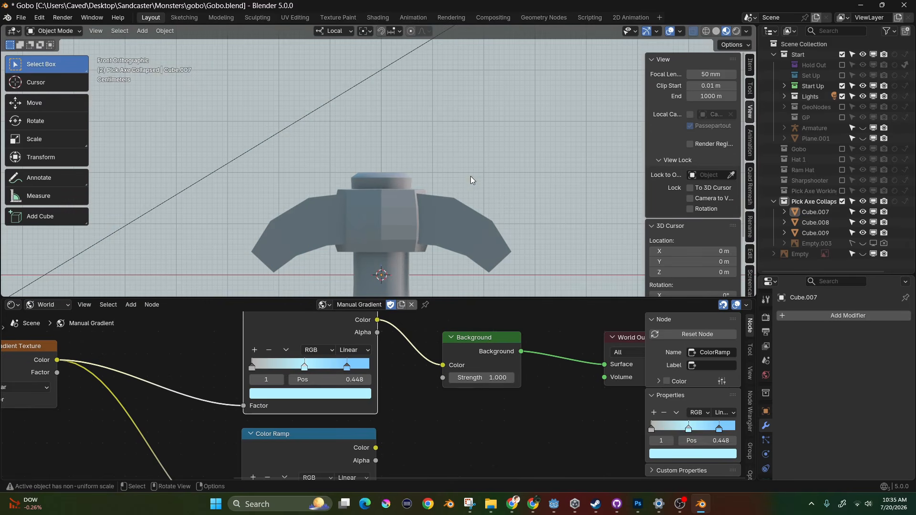
left_click(371, 233)
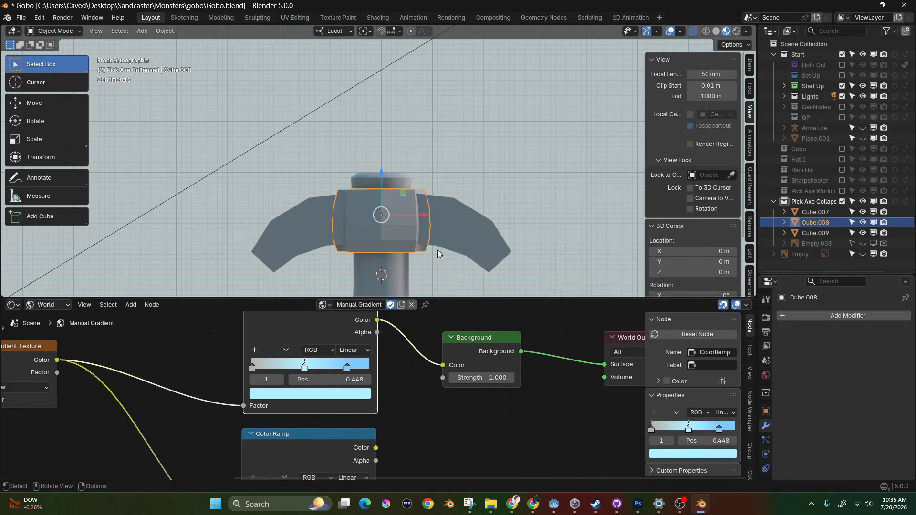
right_click(404, 225)
key("Tab")
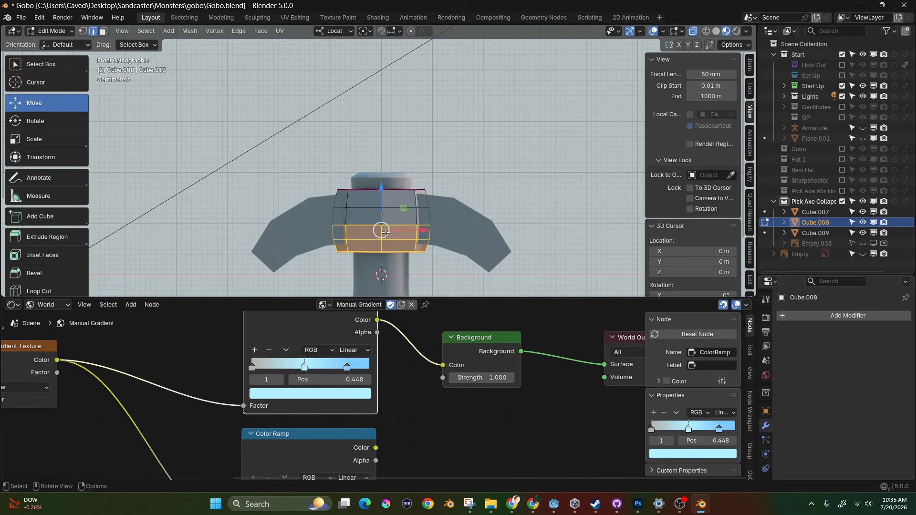
scroll(383, 231, "up", 2)
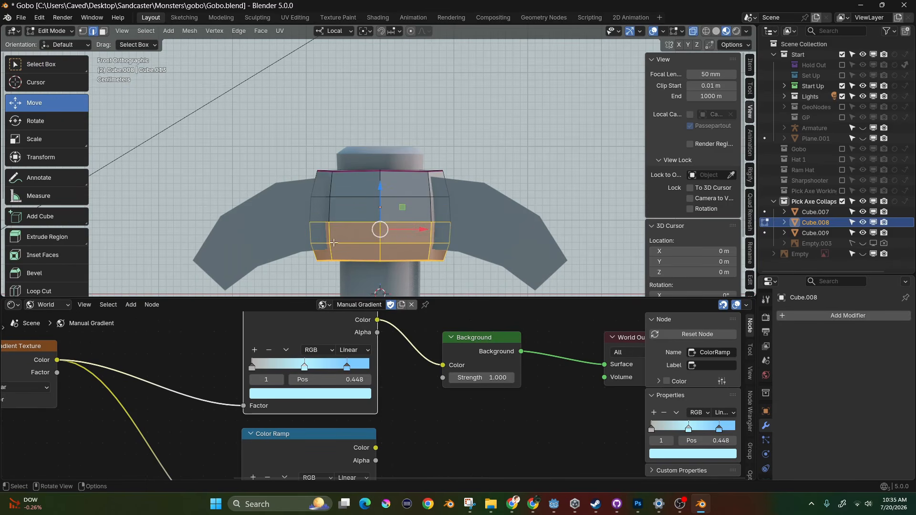
key("b")
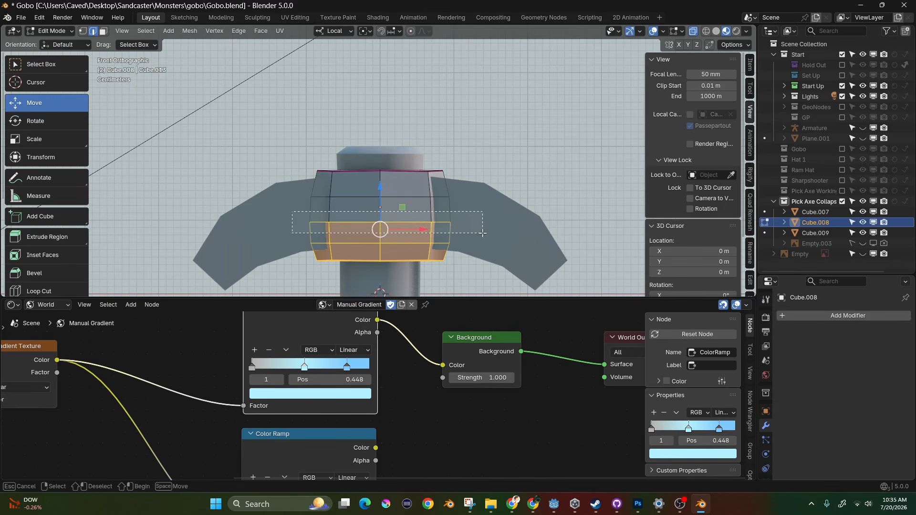
left_click_drag(483, 233, 479, 233)
right_click(396, 222)
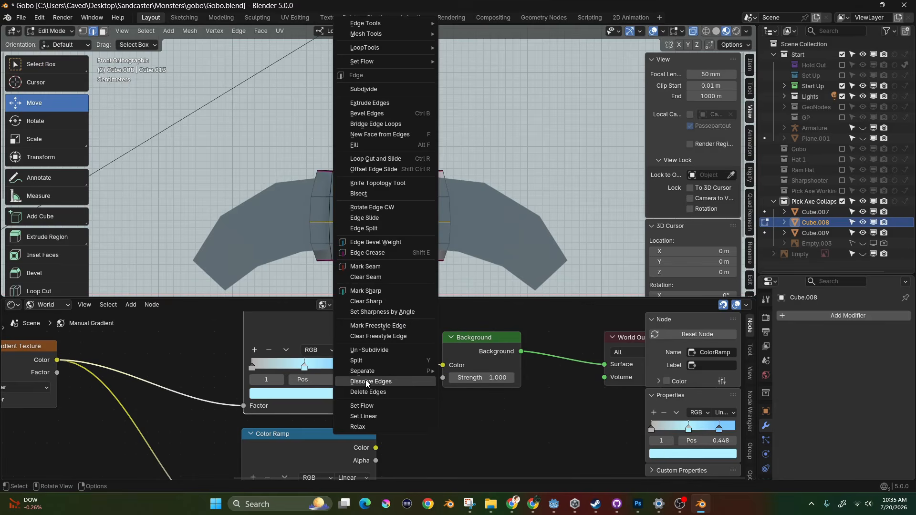
left_click(366, 381)
key("Tab")
- Apply Shade Auto Smooth to the head block, raise the smoothing angle to 48.5° and fine-tune it from there
scroll(432, 227, "down", 3)
middle_click_drag(431, 228, 420, 262)
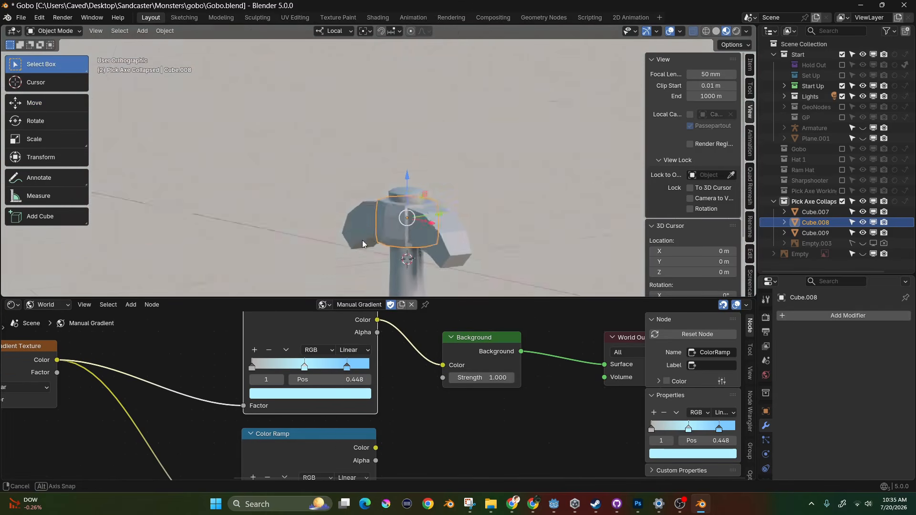
right_click(414, 228)
left_click(374, 244)
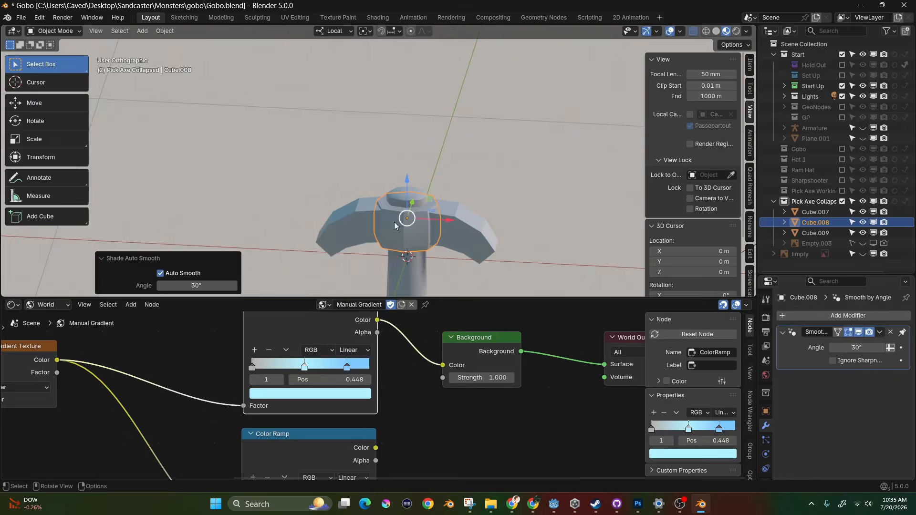
scroll(396, 226, "up", 4)
left_click_drag(857, 347, 859, 347)
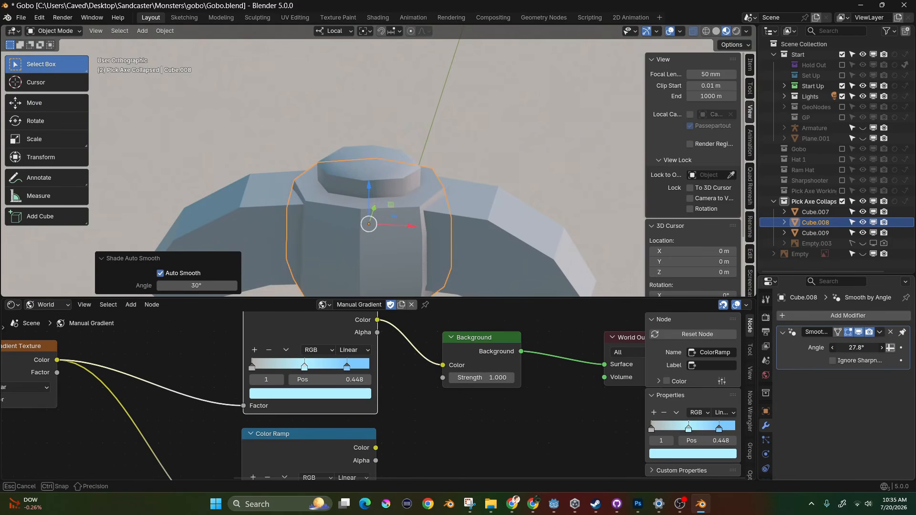
left_click_drag(859, 347, 856, 348)
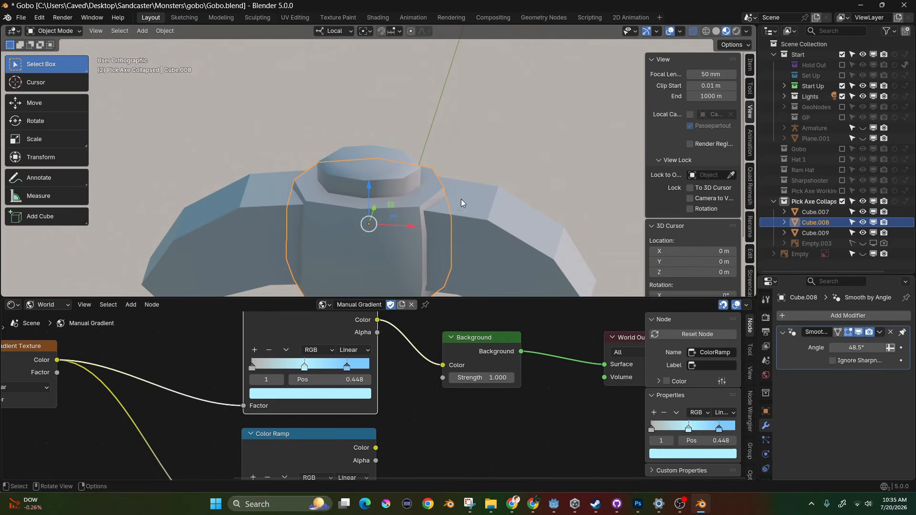
middle_click_drag(461, 199, 434, 147, "shift")
left_click_drag(862, 348, 866, 348)
- Delete the blade's inner end face that is hidden inside the head block
middle_click_drag(442, 204, 277, 181)
left_click(259, 177)
scroll(251, 173, "down", 4)
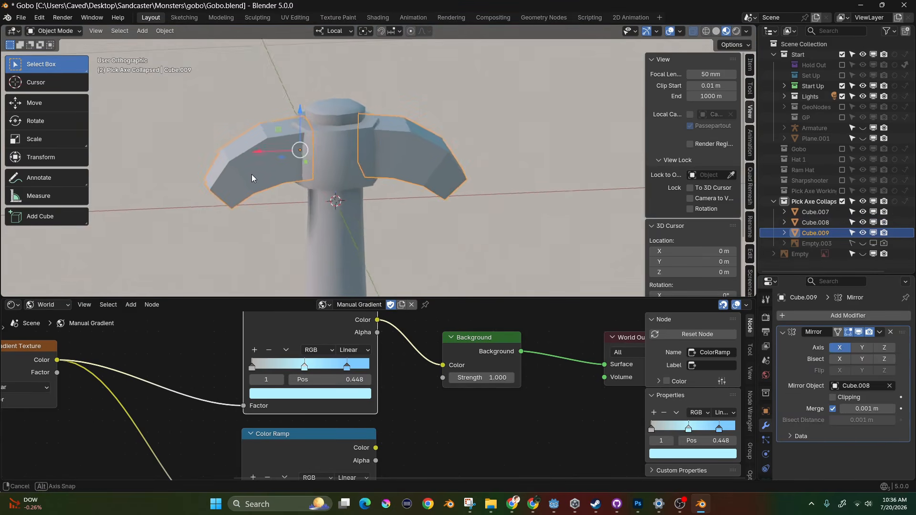
key("Tab")
scroll(257, 171, "up", 6)
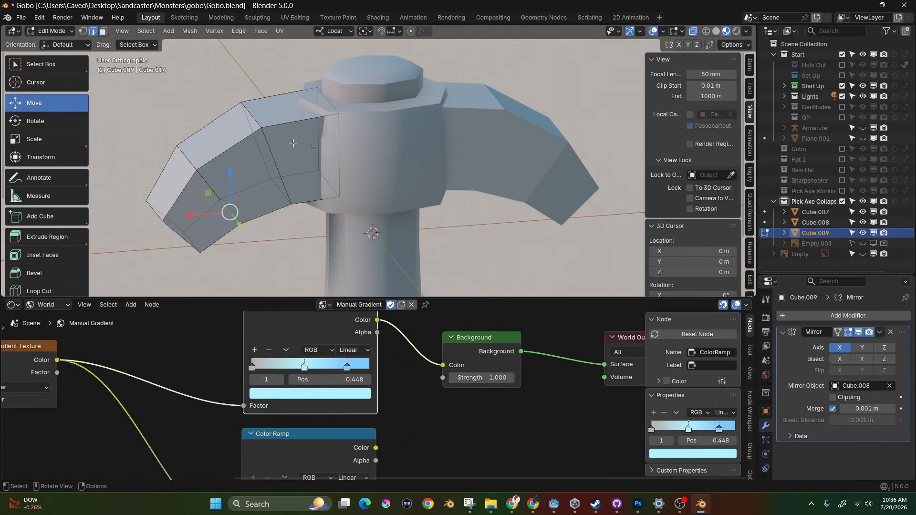
left_click(333, 140)
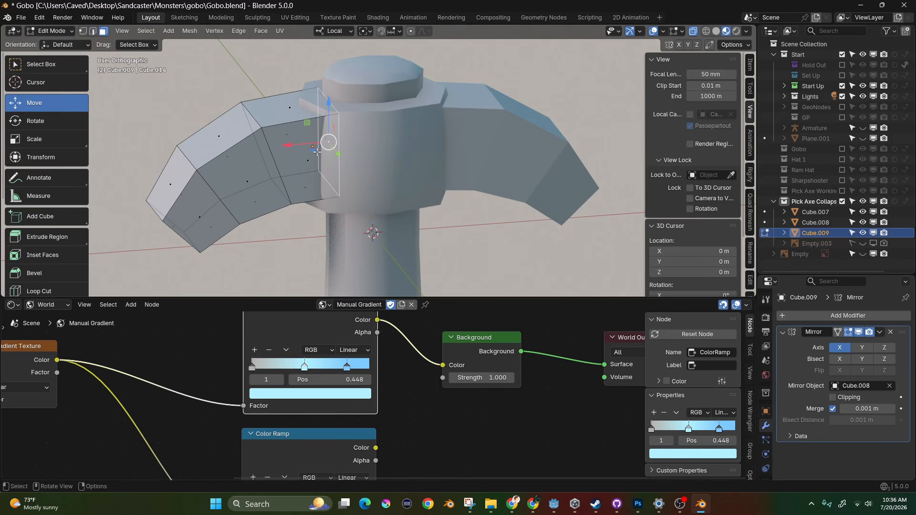
key("x")
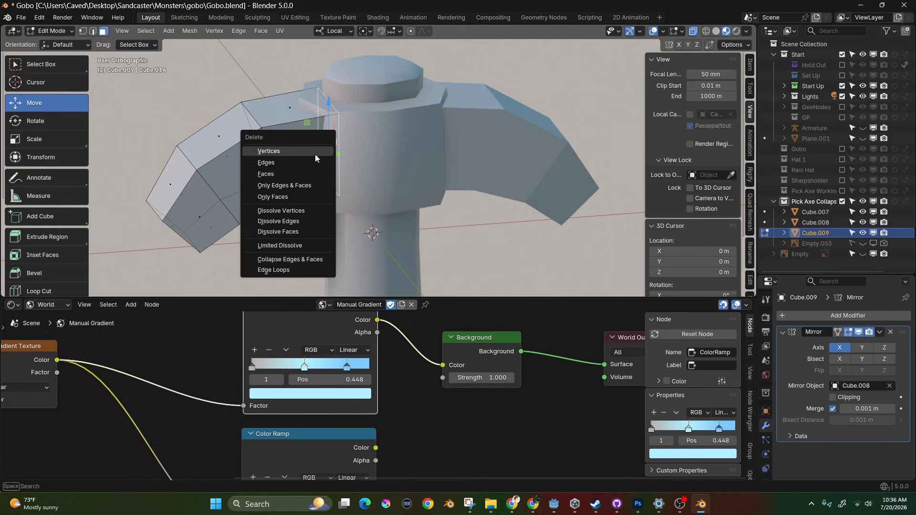
left_click(276, 174)
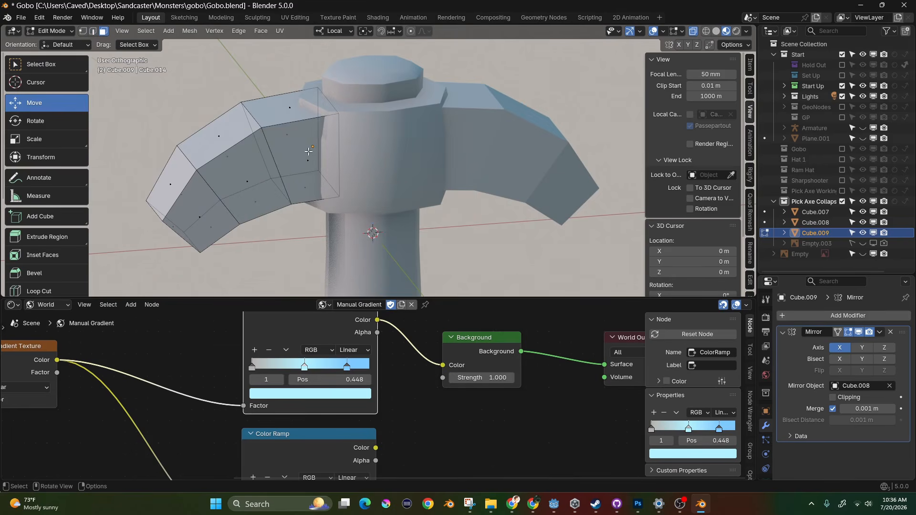
- Mark the blade's long edges and the outline of its tip face as sharp
middle_click_drag(309, 151, 315, 125)
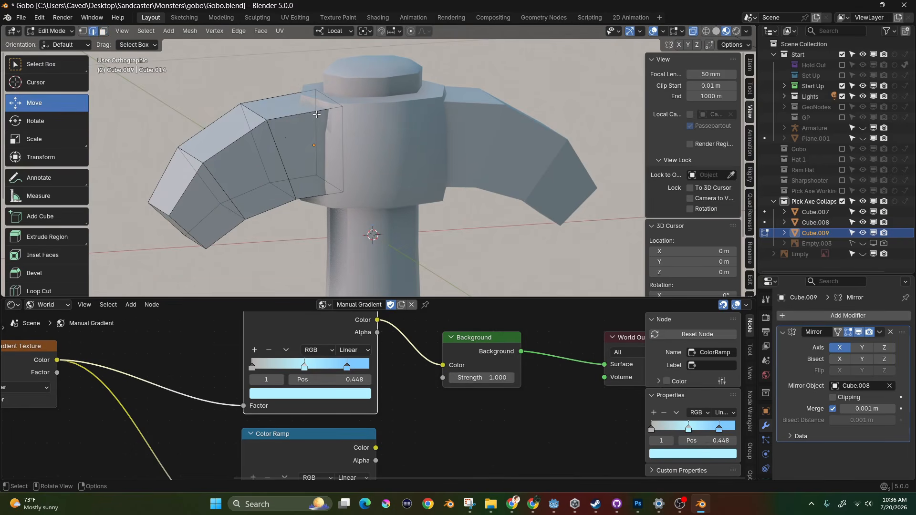
left_click(276, 104)
left_click(229, 129, "alt+shift")
left_click(266, 212, "alt+shift")
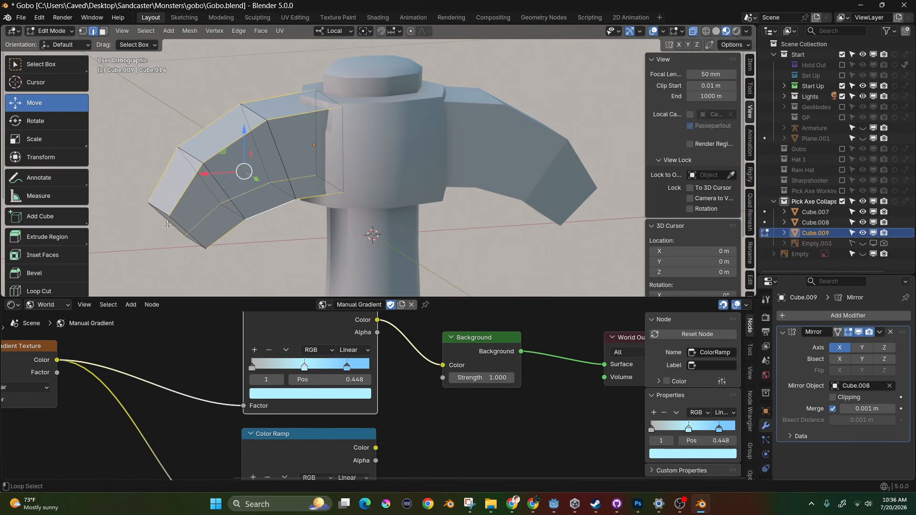
middle_click_drag(167, 225, 179, 209)
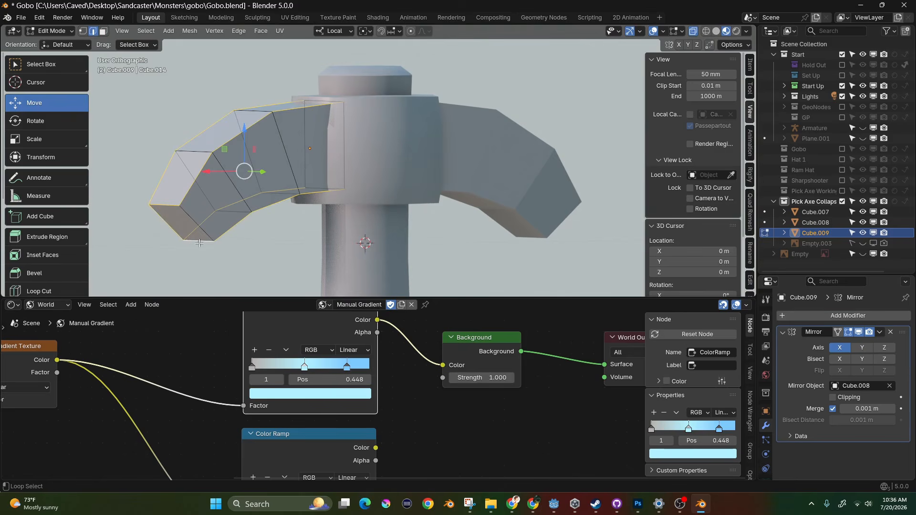
left_click(206, 229, "alt+shift")
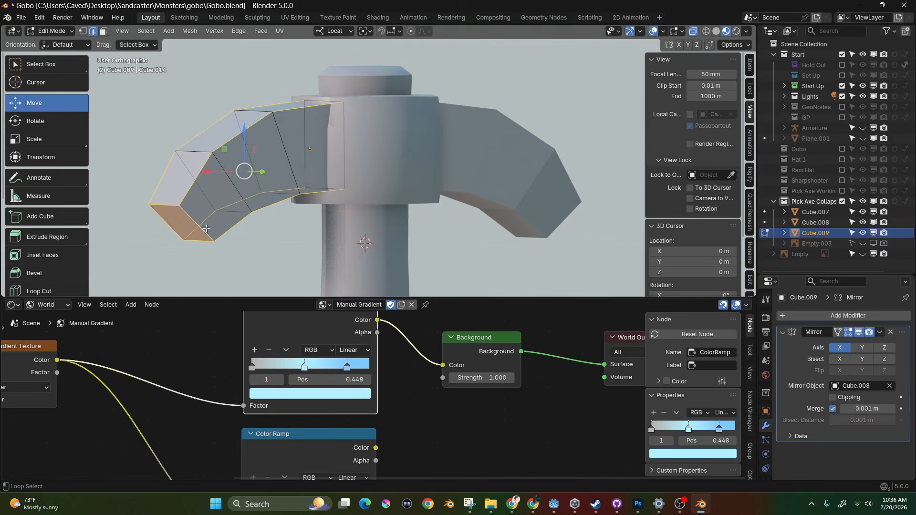
right_click(312, 139)
left_click(272, 292)
key("Tab")
- Apply Shade Smooth to the blade object and apply its Mirror modifier
middle_click_drag(257, 173, 382, 194)
right_click(276, 152)
left_click(270, 140)
key("Tab")
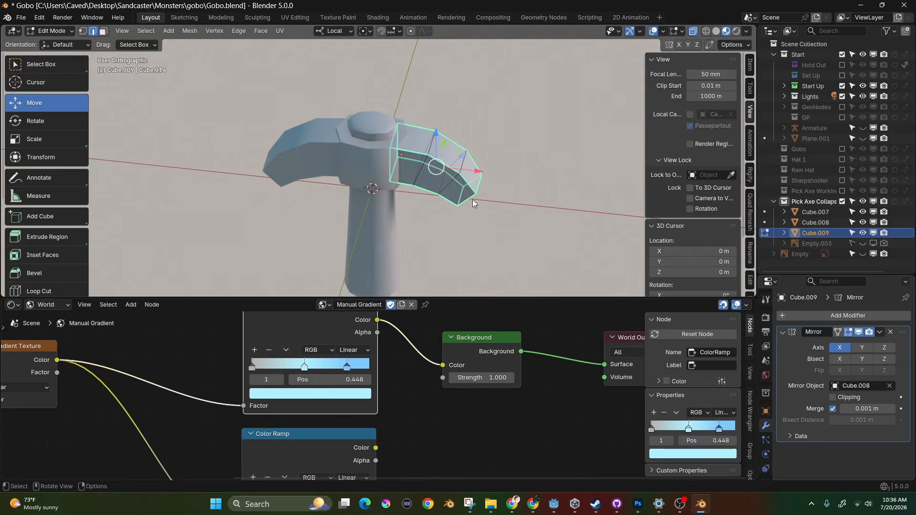
key("Tab")
left_click(879, 332)
left_click(818, 343)
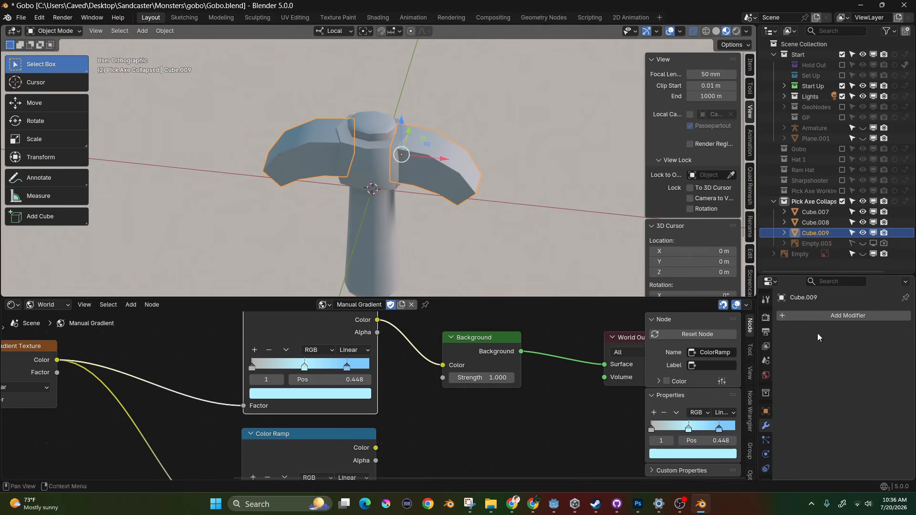
- Inspect the mesh of both blades in Edit Mode and check the pickaxe from the front
scroll(463, 204, "down", 2)
key("Tab")
middle_click_drag(432, 202, 438, 158)
scroll(439, 158, "up", 2)
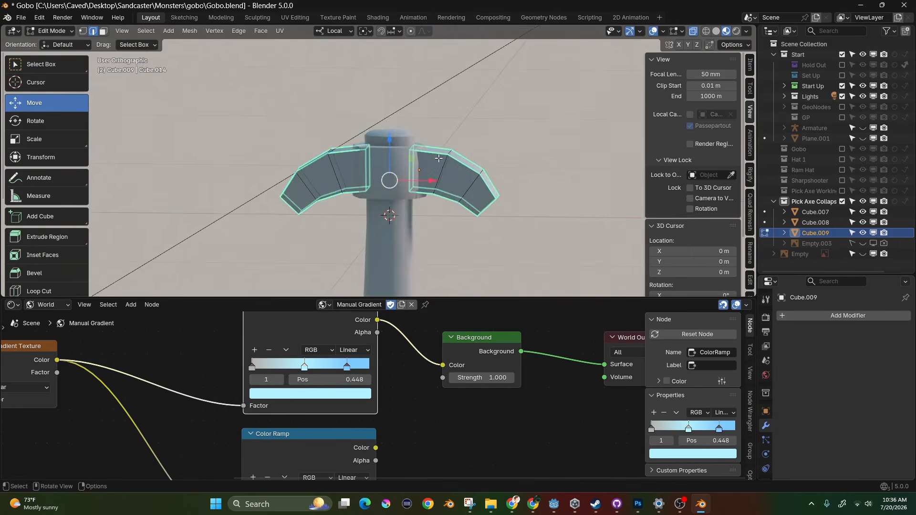
scroll(404, 199, "up", 3)
middle_click_drag(403, 199, 399, 182)
scroll(395, 178, "down", 1)
scroll(396, 178, "down", 1)
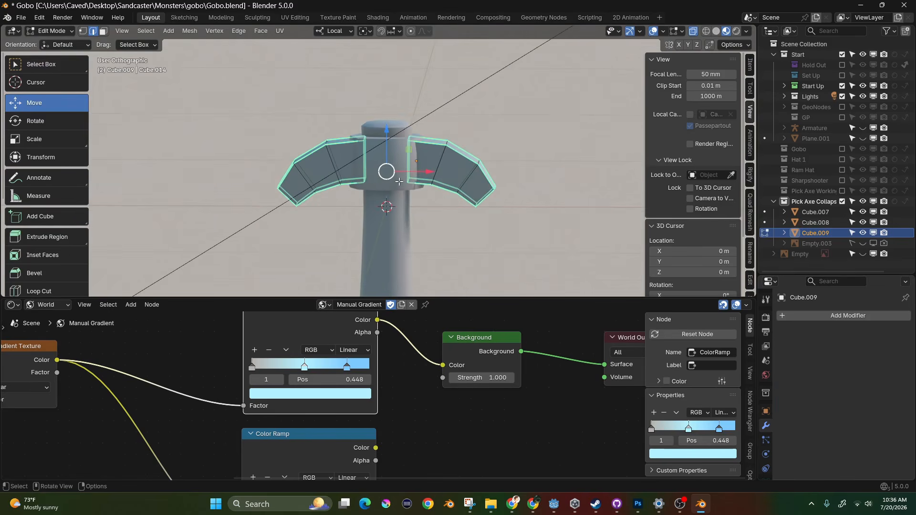
key("Tab")
scroll(399, 182, "down", 2)
key("KP_1")
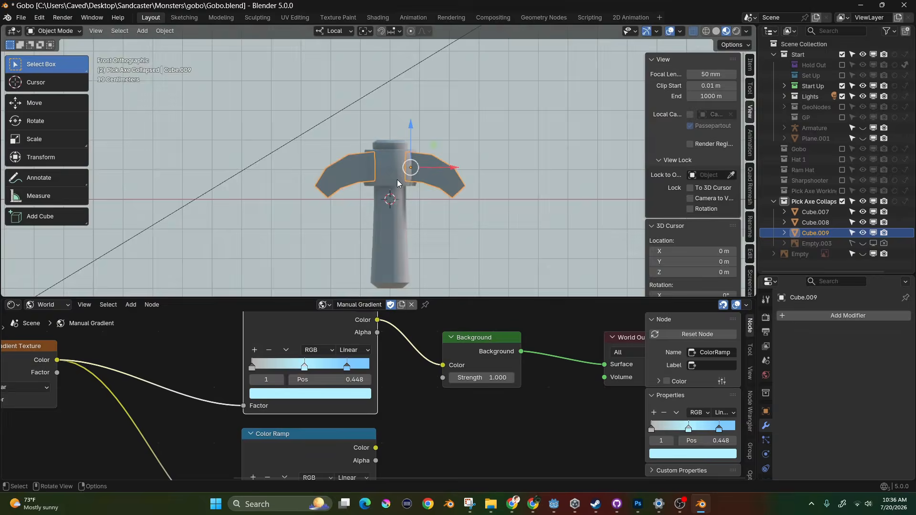
- Mark the edge loop just below the handle's top cap as a seam
scroll(393, 172, "up", 2)
middle_click_drag(393, 172, 365, 256)
left_click(356, 190)
key("Tab")
scroll(358, 169, "down", 2)
scroll(366, 249, "up", 4)
middle_click_drag(389, 202, 377, 138, "shift")
scroll(382, 183, "up", 1)
left_click(377, 129, "alt")
right_click(331, 144)
left_click(280, 315)
- Mark the edge loop where the handle's bottom bevel begins as a seam
middle_click_drag(408, 267, 411, 163, "shift")
scroll(391, 270, "up", 4)
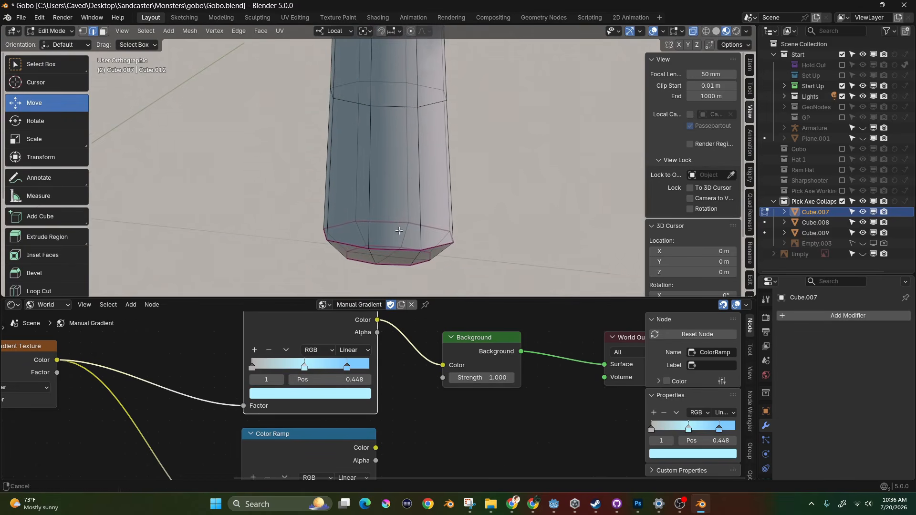
middle_click_drag(388, 240, 395, 216)
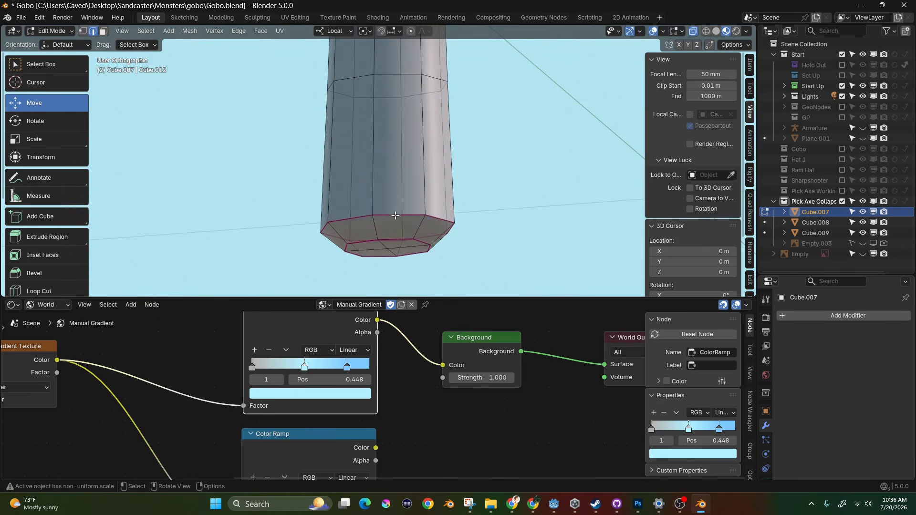
left_click(362, 216, "alt")
right_click(361, 216)
left_click(320, 275)
- Mark one vertical line of edges running along the length of the handle as a seam
scroll(449, 151, "down", 3)
middle_click_drag(448, 150, 417, 179)
left_click(416, 180)
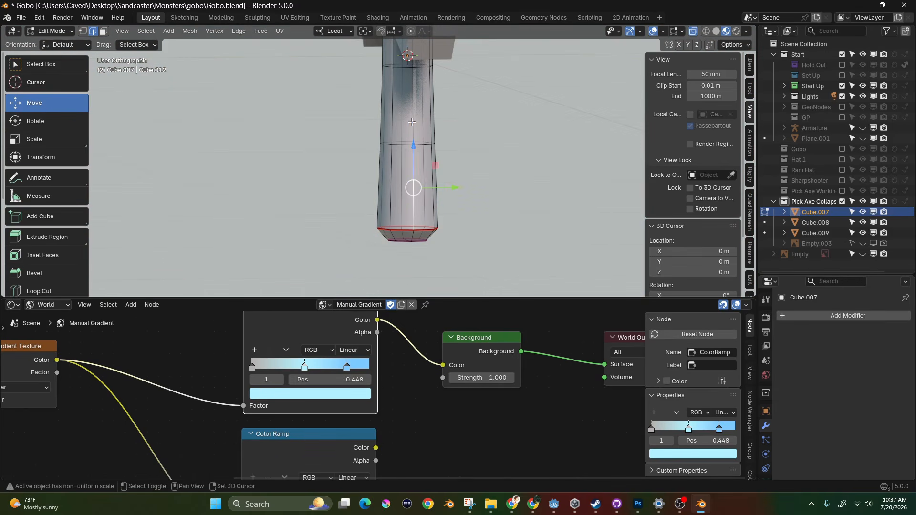
middle_click_drag(414, 119, 411, 153)
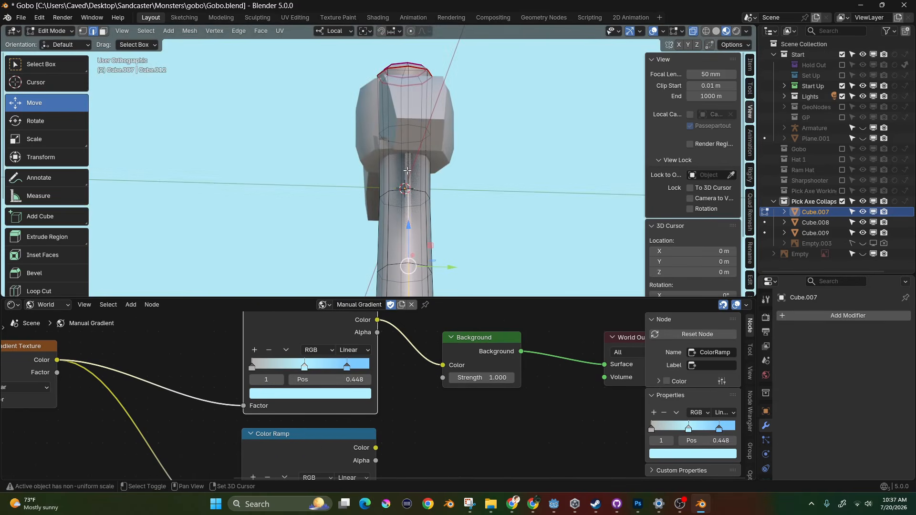
middle_click_drag(410, 108, 411, 135)
right_click(411, 135)
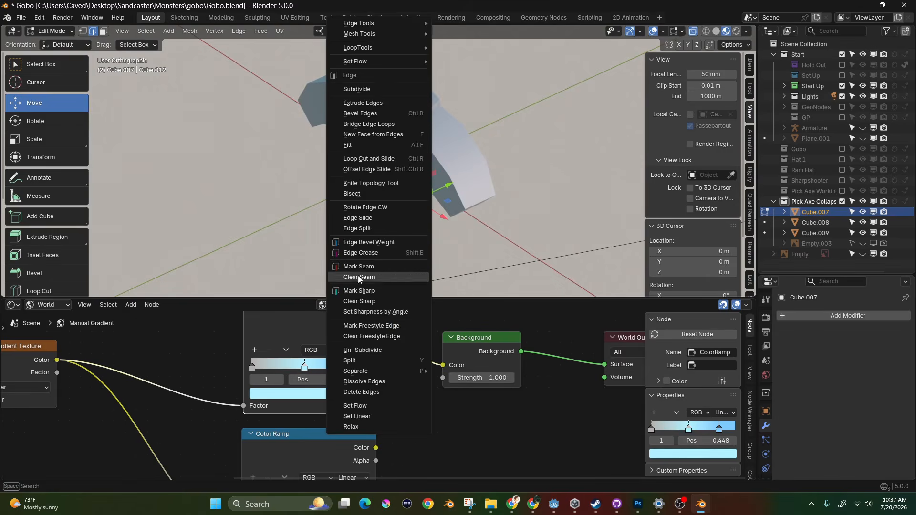
left_click(368, 267)
middle_click_drag(368, 267, 456, 176)
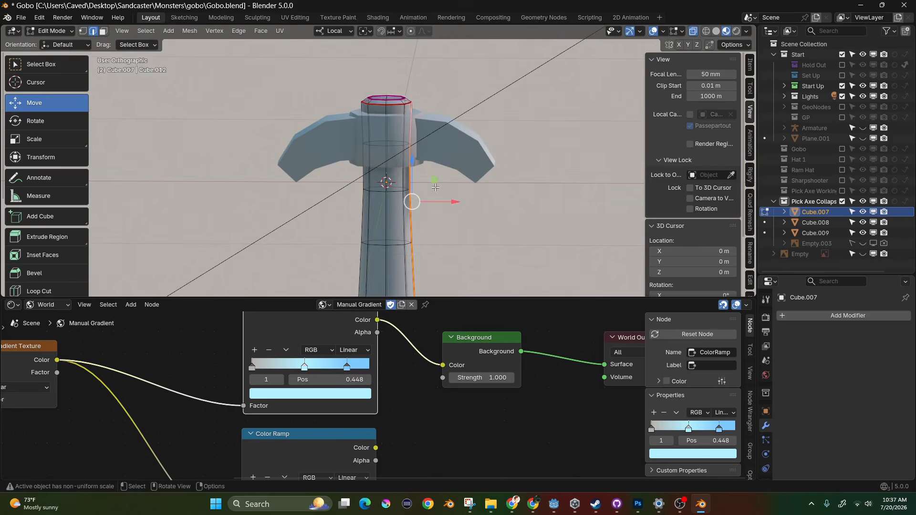
key("Tab")
- Mark the top and bottom rim loops of the head block around the handle as seams
left_click(385, 138)
key("Tab")
middle_click_drag(386, 138, 386, 123)
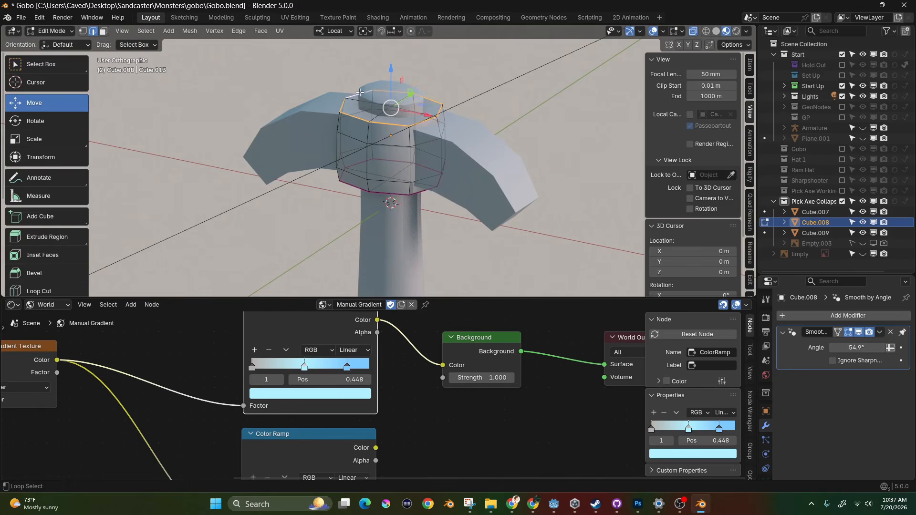
left_click(383, 205, "alt+shift")
middle_click_drag(448, 185, 402, 190)
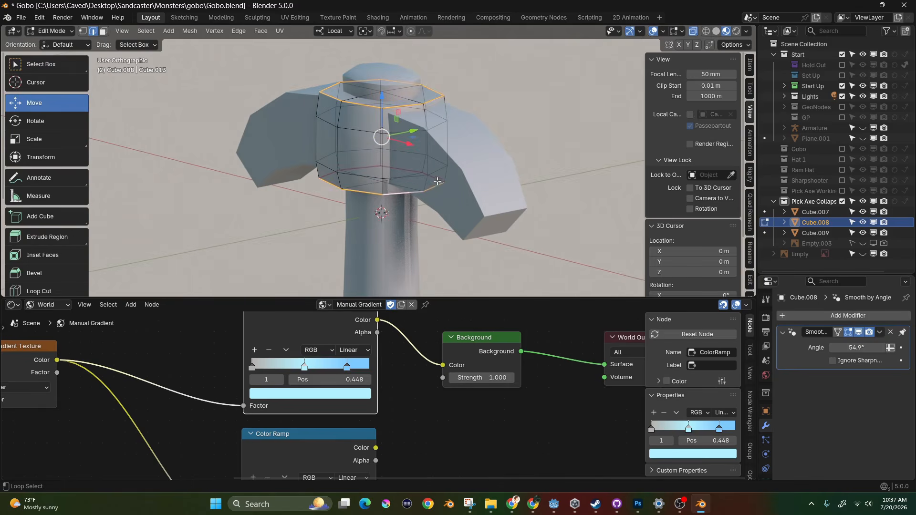
right_click(354, 183)
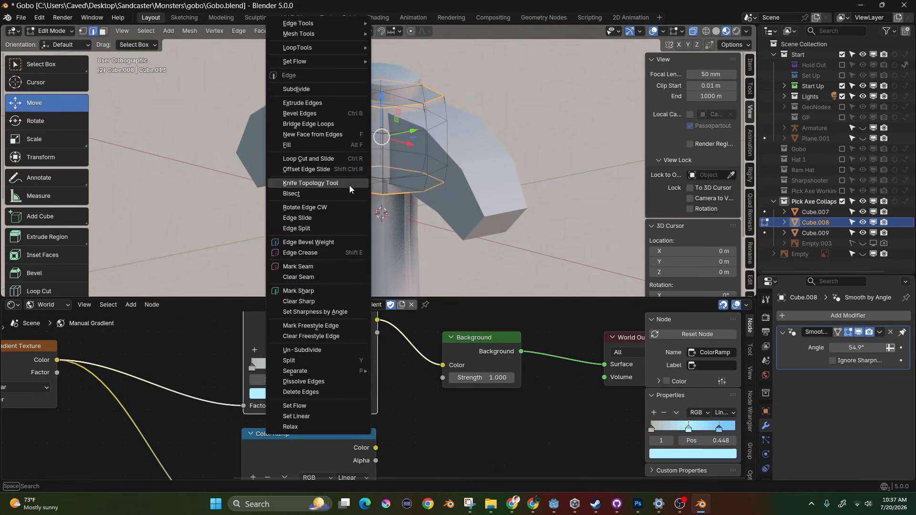
left_click(309, 266)
- Mark a vertical line of edges on the head block, on the side covered by a blade, as a seam
left_click(428, 182)
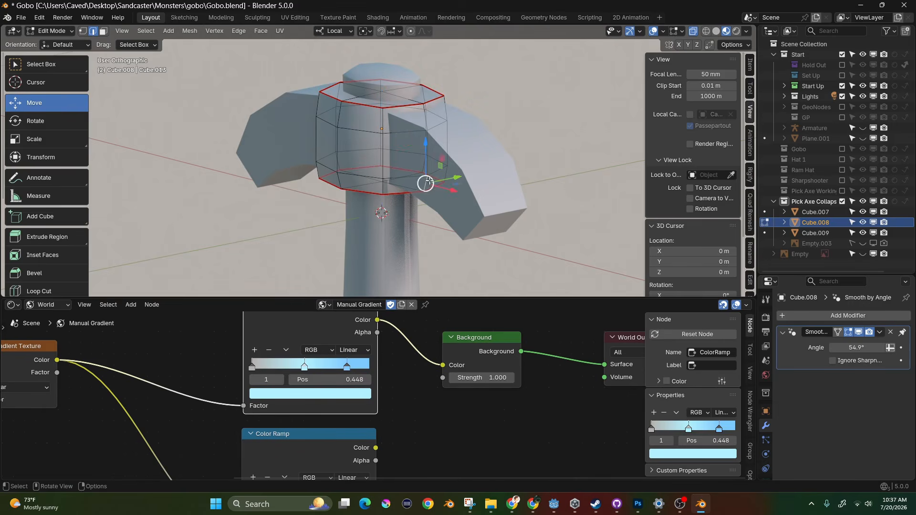
middle_click_drag(428, 121, 443, 116)
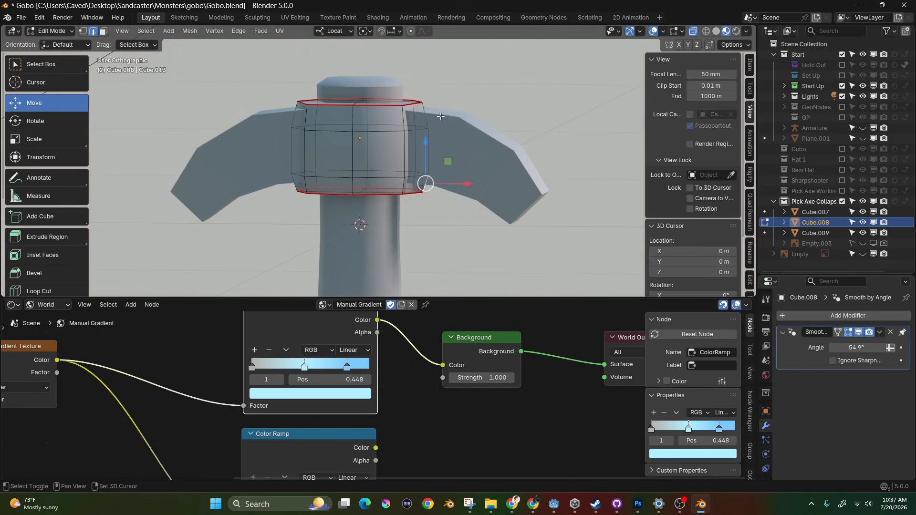
right_click(430, 146)
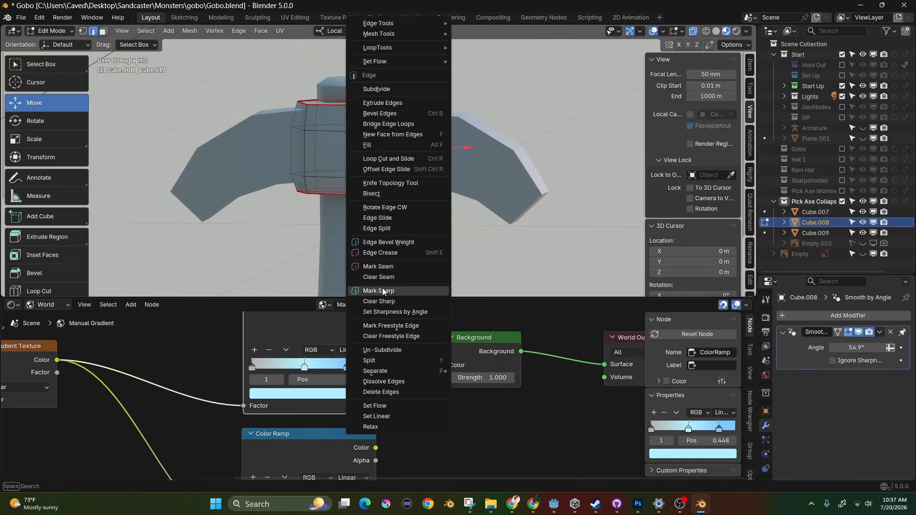
left_click(393, 267)
middle_click_drag(445, 169, 430, 177)
key("Tab")
- Compare the blades object in Object Mode and Edit Mode, checking its edges and shading
left_click(456, 181)
key("Tab")
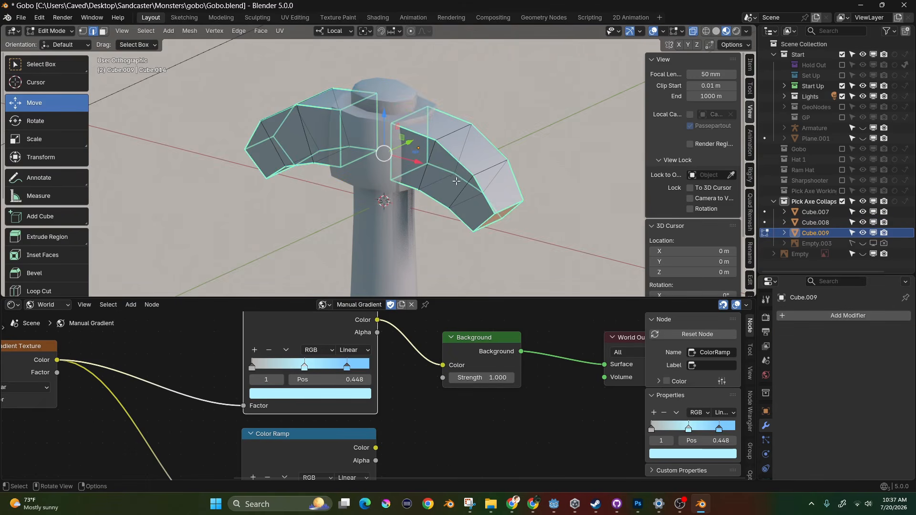
middle_click_drag(442, 153, 397, 142)
key("Tab")
key("Tab")
key("Tab")
key("Tab")
key("Tab")
key("Tab")
key("Tab")
key("Tab")
key("Tab")
key("KP_1")
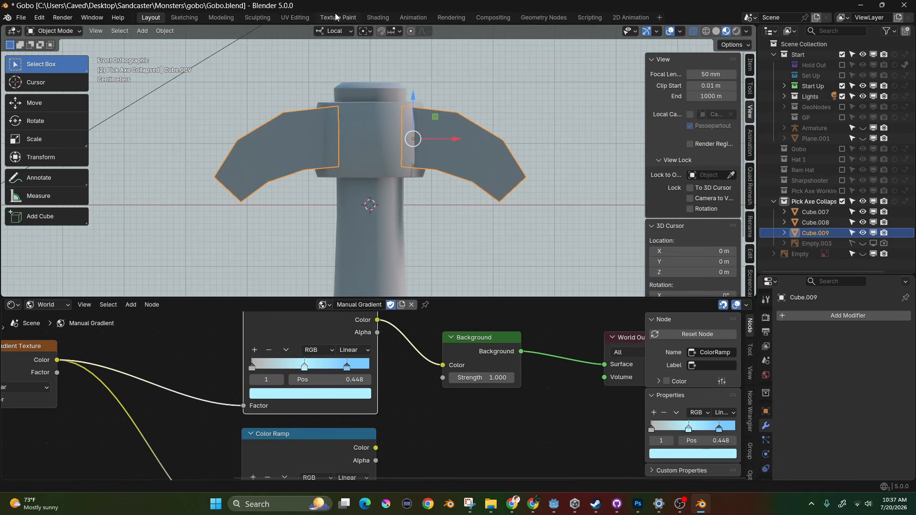
- Open the list of editor types for the node editor area
scroll(374, 143, "down", 2)
middle_click_drag(387, 178, 377, 162, "shift")
scroll(374, 159, "down", 2)
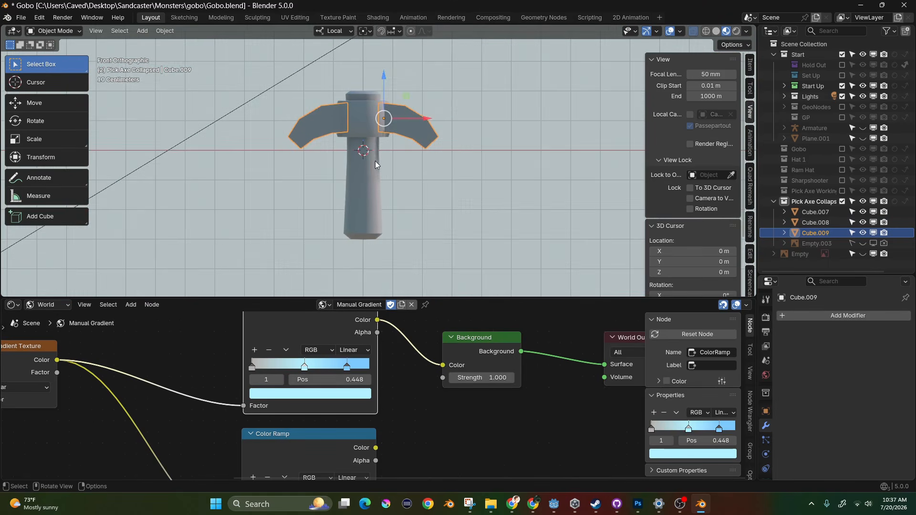
scroll(375, 161, "up", 1)
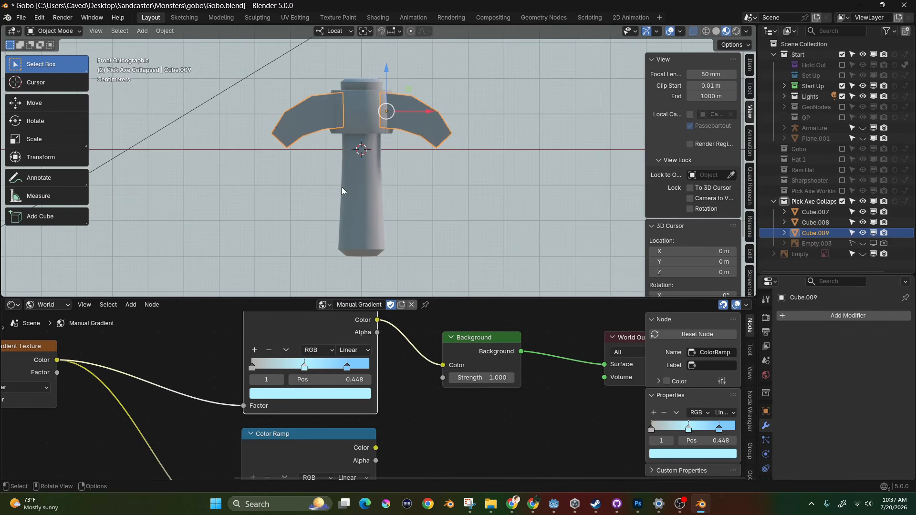
scroll(342, 187, "up", 1)
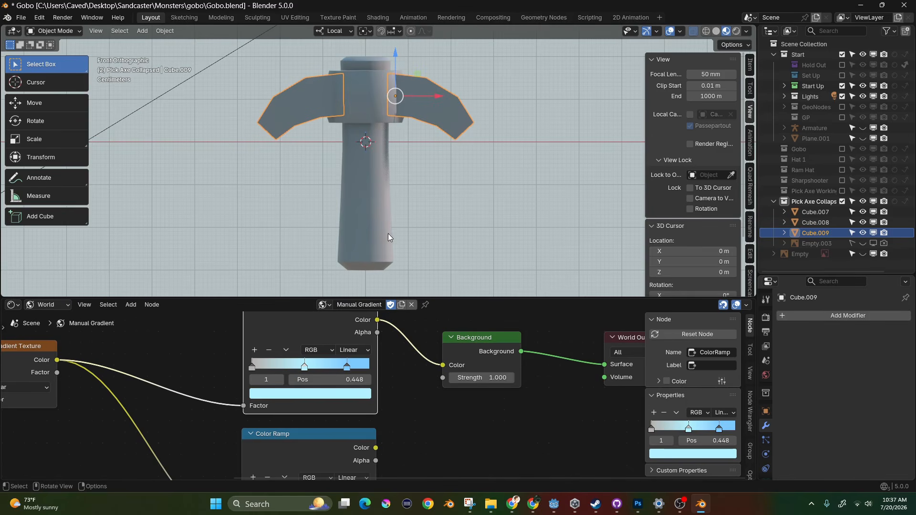
middle_click_drag(380, 243, 389, 227, "shift")
left_click(19, 304)
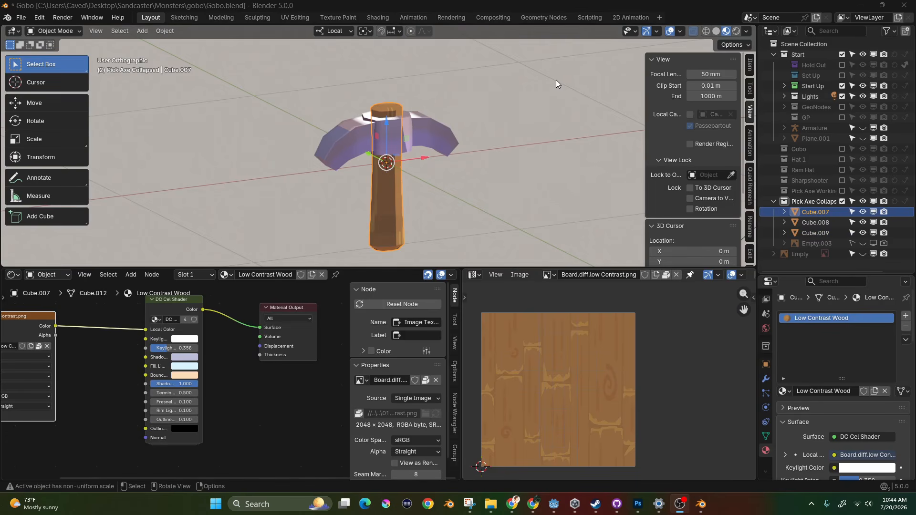
- Examine the pickaxe with its materials and the low-contrast wood board texture used for the handle
middle_click_drag(408, 198, 416, 191)
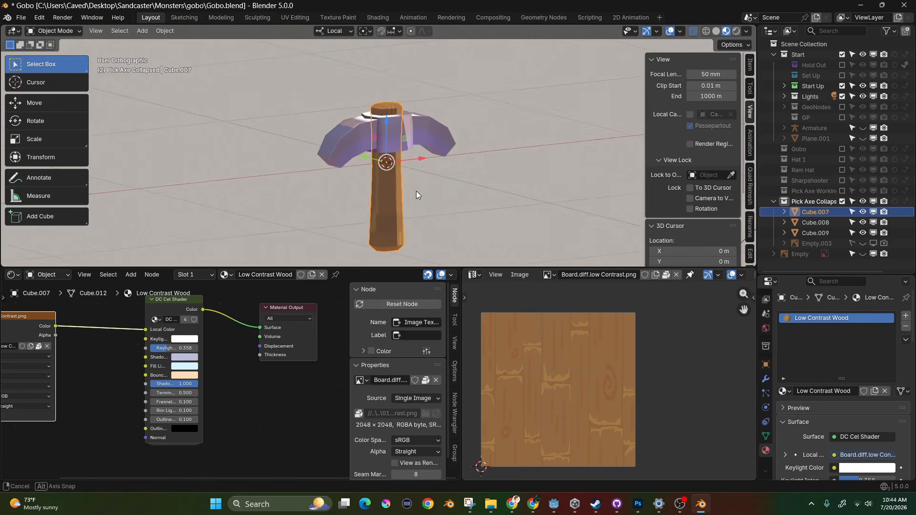
scroll(416, 192, "up", 2)
middle_click_drag(412, 196, 371, 225)
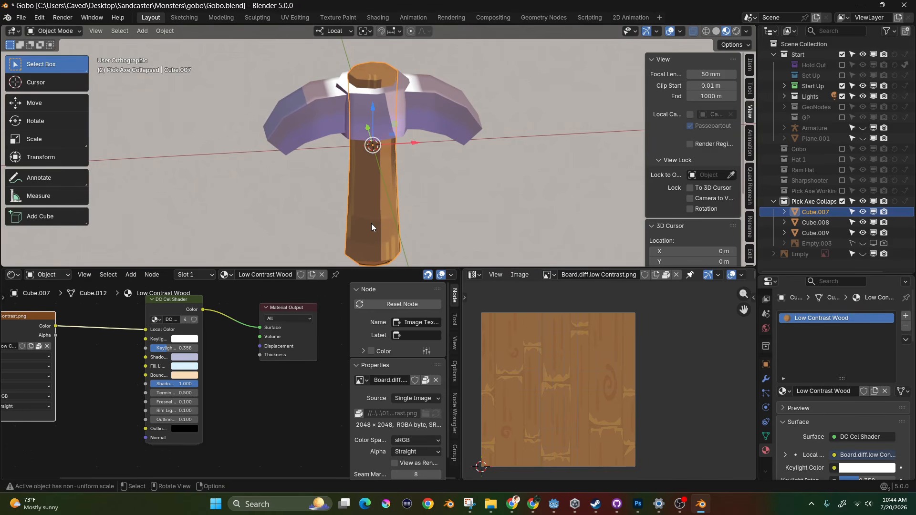
middle_click_drag(440, 239, 429, 256)
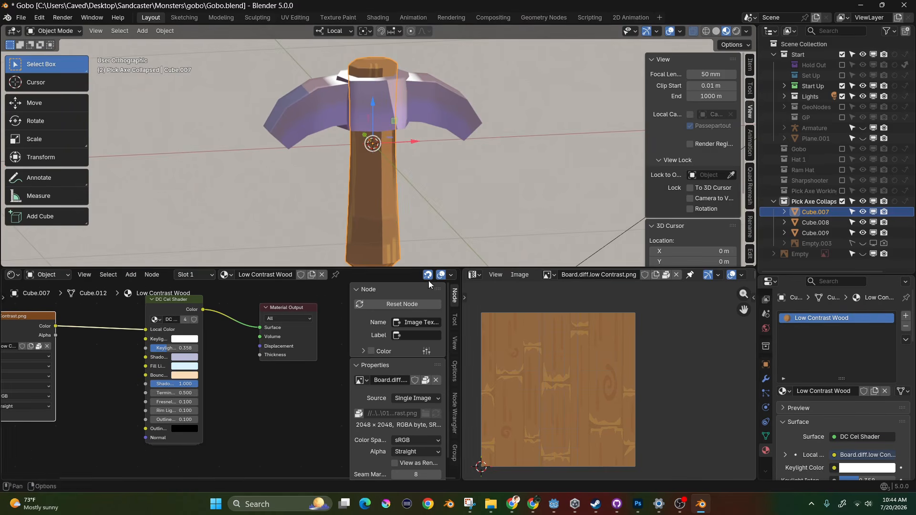
middle_click_drag(522, 383, 533, 381)
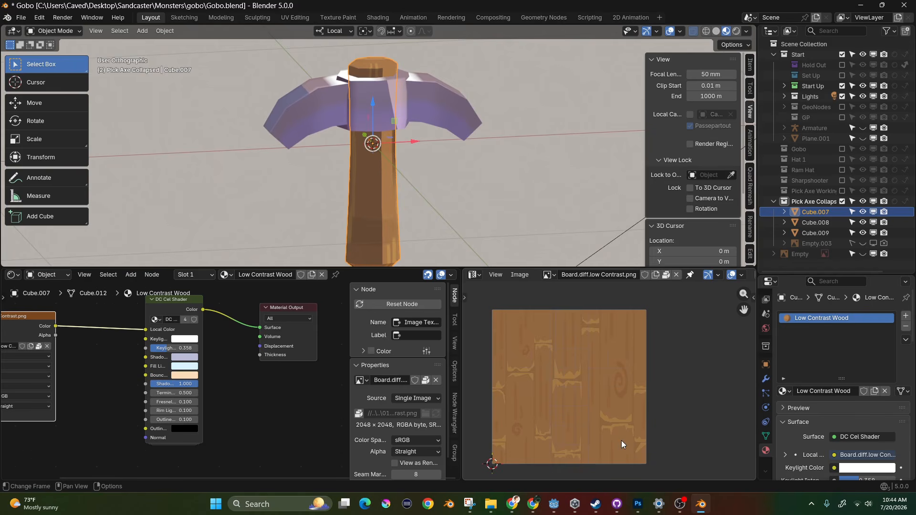
scroll(373, 145, "up", 1)
middle_click_drag(373, 144, 392, 142)
scroll(337, 116, "up", 2)
scroll(336, 116, "down", 3)
middle_click_drag(385, 203, 379, 159)
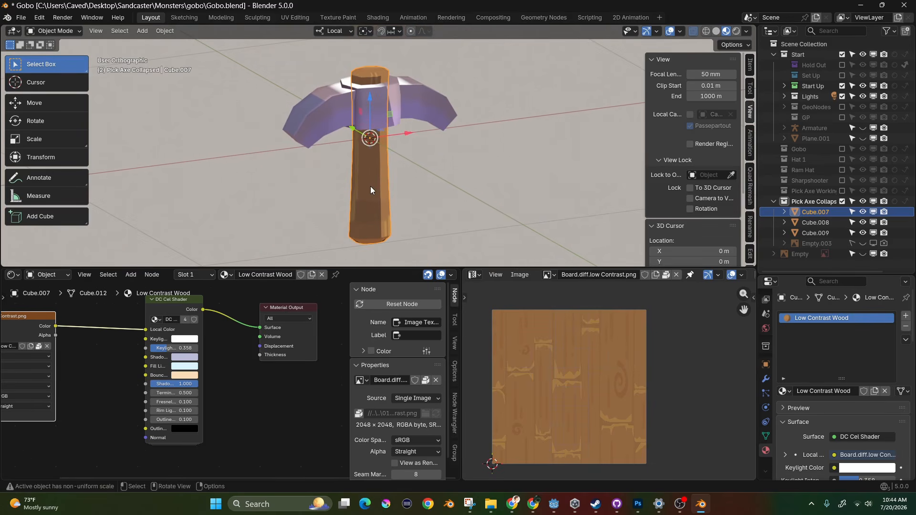
- Enter Edit Mode on the wooden handle and examine its seams alongside the wood texture
scroll(376, 198, "up", 2)
key("Tab")
scroll(375, 192, "down", 1)
middle_click_drag(375, 194, 407, 216)
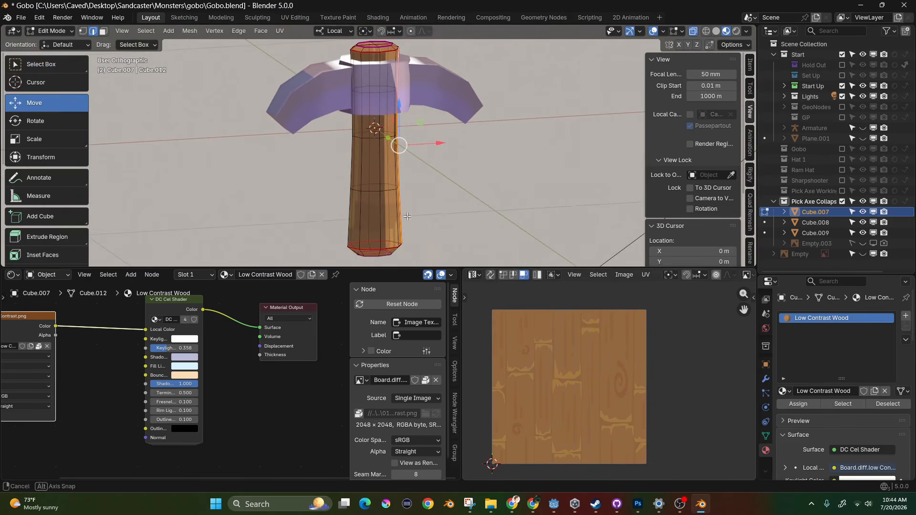
scroll(570, 359, "up", 2)
scroll(578, 358, "down", 2)
scroll(577, 357, "up", 2)
scroll(576, 360, "down", 1)
middle_click_drag(526, 388, 532, 386)
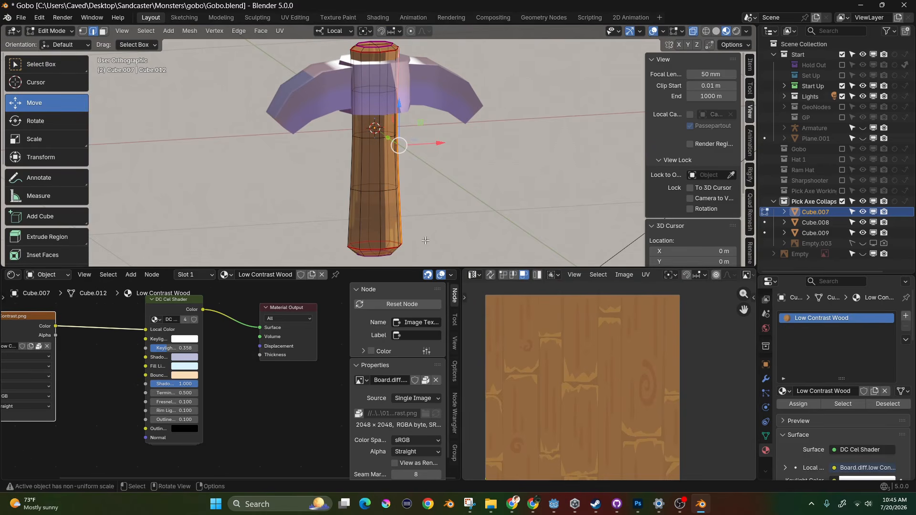
middle_click_drag(405, 198, 382, 182)
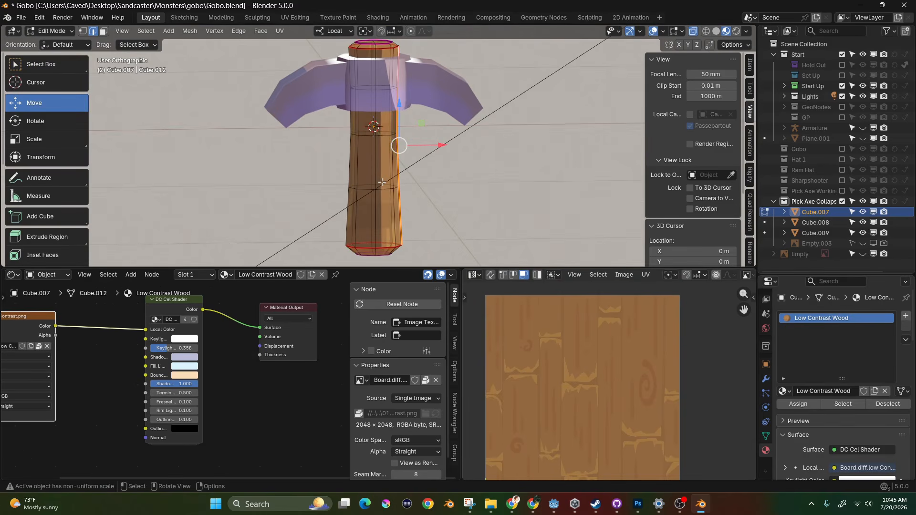
key("KP_1")
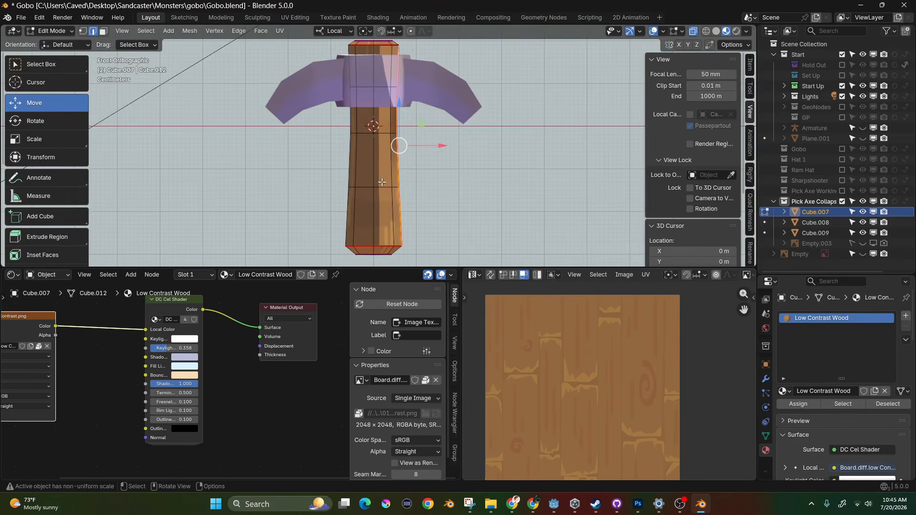
key("e")
right_click(348, 69)
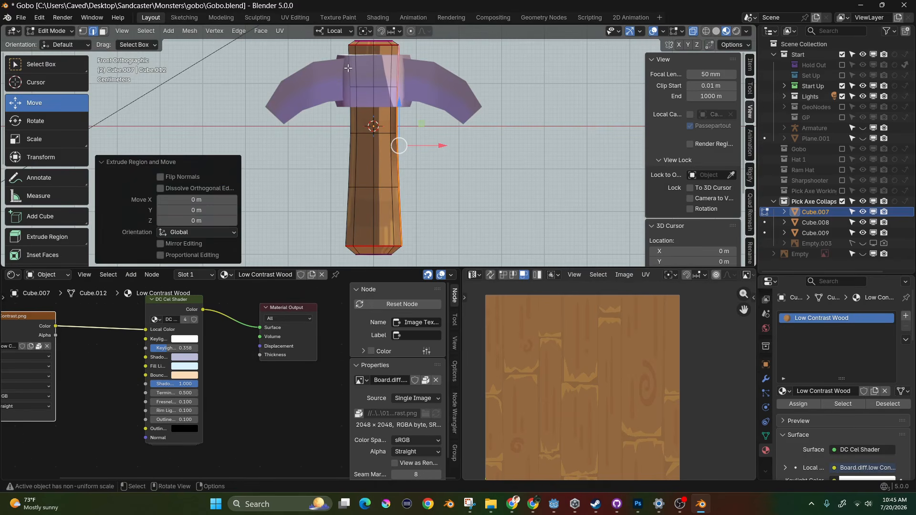
key("ctrl+z")
- Select the side faces along the whole length of the handle in face mode and unwrap them with the Angle Based method
key("3")
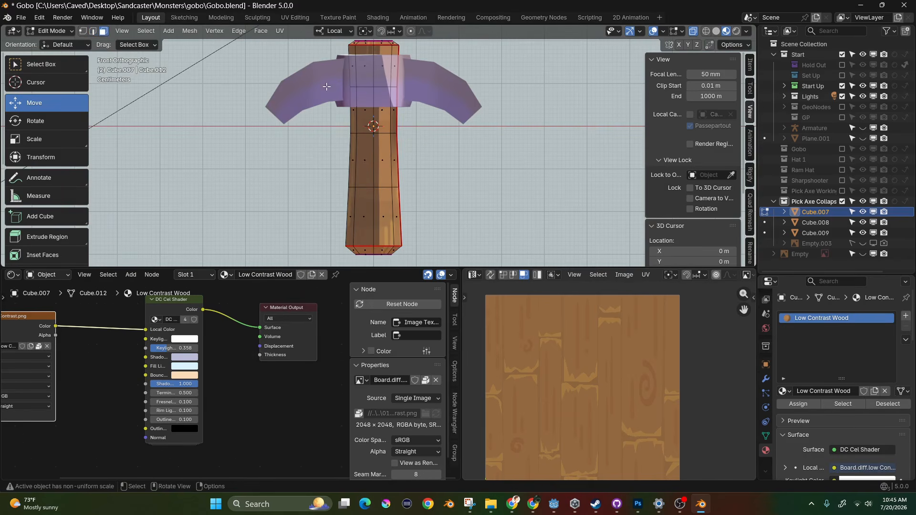
left_click_drag(317, 49, 432, 233)
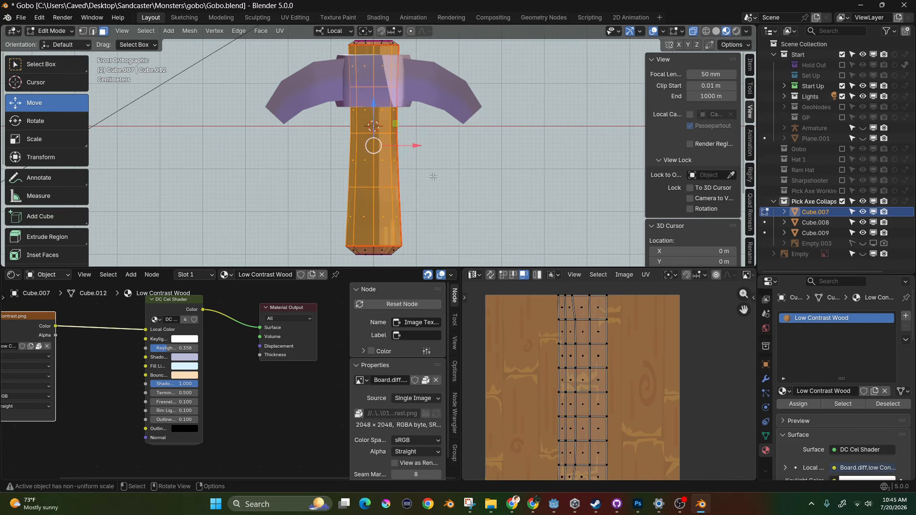
key("u")
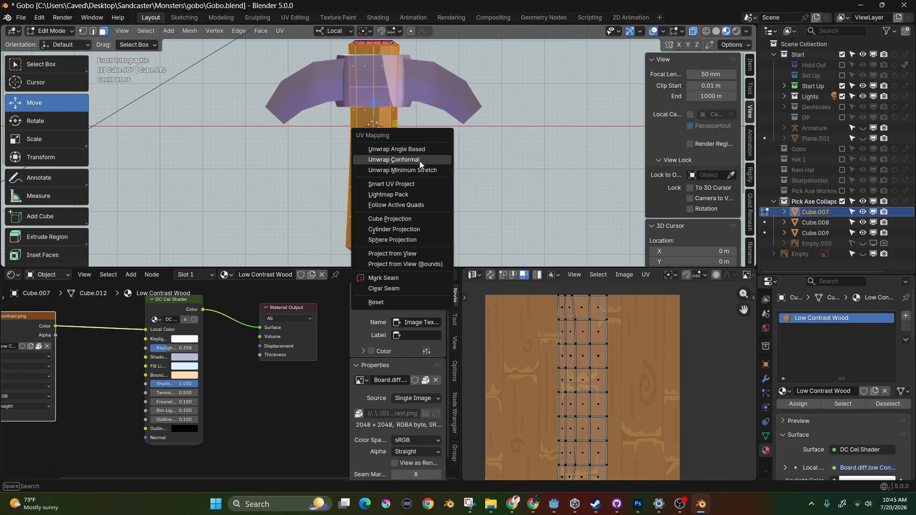
left_click(422, 151)
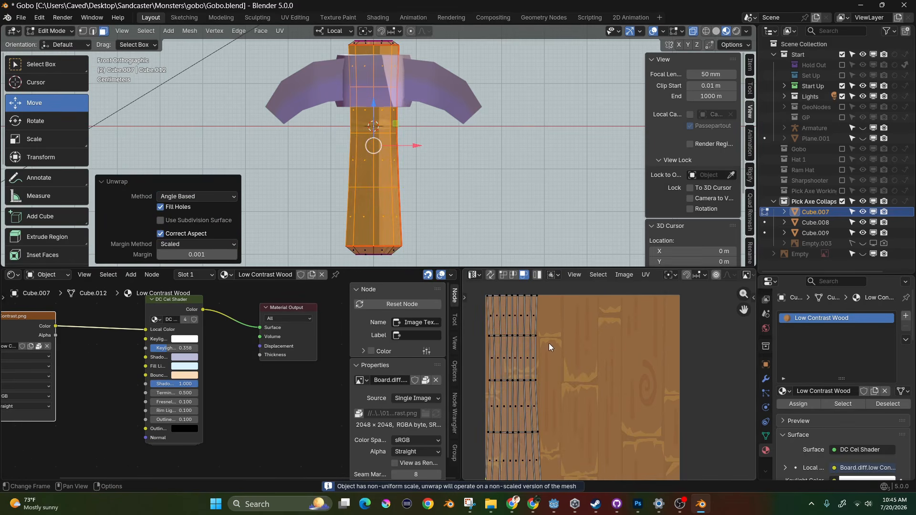
- Hide the viewport overlays, select all of the handle's side UVs and scale them up uniformly over the wood texture
key("Tab")
key("Tab")
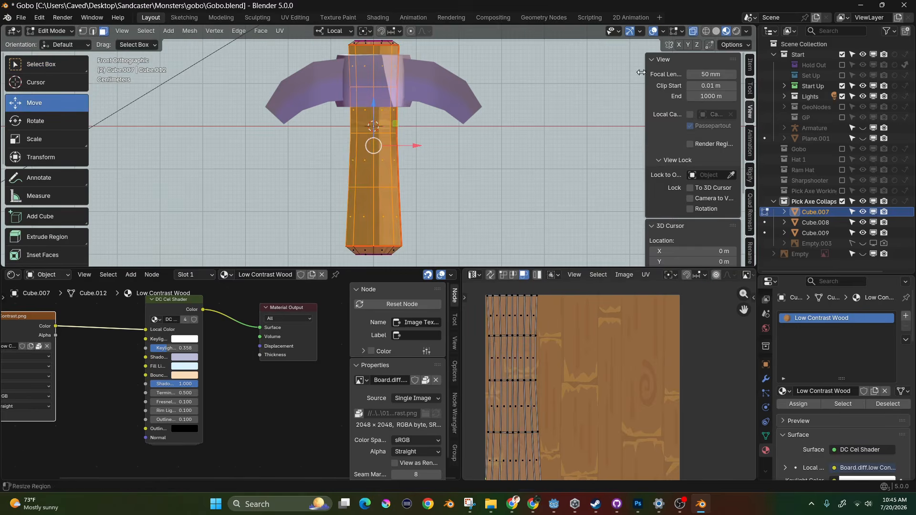
left_click(654, 32)
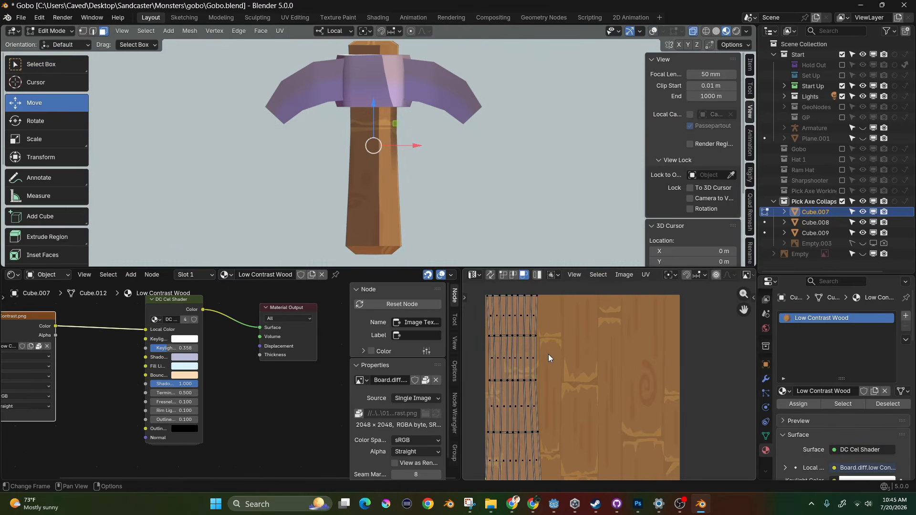
scroll(551, 352, "down", 1)
left_click_drag(570, 299, 488, 468)
key("s")
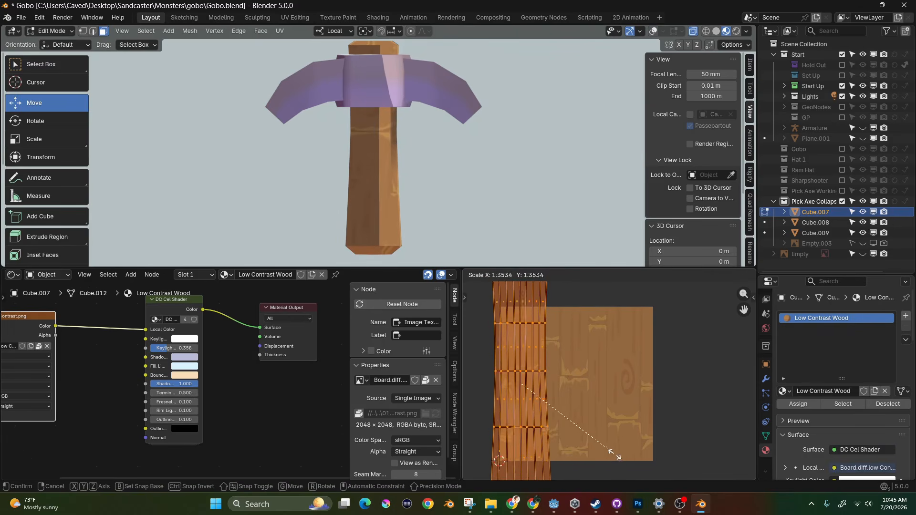
left_click(590, 425)
- Widen the handle's side UVs along X only and shrink them uniformly to reduce their coverage of the wood texture
key("s")
key("x")
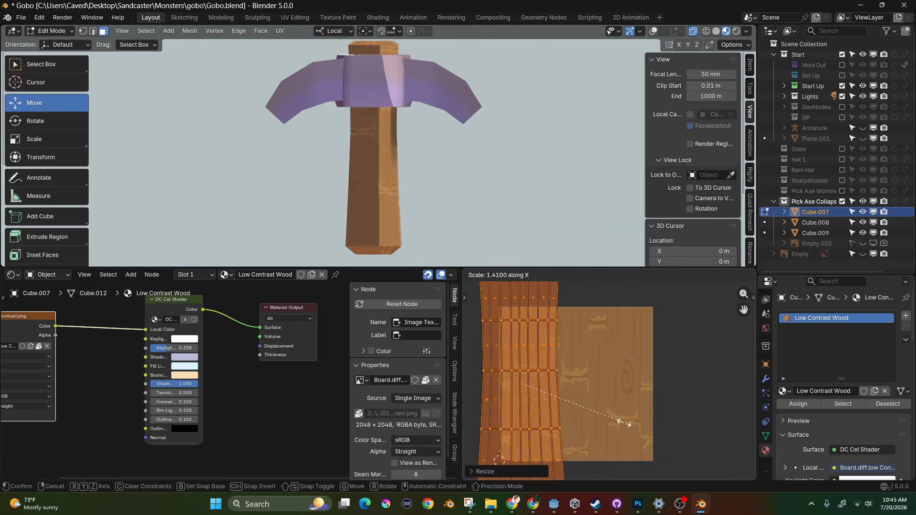
left_click(713, 433)
scroll(504, 221, "down", 1)
middle_click_drag(505, 221, 451, 224)
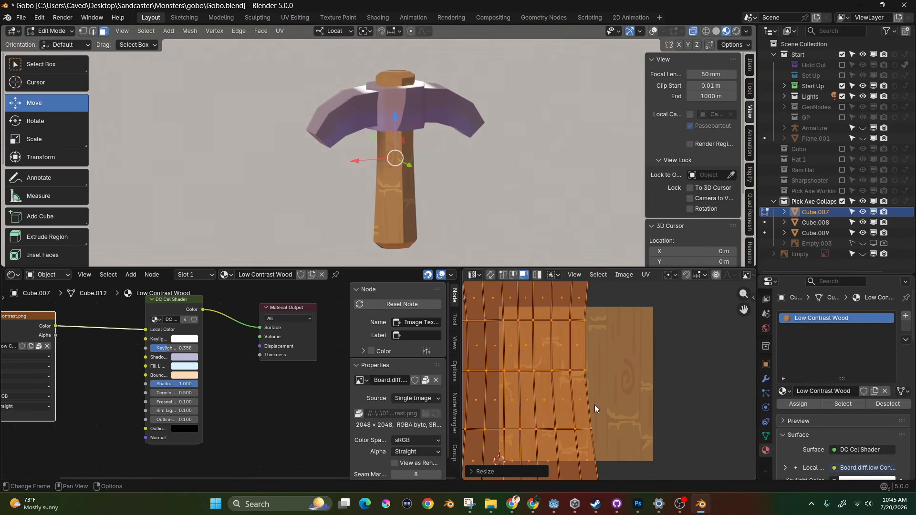
key("s")
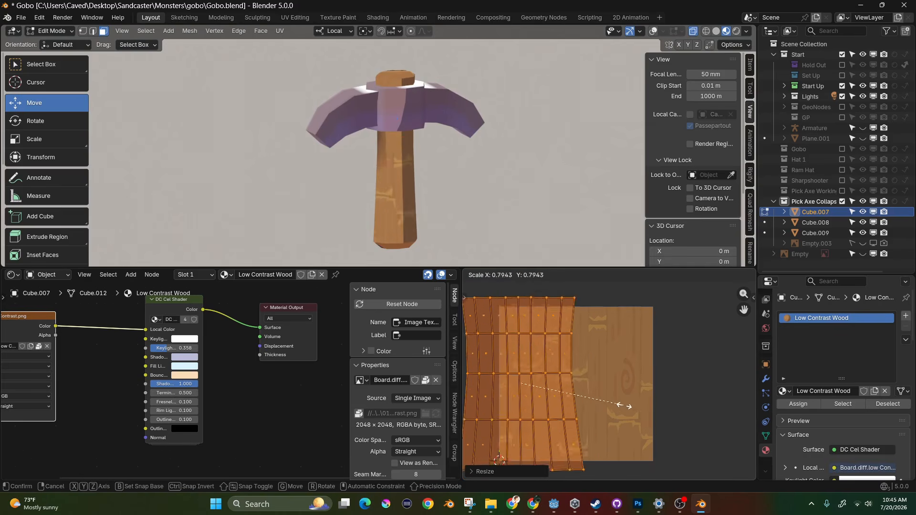
left_click(593, 399)
middle_click_drag(438, 183, 483, 239)
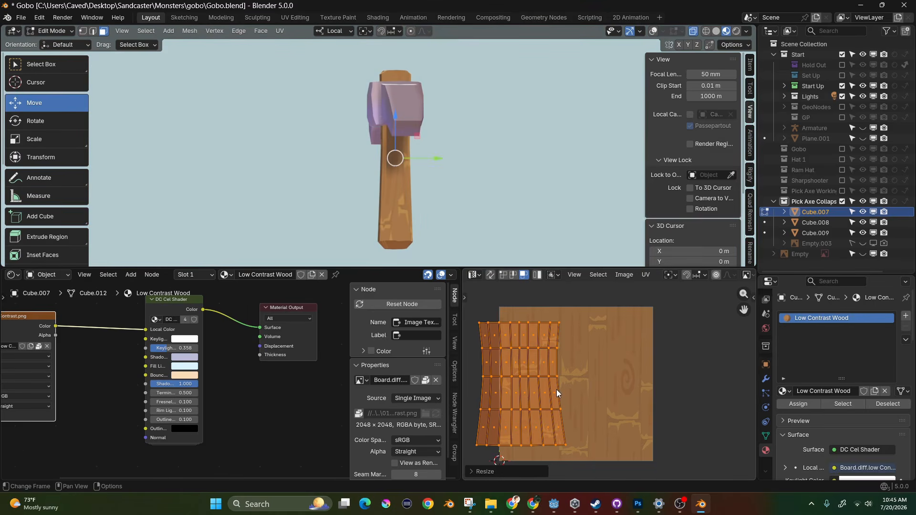
- Stretch the handle's side UVs along X by about 3.08 and move them about 0.28 in X to centre them on the texture
key("s")
key("x")
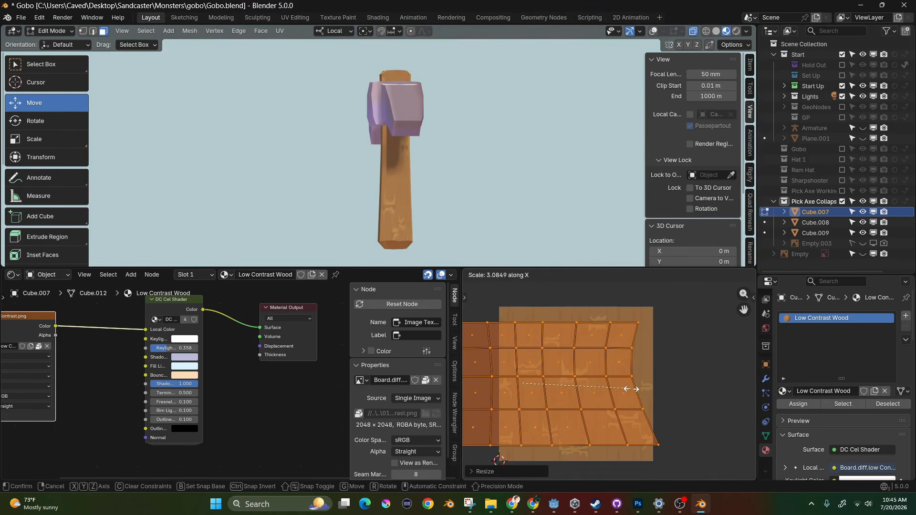
left_click(632, 389)
mouse_move(464, 239)
middle_mouse_down()
mouse_move(519, 205)
mouse_move(410, 215)
mouse_move(470, 222)
middle_mouse_up()
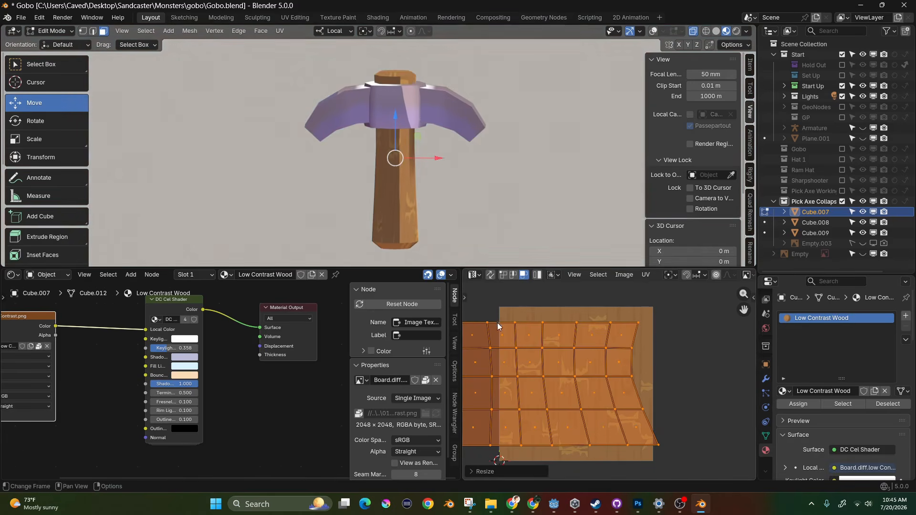
key("g")
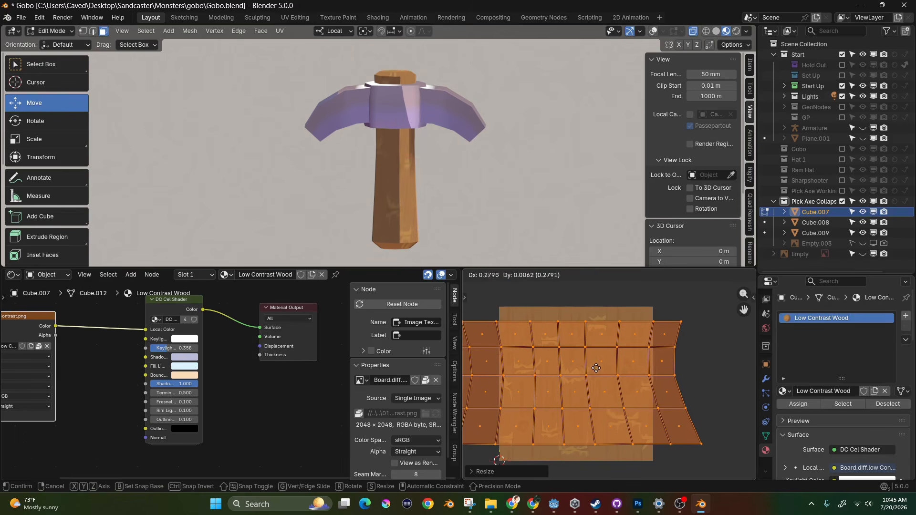
left_click(598, 368)
middle_click_drag(449, 184, 504, 201)
middle_click_drag(464, 154, 495, 191)
middle_click_drag(495, 190, 508, 217, "shift")
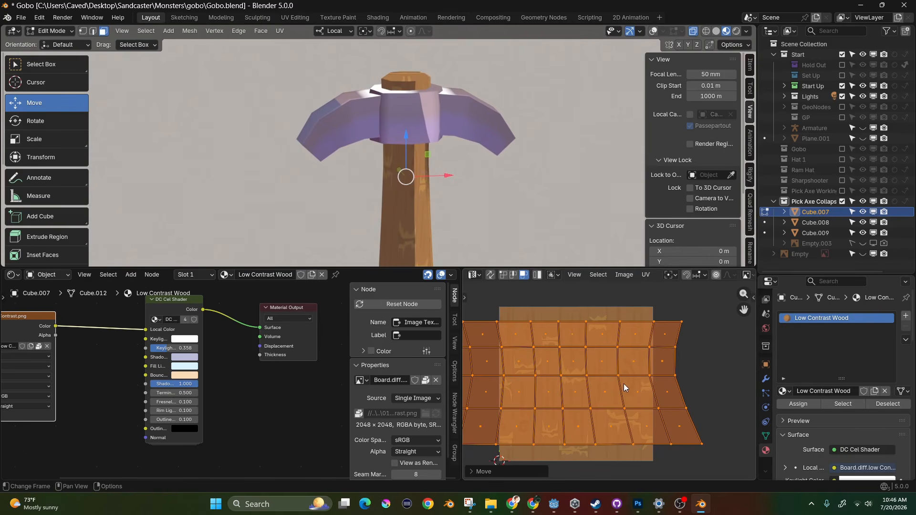
- Narrow the handle's side UVs along X to a factor of about 0.24 so they fit inside the wood texture
key("Tab")
scroll(415, 211, "down", 4)
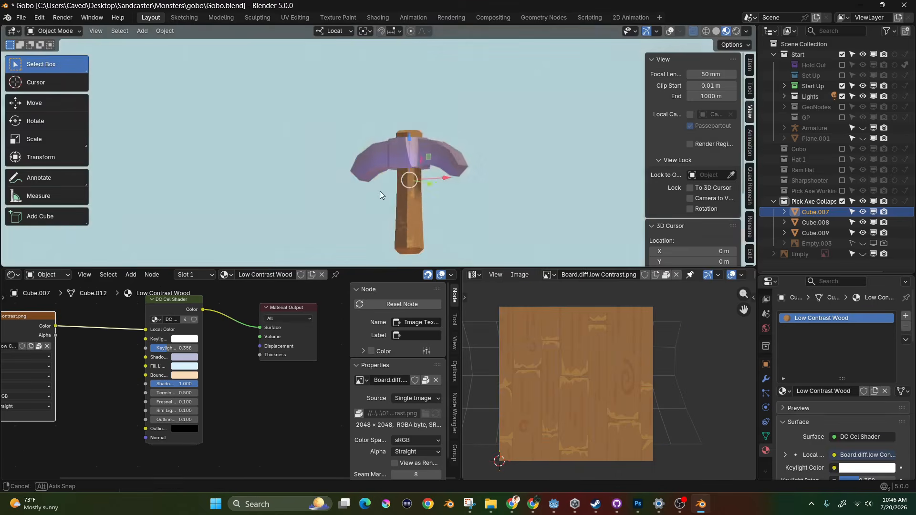
key("Tab")
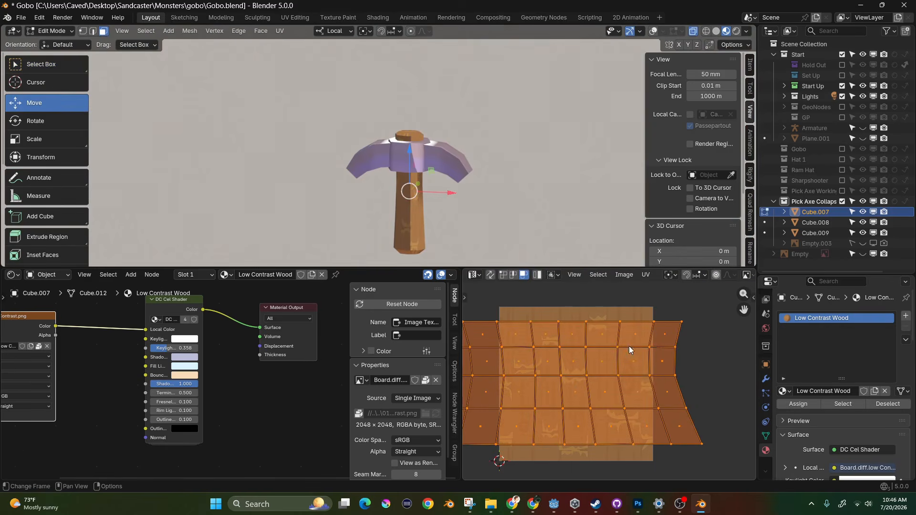
key("s")
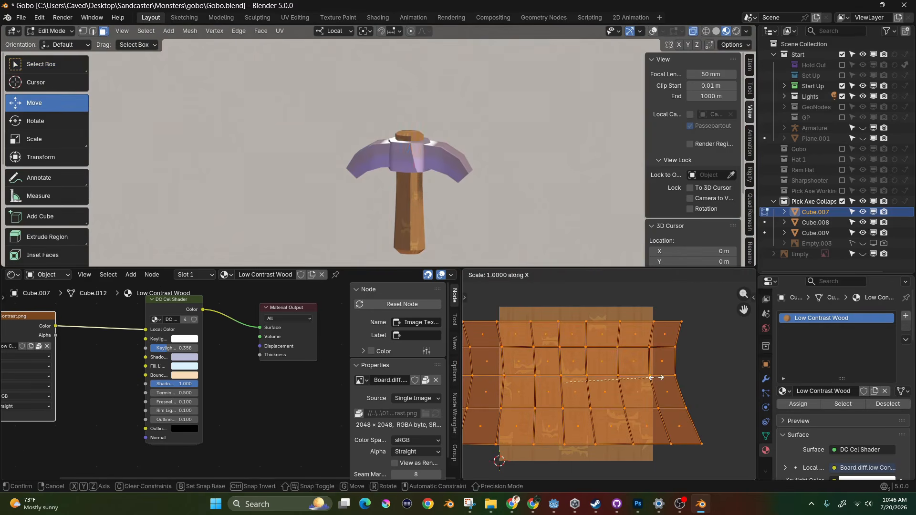
key("x")
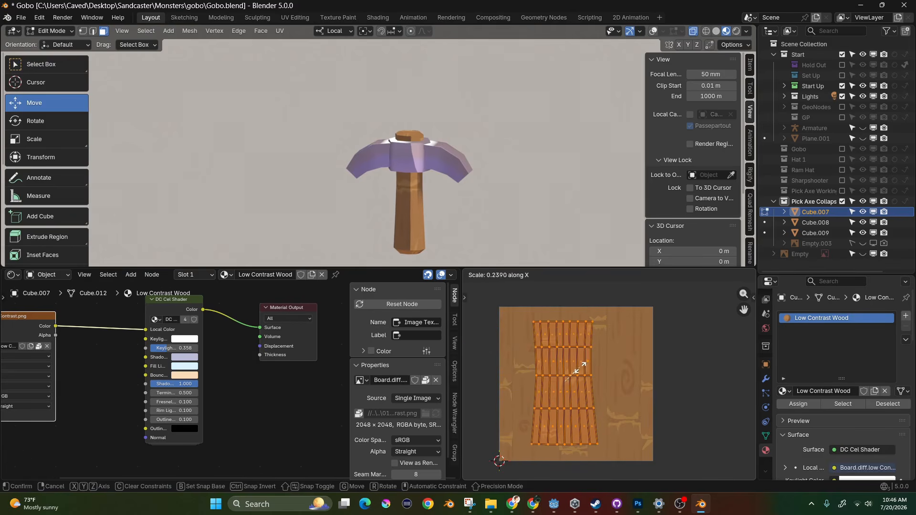
left_click(579, 369)
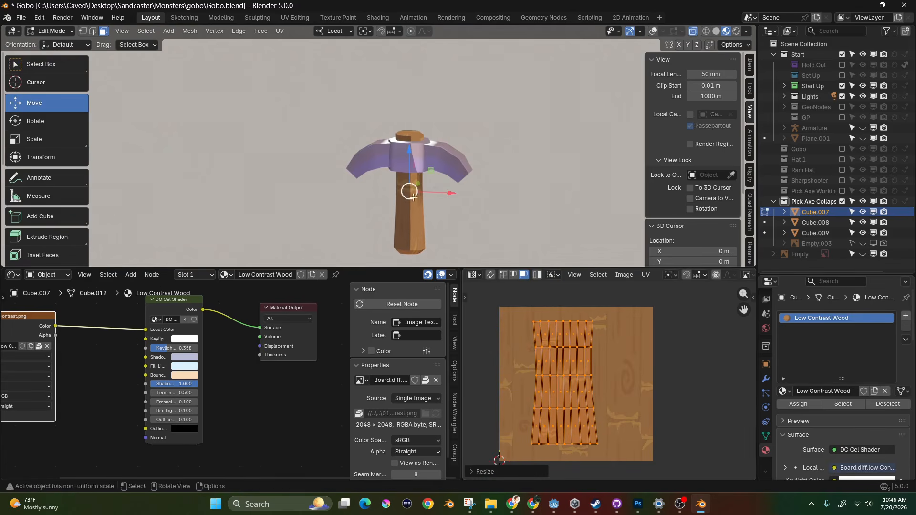
middle_click_drag(400, 157, 481, 221)
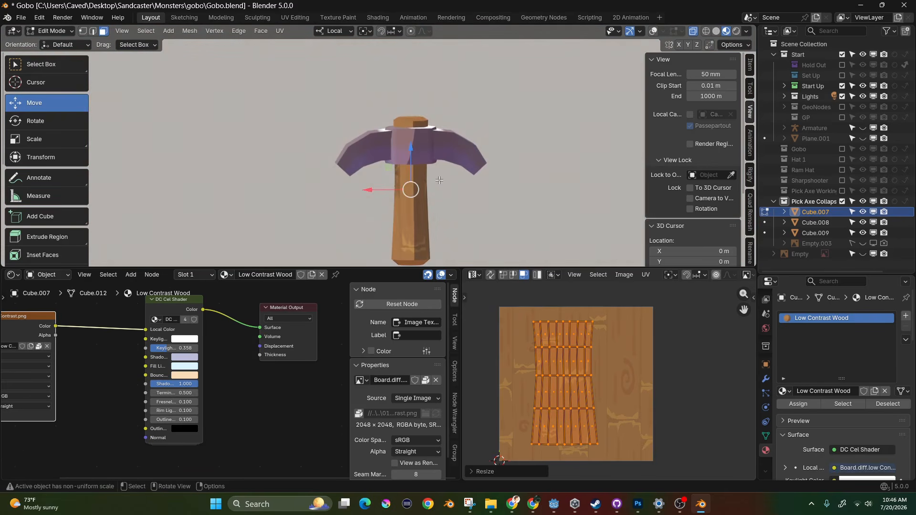
- Examine the wood texture on the handle from several angles, including beneath the head and at the top cap
key("Tab")
key("Tab")
scroll(444, 175, "up", 3)
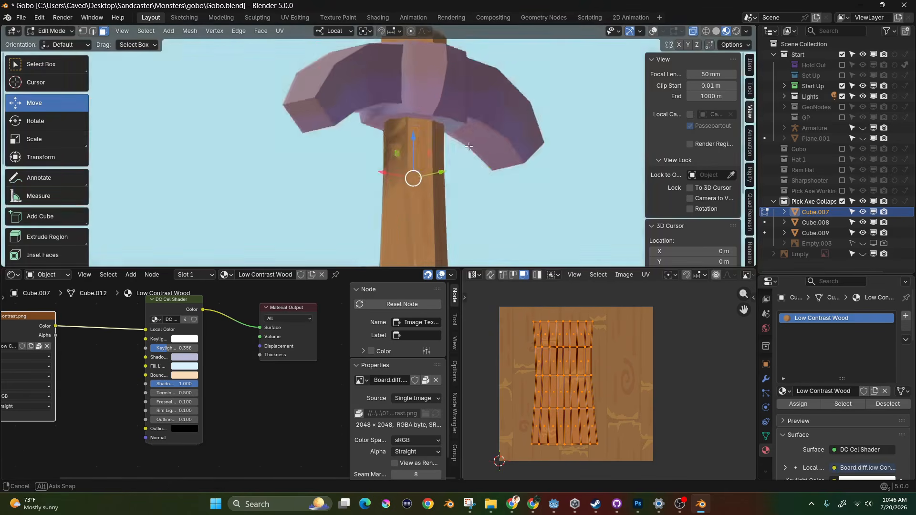
middle_click_drag(443, 175, 384, 127)
middle_click_drag(371, 86, 392, 156)
scroll(392, 78, "down", 2)
middle_click_drag(394, 81, 412, 153, "shift")
scroll(413, 150, "up", 1)
key("Tab")
key("Tab")
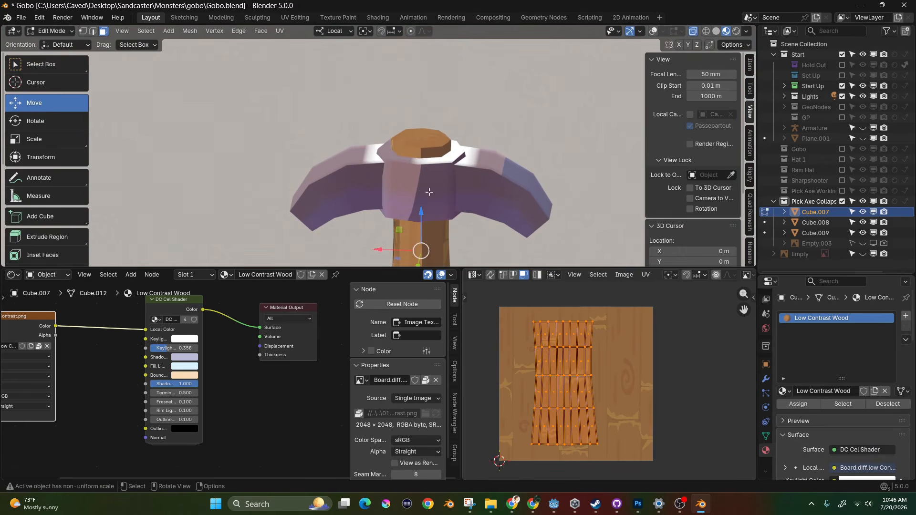
- Show the viewport overlays, select the handle's top cap faces and apply Project from View from the top orthographic view
left_click(653, 30)
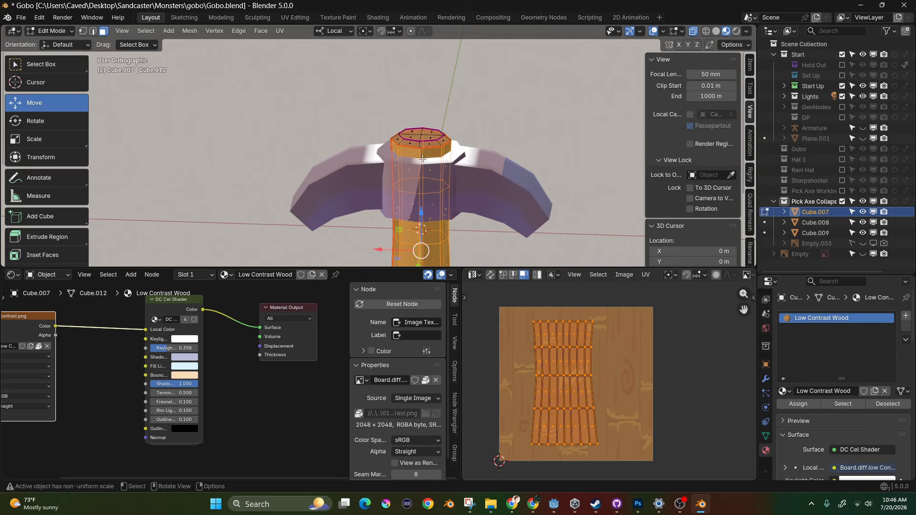
middle_click_drag(422, 159, 424, 145)
key("KP_1")
left_click_drag(381, 102, 377, 107)
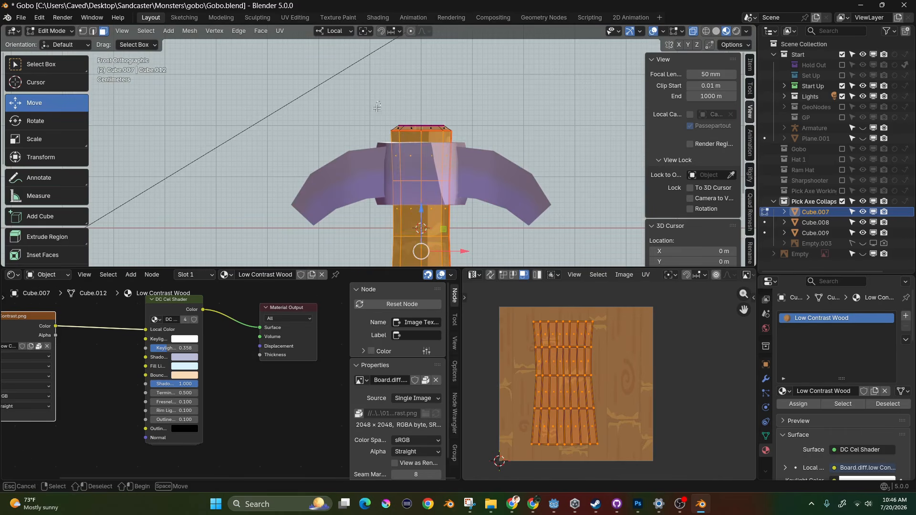
left_click_drag(454, 137, 469, 138)
key("KP_7")
key("u")
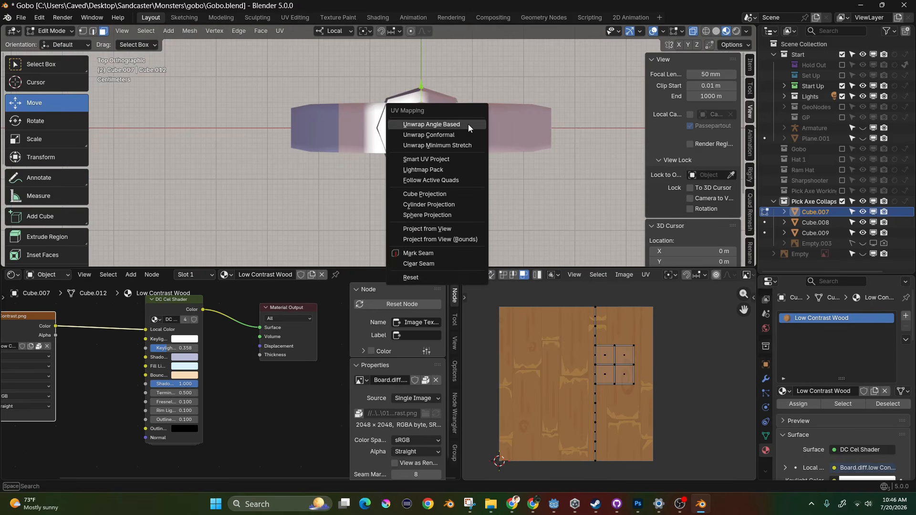
left_click(444, 230)
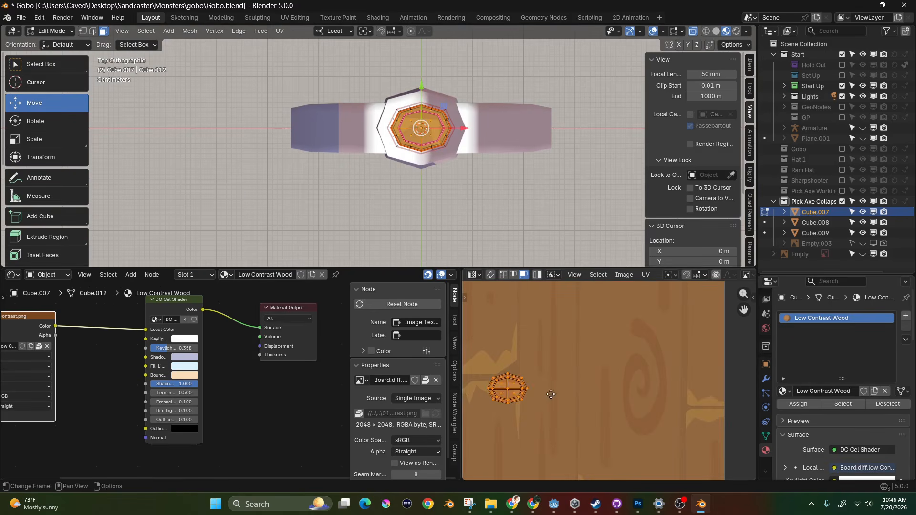
- Scale down the top cap's UVs and move them onto the wood between the jagged plank ends of the texture
key("a")
scroll(552, 397, "up", 4)
scroll(601, 353, "down", 4)
scroll(637, 353, "down", 2)
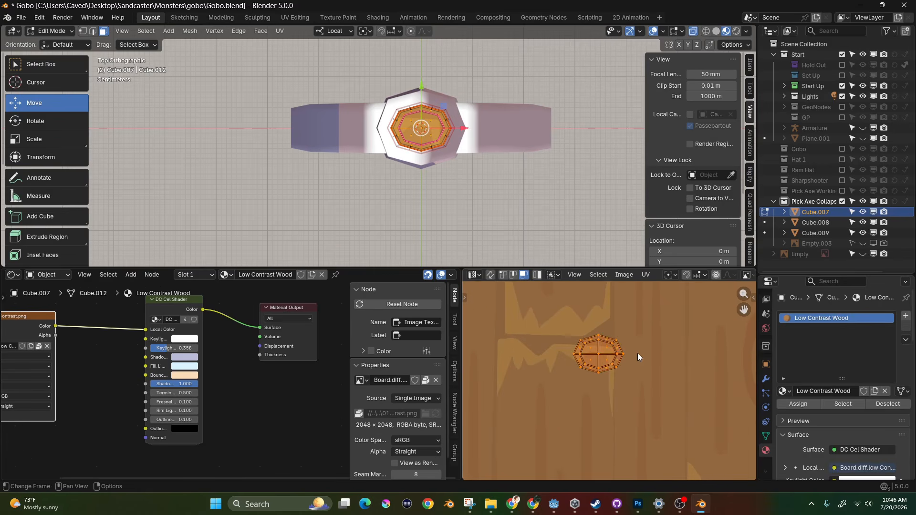
key("s")
left_click(624, 363)
key("g")
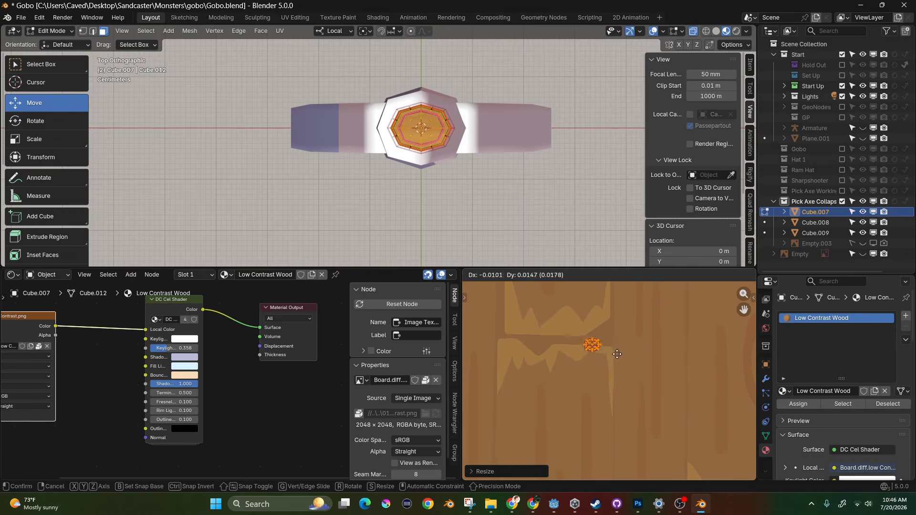
left_click(589, 332)
- Select the handle's bottom cap faces, apply Project from View from the bottom orthographic view and select the resulting UVs
key("Tab")
middle_click_drag(486, 202, 428, 88)
scroll(432, 101, "up", 2)
middle_click_drag(448, 205, 428, 225)
key("Tab")
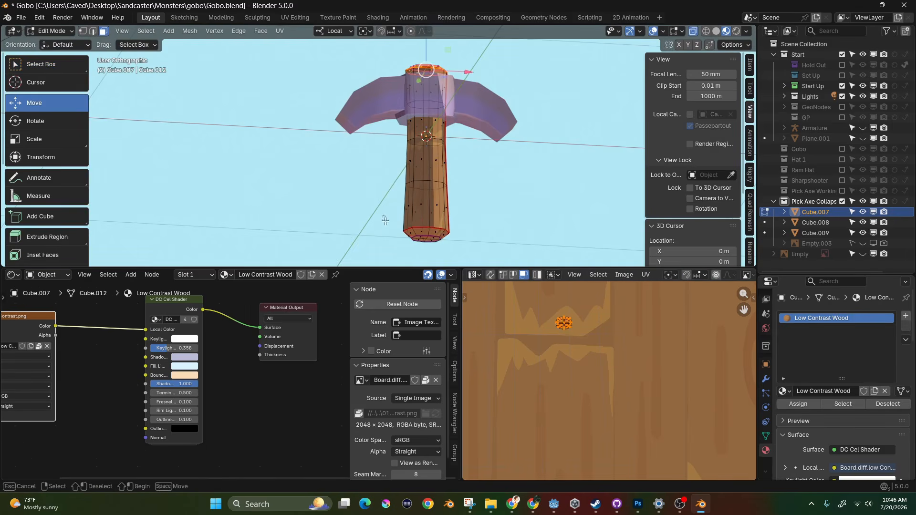
key("ctrl+KP_1")
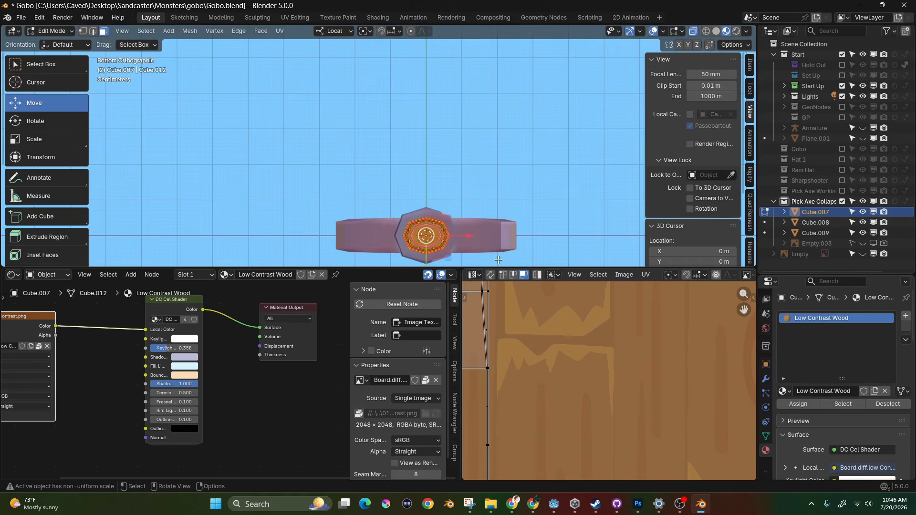
key("u")
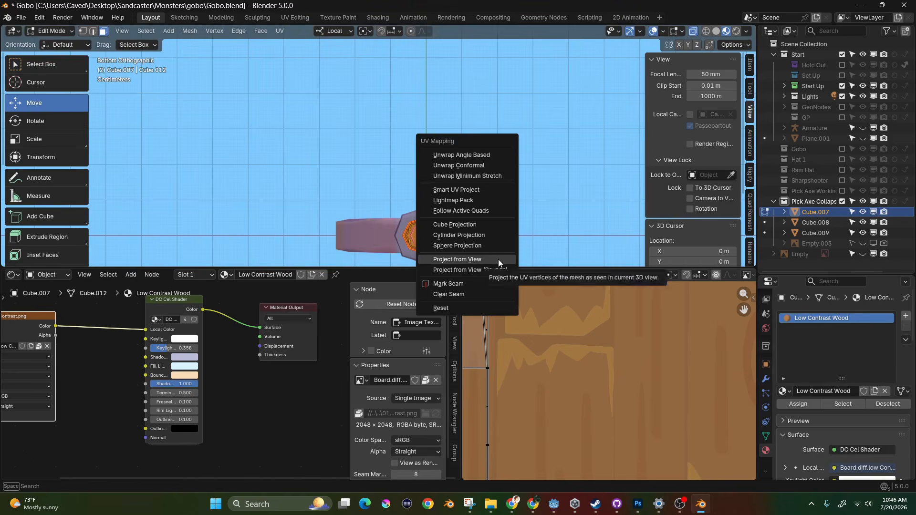
left_click(499, 259)
left_click_drag(647, 400, 539, 433)
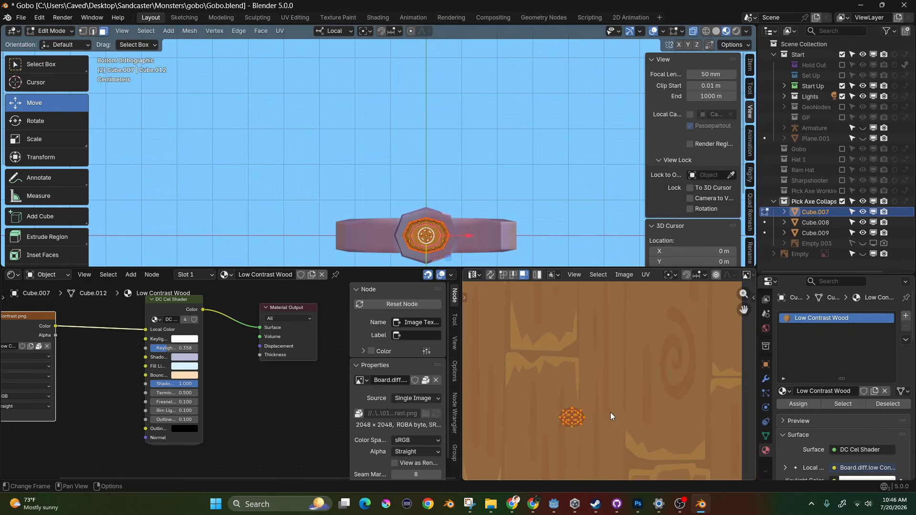
- Move the bottom cap's UVs onto the light jagged plank end of the wood texture and scale them down to fit there
scroll(613, 413, "up", 3)
key("g")
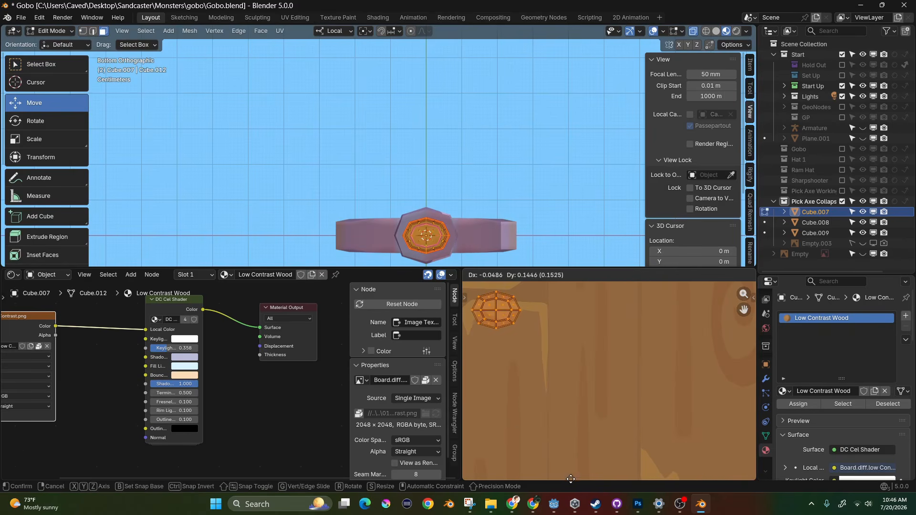
left_click(569, 477)
scroll(496, 355, "up", 3)
middle_click_drag(495, 355, 525, 406)
scroll(560, 335, "up", 1)
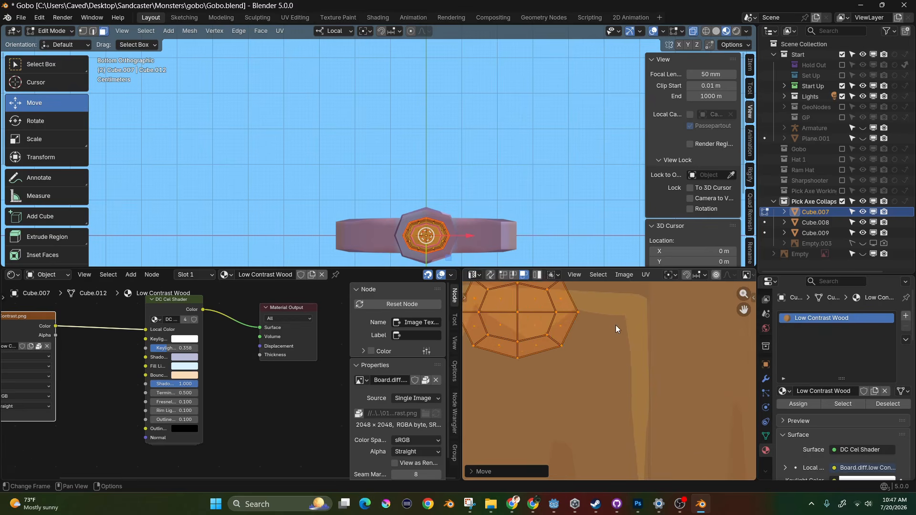
key("s")
left_click(542, 322)
key("g")
left_click(545, 320)
key("Tab")
- Select the collar around the pickaxe head, Cube.008, and display the Steel.png image in the image editor
middle_click_drag(437, 182, 449, 166)
scroll(449, 166, "up", 4)
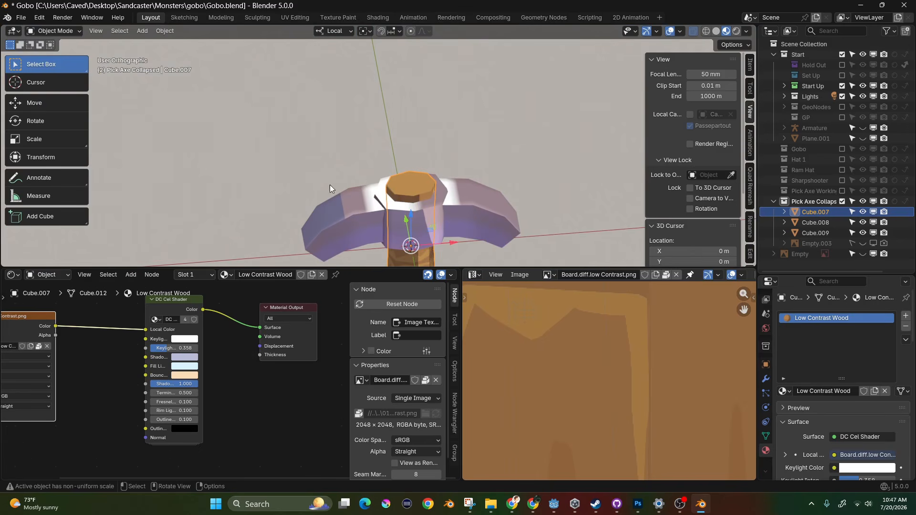
left_click(416, 225)
scroll(514, 337, "down", 5)
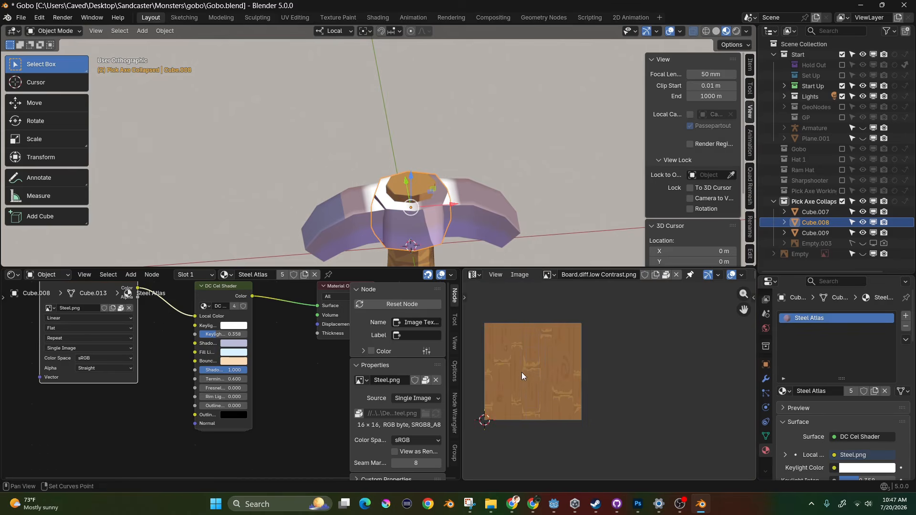
middle_click_drag(523, 374, 543, 378)
scroll(499, 311, "up", 1)
scroll(420, 219, "up", 3)
middle_click_drag(418, 215, 395, 163)
middle_click_drag(434, 263, 437, 111, "shift")
scroll(434, 196, "down", 2)
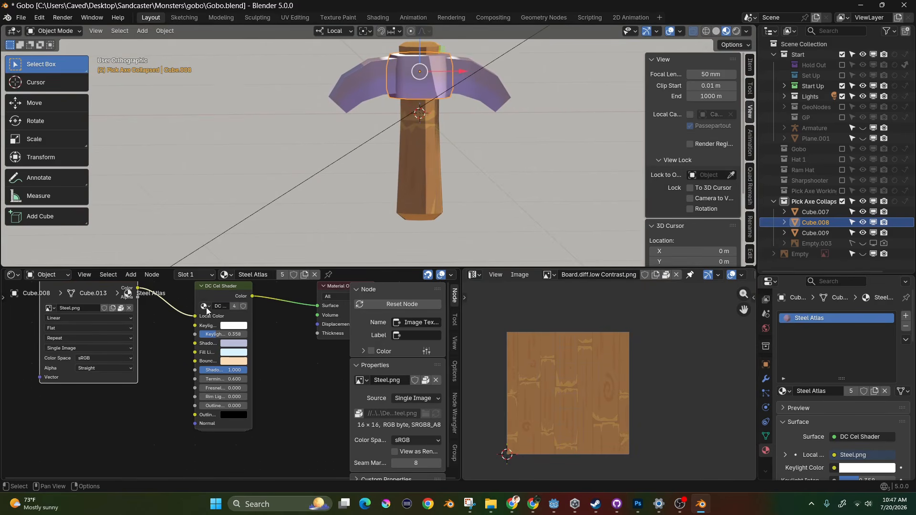
middle_click_drag(141, 349, 175, 394, "shift")
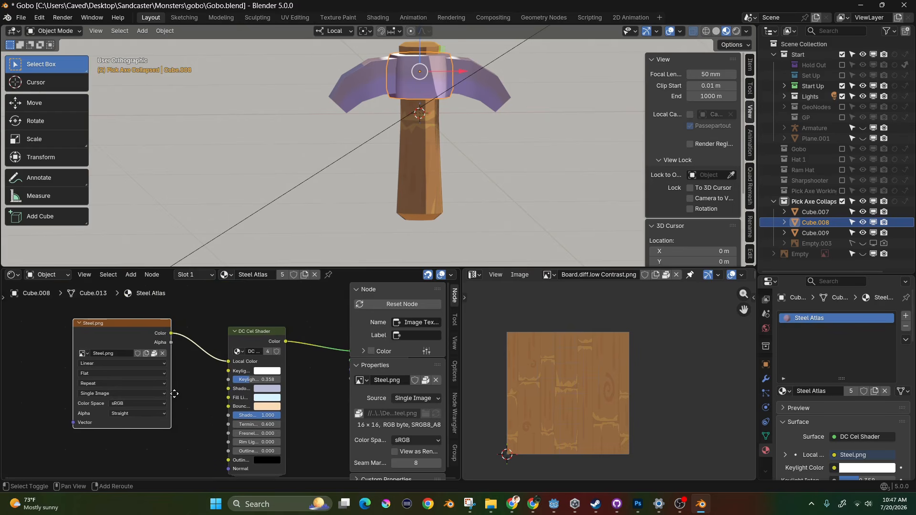
left_click(550, 276)
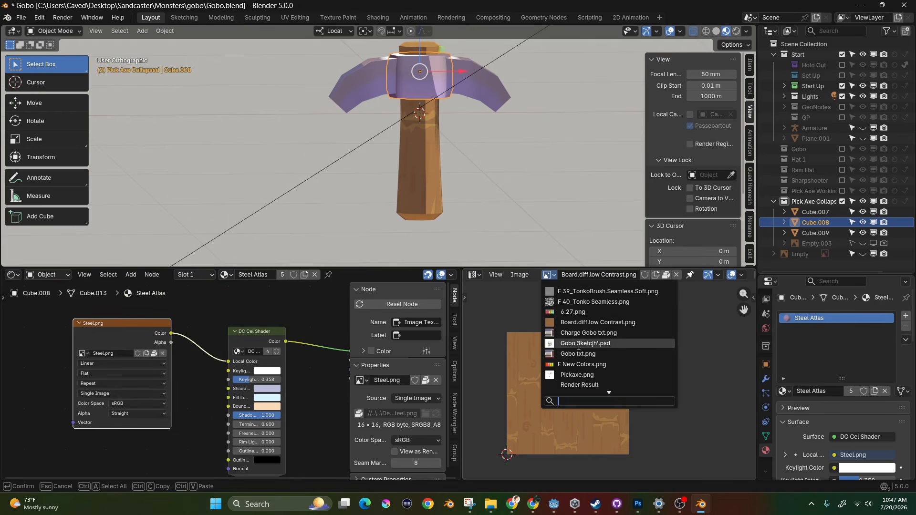
scroll(577, 375, "down", 4)
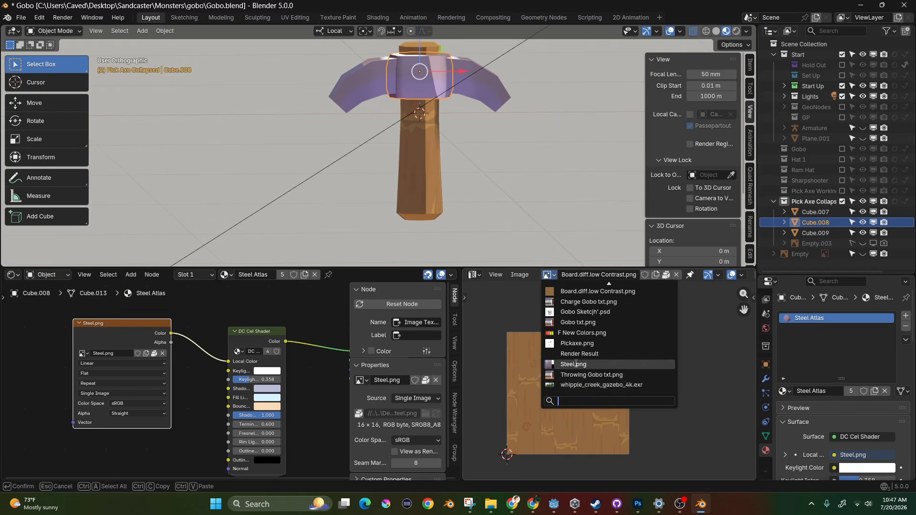
left_click(576, 364)
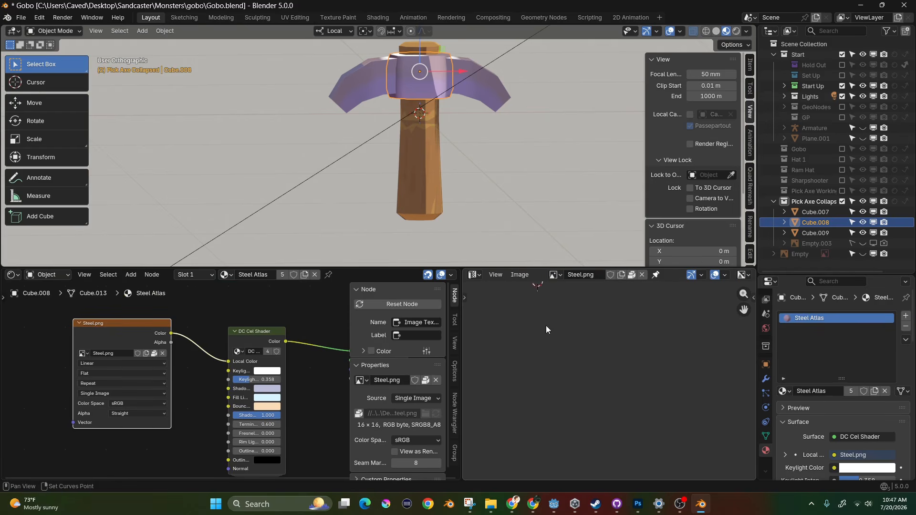
scroll(489, 337, "up", 6)
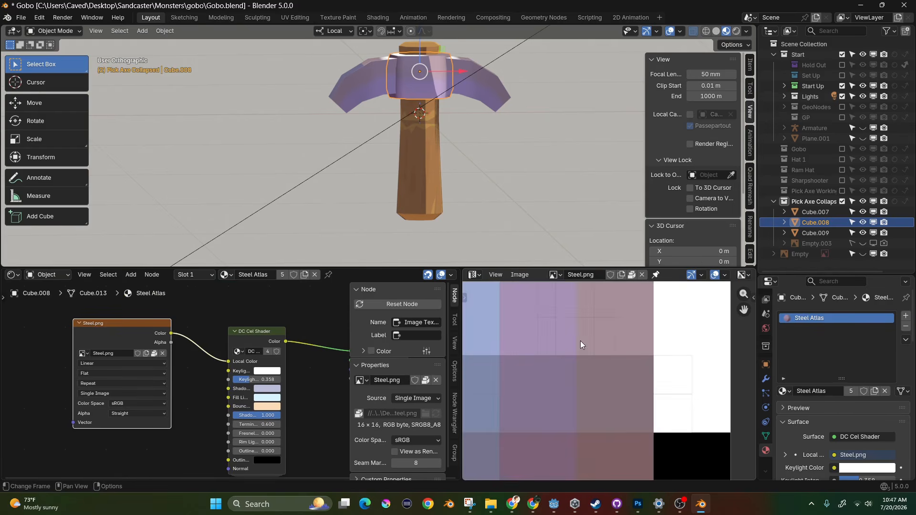
scroll(574, 341, "down", 1)
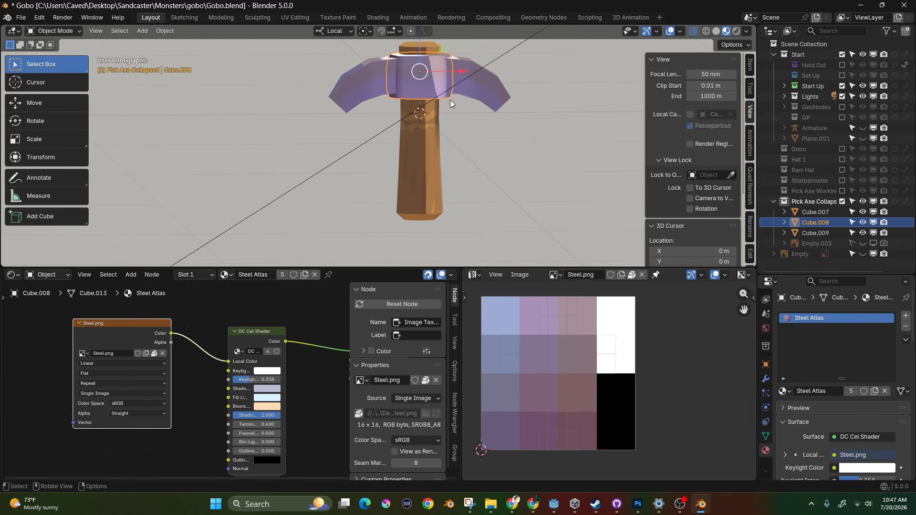
- Apply Project from View to all of the collar's faces from the front orthographic view and select the resulting UVs
key("Tab")
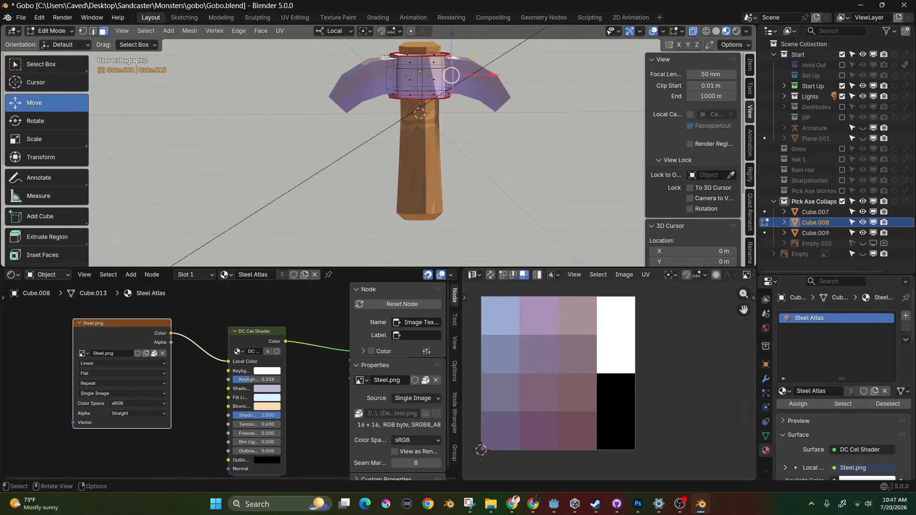
key("a")
key("KP_1")
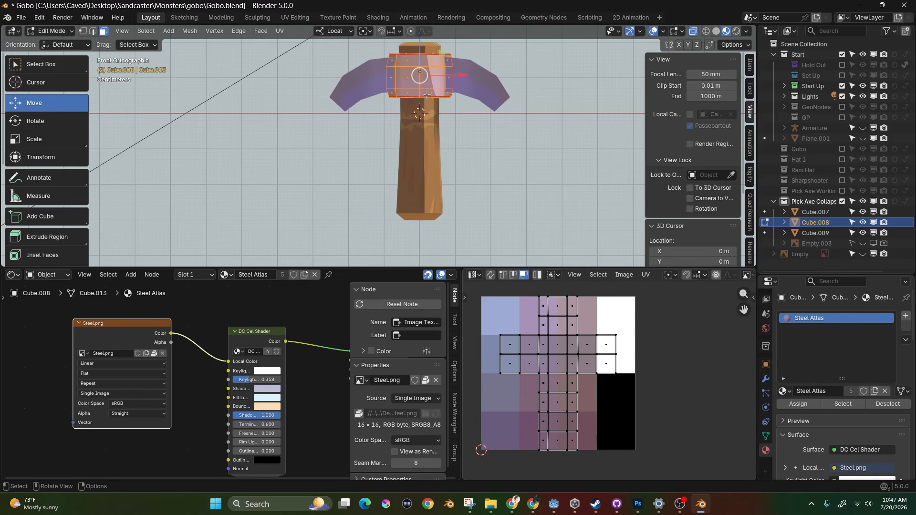
key("u")
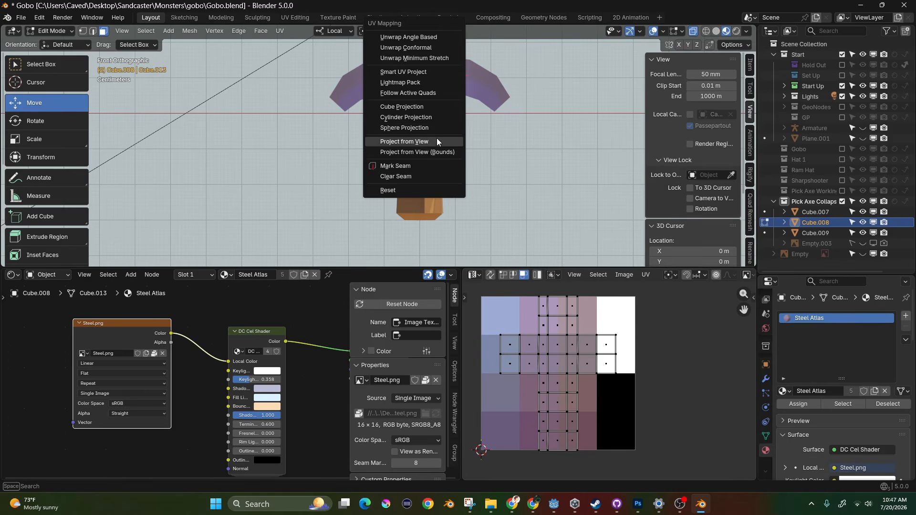
left_click(437, 139)
key("a")
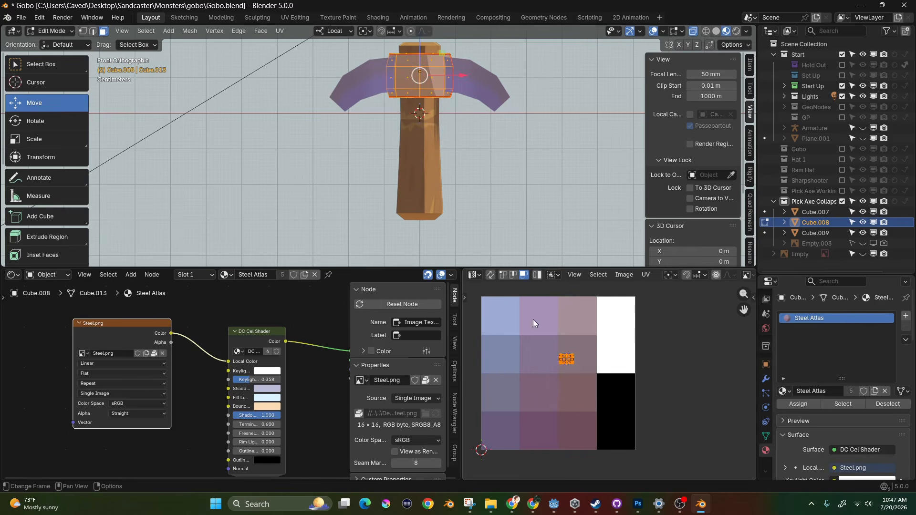
- Move the collar's UVs across the boundary between the two uppermost blue swatches of the steel palette and hide the viewport overlays
scroll(432, 150, "up", 1)
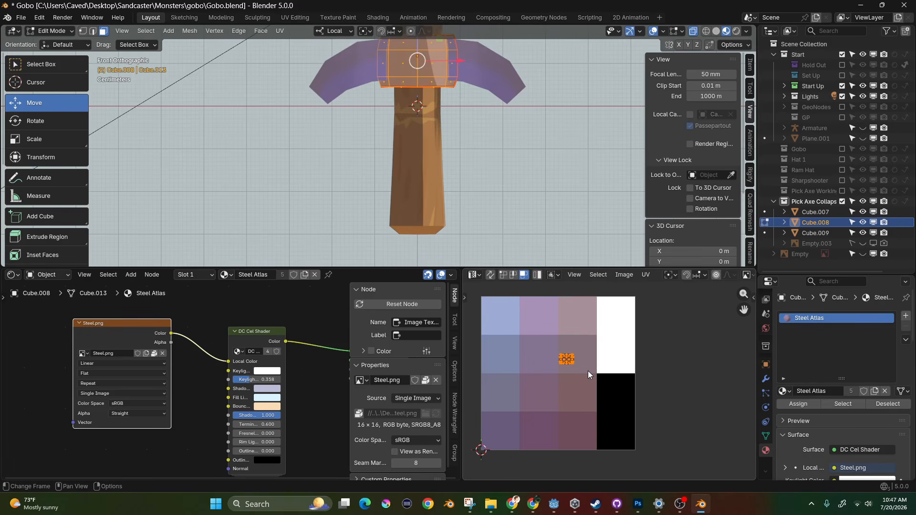
key("g")
left_click(519, 346)
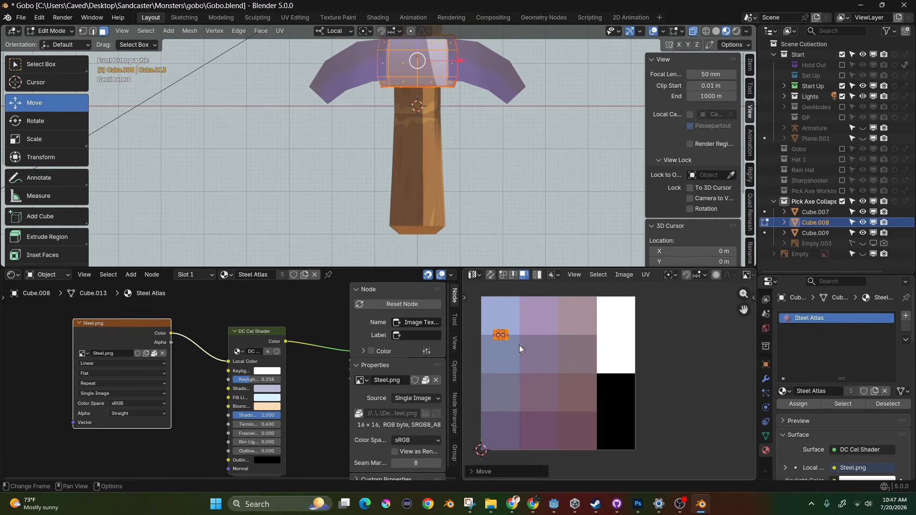
scroll(518, 342, "up", 6)
middle_click_drag(514, 336, 604, 359)
middle_click_drag(600, 250, 603, 72, "shift")
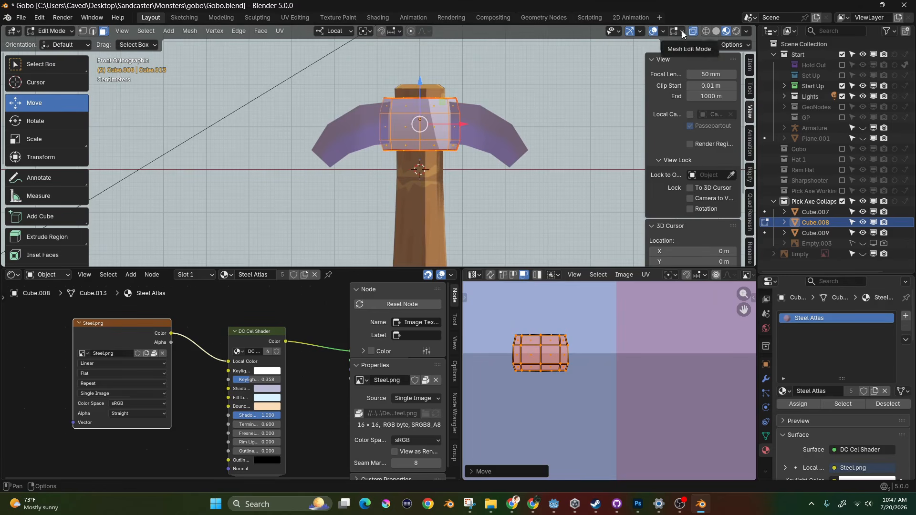
left_click(655, 33)
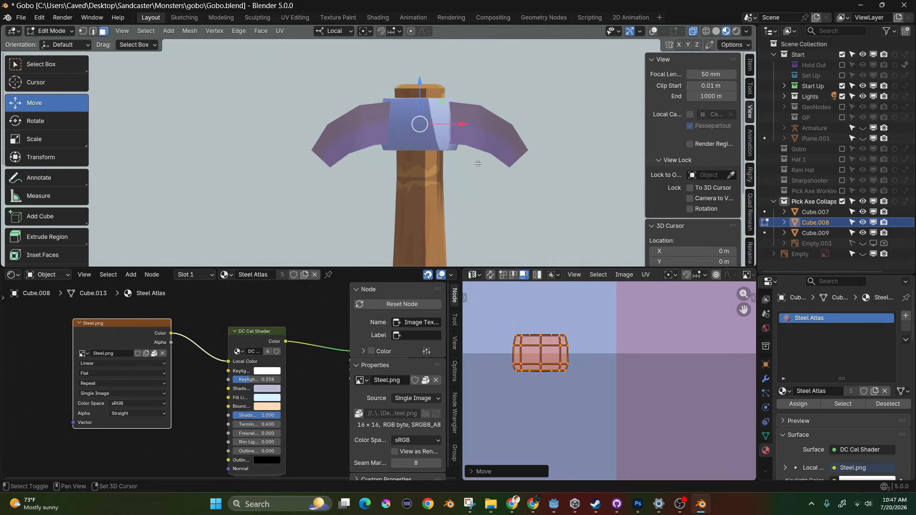
middle_click_drag(477, 160, 469, 143, "shift")
- Scale the collar's UVs down slightly across the boundary of the two blue swatches
left_click_drag(598, 315, 562, 342)
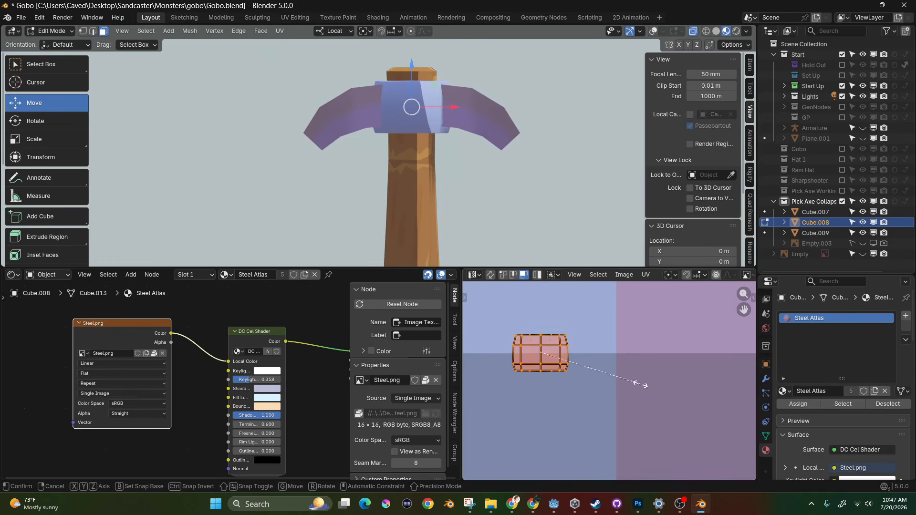
key("s")
left_click(612, 379)
key("shift+alt+z")
- Connect the Steel.png texture's Color output directly to the Material Output's Surface, bypassing the cel shader
middle_click_drag(544, 242, 491, 190)
middle_click_drag(226, 364, 160, 365)
mouse_move(159, 355)
left_mouse_down()
mouse_move(206, 336)
mouse_move(283, 345)
left_mouse_up()
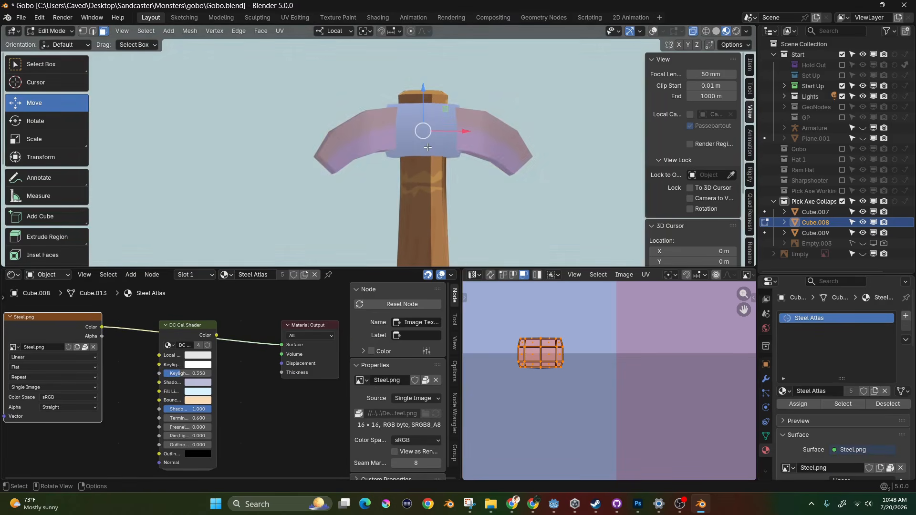
- Scale up the collar's UVs so they cover more of both blue swatches
scroll(591, 320, "up", 2)
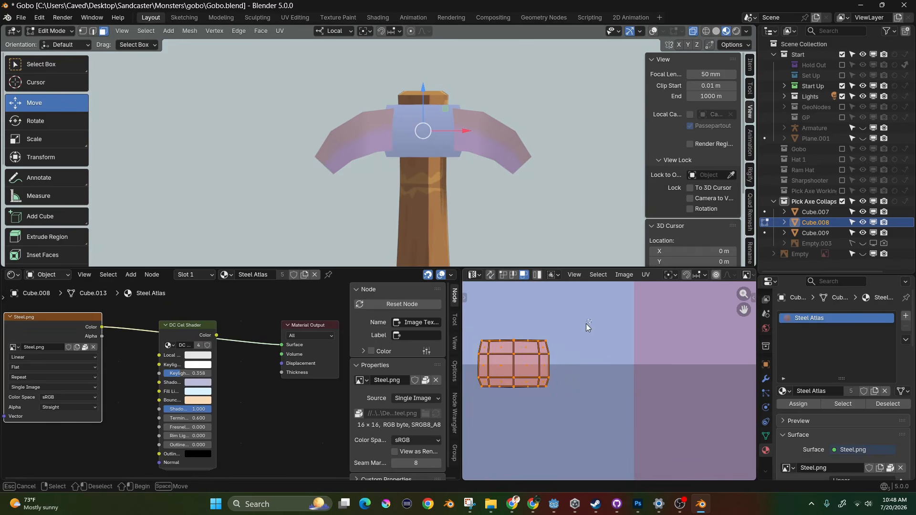
middle_click_drag(572, 369, 603, 354)
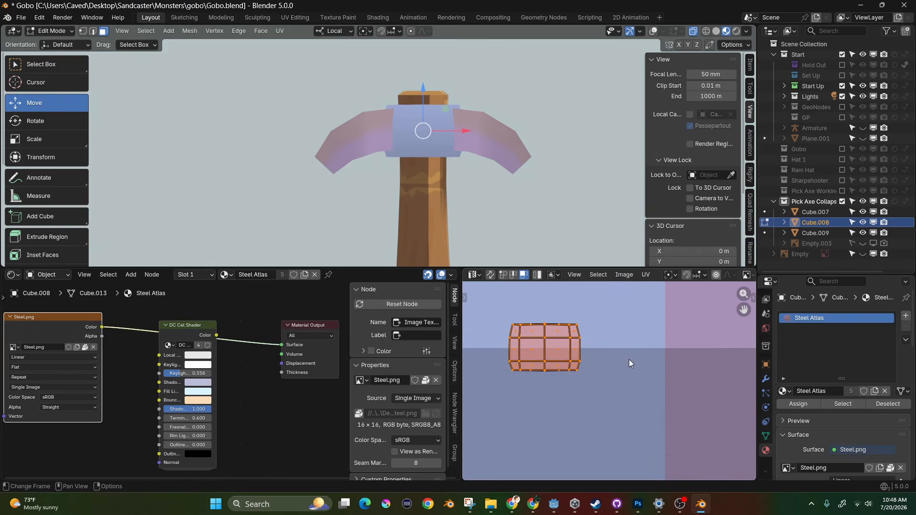
key("s")
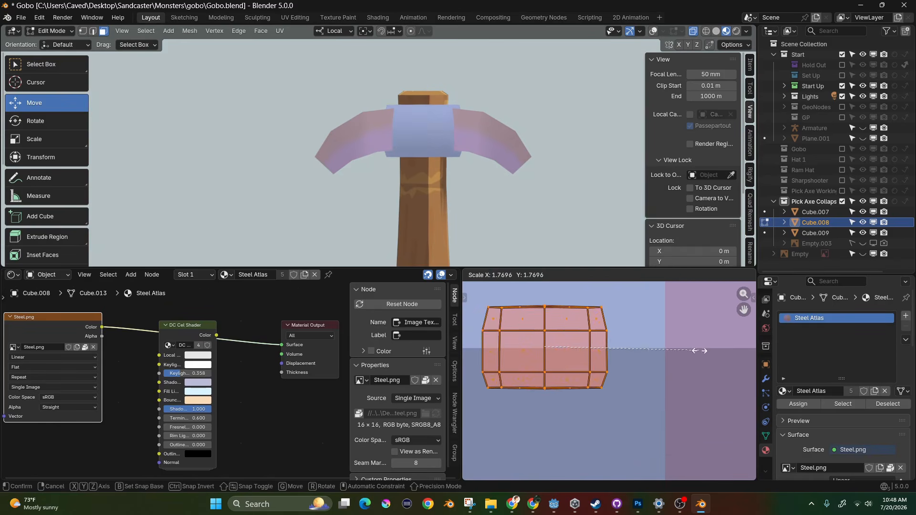
left_click(677, 351)
- Move the collar's UVs down onto the boundary between the second and third blue swatches of the steel palette
scroll(478, 167, "up", 4)
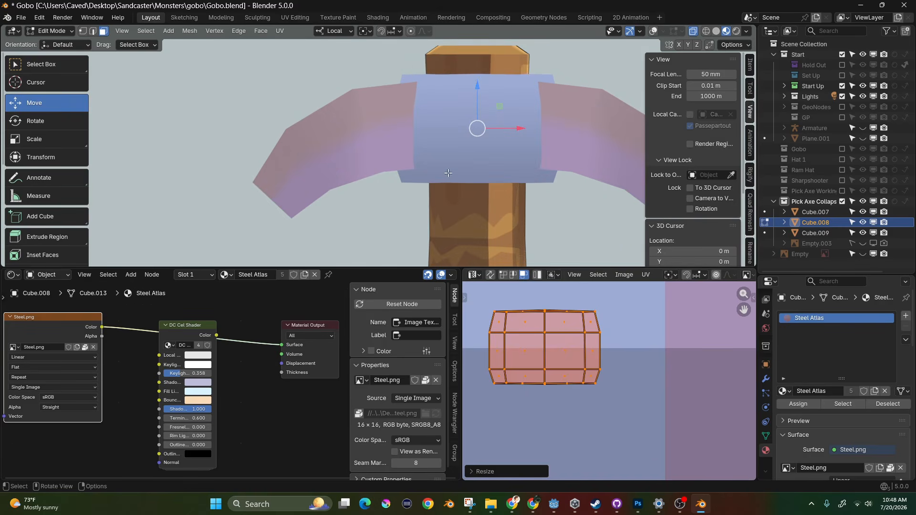
middle_click_drag(486, 206, 536, 216)
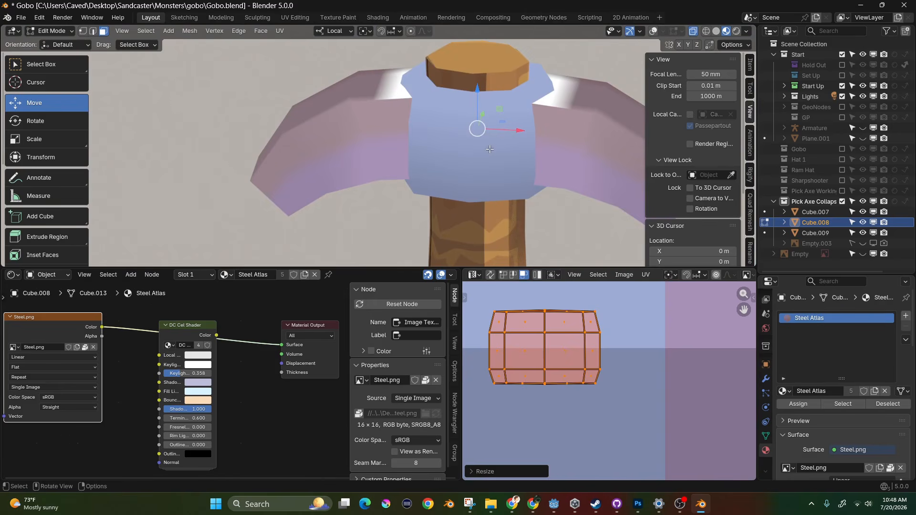
scroll(562, 378, "down", 4)
middle_click_drag(562, 380, 572, 332)
middle_click_drag(549, 248, 550, 234)
scroll(565, 345, "down", 1)
mouse_move(566, 354)
middle_mouse_down()
mouse_move(564, 389)
mouse_move(573, 344)
middle_mouse_up()
scroll(564, 389, "down", 1)
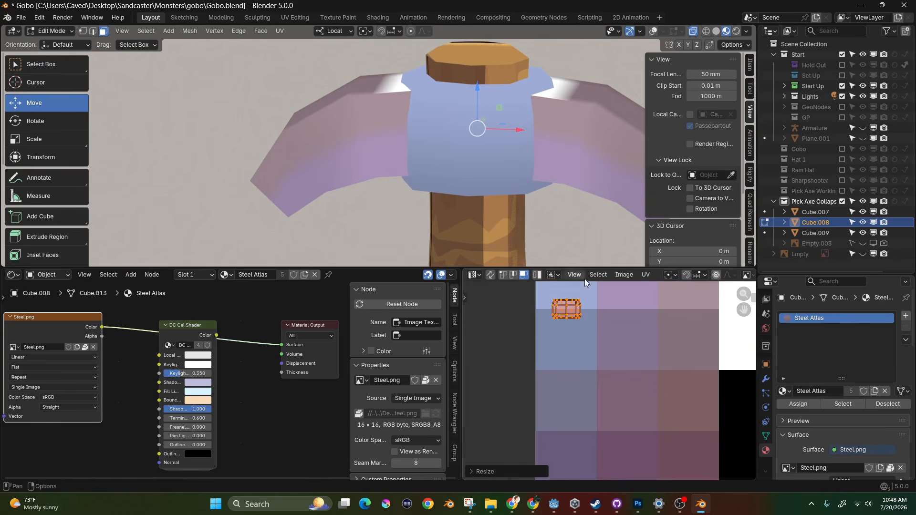
key("g")
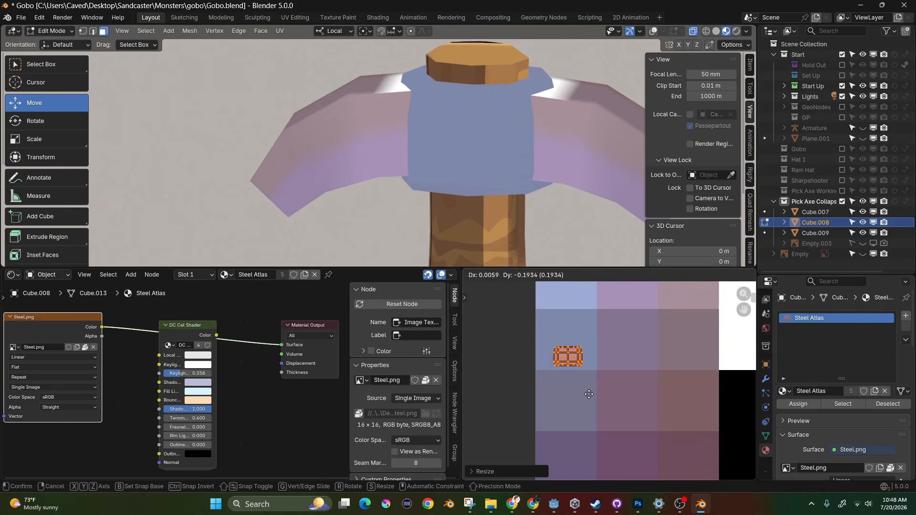
left_click(587, 400)
mouse_move(500, 198)
middle_mouse_down()
mouse_move(501, 167)
mouse_move(502, 181)
middle_mouse_up()
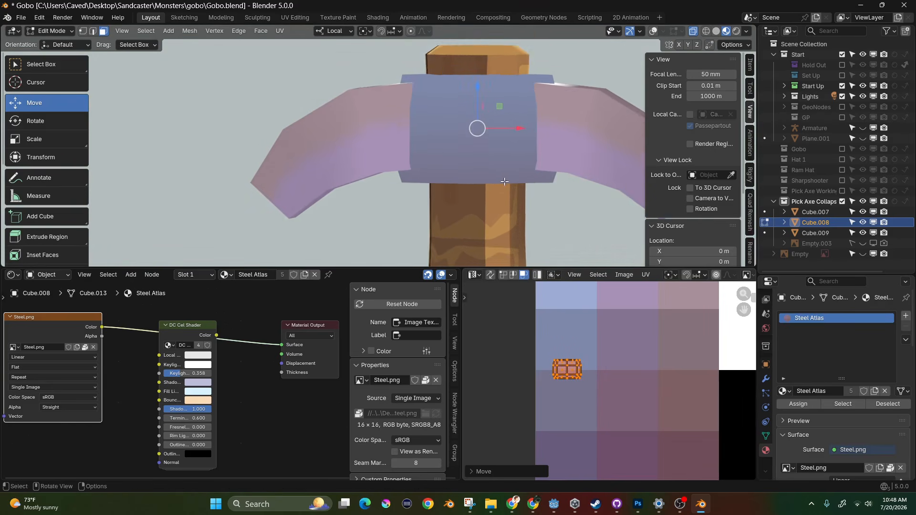
- Leave Edit Mode, show the viewport overlays, switch to the front orthographic view and deselect the collar
scroll(502, 181, "up", 1)
scroll(590, 389, "up", 3)
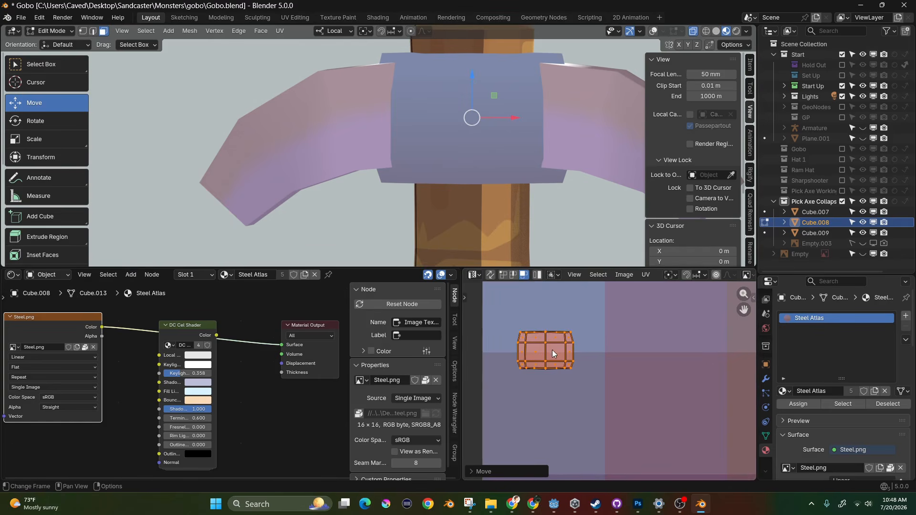
scroll(553, 374, "up", 5)
scroll(552, 374, "down", 3)
mouse_move(451, 125)
middle_mouse_down()
mouse_move(452, 149)
mouse_move(451, 123)
middle_mouse_up()
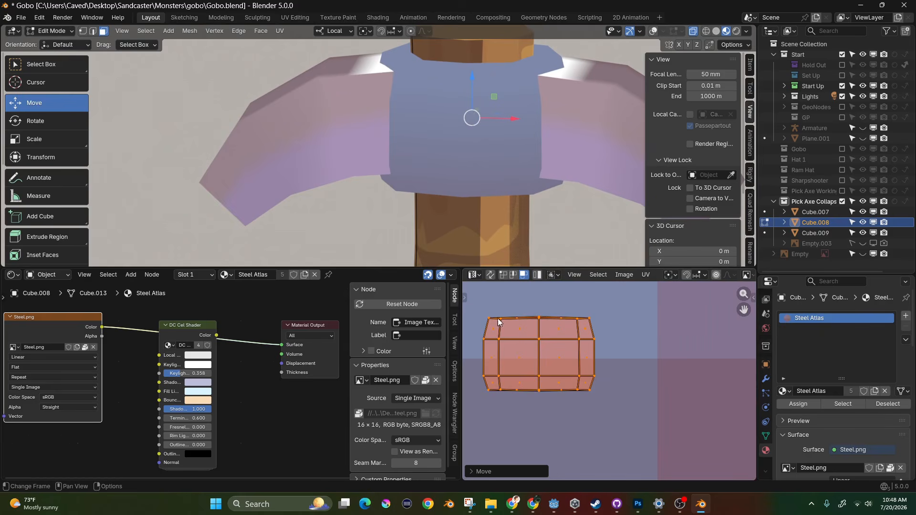
key("Tab")
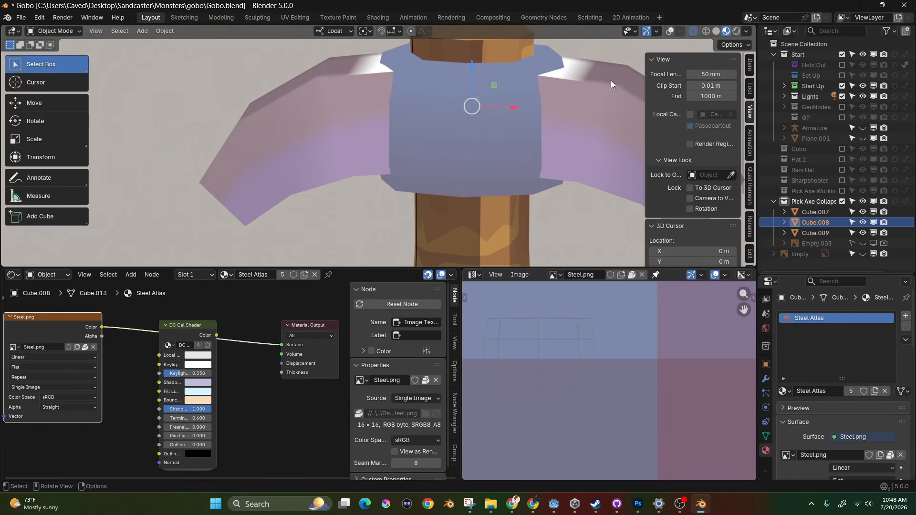
left_click(666, 33)
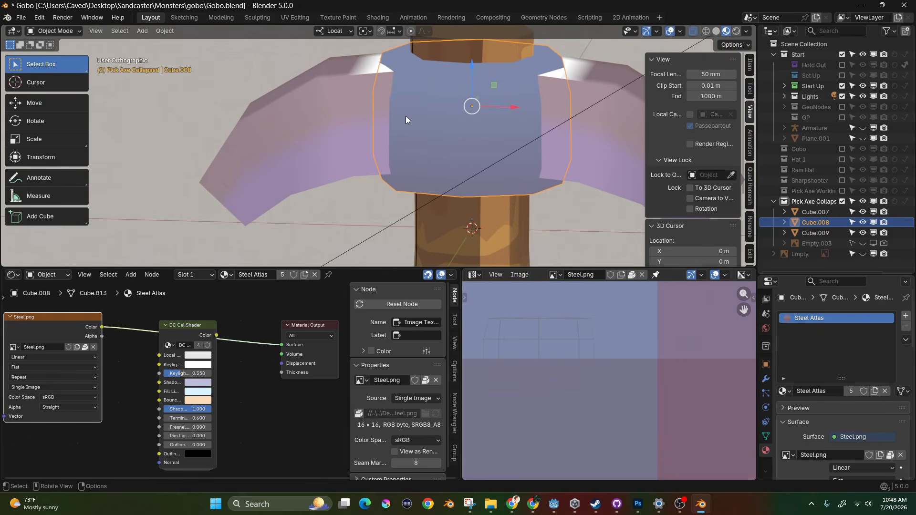
key("KP_1")
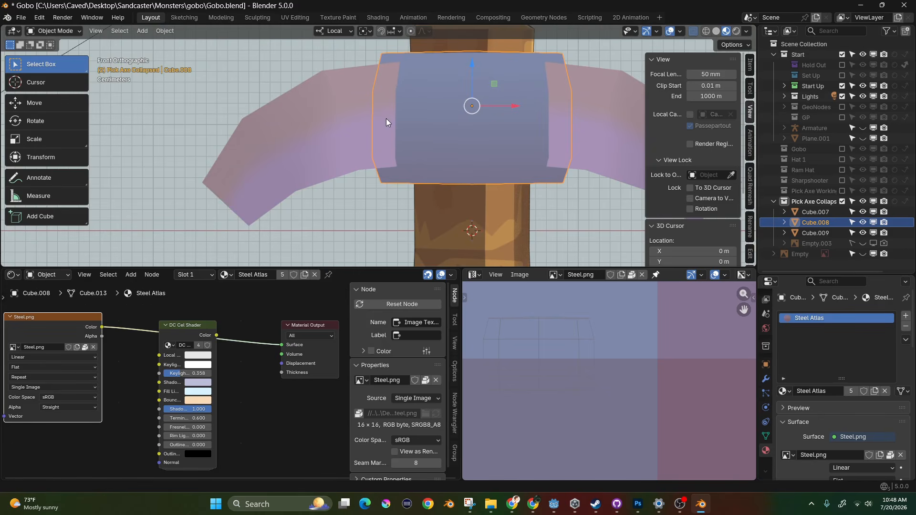
key("super")
left_click(179, 123)
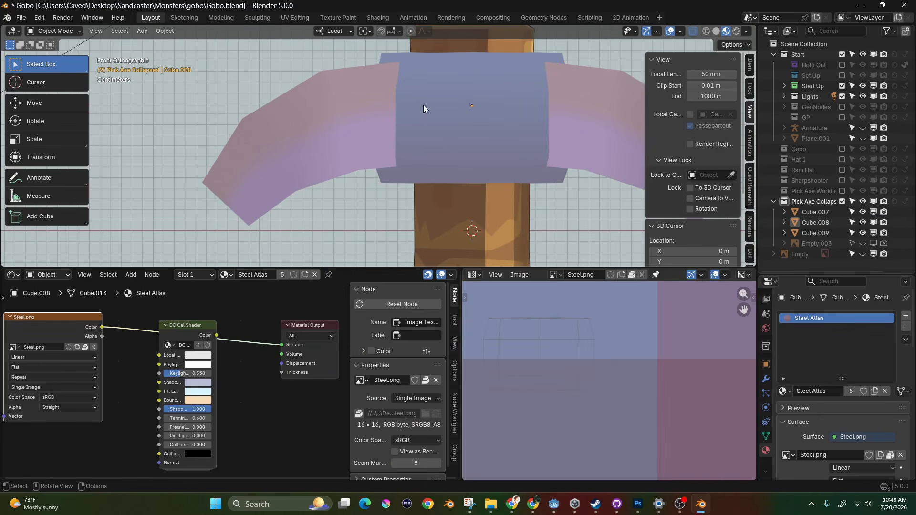
- Select the collar's top faces and move their UVs up onto the boundary between the first and second blue swatches, hiding the overlays
scroll(423, 106, "down", 2)
left_click(440, 135)
key("Tab")
left_click_drag(372, 84, 578, 106)
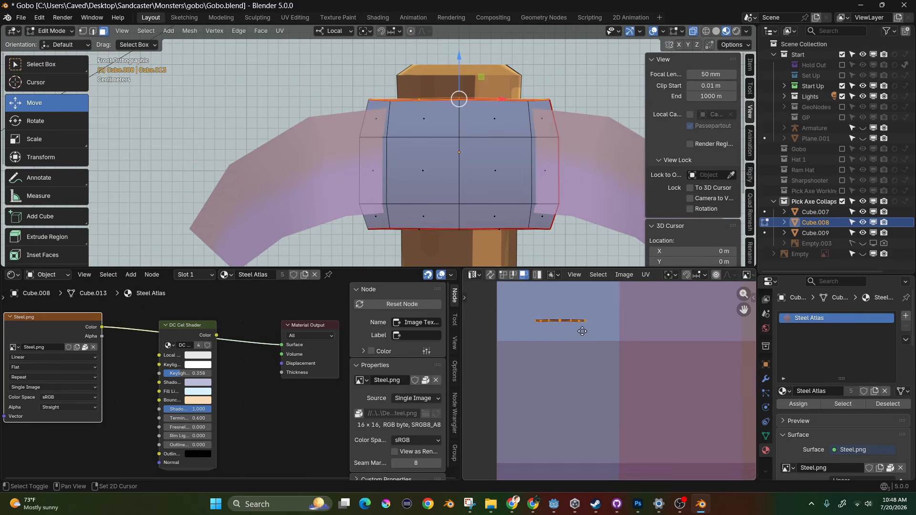
scroll(581, 321, "down", 3)
middle_click_drag(532, 316, 512, 365)
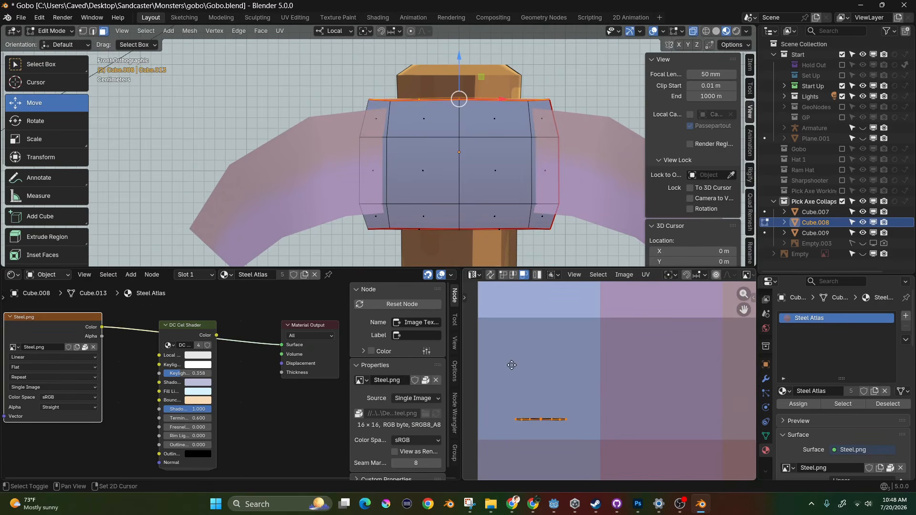
key("g")
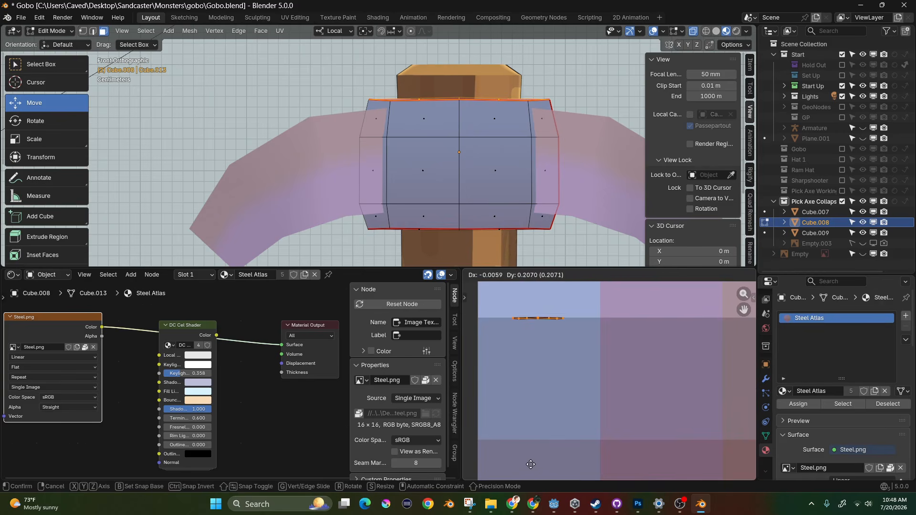
left_click(509, 300)
left_click(654, 30)
middle_click_drag(516, 108, 513, 136)
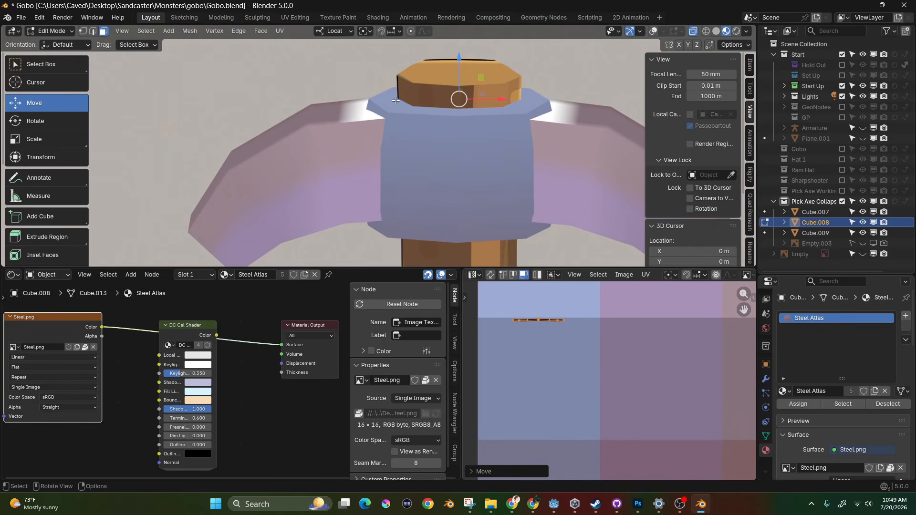
- Show the overlays again, select all of the collar's faces, return to Object Mode and examine the collar from above and below
key("Tab")
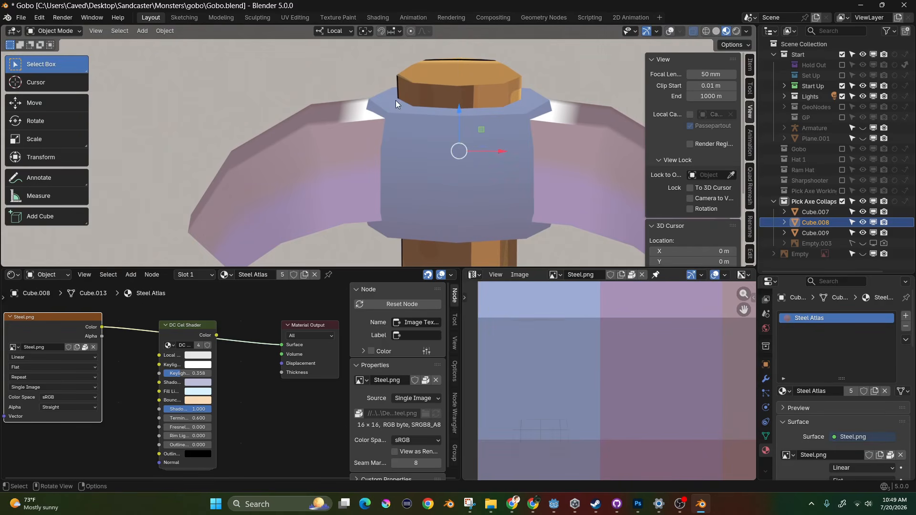
left_click(671, 31)
key("Tab")
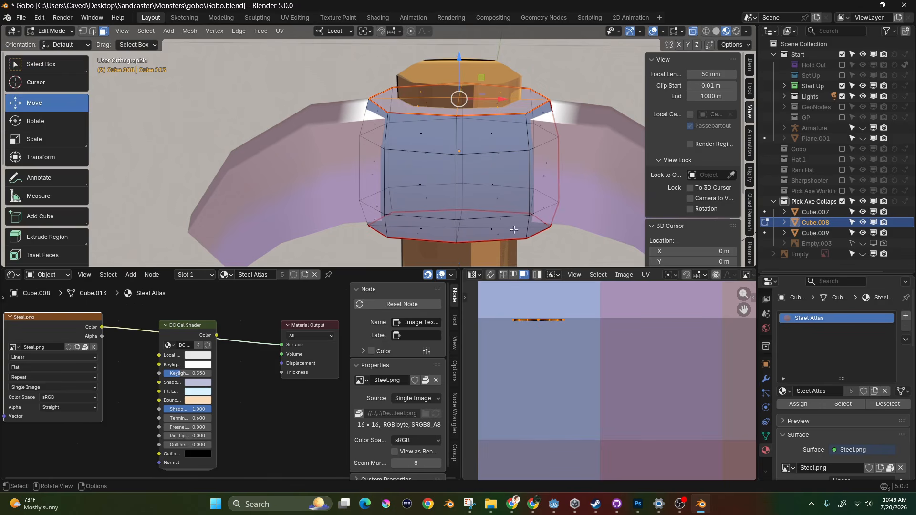
left_click_drag(596, 72, 367, 258)
key("Tab")
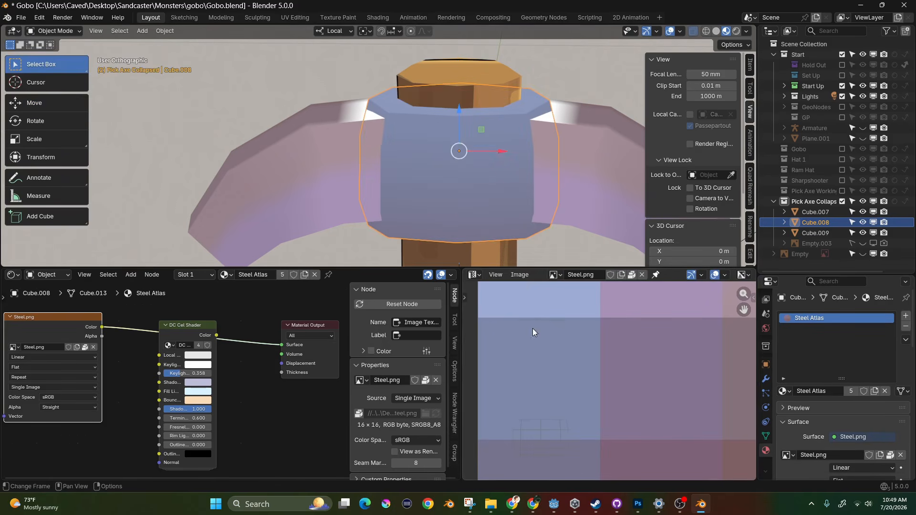
scroll(532, 328, "up", 2)
middle_click_drag(514, 263, 451, 162)
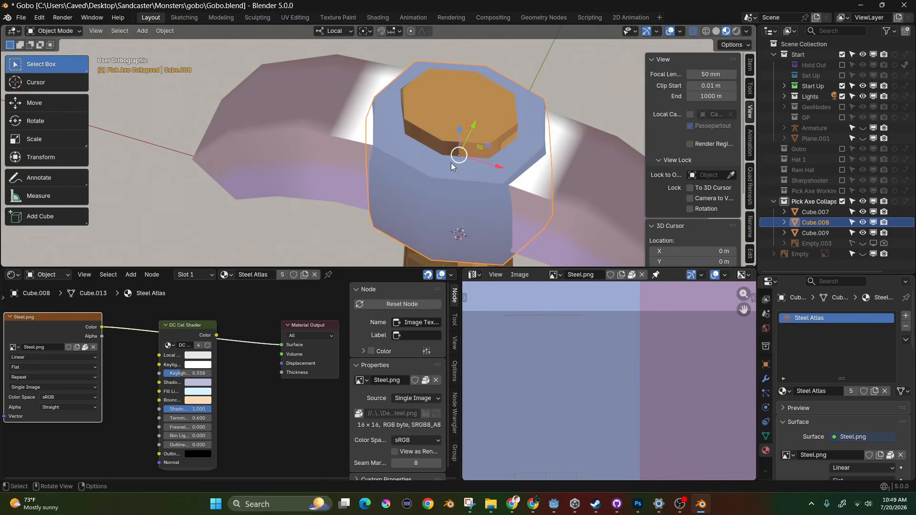
middle_click_drag(440, 205, 449, 185)
right_click(448, 185)
mouse_move(430, 165)
middle_click_drag(574, 92, 509, 150)
- Move the UVs of the collar's bottom faces straight down onto the boundary between the third and fourth swatches, hide the overlays and leave Edit Mode
key("Tab")
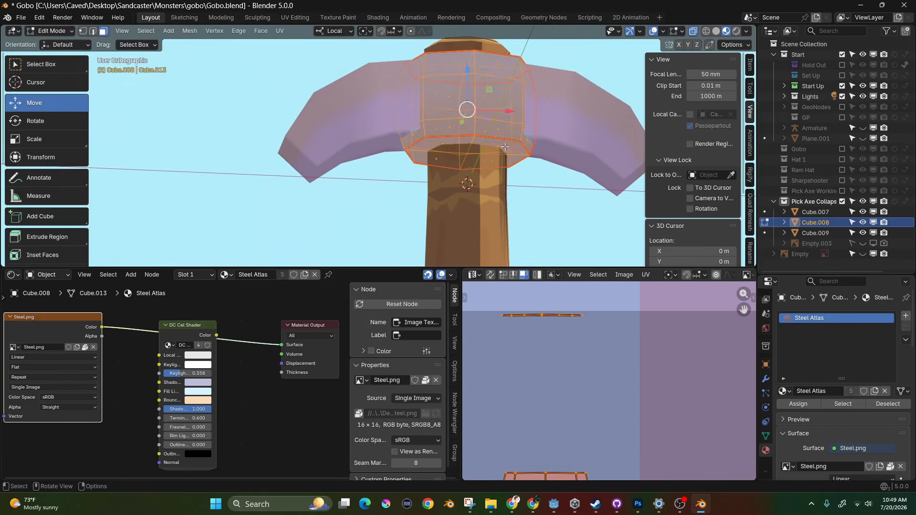
middle_click_drag(434, 159, 438, 174)
key("KP_1")
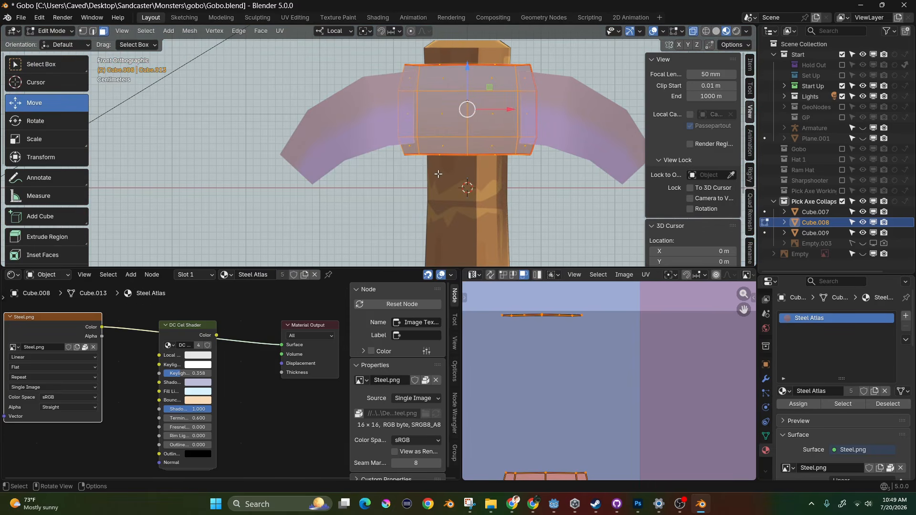
left_click_drag(394, 173, 552, 152)
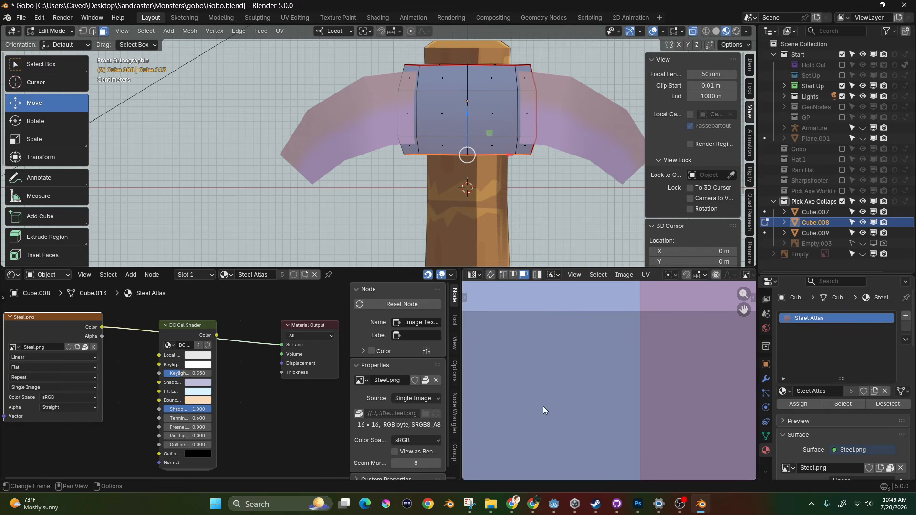
scroll(538, 379, "down", 4)
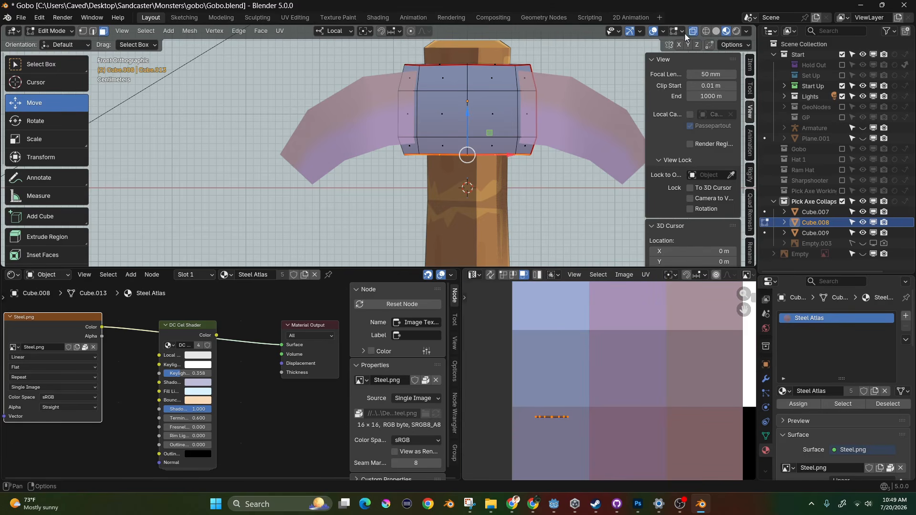
left_click(655, 34)
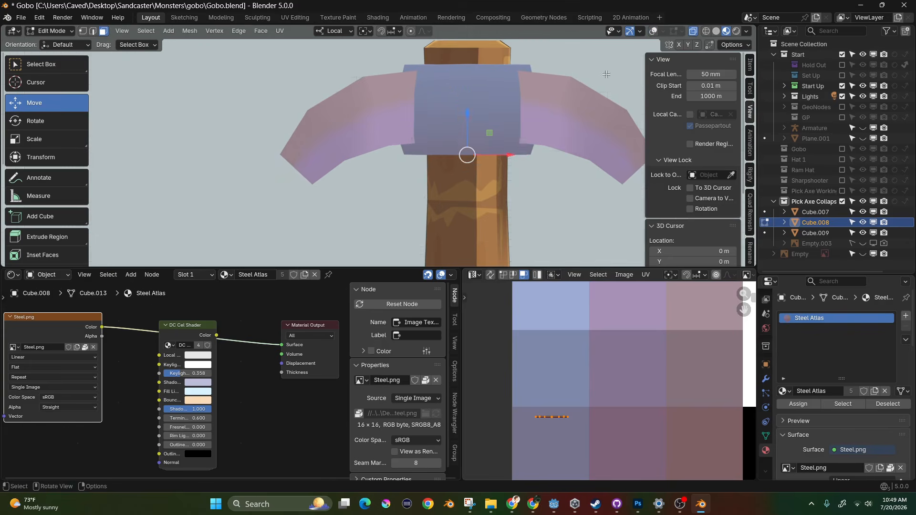
scroll(562, 119, "down", 1)
middle_click_drag(564, 382, 560, 346)
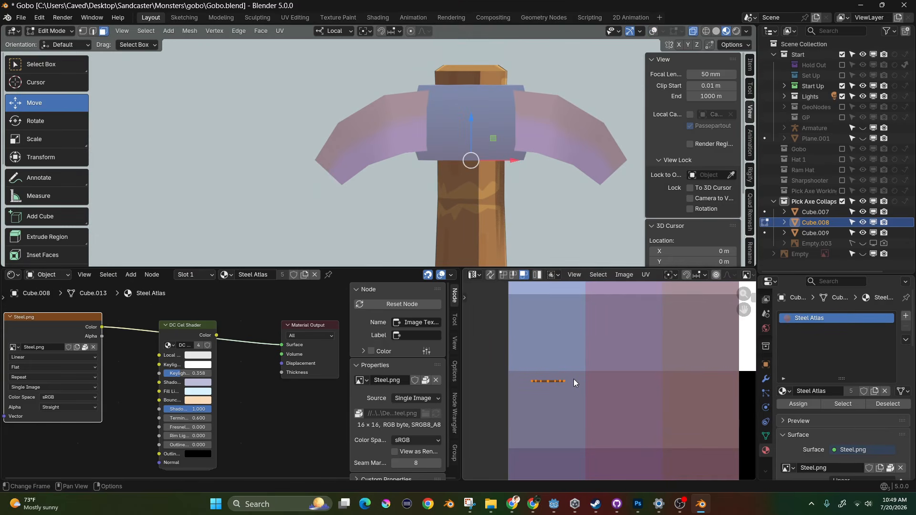
key("g")
key("y")
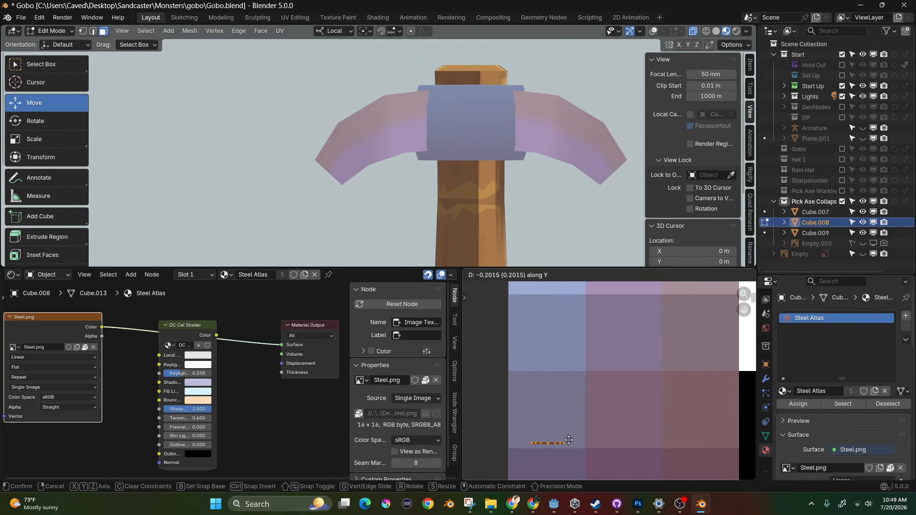
left_click(569, 445)
middle_click_drag(464, 219, 469, 123)
scroll(469, 123, "up", 4)
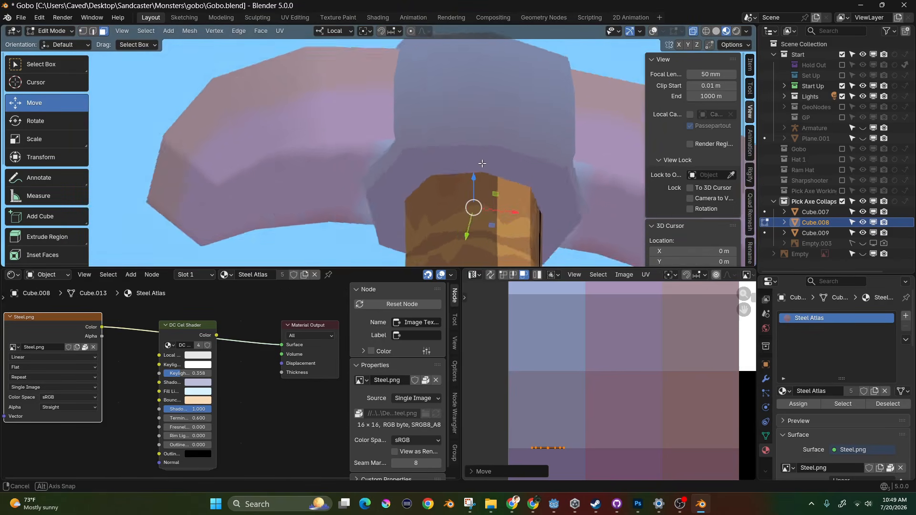
middle_click_drag(473, 162, 460, 198)
middle_click_drag(458, 111, 475, 136)
scroll(460, 127, "down", 2)
key("Tab")
- Open the pick head in Edit Mode with overlays shown and select its right blade's faces in the front orthographic view
middle_click_drag(477, 187, 517, 156)
left_click(545, 146)
key("Tab")
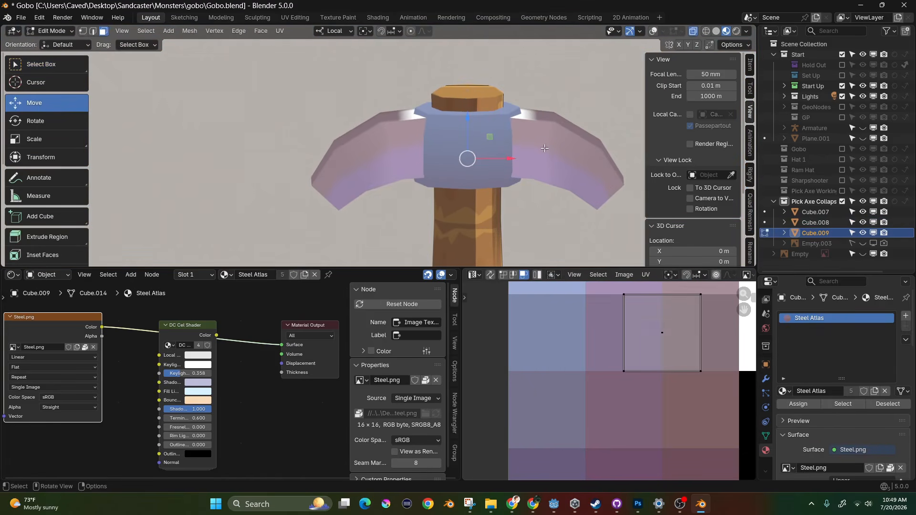
left_click(653, 31)
scroll(518, 158, "down", 1)
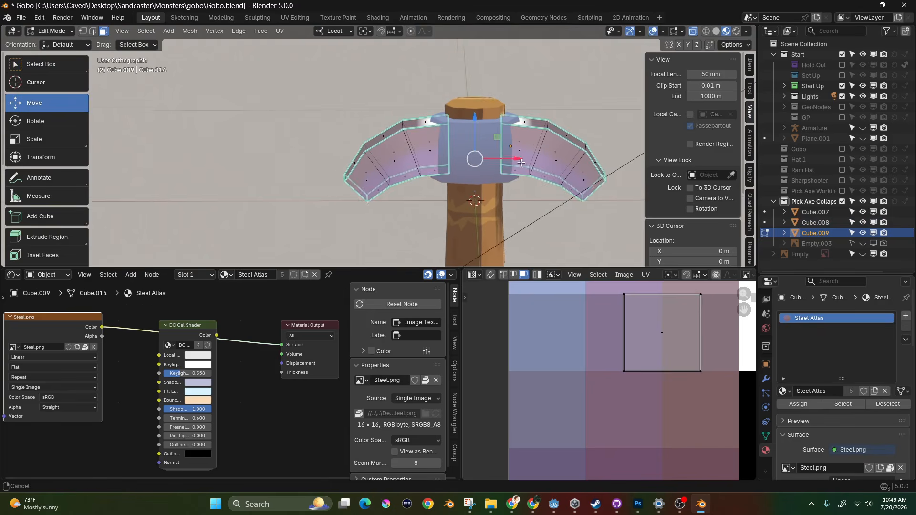
middle_click_drag(521, 161, 479, 151, "shift")
key("KP_1")
key("KP_3")
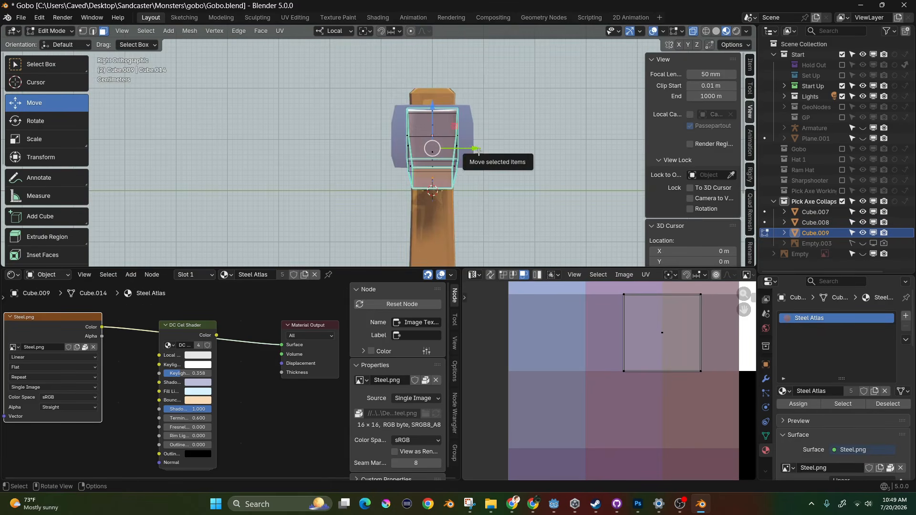
key("KP_1")
left_click_drag(599, 87, 432, 220)
scroll(437, 209, "down", 1)
scroll(437, 209, "up", 1)
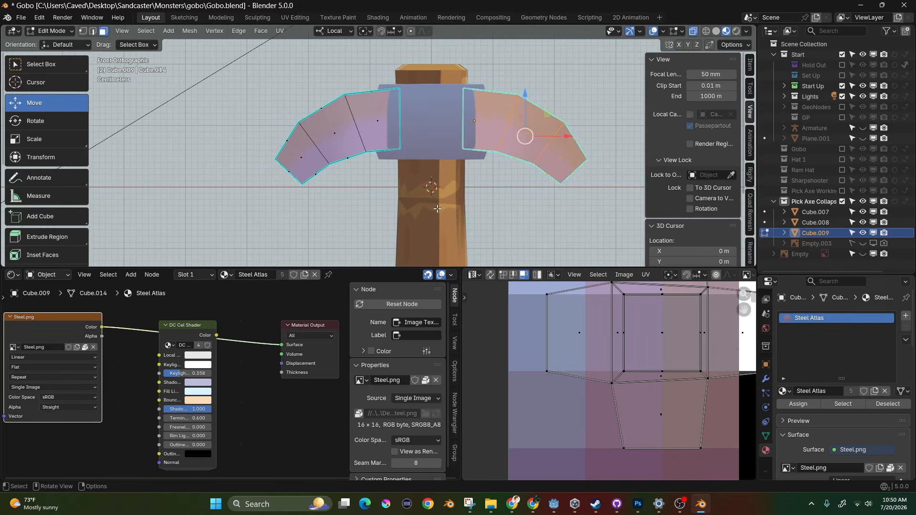
- Check the pick head's modifiers, then invert the face selection and delete the left blade's faces
key("Tab")
left_click(766, 379)
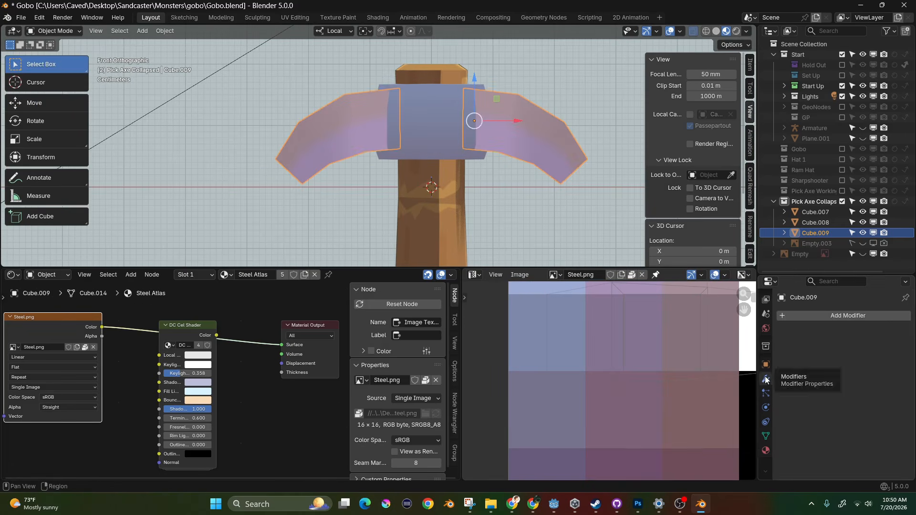
key("Tab")
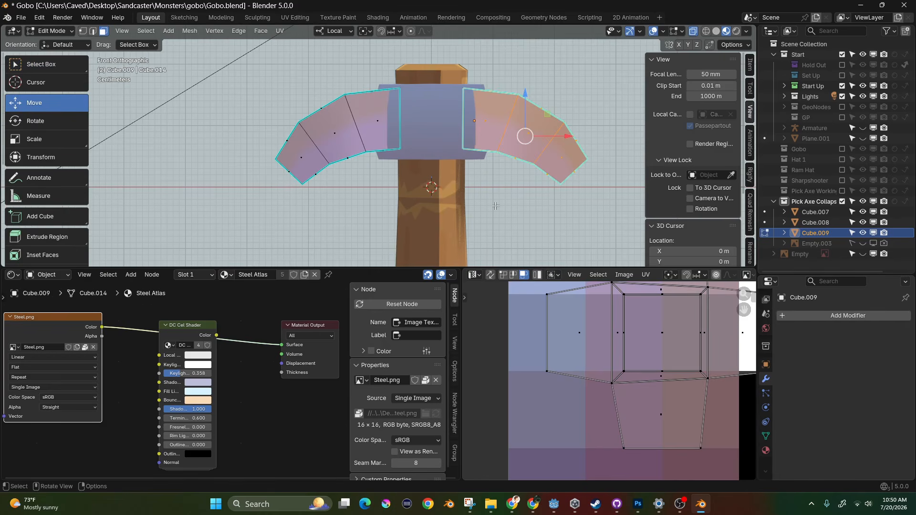
key("Tab")
key("Tab")
key("ctrl+i")
key("x")
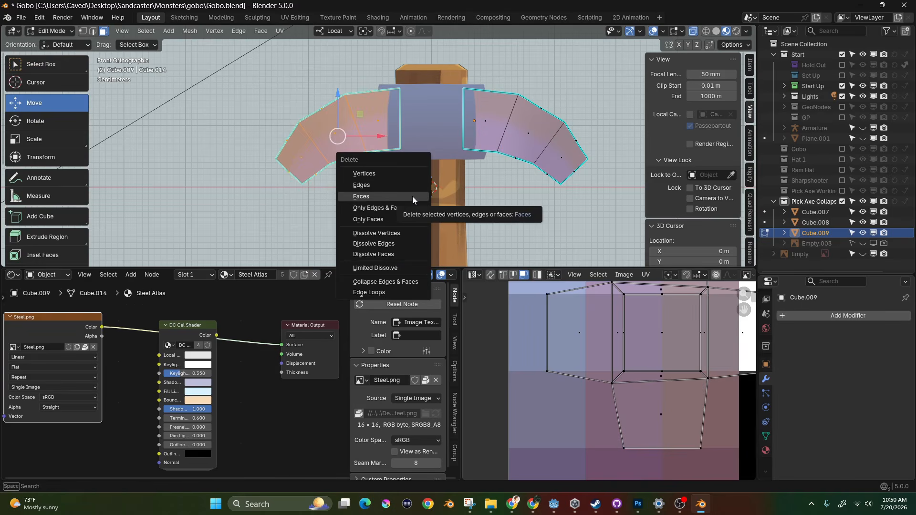
left_click(412, 196)
- Select all faces of the remaining right blade and unwrap them with Project from View in the front view
key("b")
left_click_drag(601, 69, 444, 206)
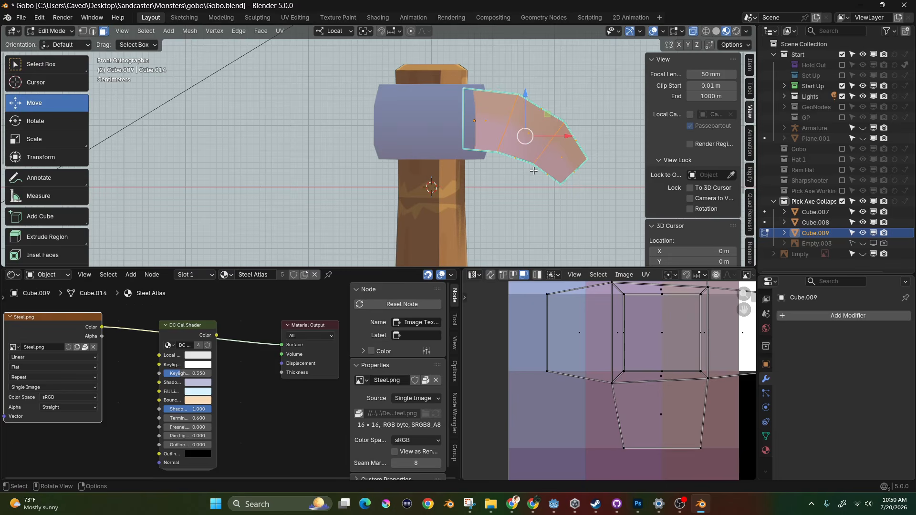
key("u")
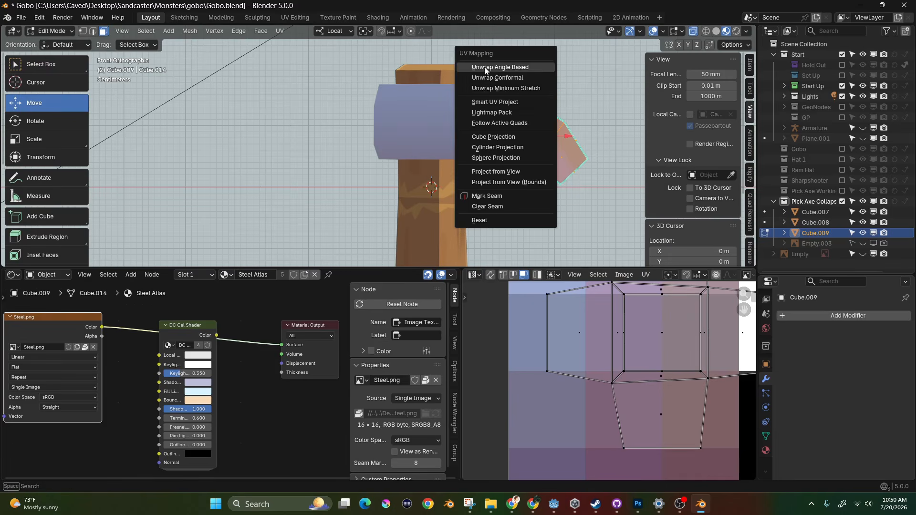
left_click(501, 171)
scroll(658, 367, "down", 1)
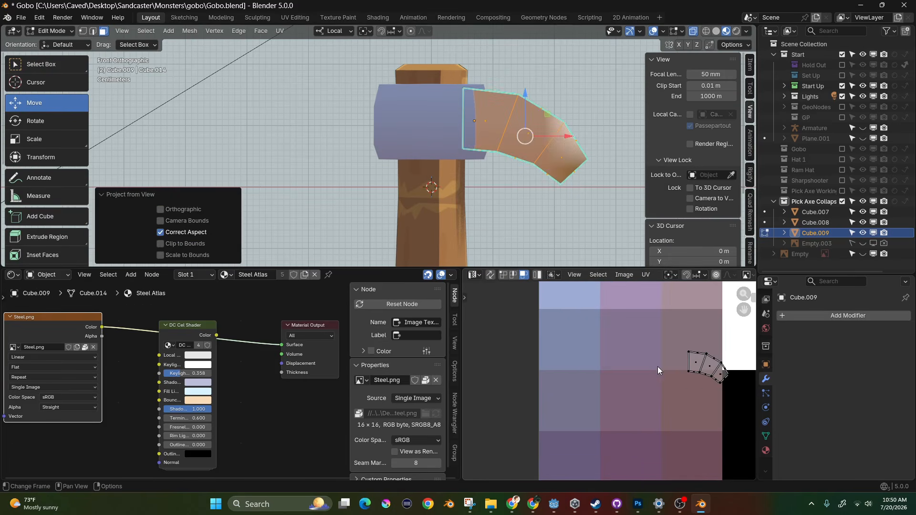
- Rotate the blade's UVs upright, move them onto the second and third swatches of the blue column, and hide the overlays
key("a")
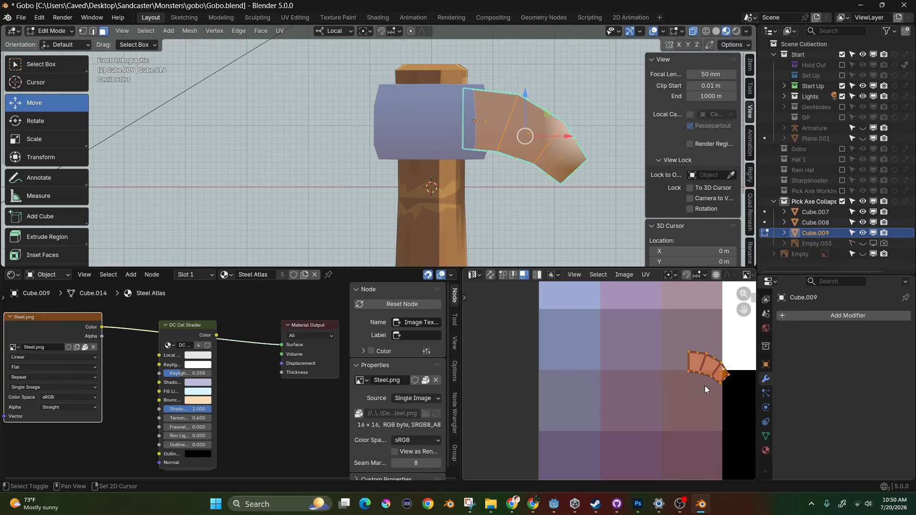
middle_click_drag(706, 386, 692, 382)
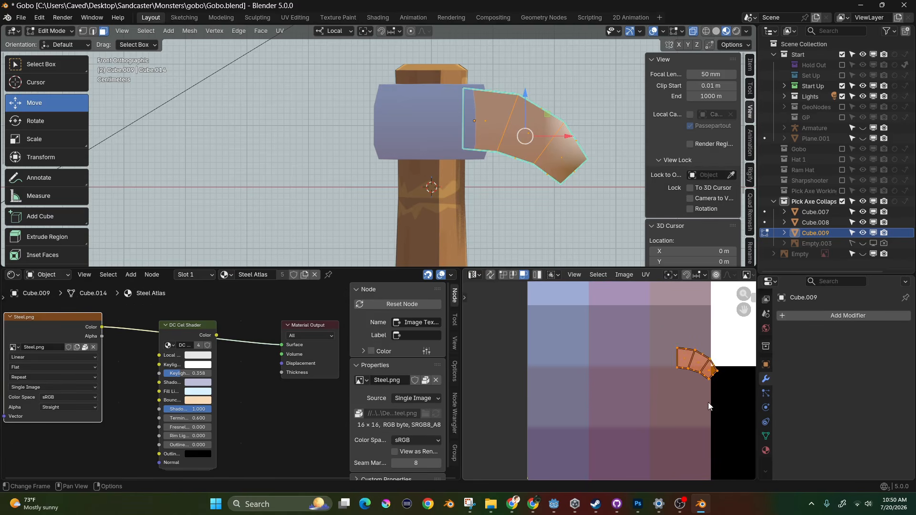
key("r")
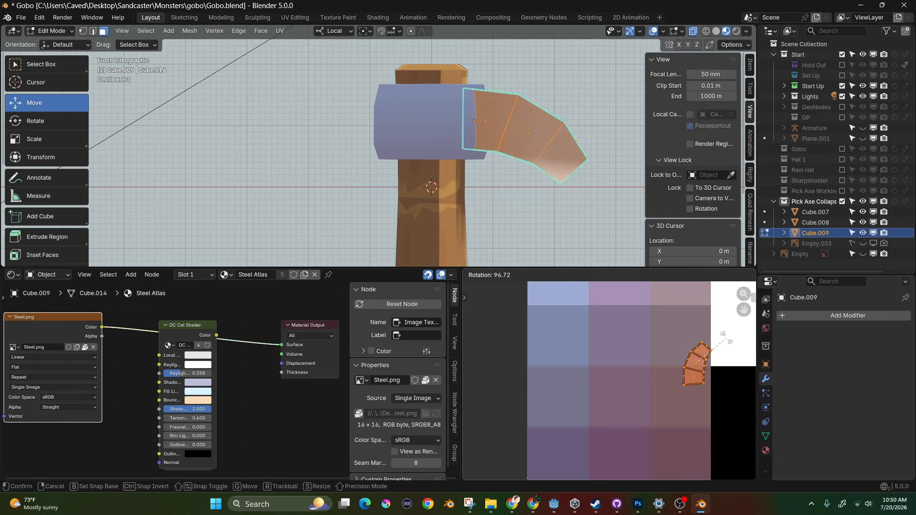
left_click(727, 341)
key("g")
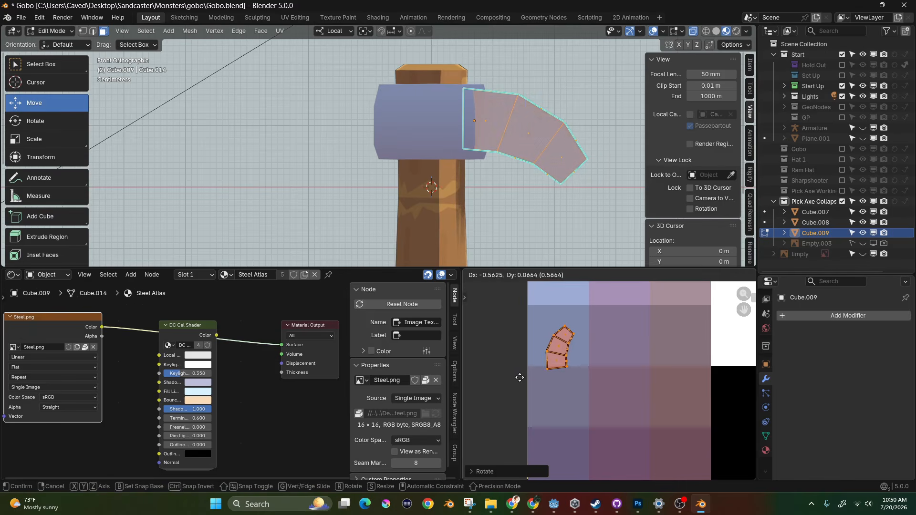
left_click(522, 374)
left_click(655, 32)
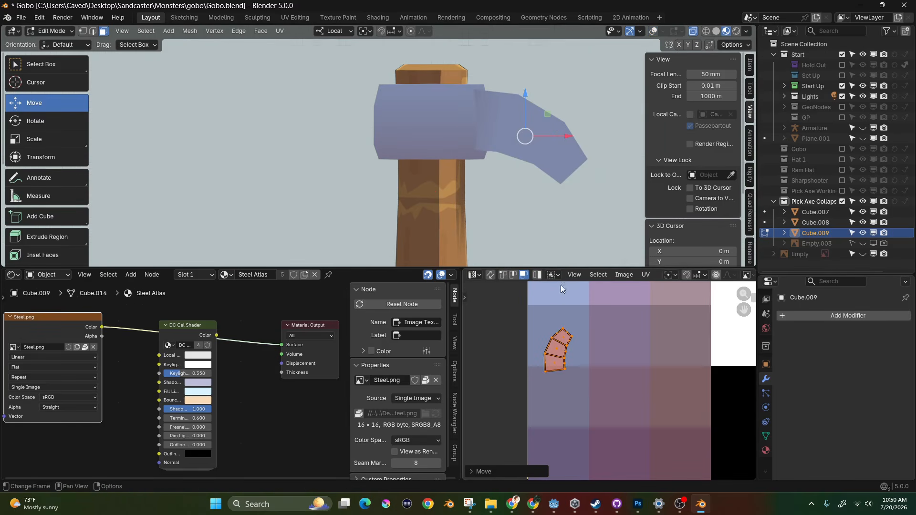
- Scale down the blade's UVs and reposition them over the border between the second and third swatches of the blue column
scroll(568, 384, "up", 2)
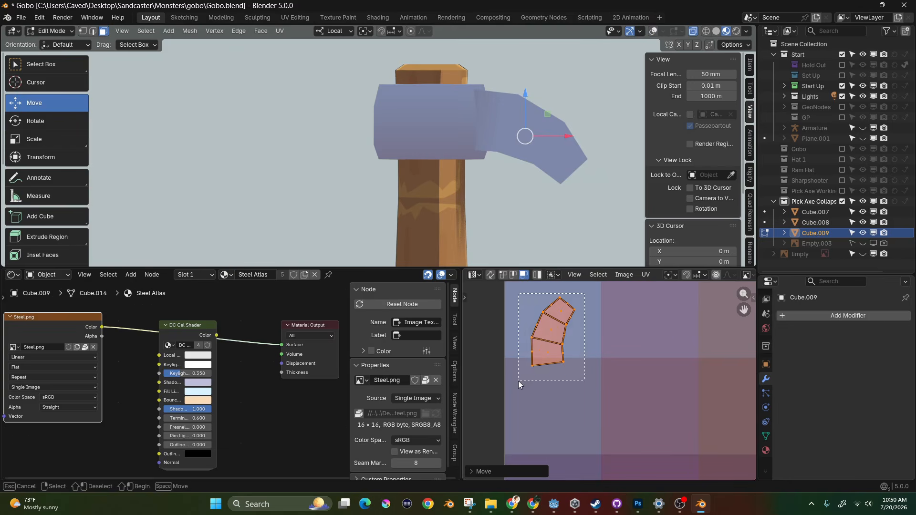
key("s")
left_click(562, 356)
key("g")
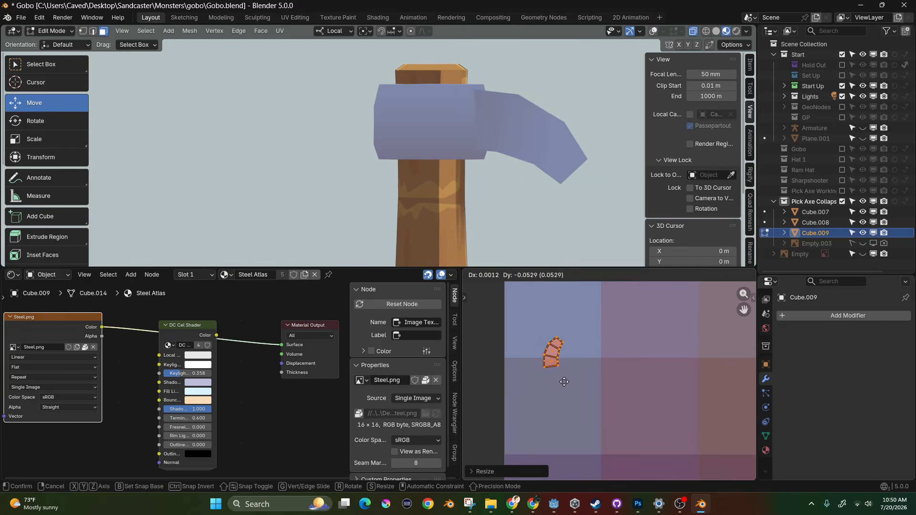
left_click(565, 382)
key("s")
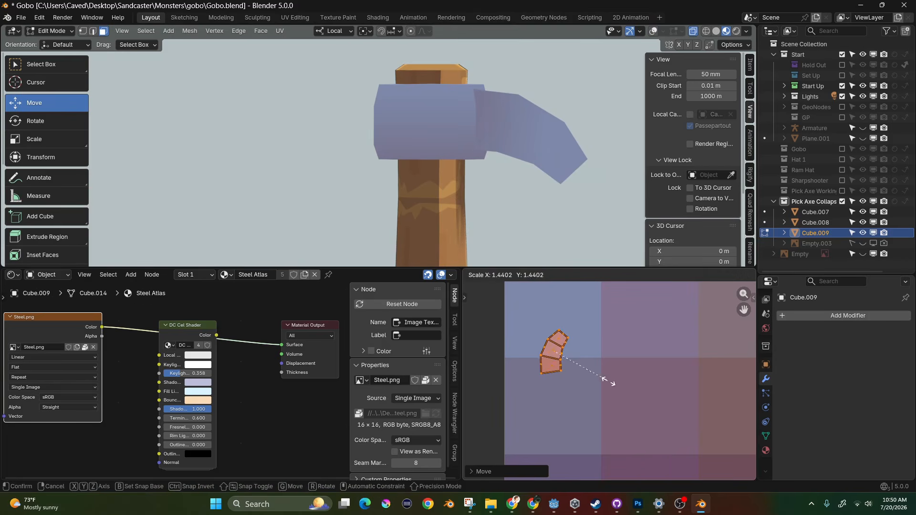
left_click(617, 377)
key("g")
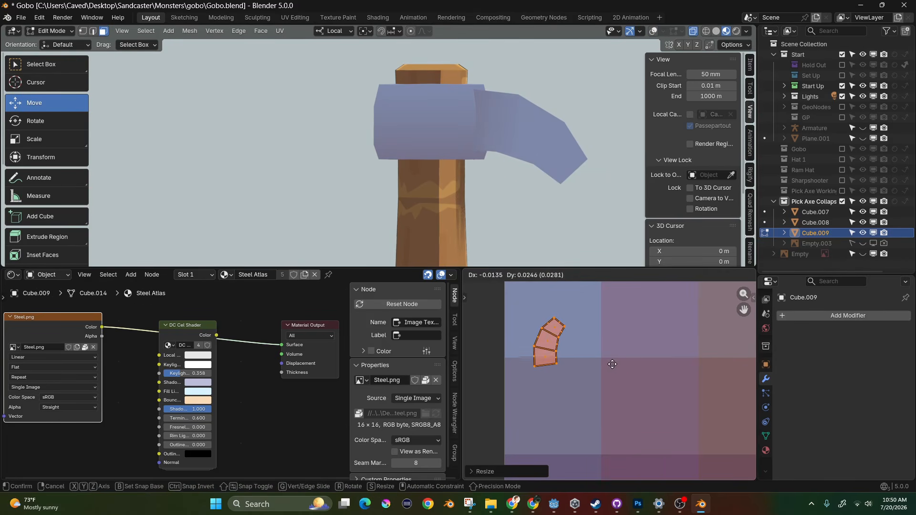
left_click(610, 364)
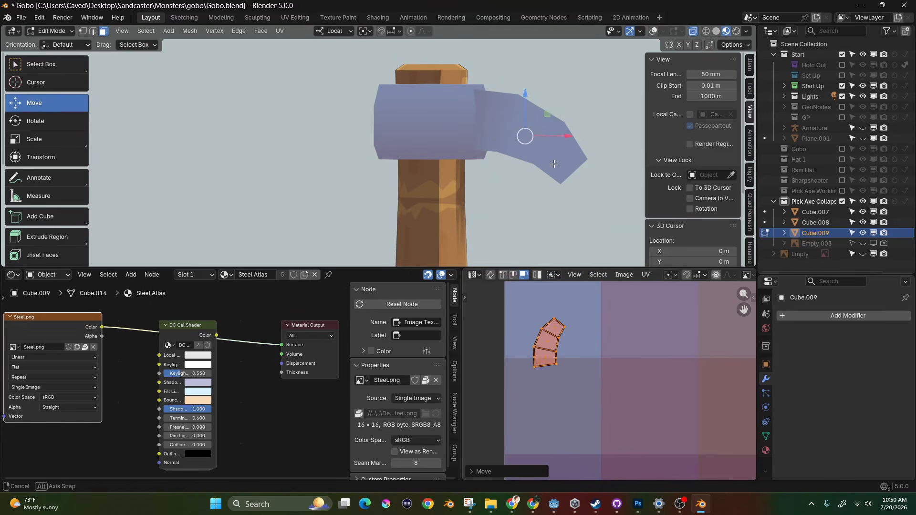
- Enlarge the blade's UVs by about 1.66 and shift them up so most of them lies on the second blue swatch
middle_click_drag(516, 172, 534, 190)
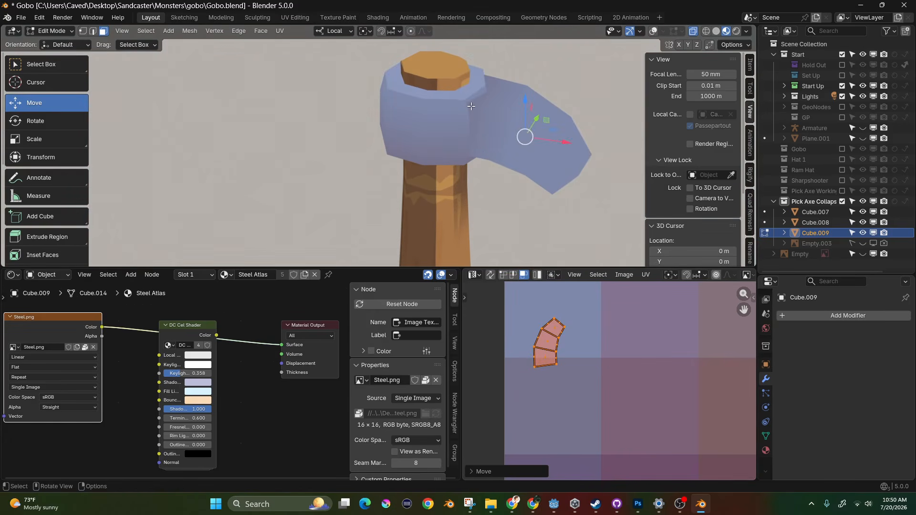
key("s")
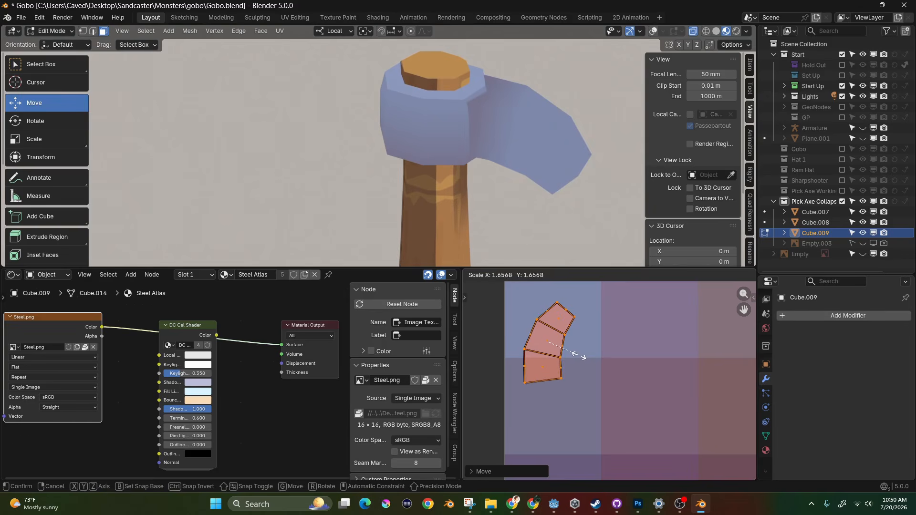
left_click(579, 357)
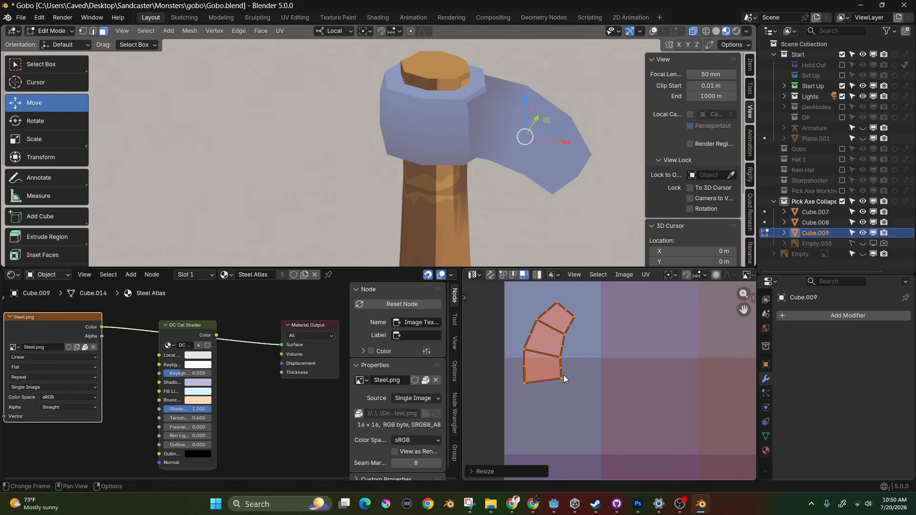
key("g")
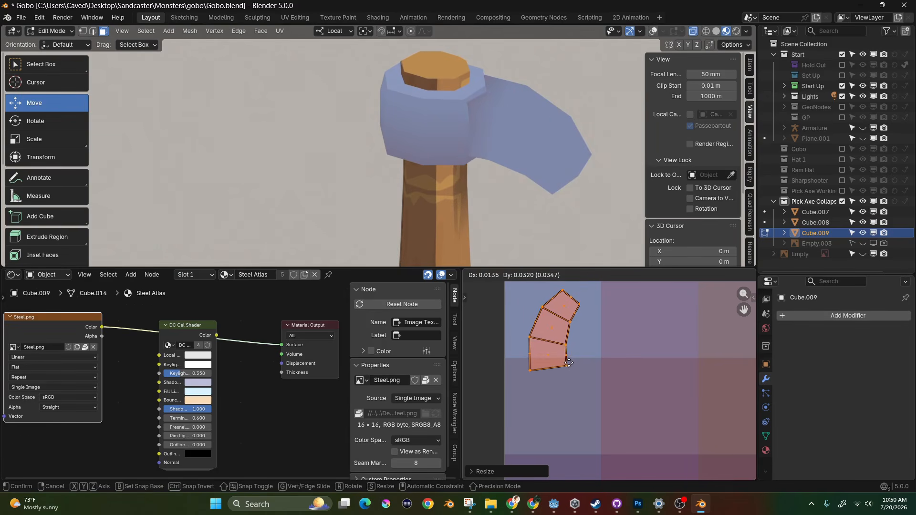
left_click(569, 363)
- Rotate the blade's UVs clockwise into a slanted arc and nudge them slightly down across the swatch border
left_click(519, 196)
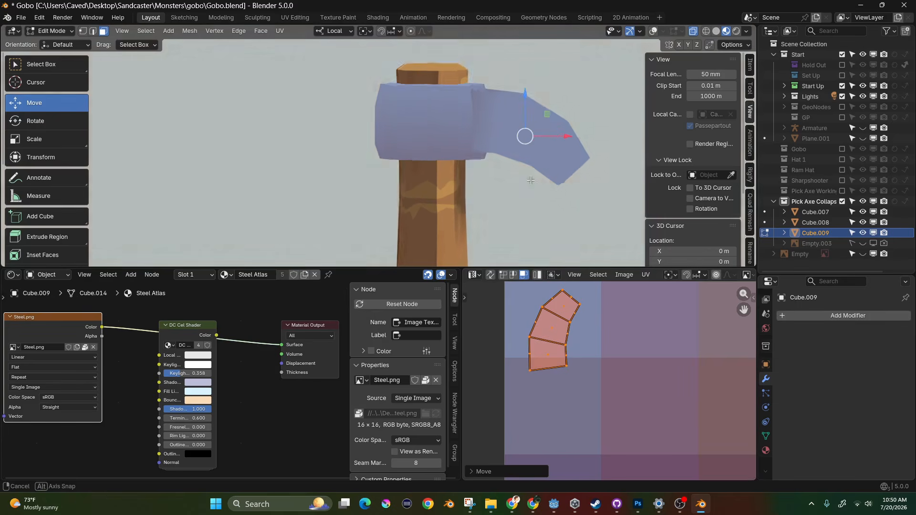
key("r")
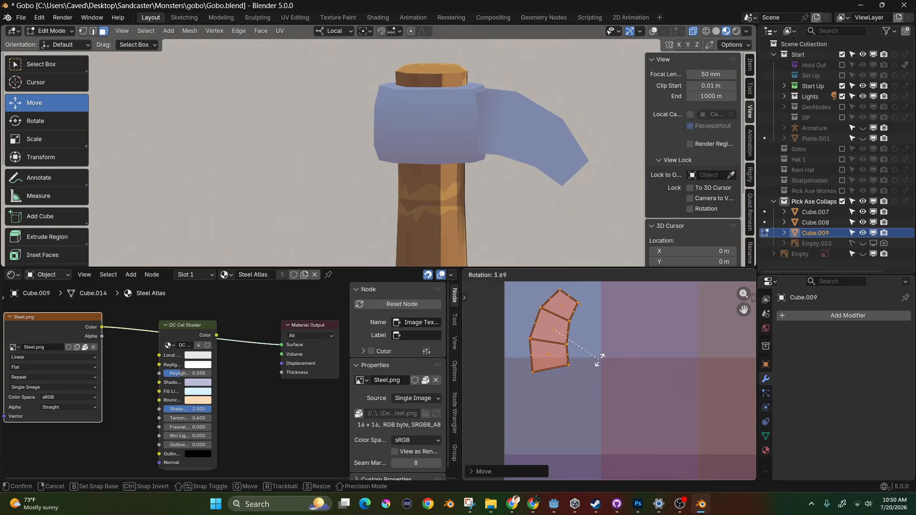
left_click(594, 389)
key("g")
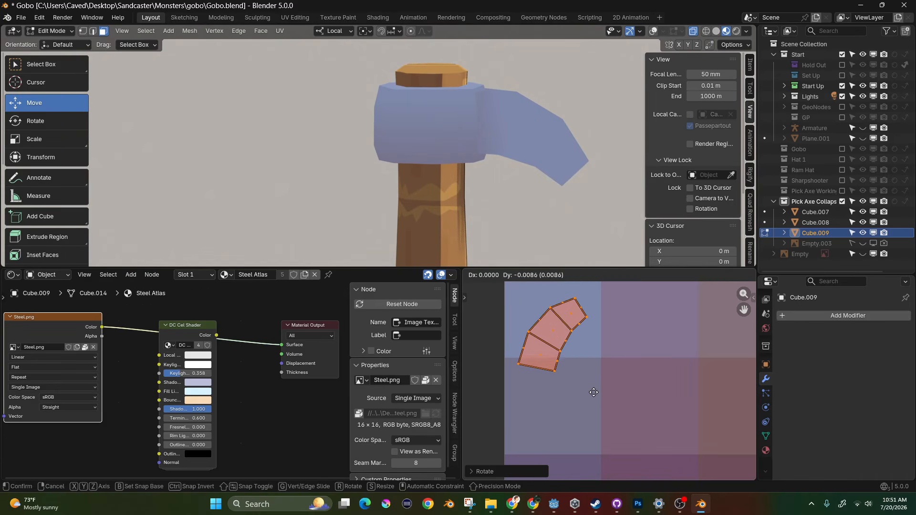
left_click(594, 395)
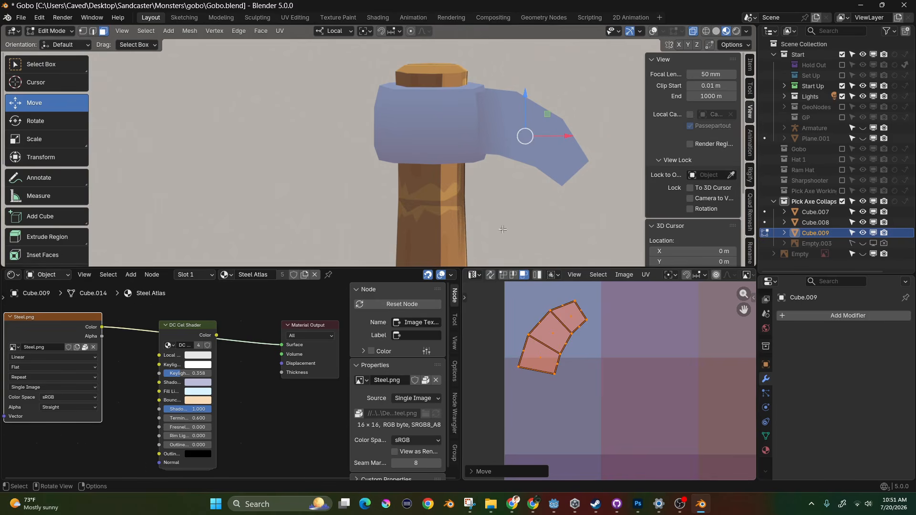
middle_click_drag(496, 134, 491, 155)
- Select the blade's three top faces and move their UVs up about 0.23 along Y onto the lightest blue swatch
left_click(495, 113)
key("Tab")
key("Tab")
left_click(547, 157)
left_click(654, 31)
left_click(499, 109)
left_click(538, 122, "shift")
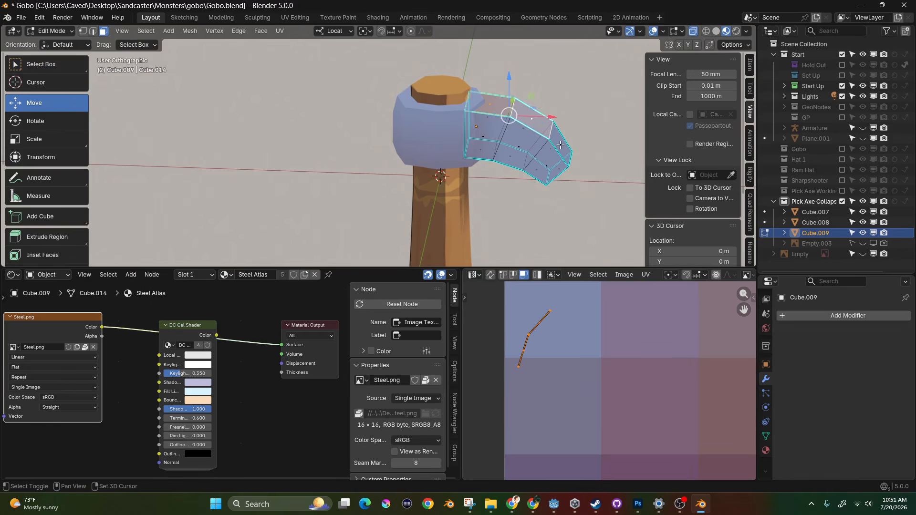
left_click(561, 145, "shift")
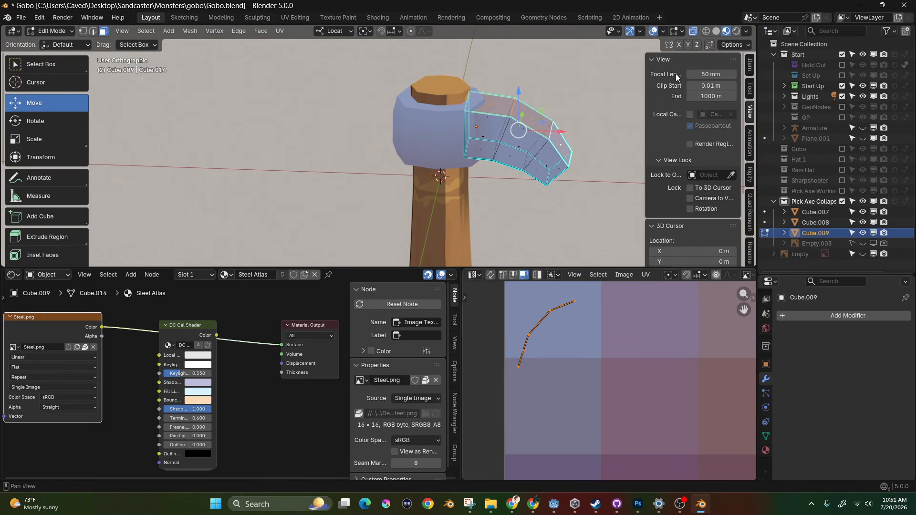
left_click(654, 30)
middle_click_drag(575, 362, 572, 388)
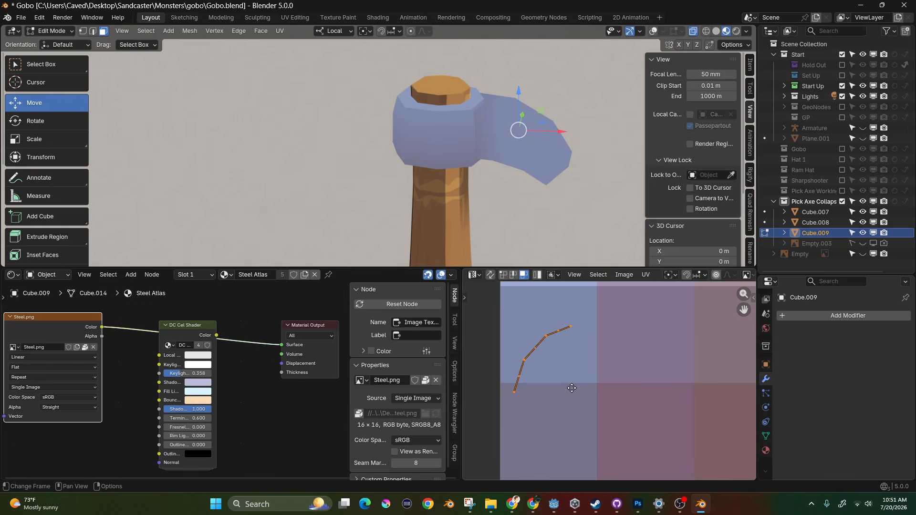
key("g")
key("y")
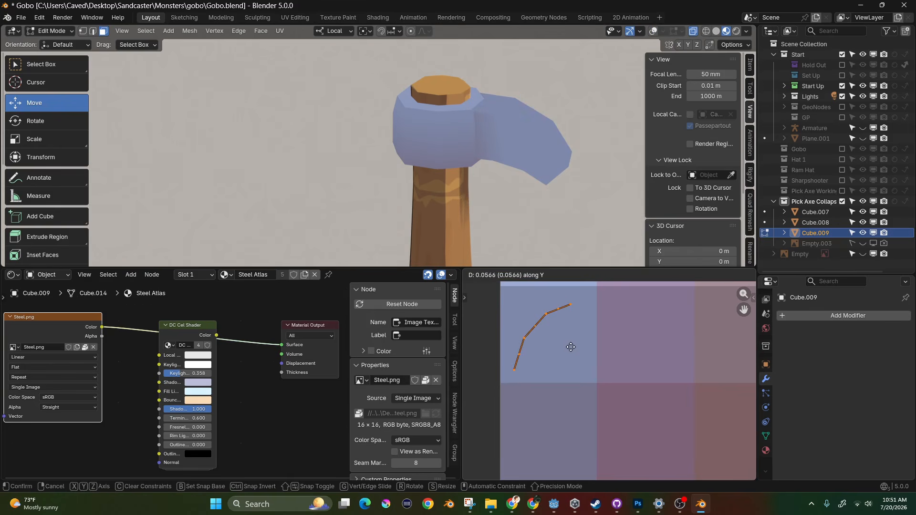
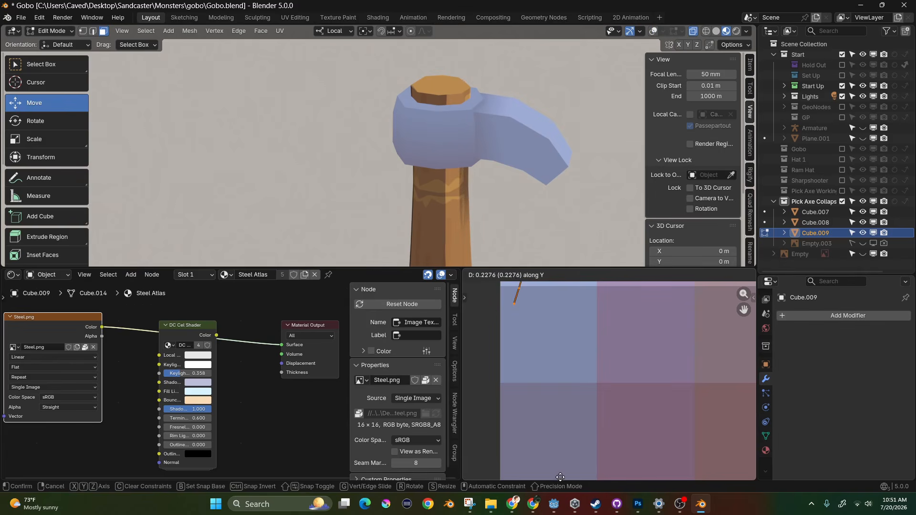
left_click(561, 475)
- Select the blade's end face and three underside faces and move their UVs down along Y toward the third blue swatch
middle_click_drag(547, 205, 547, 142)
left_click(654, 31)
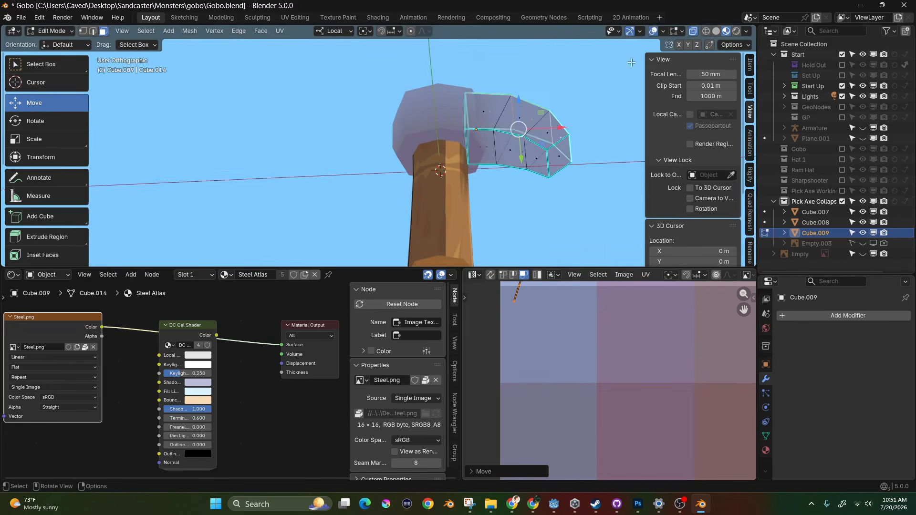
middle_click_drag(554, 173, 525, 186)
middle_click_drag(558, 155, 530, 163)
left_click(529, 163, "shift")
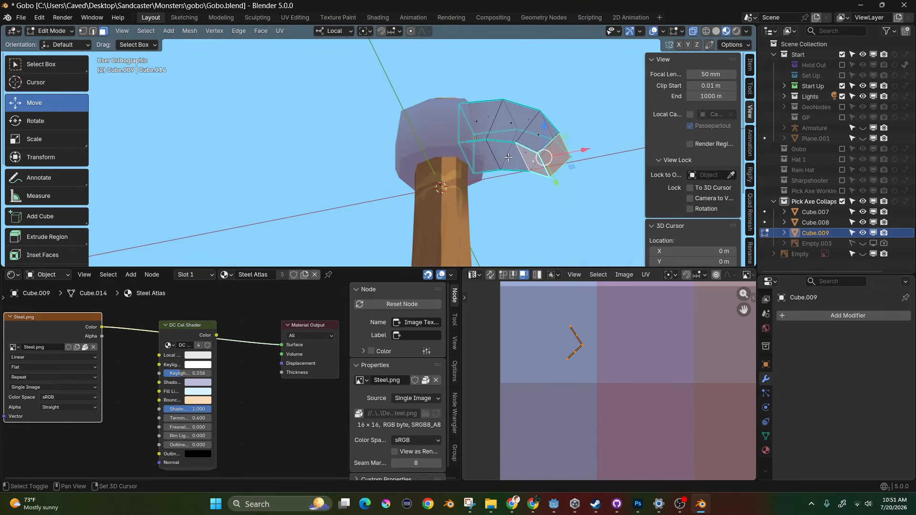
left_click(508, 157, "shift")
left_click(483, 159, "shift")
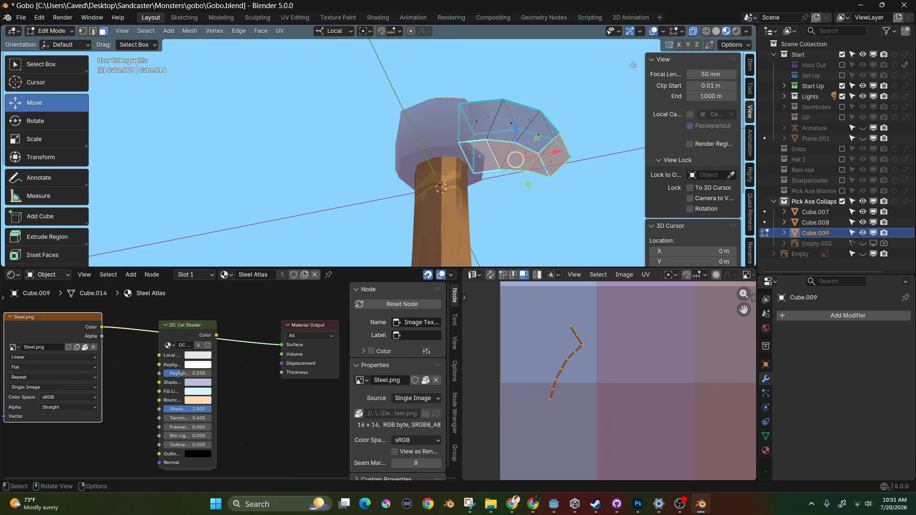
left_click(652, 31)
middle_click_drag(544, 210, 549, 216)
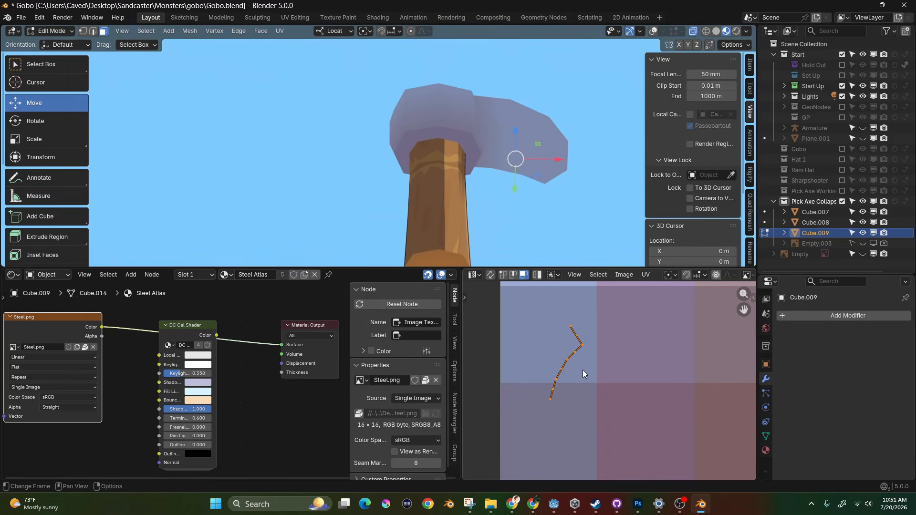
key("g")
key("y")
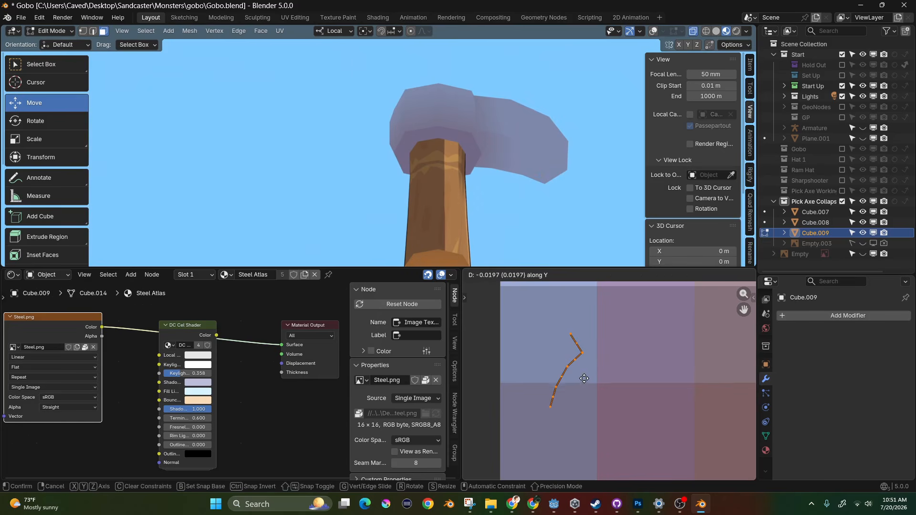
left_click(571, 413)
middle_click_drag(506, 200, 517, 222)
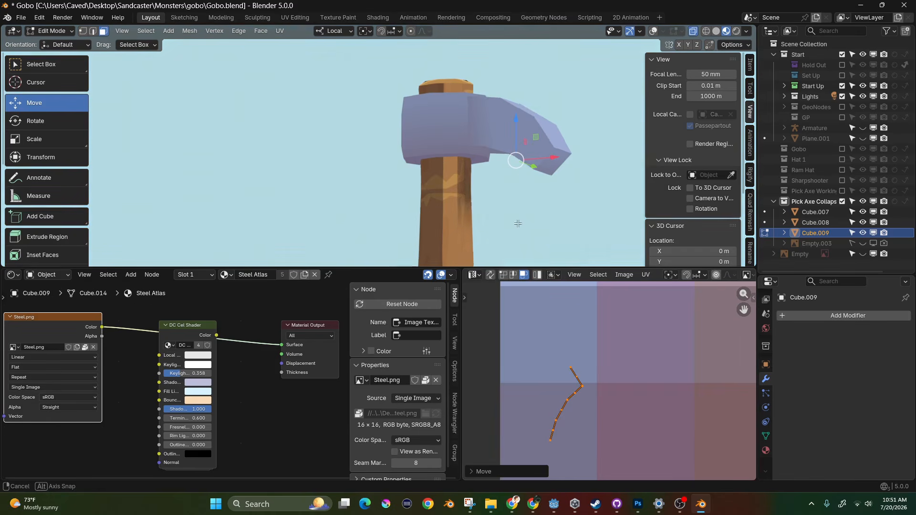
left_click(592, 409)
middle_click_drag(559, 229, 558, 169)
scroll(562, 415, "down", 1)
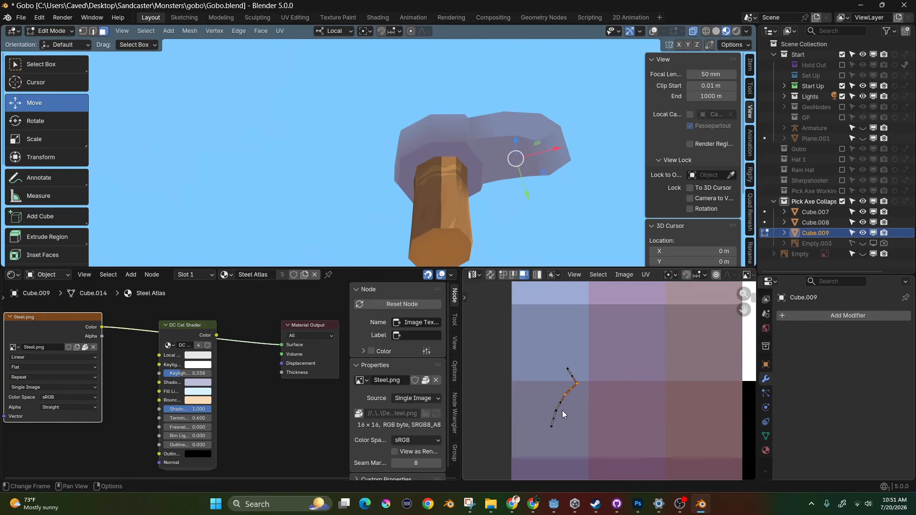
scroll(562, 415, "down", 1)
key("g")
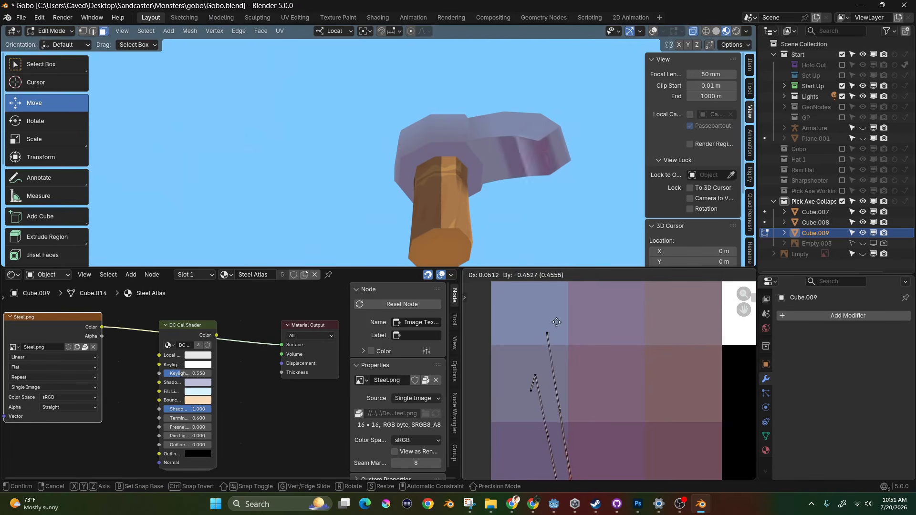
left_click(527, 396)
key("ctrl+z")
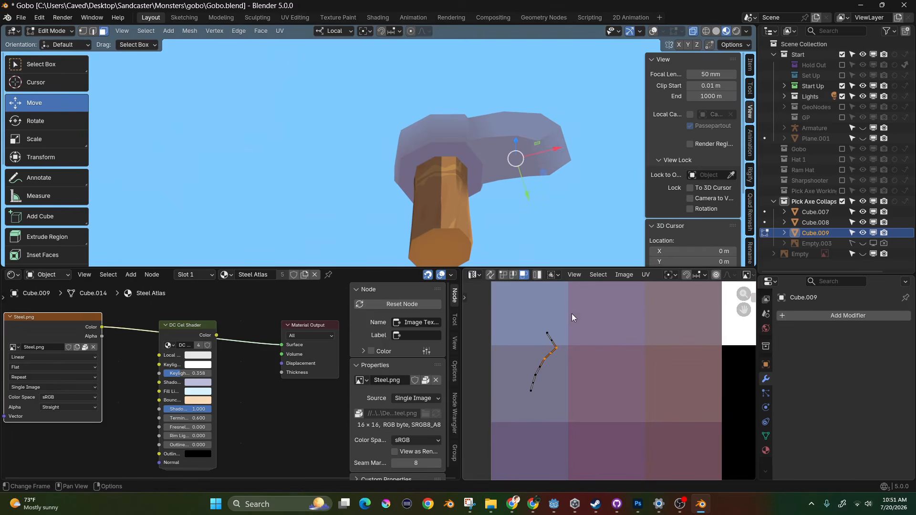
- Move the underside and end faces' UVs about 0.15 down and 0.05 left, spanning the third and fourth swatches of the blue column
key("g")
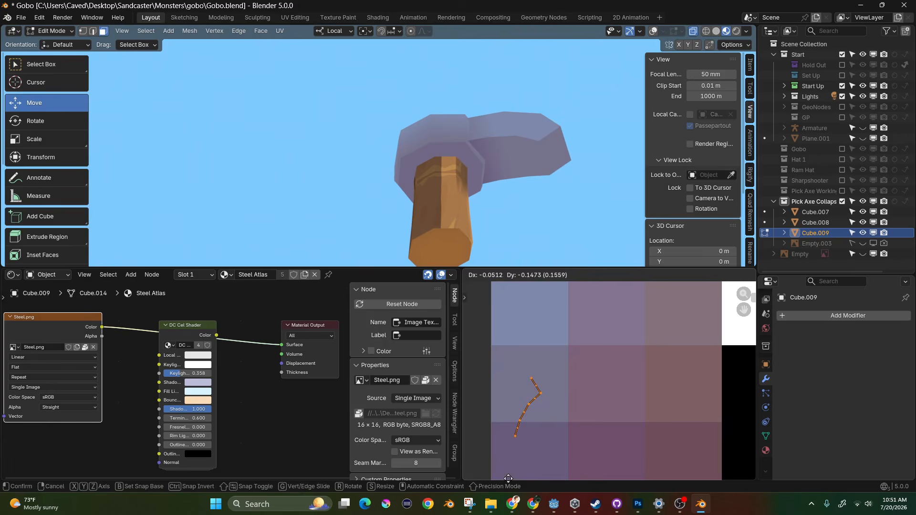
left_click(509, 478)
middle_click_drag(568, 191, 420, 205)
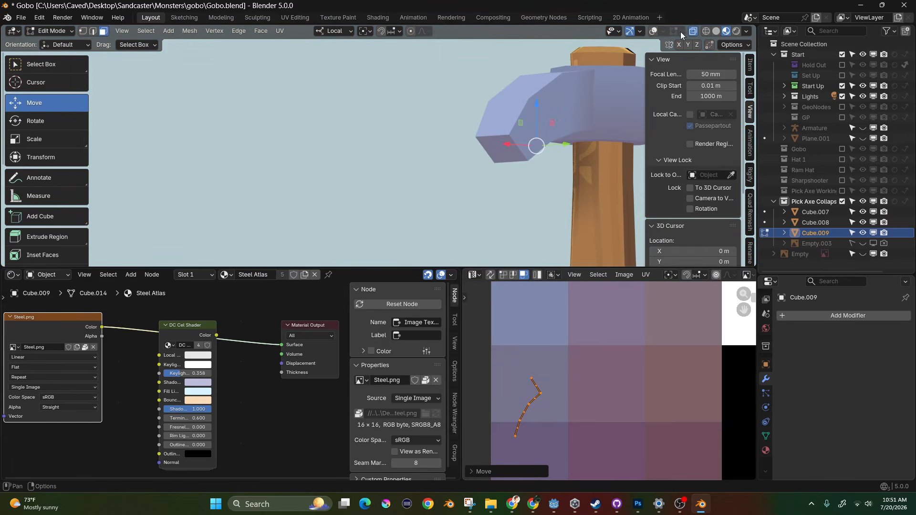
- Select only the blade's end face and move its UVs up about 0.11 along Y to the border of the second and third swatches
left_click(654, 30)
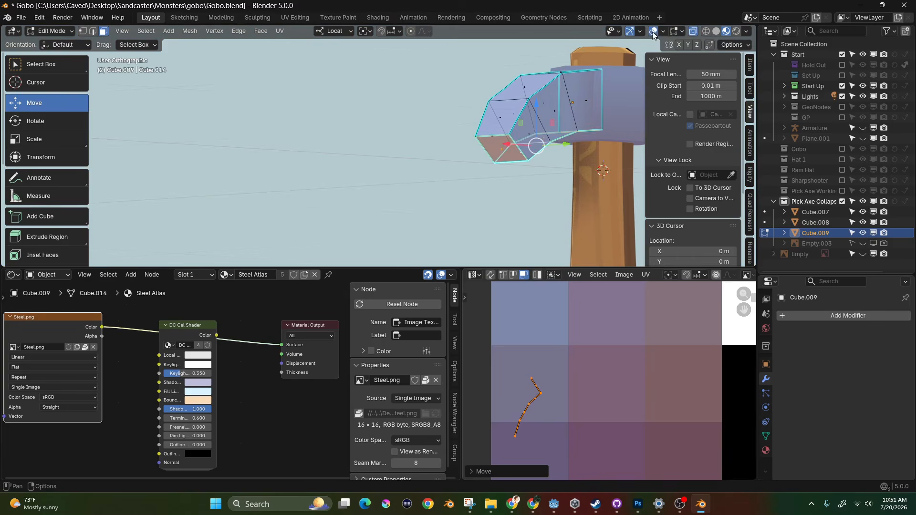
left_click(509, 149)
key("KP_Decimal")
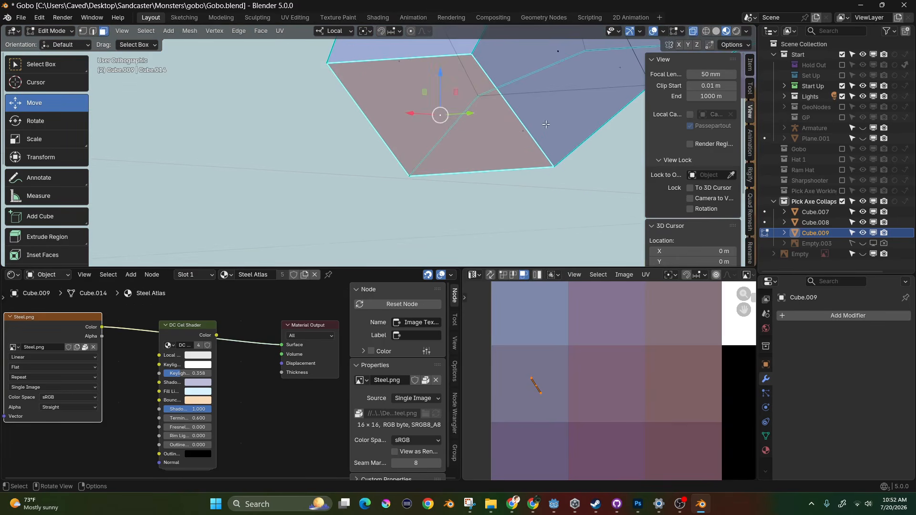
middle_click_drag(668, 104, 671, 21)
left_click(653, 31)
scroll(501, 141, "down", 4)
middle_click_drag(501, 141, 596, 139)
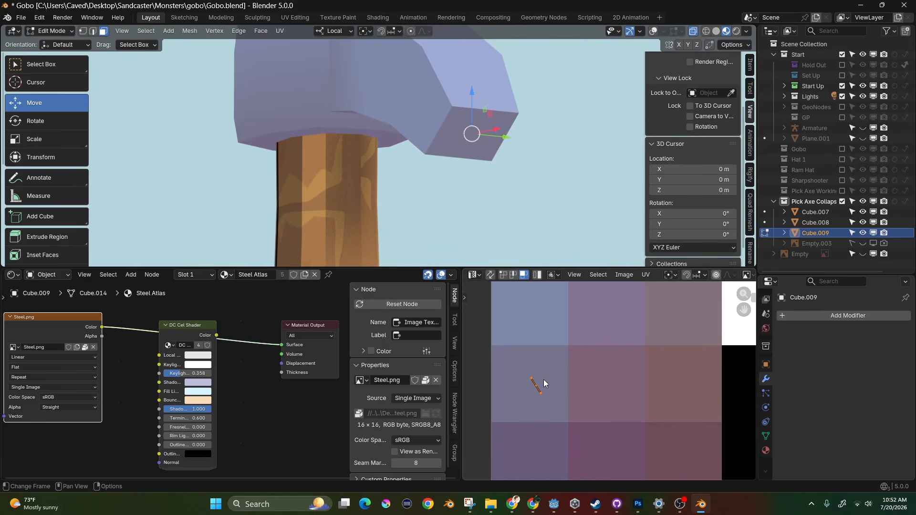
key("g")
key("y")
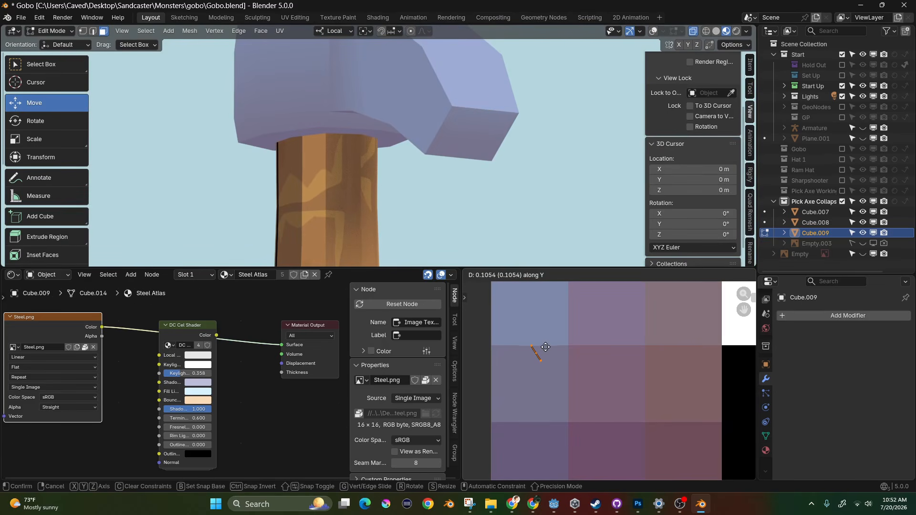
left_click(545, 347)
scroll(482, 163, "down", 2)
middle_click_drag(483, 157, 457, 89)
middle_click_drag(410, 142, 475, 206)
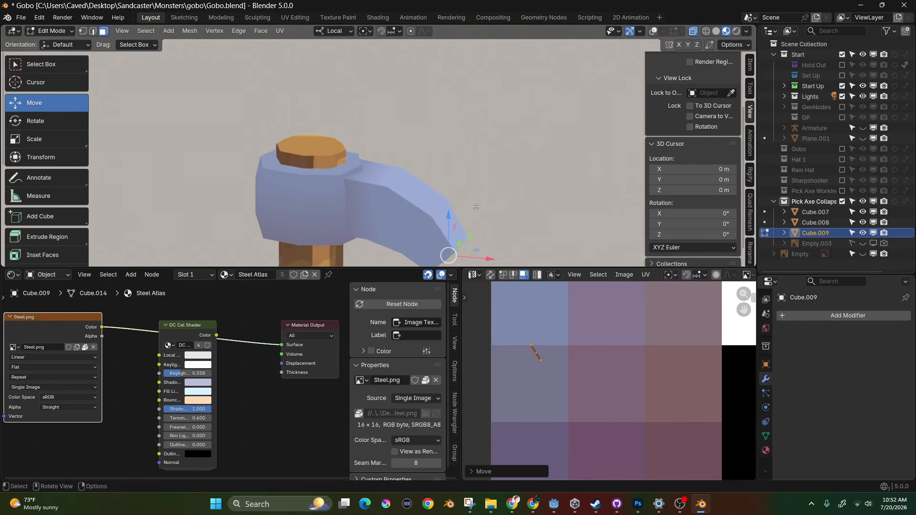
middle_click_drag(405, 201, 411, 206)
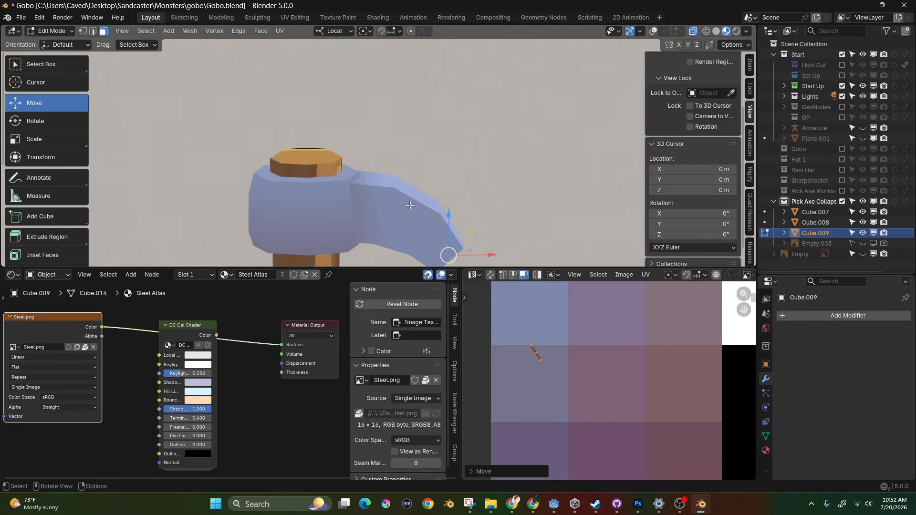
- Select the blade's three top faces and scale their UVs to about 0.58 along Y on the lightest blue swatch
key("shift+alt+z")
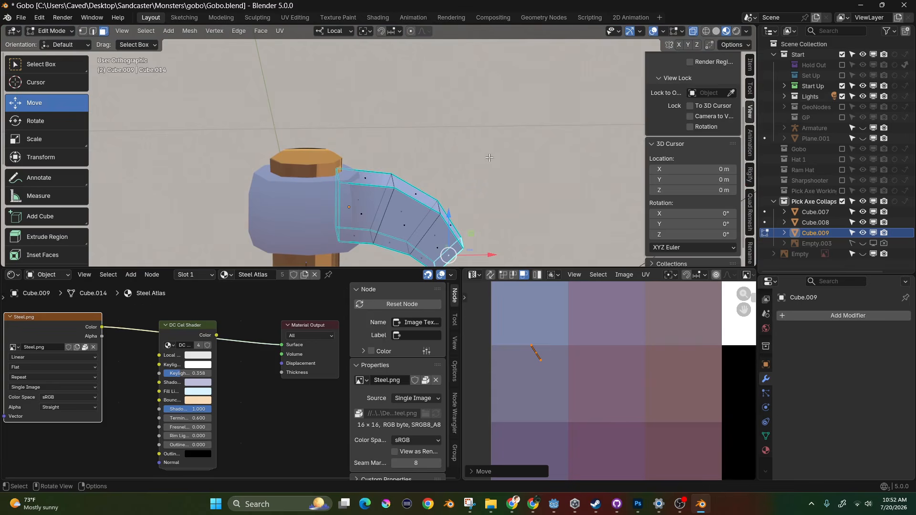
left_click(455, 224)
left_click(413, 195, "shift")
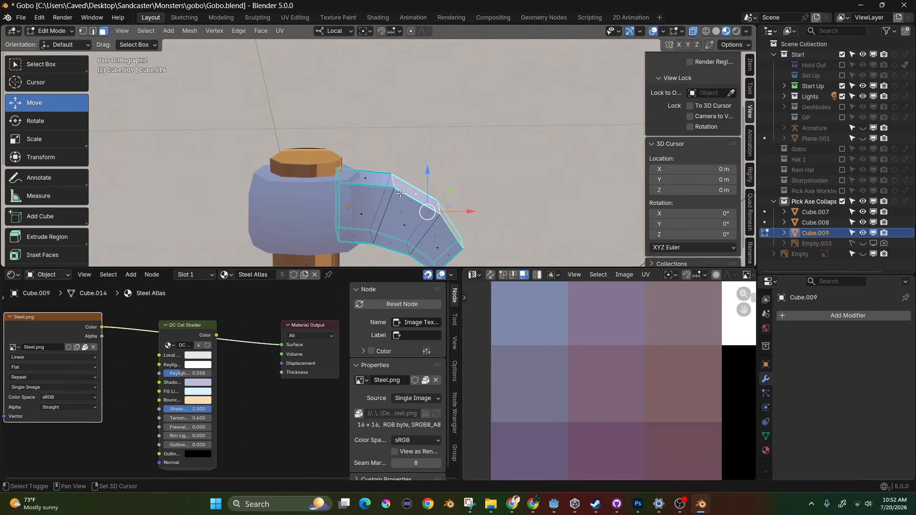
left_click(375, 180, "shift")
scroll(529, 336, "down", 3)
middle_click_drag(529, 336, 528, 379)
scroll(544, 314, "up", 2)
left_click_drag(544, 318, 515, 360)
key("s")
key("y")
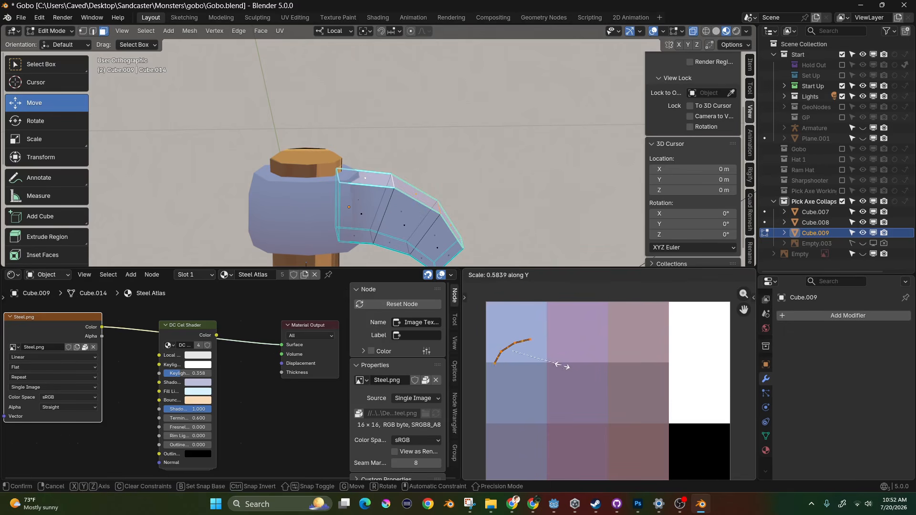
left_click(559, 365)
- Move the top faces' UVs slightly down along Y toward the second blue swatch and hide the viewport overlays
key("Tab")
middle_click_drag(457, 127, 446, 155)
key("Tab")
key("g")
key("y")
left_click(541, 336)
left_click(652, 32)
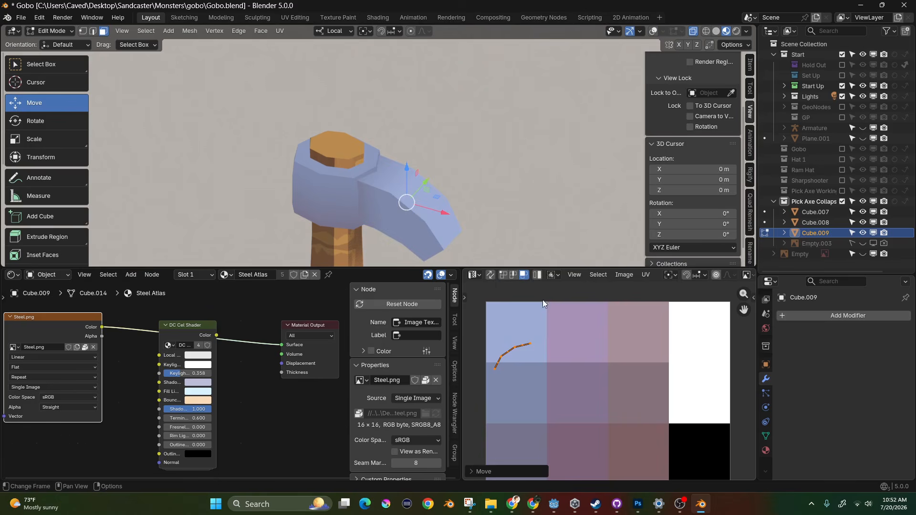
- Rotate the top faces' UVs about -20° and lower them onto the border of the first and second blue swatches
key("r")
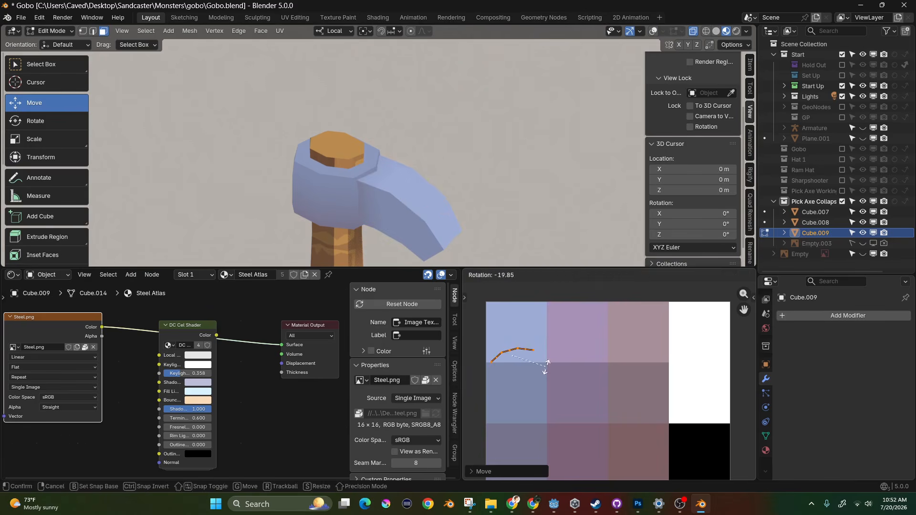
left_click(546, 368)
key("g")
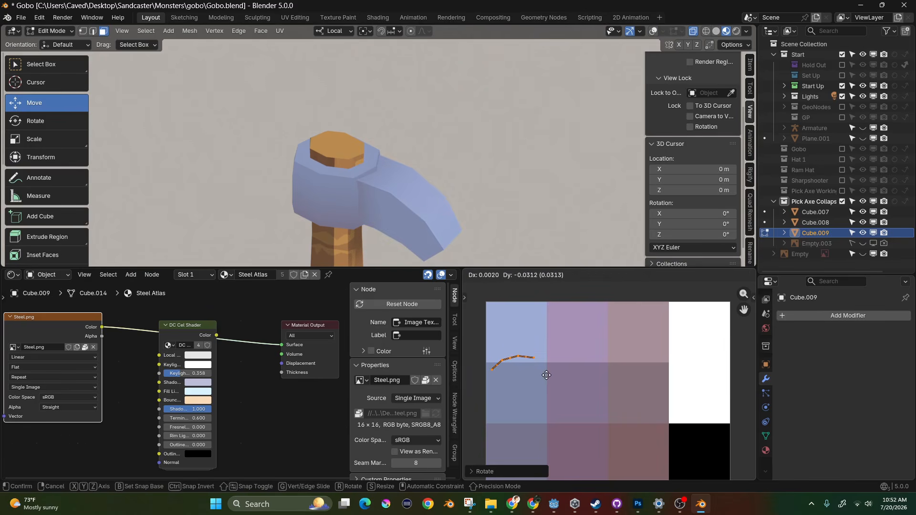
left_click(546, 378)
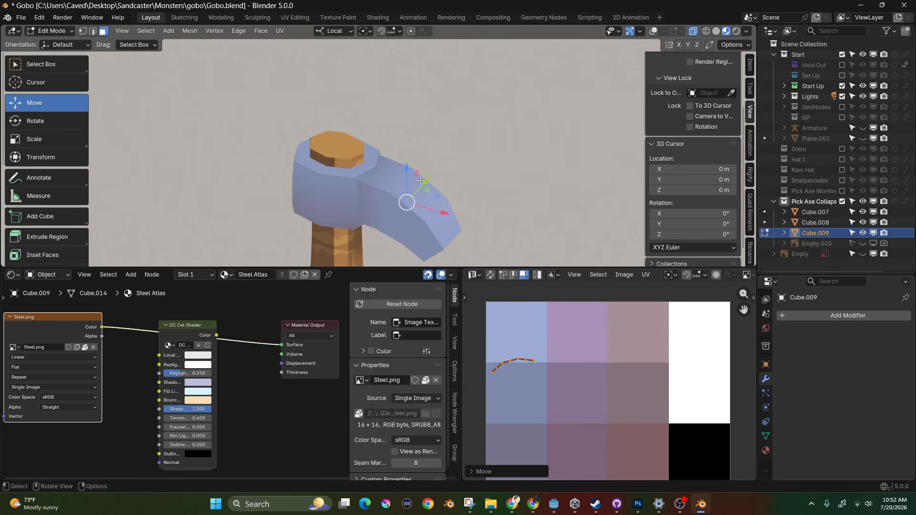
scroll(420, 226, "down", 2)
key("Tab")
middle_click_drag(420, 226, 366, 186)
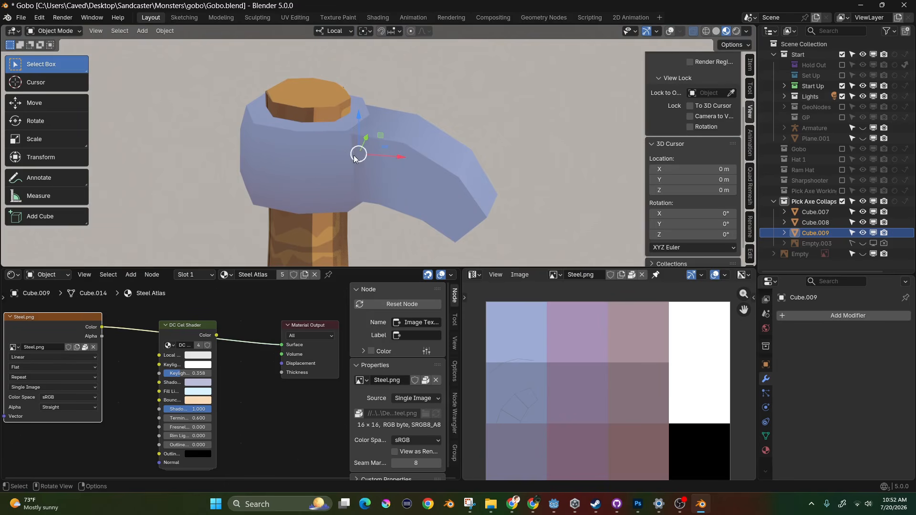
middle_click_drag(296, 150, 305, 126)
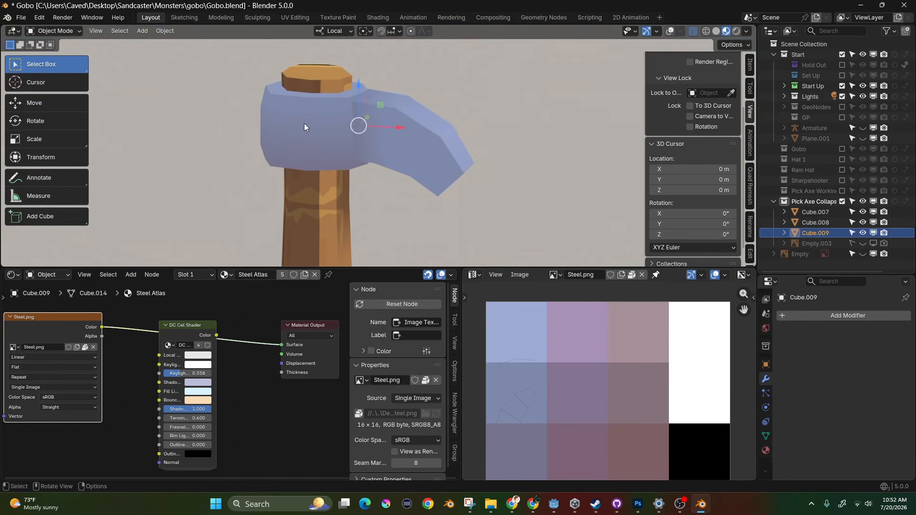
- Connect Steel.png's Color to the DC Cel Shader's Local Color, and the shader's Color to the Material Output's Surface
left_click_drag(107, 332, 159, 355)
left_click_drag(216, 335, 291, 351)
middle_click_drag(373, 140, 411, 162)
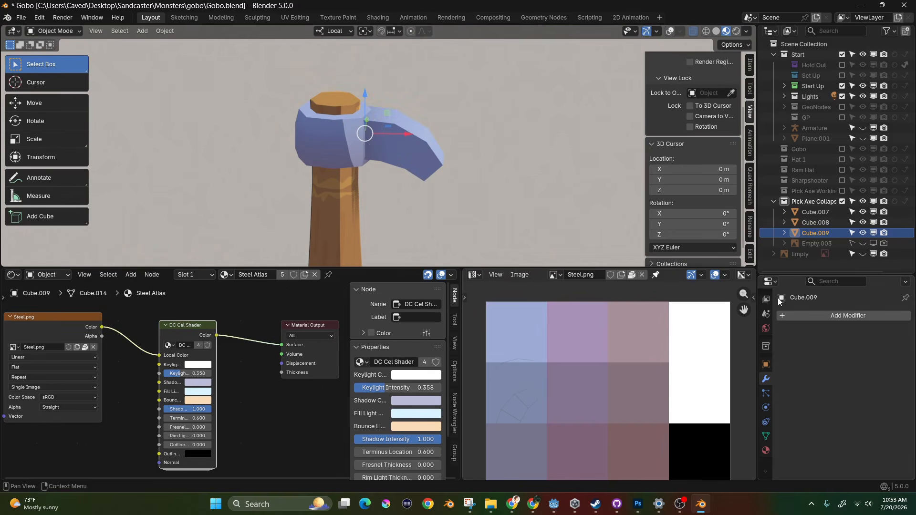
- Add a Mirror modifier on the X axis to the blade, using the steel collar Cube.008 as the mirror object
left_click(814, 317)
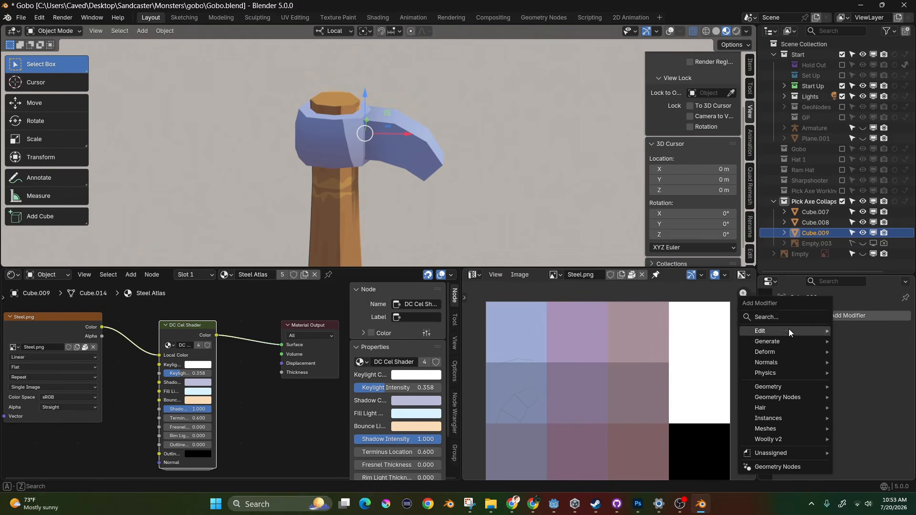
left_click(792, 333)
left_click(706, 339)
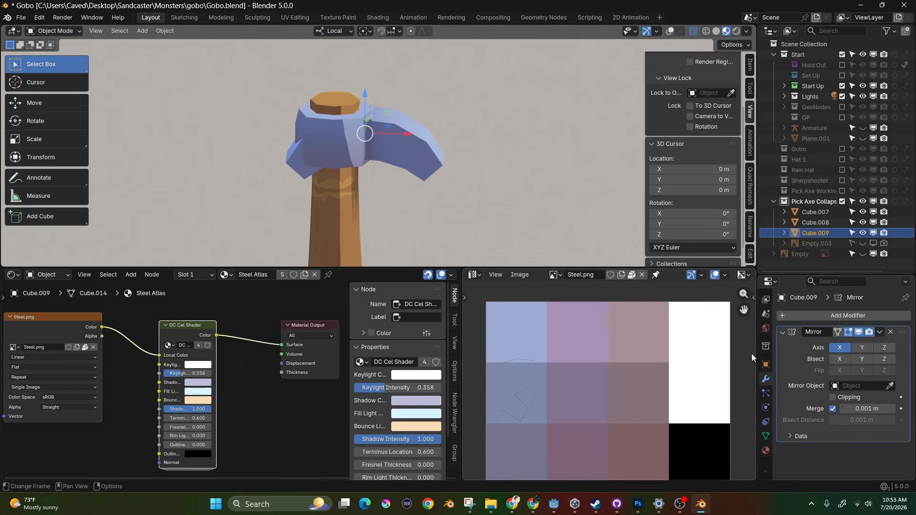
left_click(348, 148)
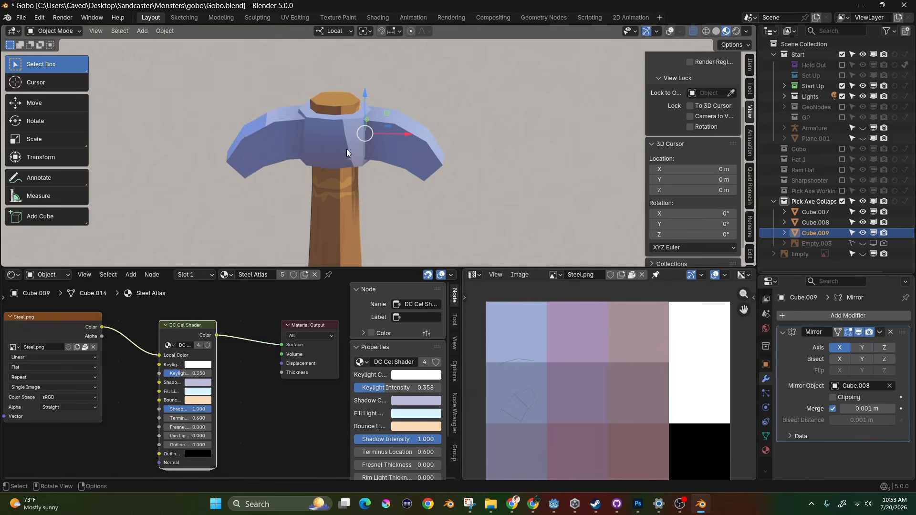
middle_click_drag(409, 251, 362, 224)
- Apply the blade's Mirror modifier
left_click(880, 333)
left_click(863, 342)
middle_click_drag(311, 195, 455, 170)
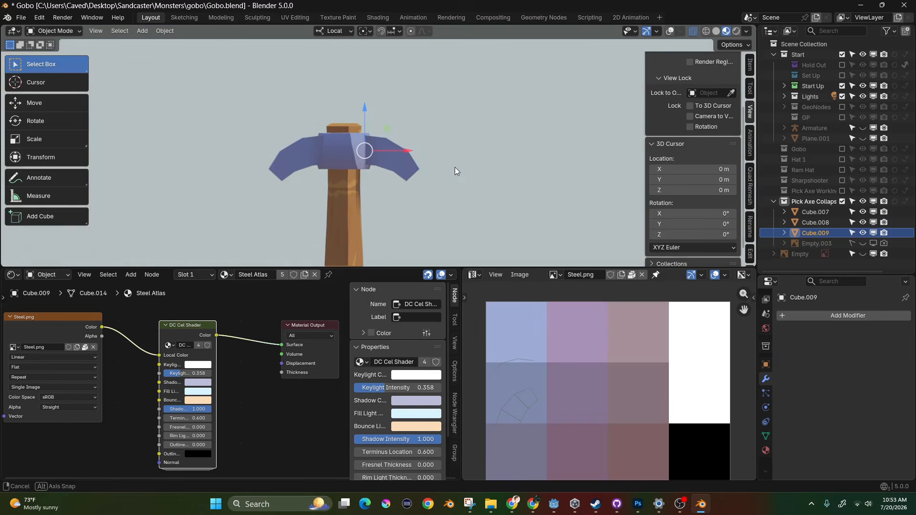
middle_click_drag(397, 119, 431, 165)
- Try to join the mirrored blades and the steel collar directly into the wooden handle object
left_click(346, 142, "shift")
left_click(307, 153, "shift")
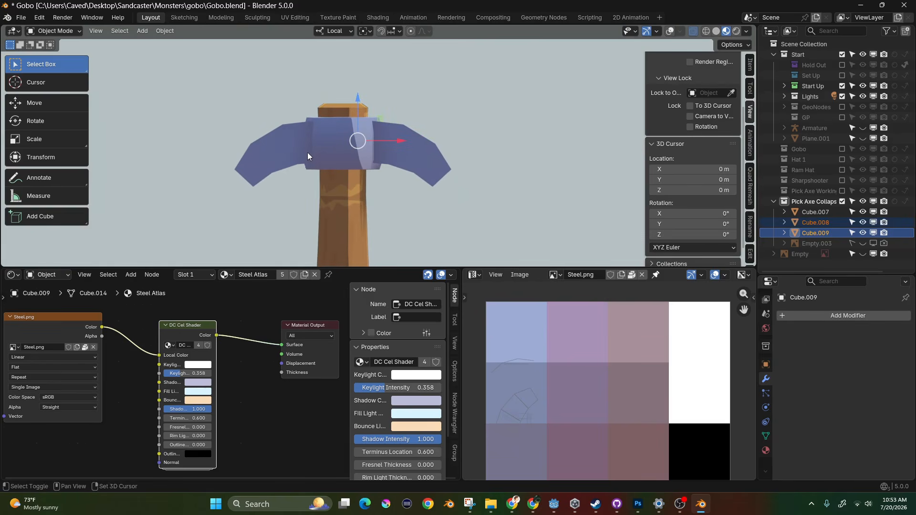
left_click(670, 31)
left_click(333, 219, "shift")
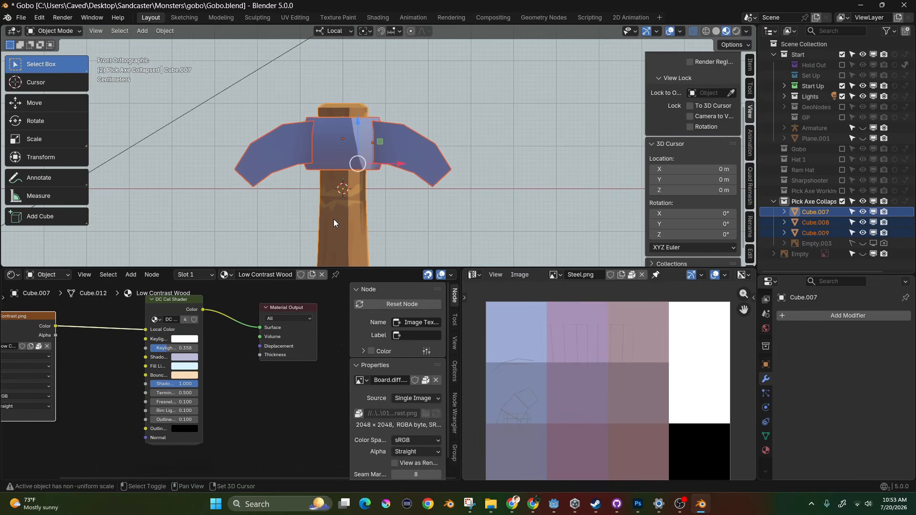
key("ctrl+j")
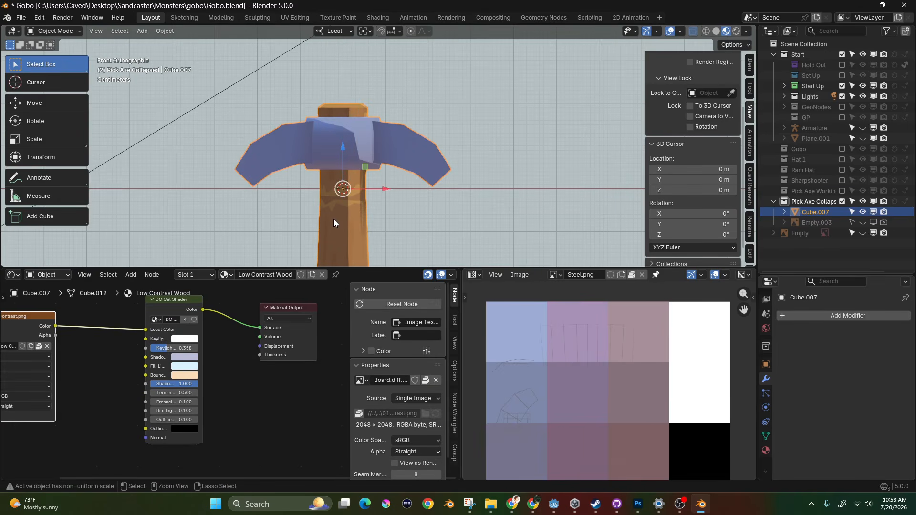
middle_click_drag(361, 136, 339, 145)
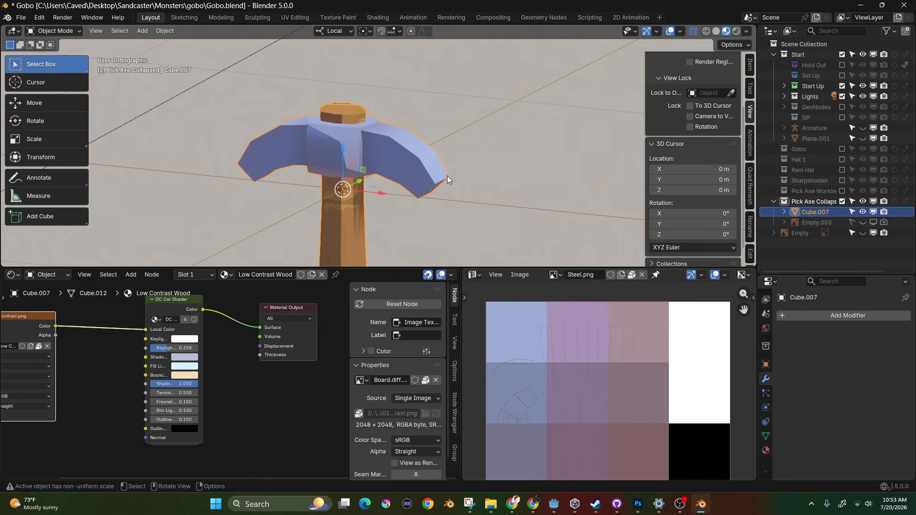
key("ctrl+z")
- Join the mirrored blades into the steel collar object Cube.008
middle_click_drag(394, 162, 416, 167)
scroll(362, 142, "up", 3)
middle_click_drag(362, 141, 353, 142)
left_click(353, 141)
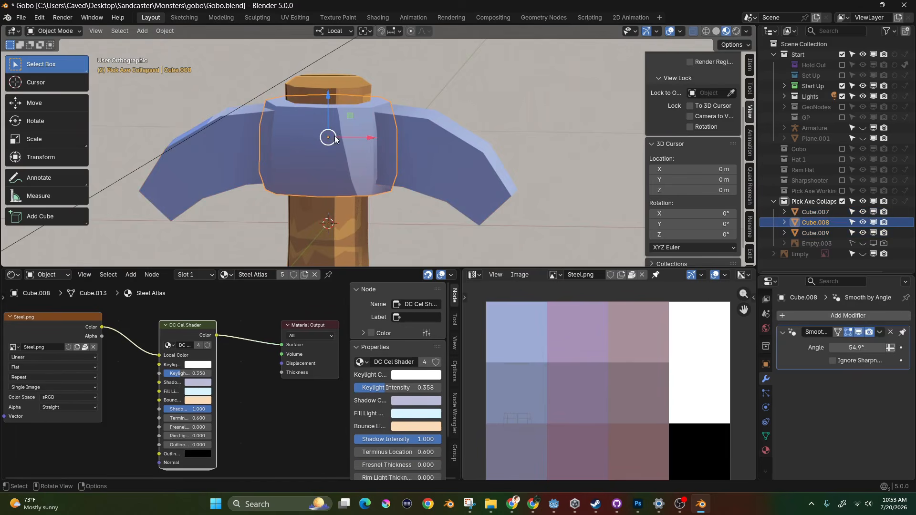
left_click(422, 151, "shift")
left_click(349, 162, "shift")
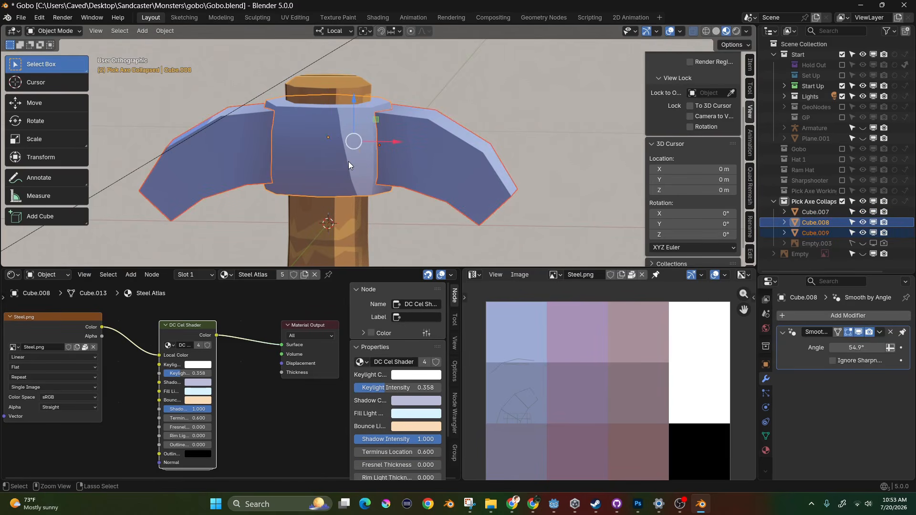
key("ctrl+j")
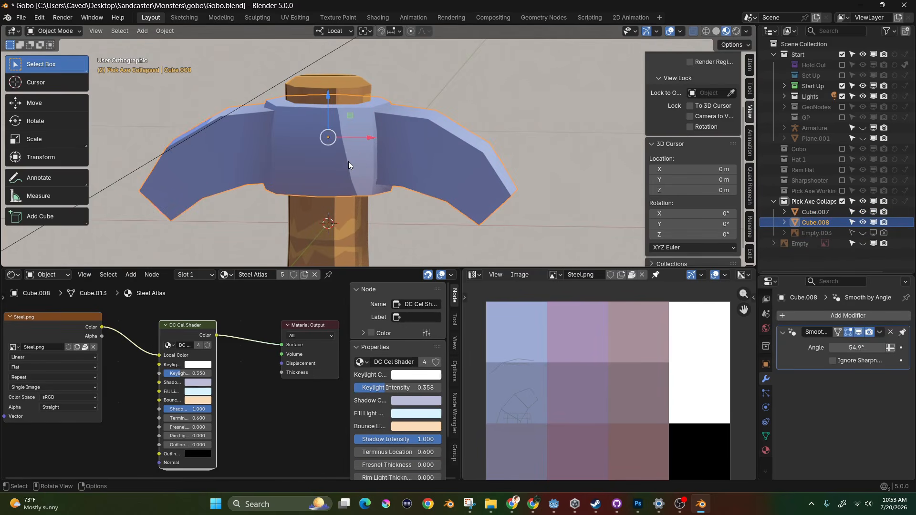
- Join the combined steel head into the wooden handle Cube.007 and shade the resulting pickaxe smooth
left_click(350, 215, "shift")
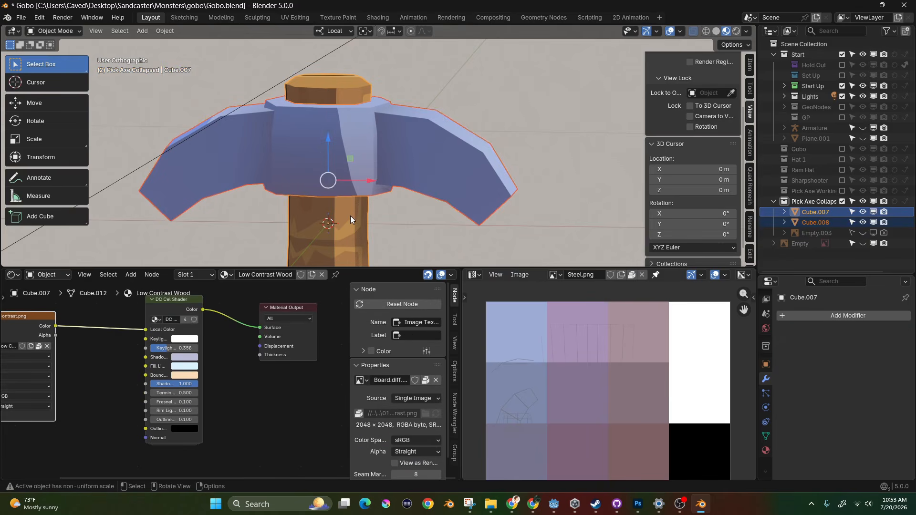
key("ctrl+j")
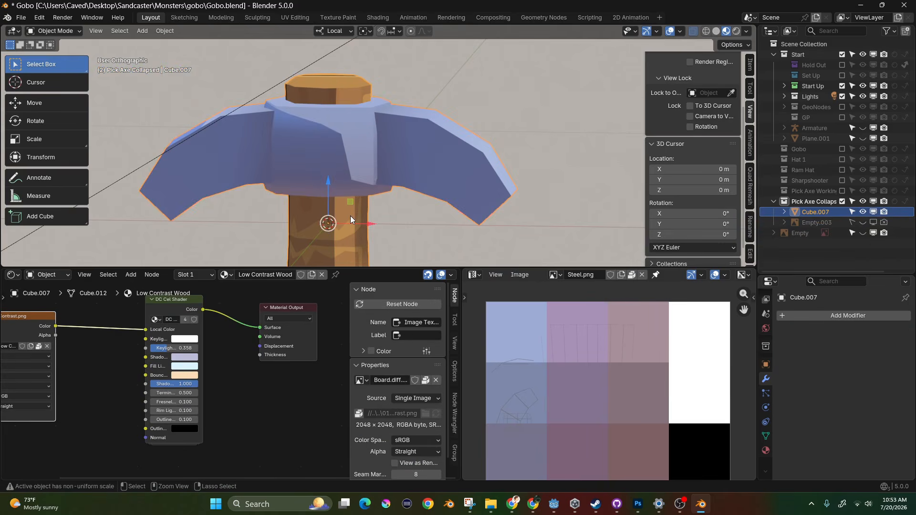
middle_click_drag(305, 170, 339, 167)
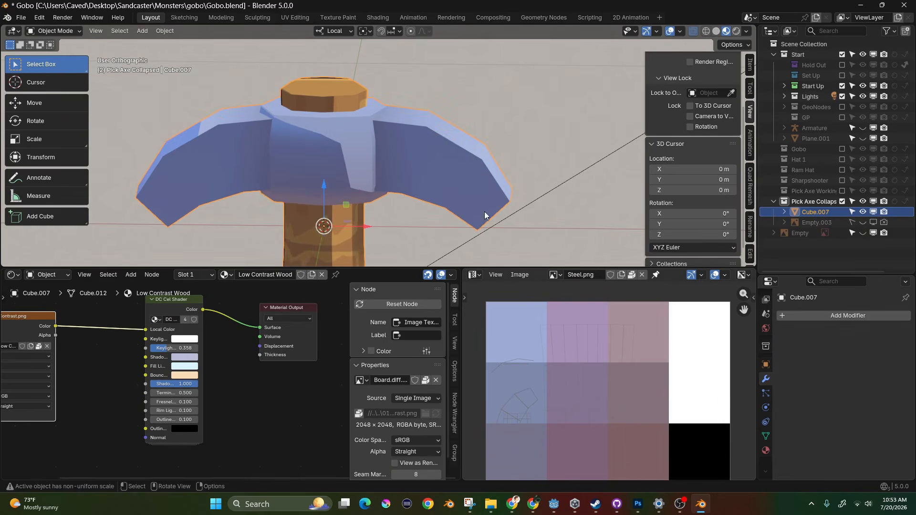
right_click(340, 168)
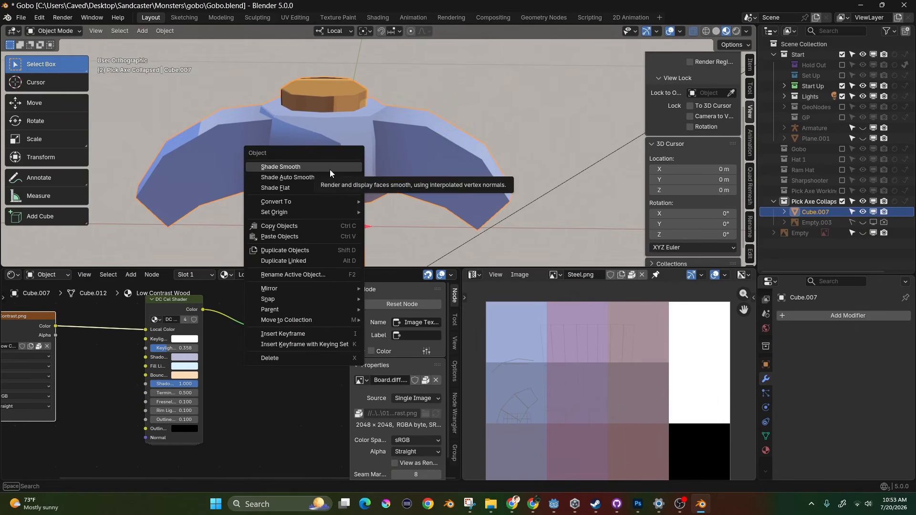
left_click(330, 168)
- Try to select the vertices along the steel collar's top rim in Edit Mode from the front view
key("Tab")
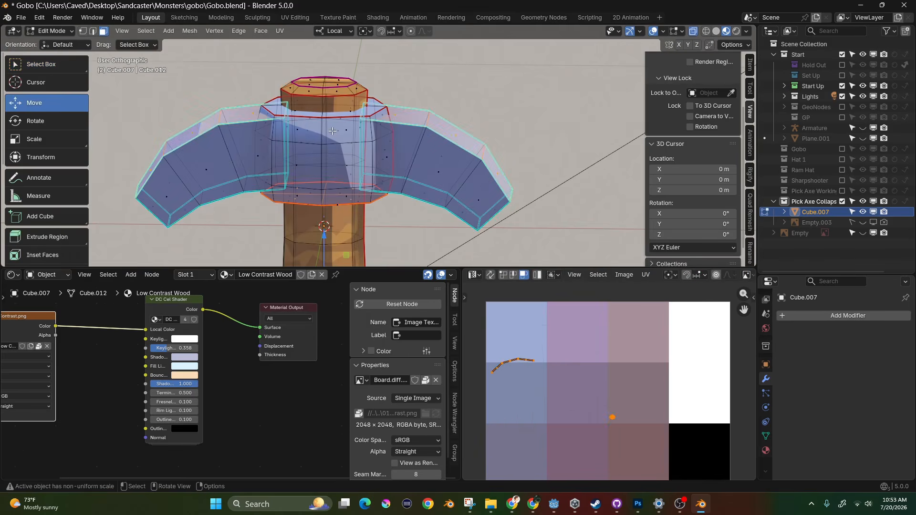
left_click(338, 120)
scroll(339, 120, "up", 2)
key("KP_1")
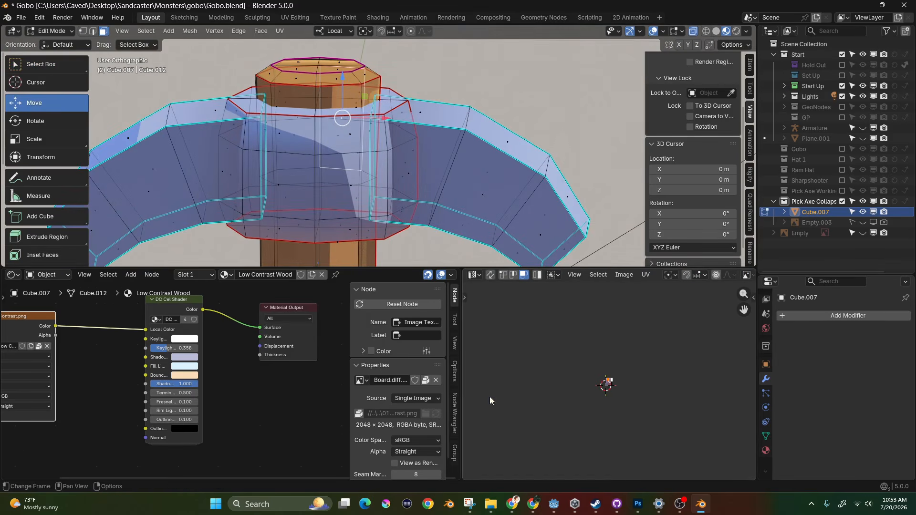
scroll(313, 169, "down", 1)
key("KP_1")
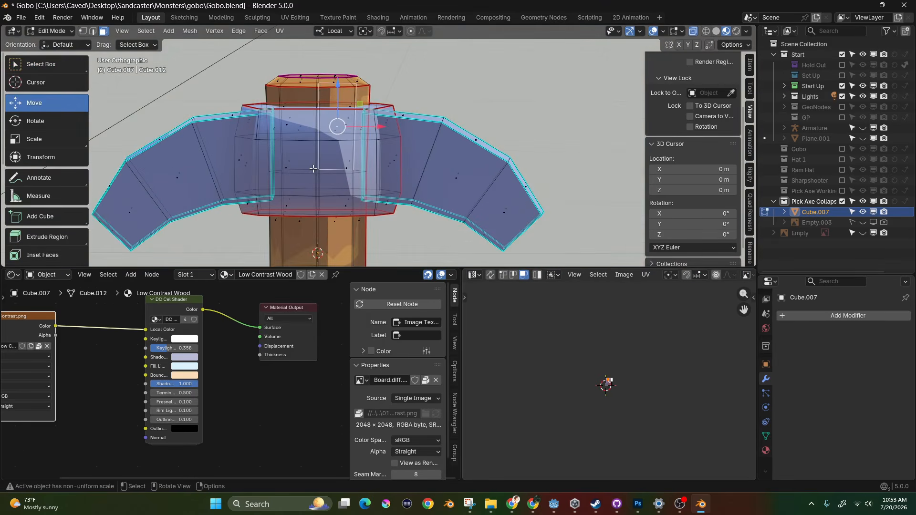
key("1")
key("b")
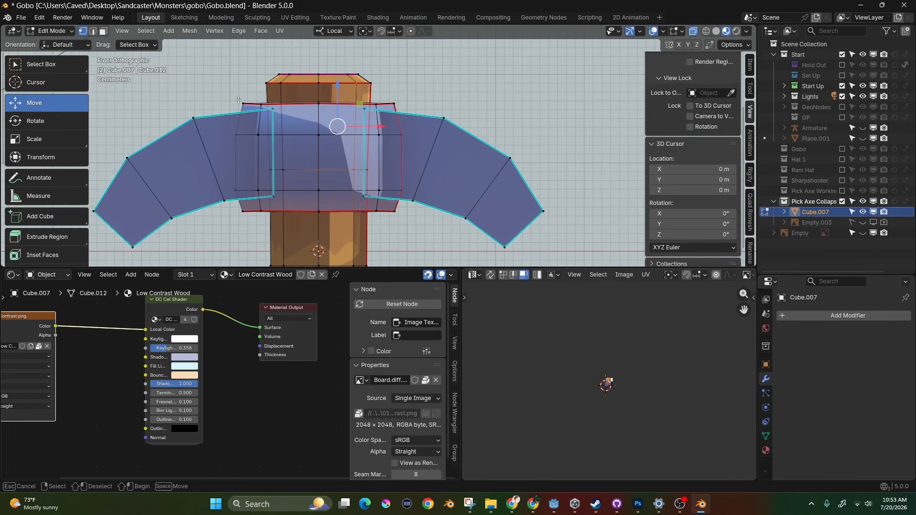
left_click_drag(406, 109, 407, 109)
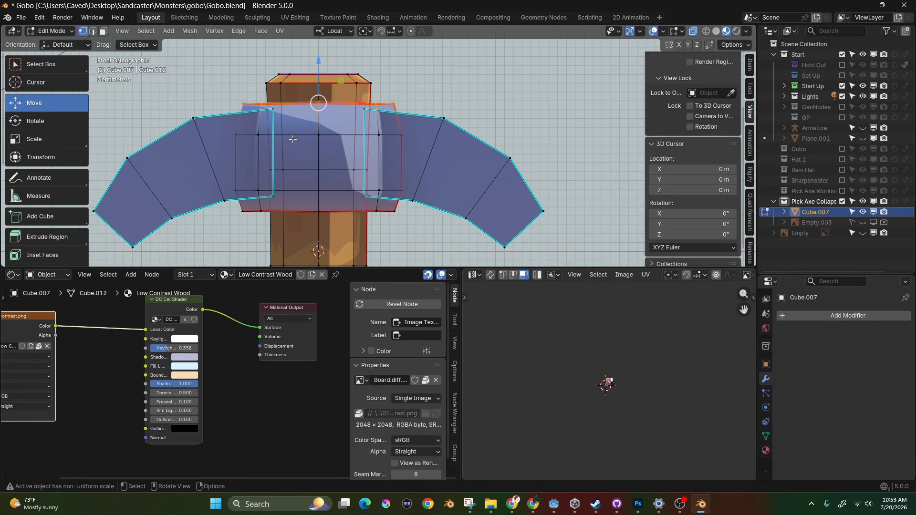
- Mark the complete edge loop around the steel collar's top rim as sharp
key("2")
middle_click_drag(271, 108, 348, 121)
left_click(311, 113, "alt+shift")
left_click(296, 117)
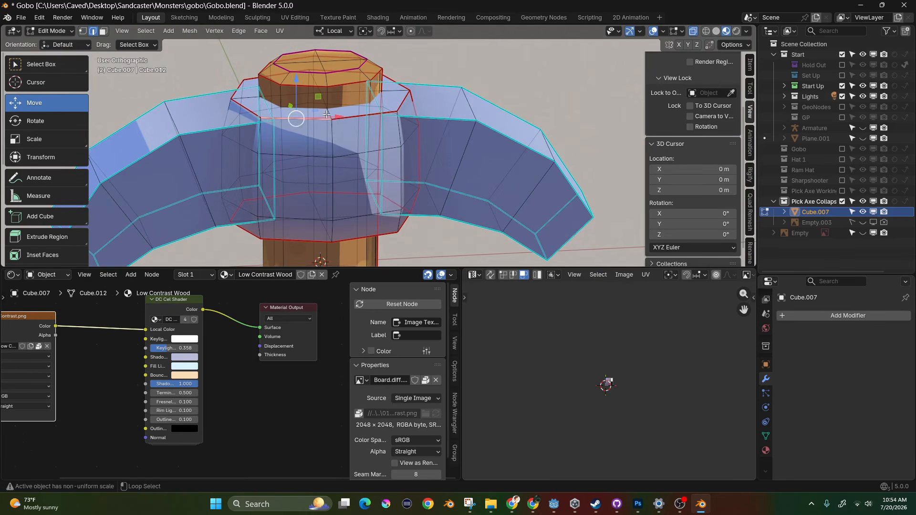
left_click(357, 115, "alt+shift")
left_click(406, 102, "alt+shift")
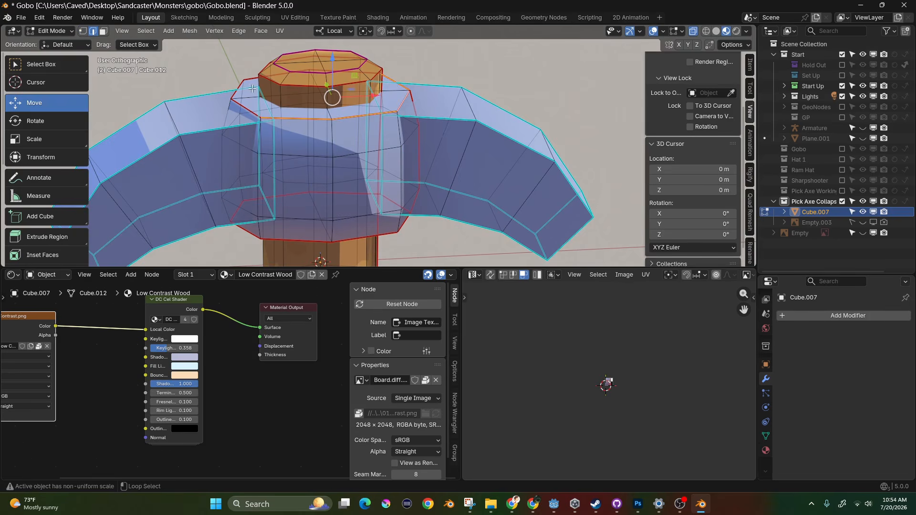
left_click(238, 105, "alt+shift")
left_click(255, 77, "alt+shift")
middle_click_drag(235, 87, 384, 93)
left_click(251, 103, "alt+shift")
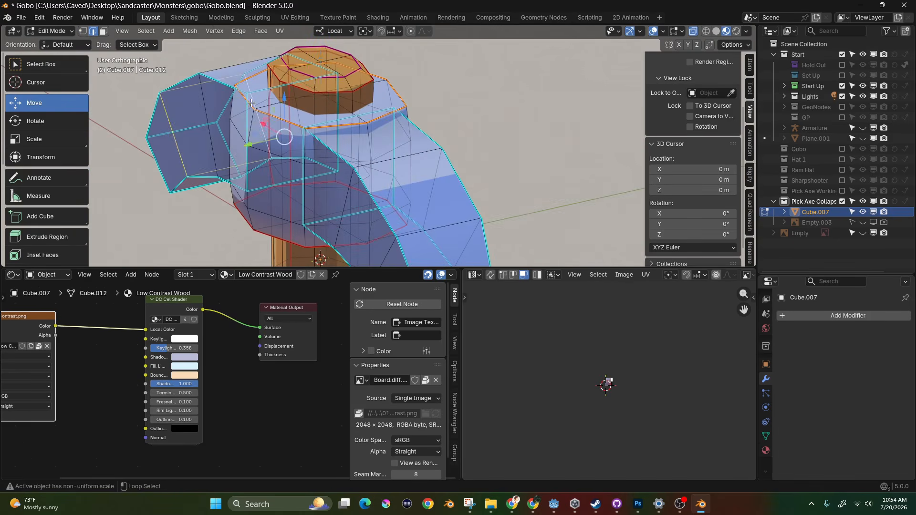
middle_click_drag(272, 111, 262, 125)
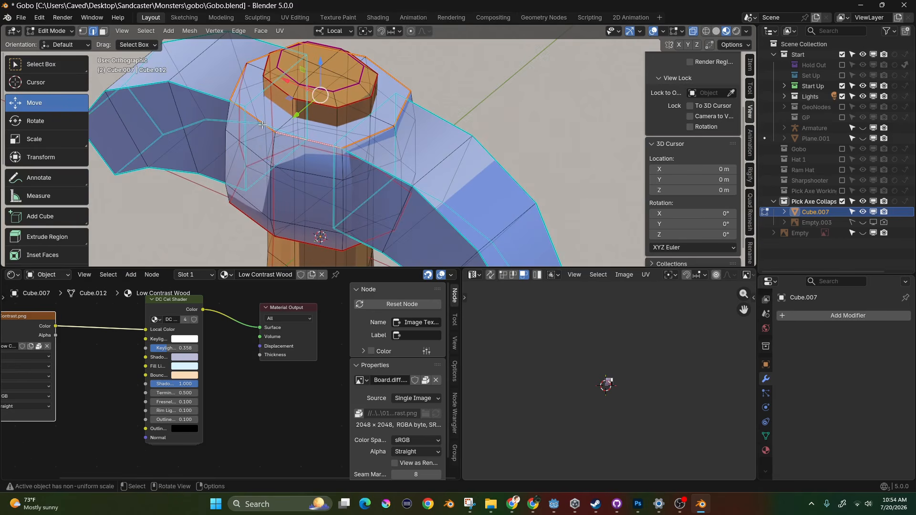
right_click(252, 224)
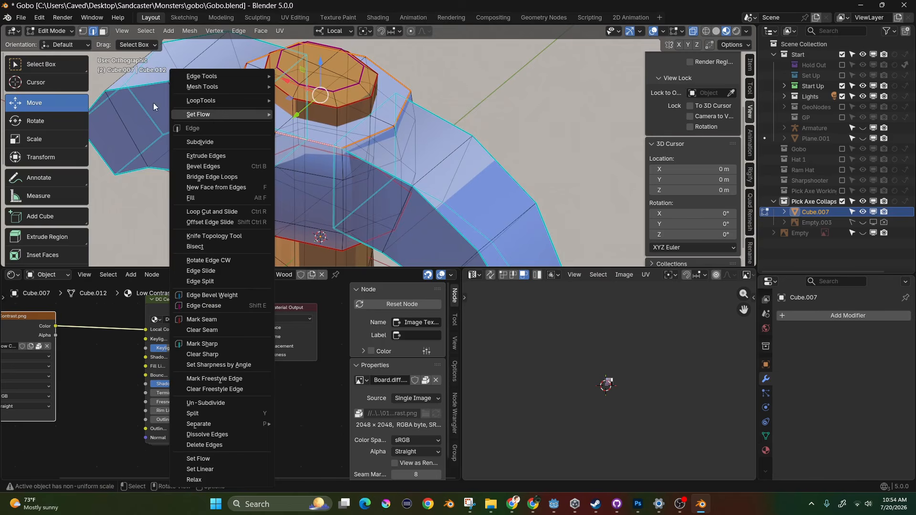
right_click(311, 138)
left_click(271, 343)
- Mark the edge loop around the steel collar's bottom rim as sharp
middle_click_drag(319, 211, 316, 204)
left_click(315, 229)
left_click(257, 209, "alt")
left_click(324, 155, "alt+shift")
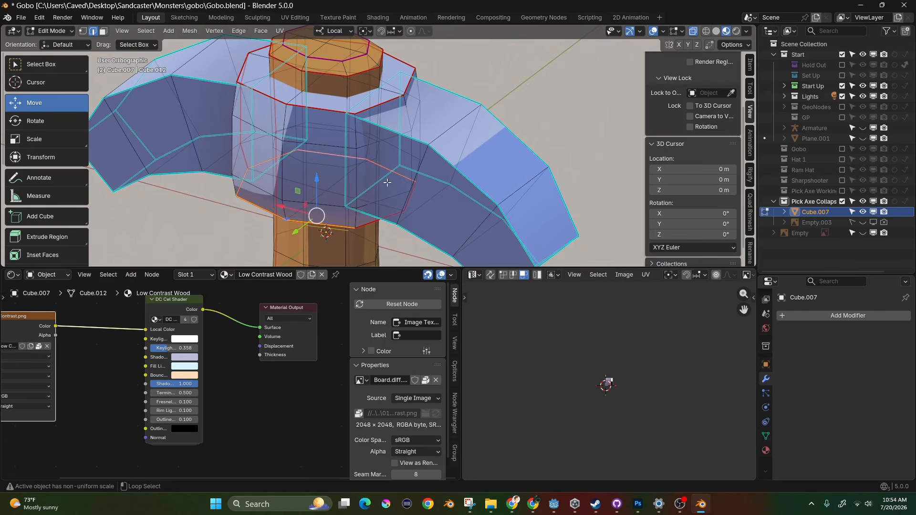
key("ctrl+e")
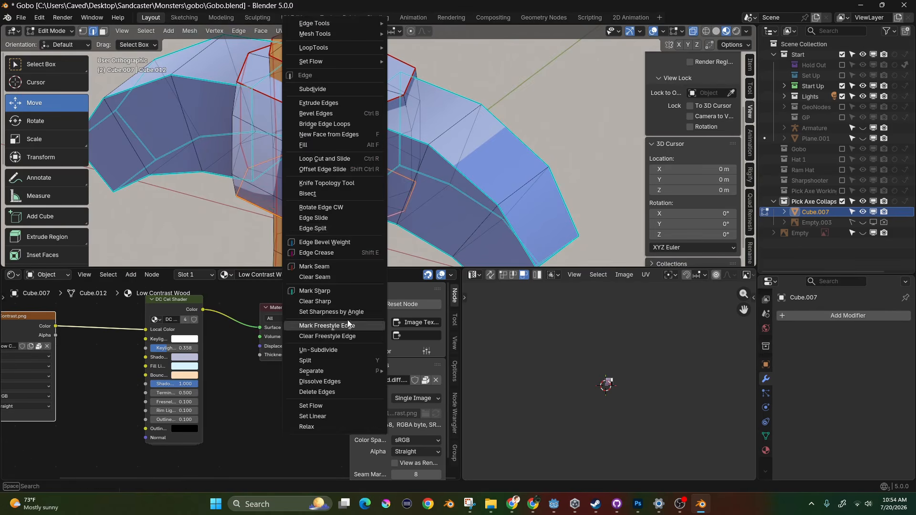
left_click(348, 292)
- Mark the upper outer edge loop of the wooden handle's top end as sharp
middle_click_drag(347, 155, 304, 112)
scroll(304, 112, "up", 2)
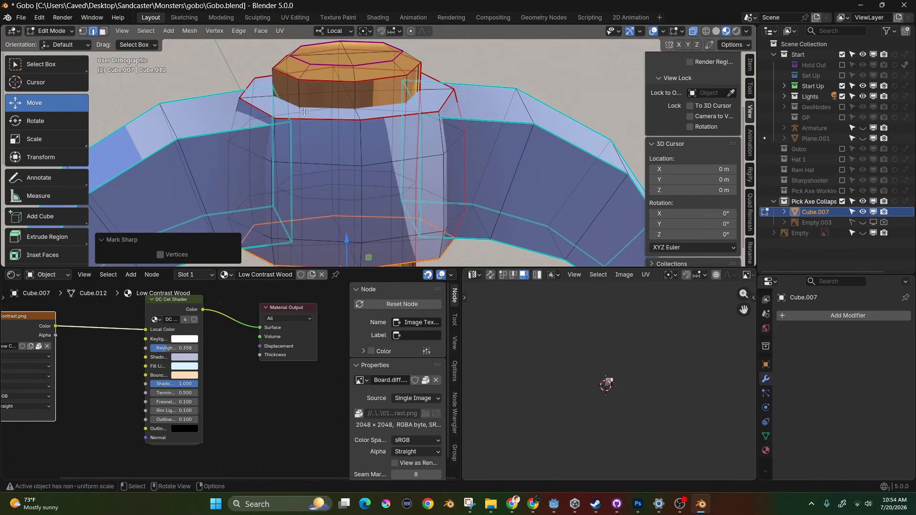
left_click(330, 80)
left_click(280, 72, "alt")
right_click(314, 81)
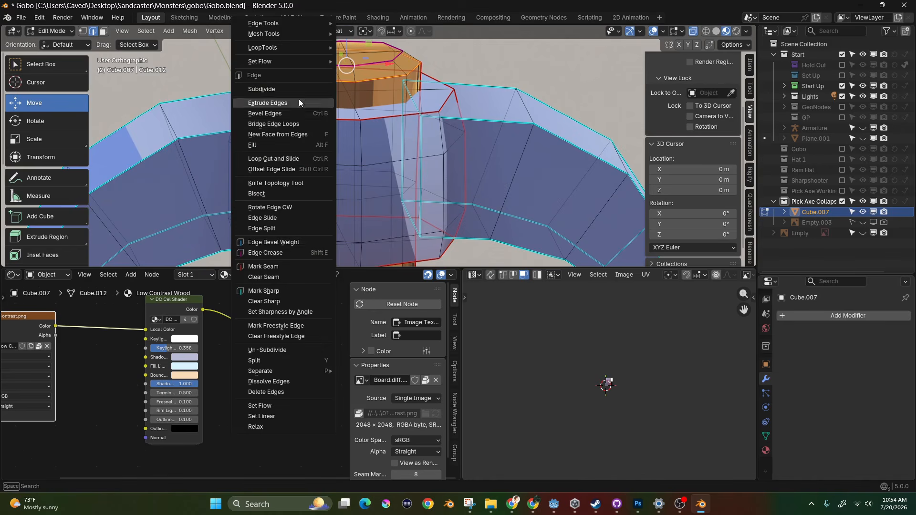
left_click(277, 293)
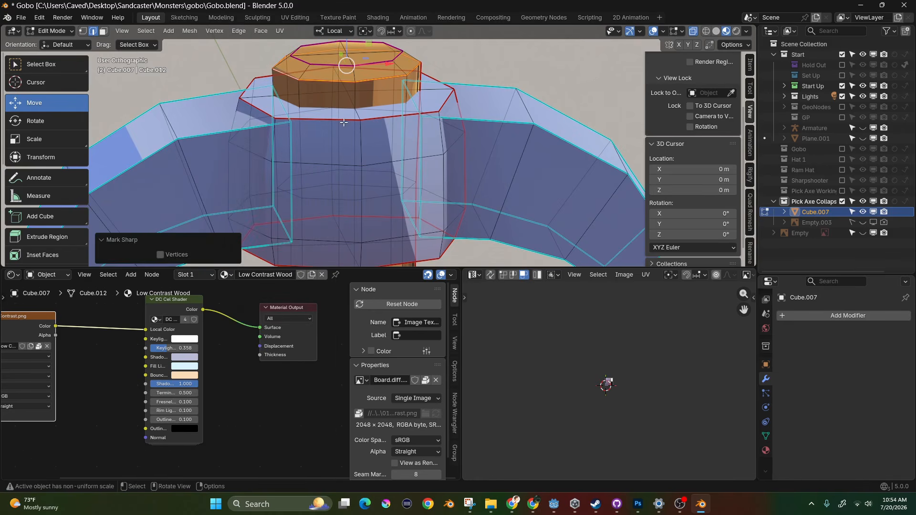
- Leave Edit Mode and examine the finished pickaxe's shading from several angles and the front view
key("Tab")
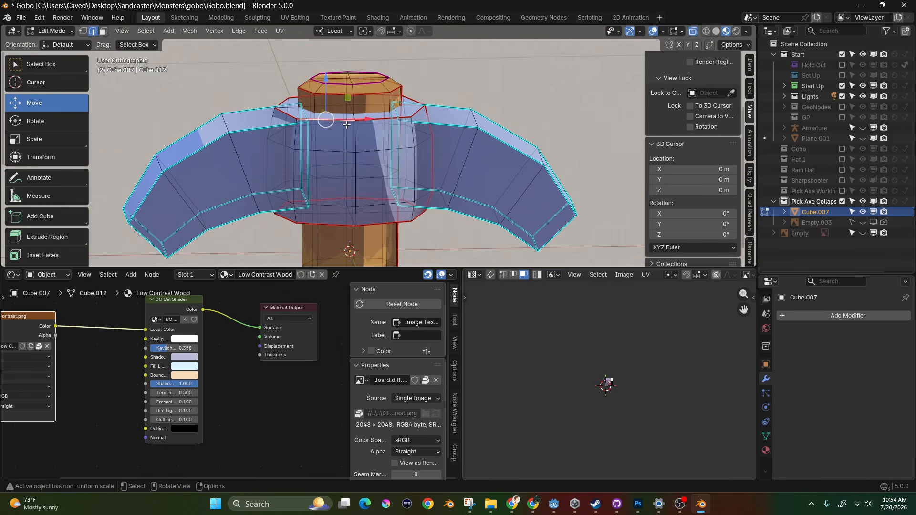
scroll(409, 110, "down", 2)
mouse_move(409, 110)
middle_mouse_down()
mouse_move(344, 138)
mouse_move(414, 104)
middle_mouse_up()
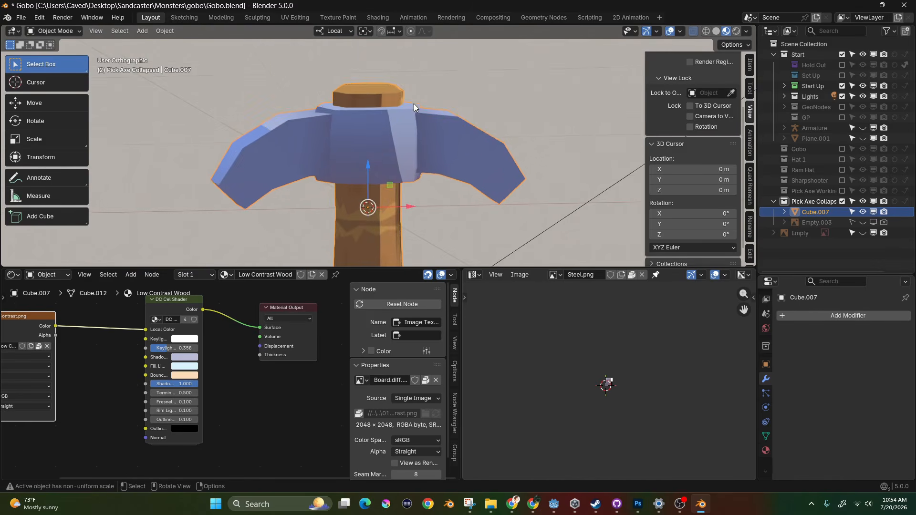
scroll(367, 176, "down", 2)
middle_click_drag(401, 193, 385, 139)
scroll(389, 202, "up", 4)
key("KP_1")
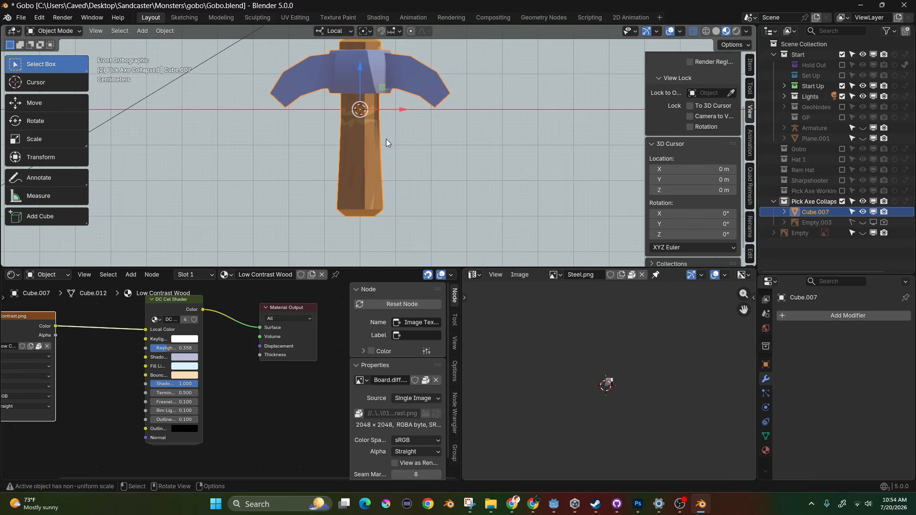
middle_click_drag(409, 110, 381, 123, "shift")
scroll(402, 146, "up", 2)
scroll(402, 146, "down", 3)
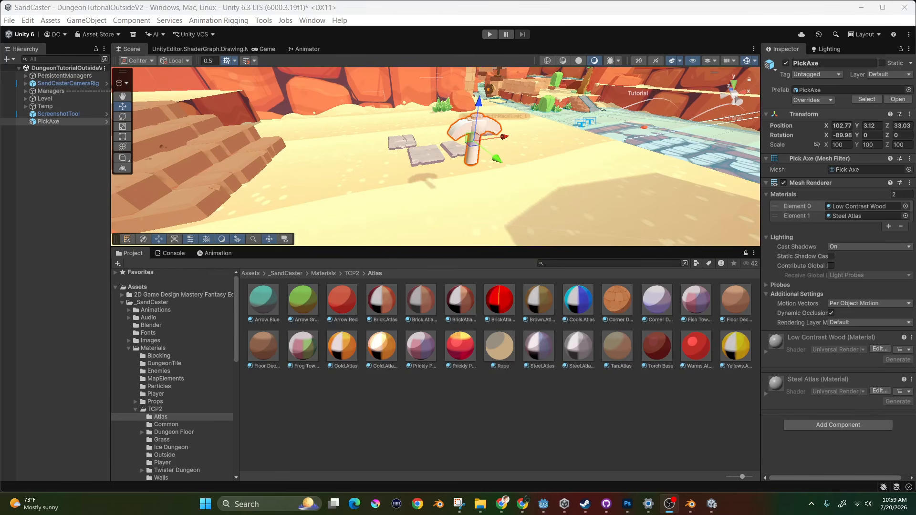
- Assign the Steel.Atlas material to Element 1 of the PickAxe's Mesh Renderer
right_click_drag(616, 145, 579, 147)
middle_click_drag(583, 140, 518, 141)
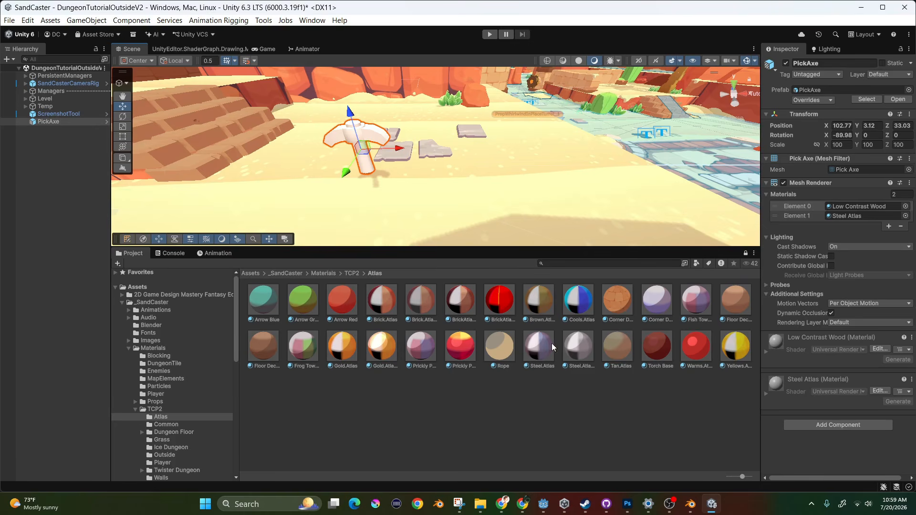
left_click_drag(542, 353, 842, 219)
middle_click_drag(363, 160, 444, 142)
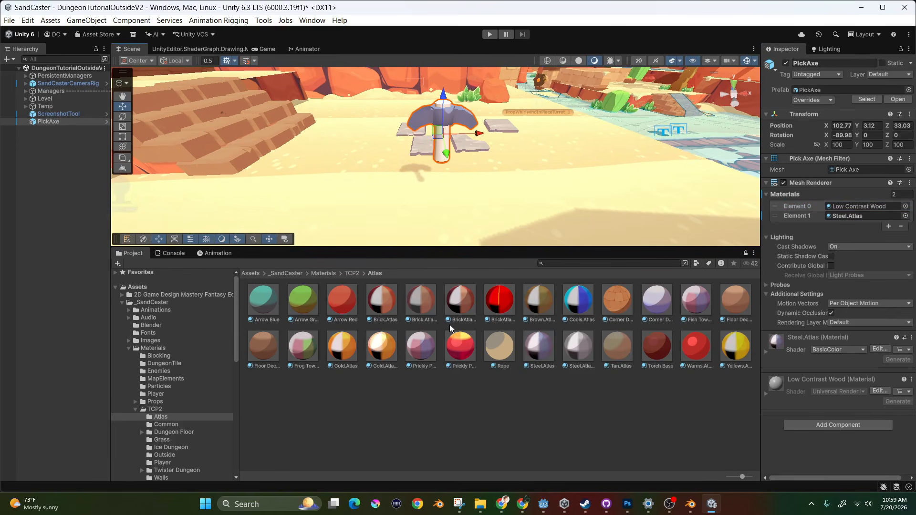
- Search the project assets for "low contrast" and apply the Boards.Low Contrast 1 material to the pickaxe's handle
left_click_drag(563, 185, 451, 191, "alt")
middle_click_drag(654, 173, 597, 157)
left_click(352, 273)
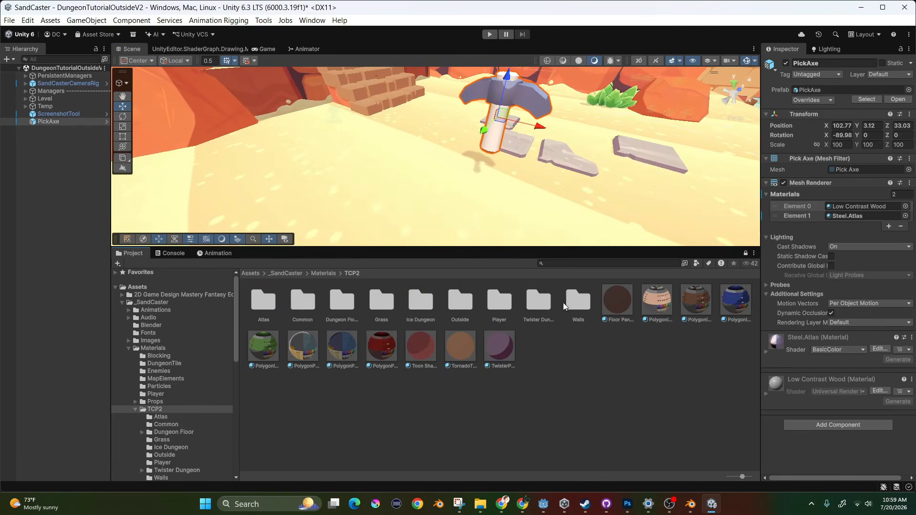
double_click(459, 307)
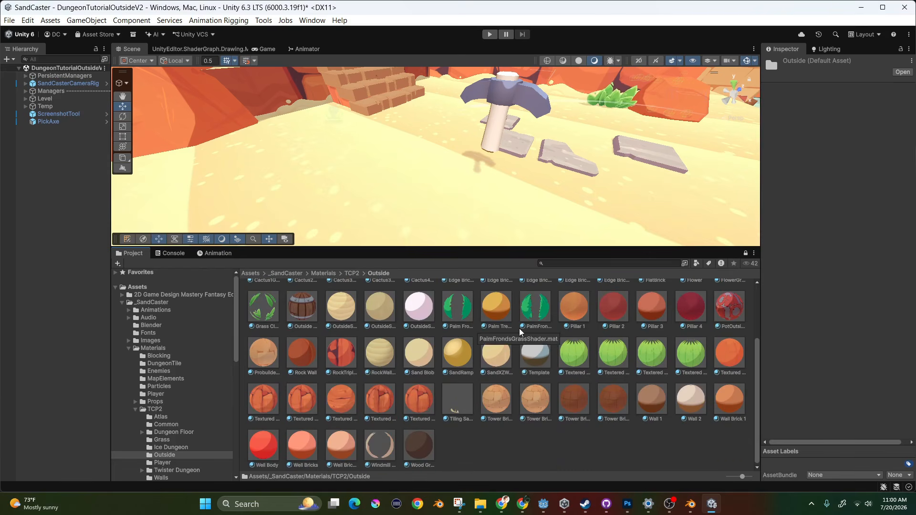
scroll(593, 299, "down", 1)
left_click(595, 264)
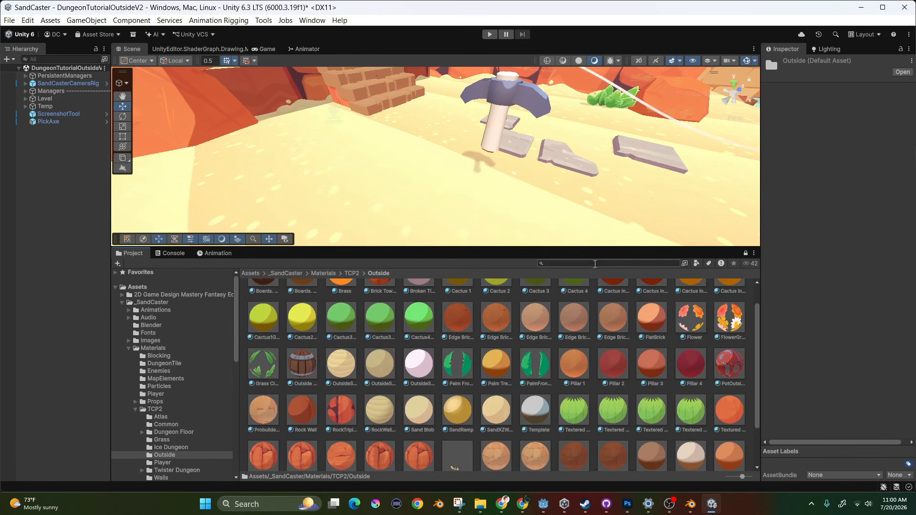
type("low")
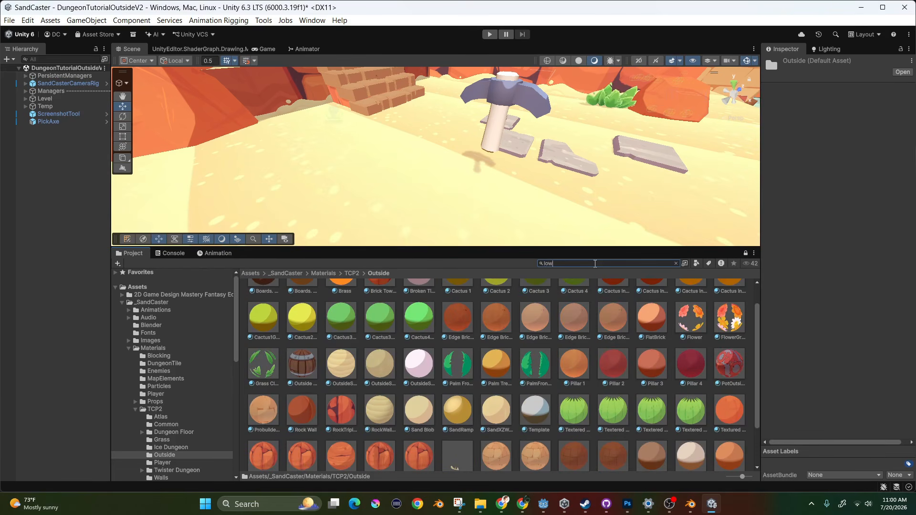
type(" contrast")
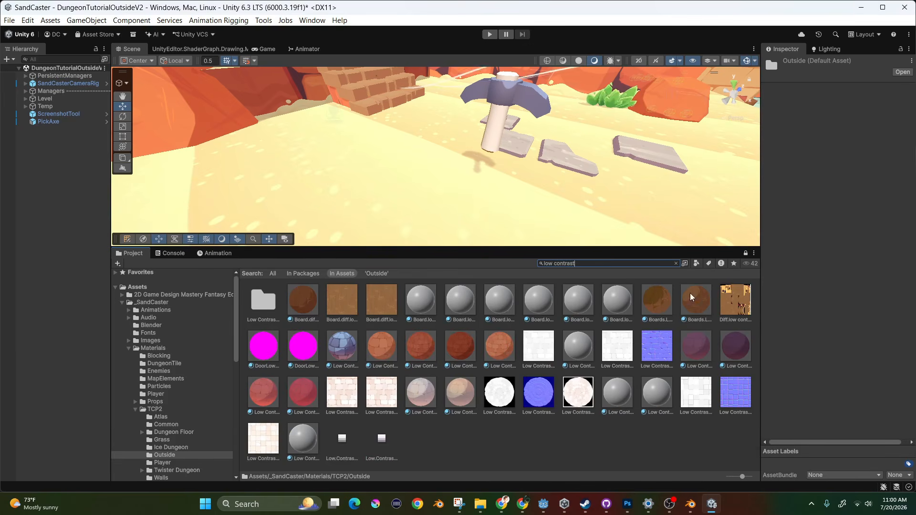
left_click(700, 300)
left_click_drag(700, 300, 495, 139)
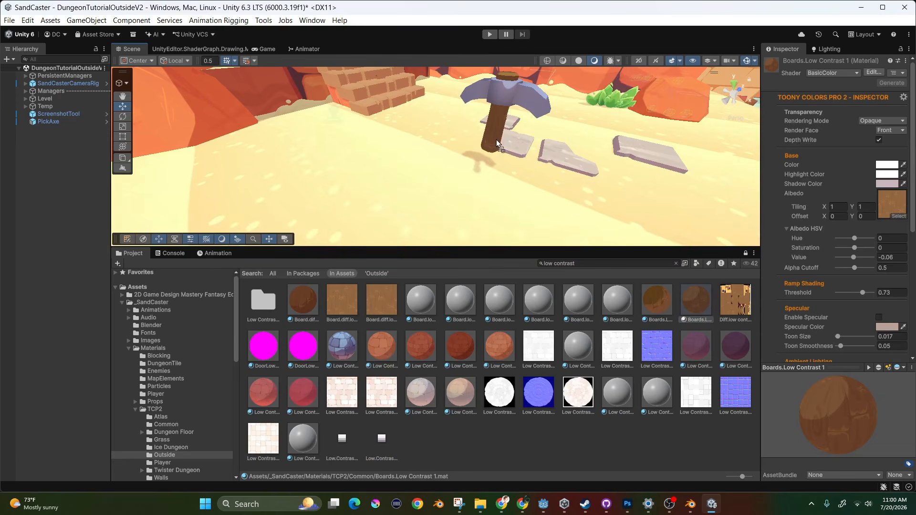
- Select the PickAxe and examine it with its new materials from several angles in the desert scene
right_click_drag(541, 133, 550, 163)
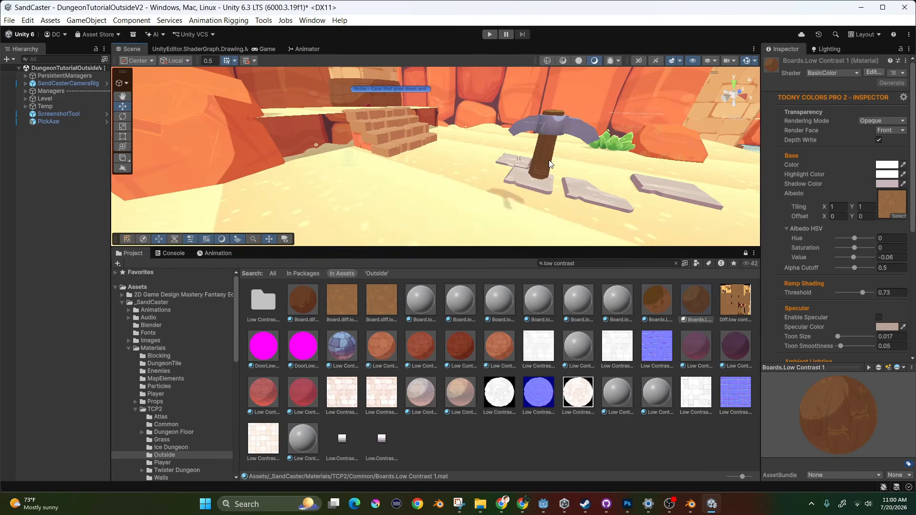
left_click(526, 170)
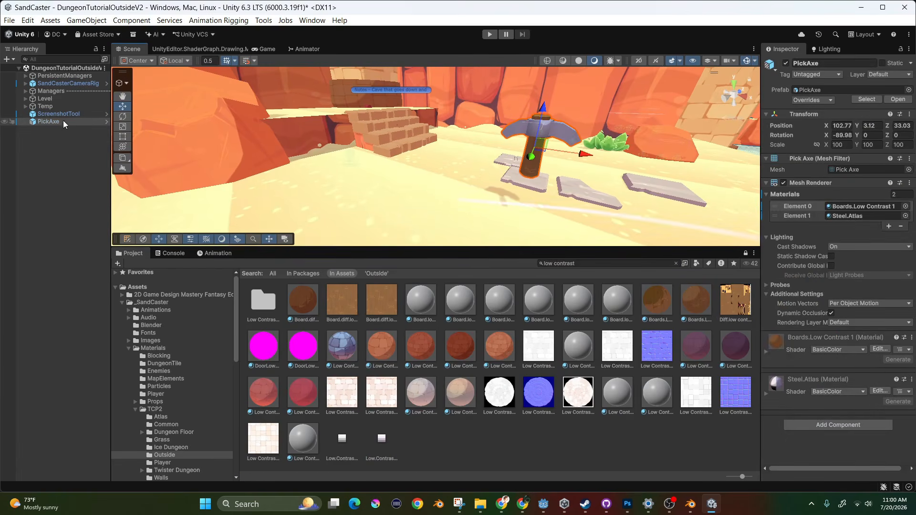
mouse_move(635, 167)
right_mouse_down()
mouse_move(612, 175)
mouse_move(625, 177)
mouse_move(637, 165)
right_mouse_up()
middle_click_drag(637, 165, 581, 136)
right_click_drag(506, 177, 556, 141)
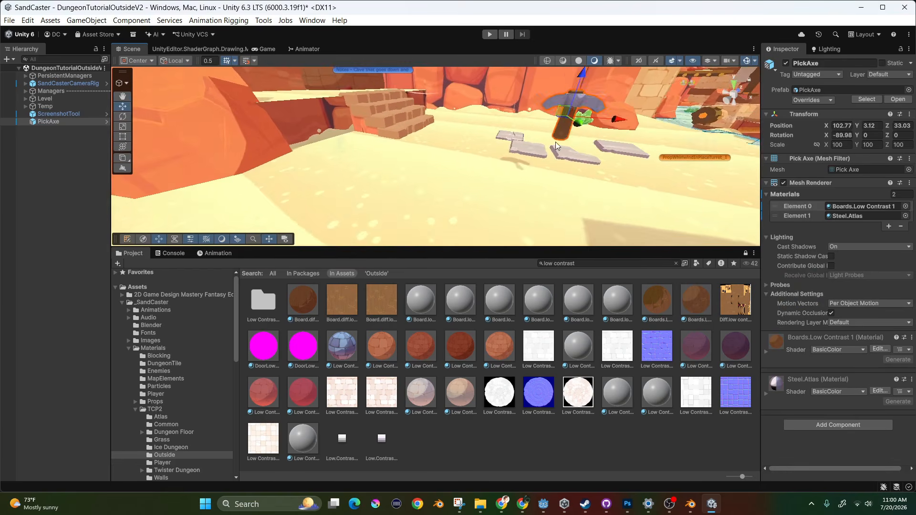
key("f")
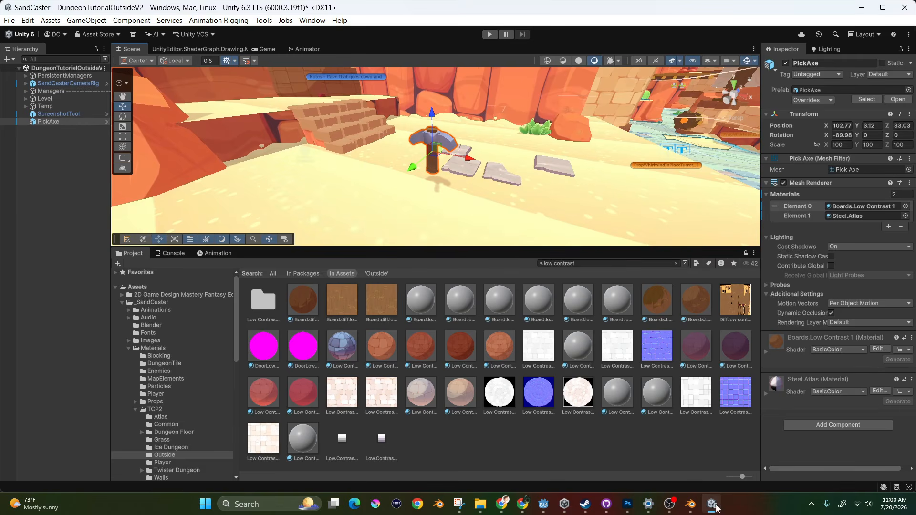
- Switch to Steam and look over the Sandcaster store page, including its screenshots, description and demo download section
left_click(587, 505)
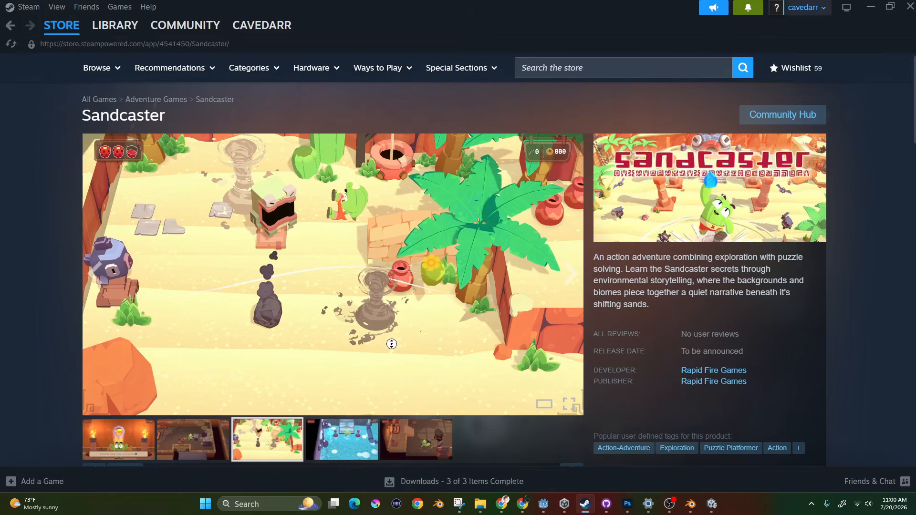
scroll(427, 344, "down", 7)
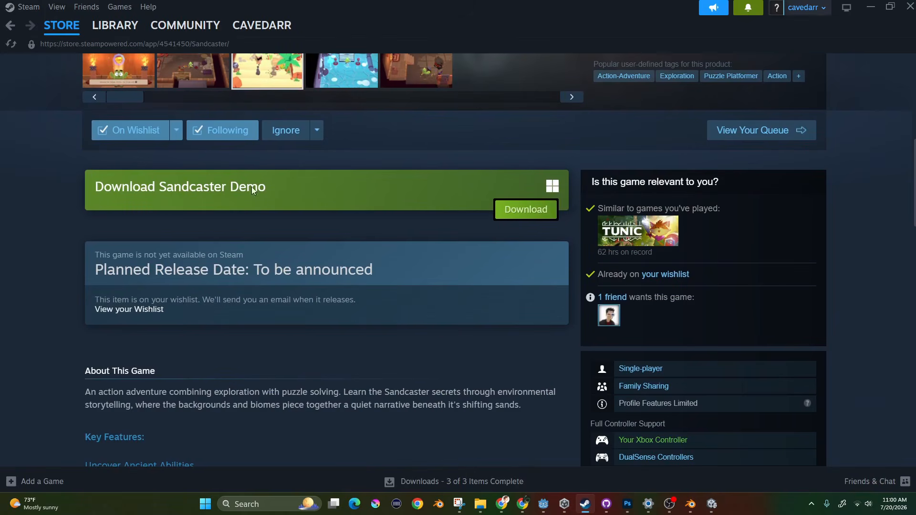
scroll(193, 223, "up", 7)
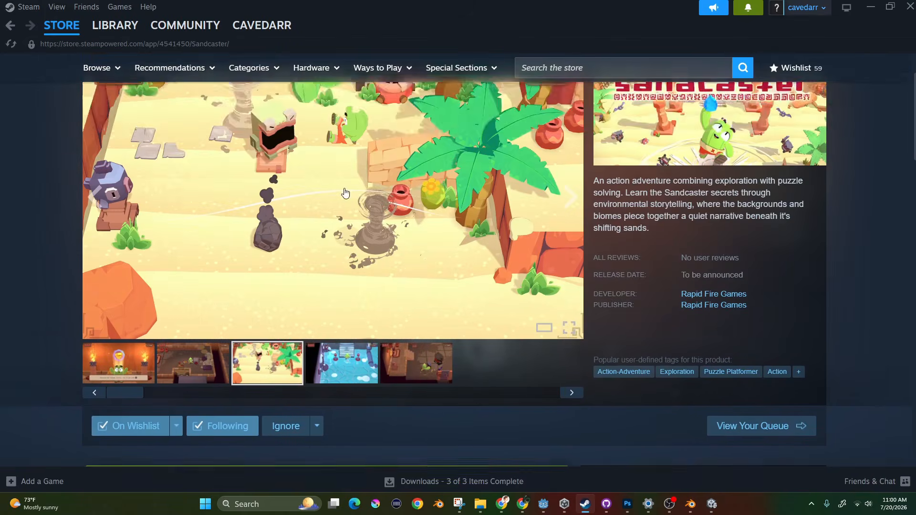
scroll(323, 286, "down", 4)
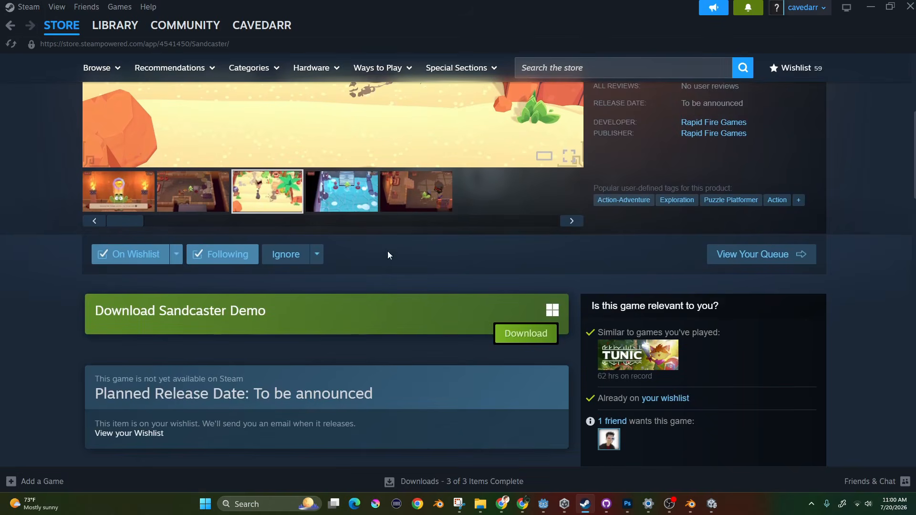
scroll(388, 255, "up", 5)
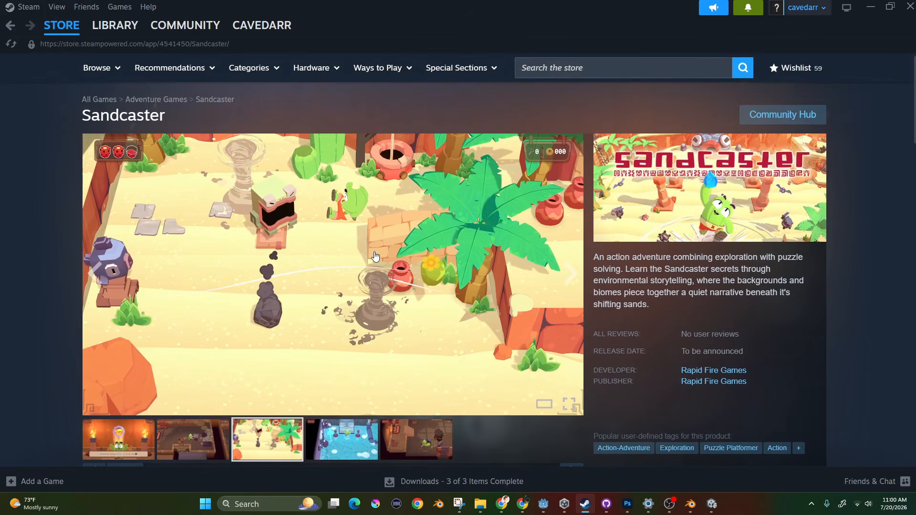
scroll(332, 238, "down", 1)
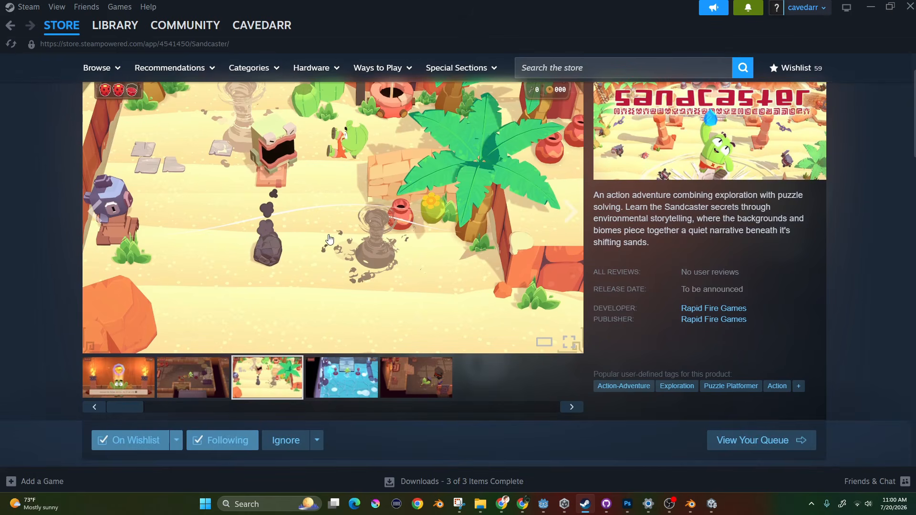
scroll(302, 261, "up", 1)
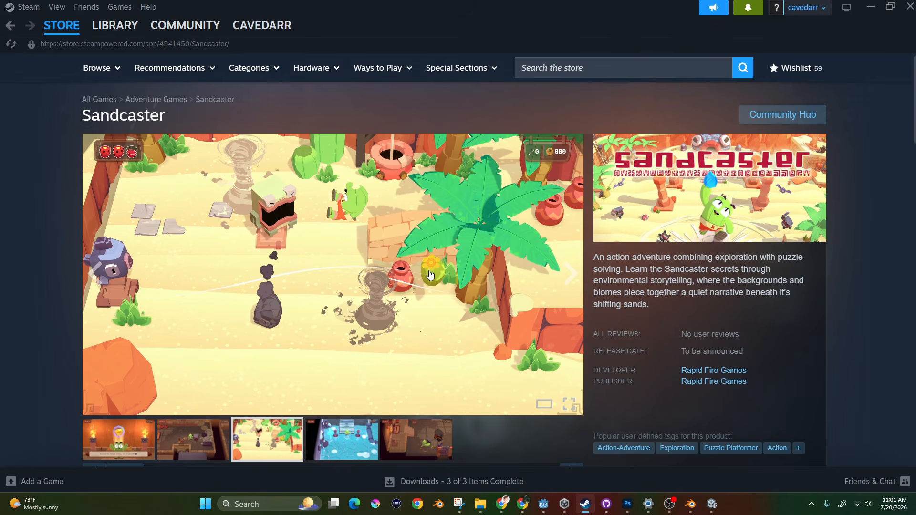
scroll(471, 277, "down", 5)
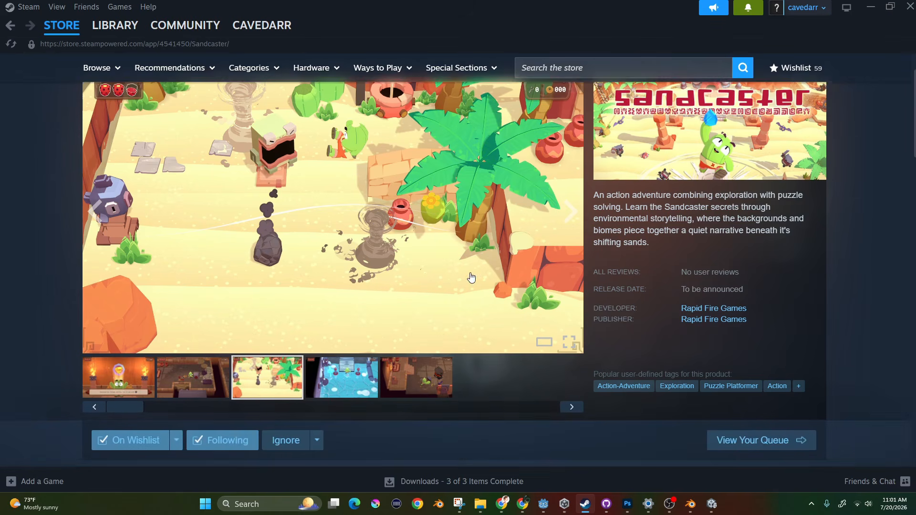
scroll(634, 244, "up", 5)
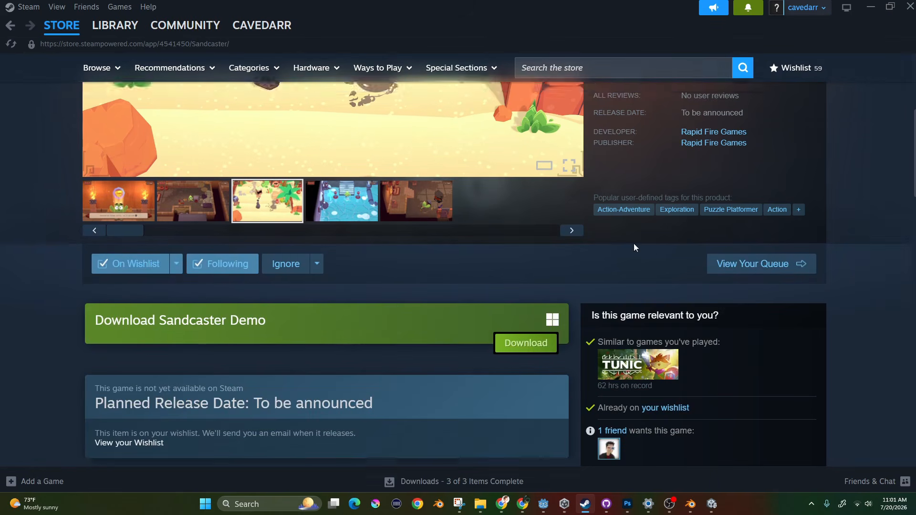
scroll(629, 246, "down", 1)
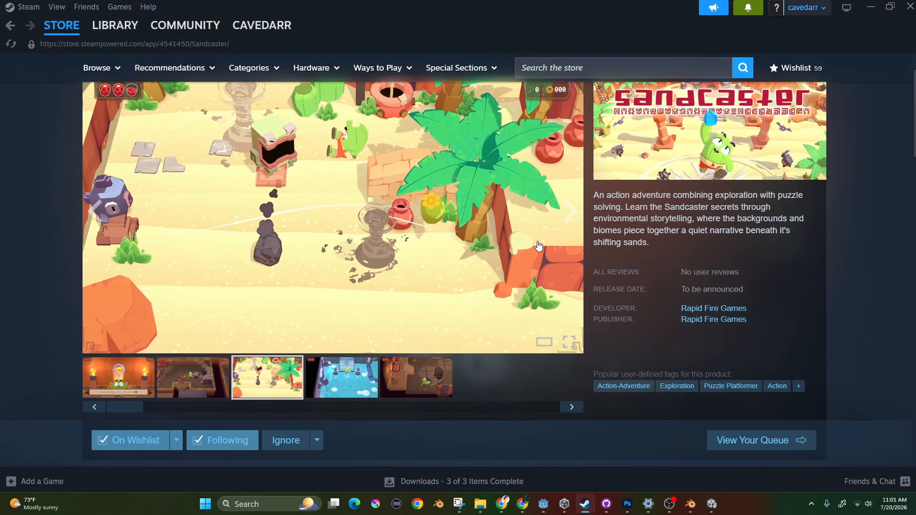
scroll(539, 247, "up", 1)
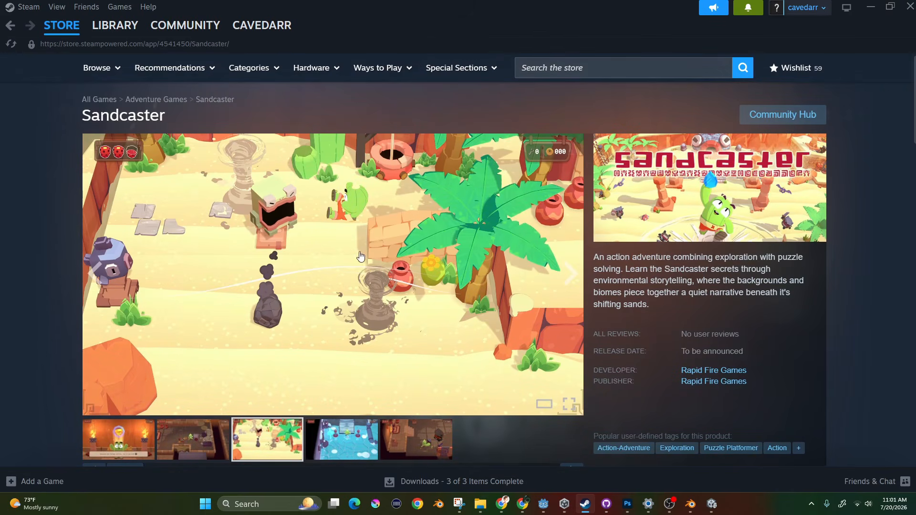